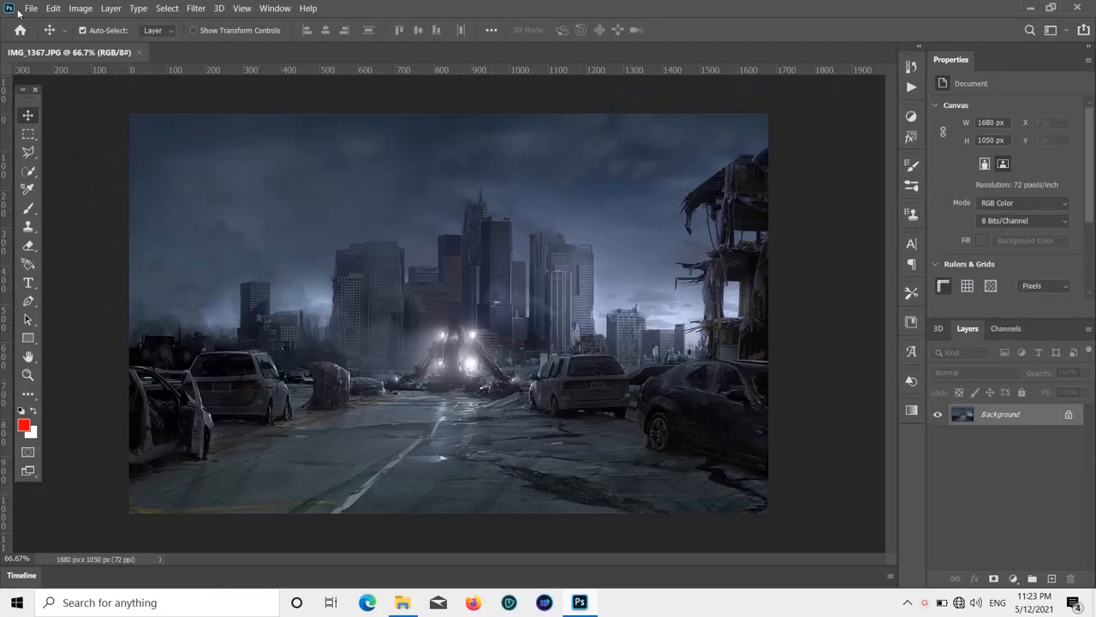
- Open the IMG_1365 image from the zombie folder on the Desktop
click(31, 10)
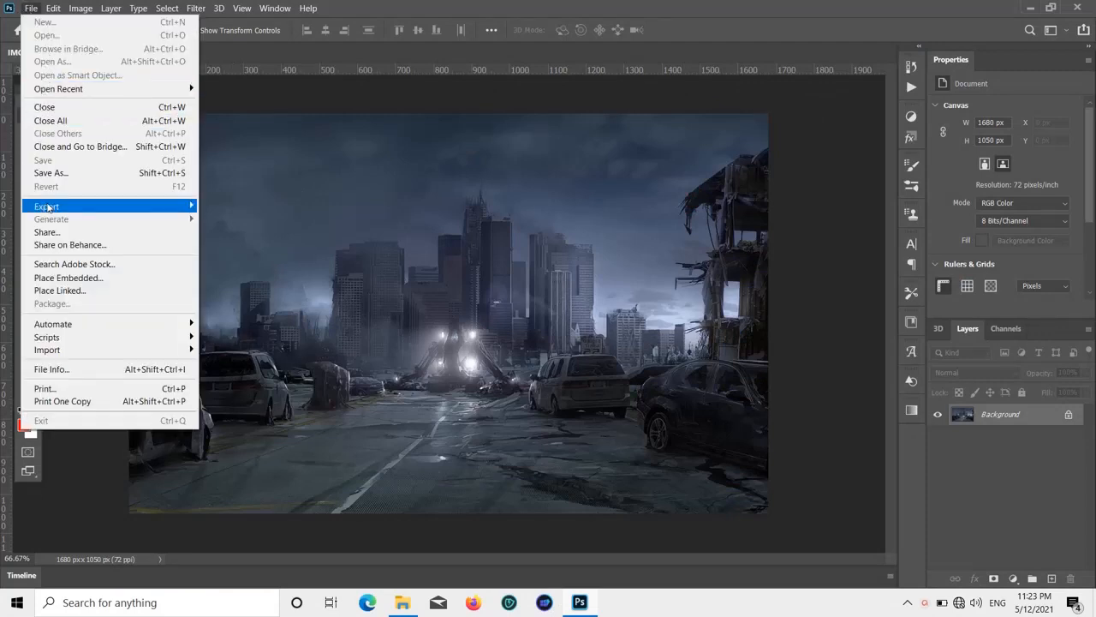
click(584, 226)
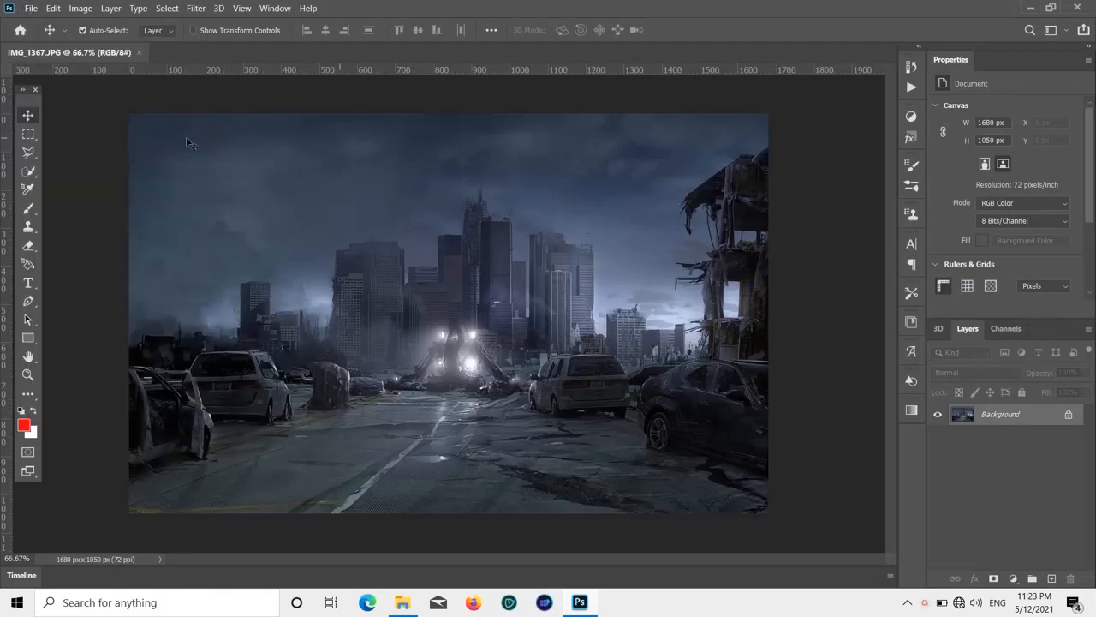
click(30, 8)
click(41, 38)
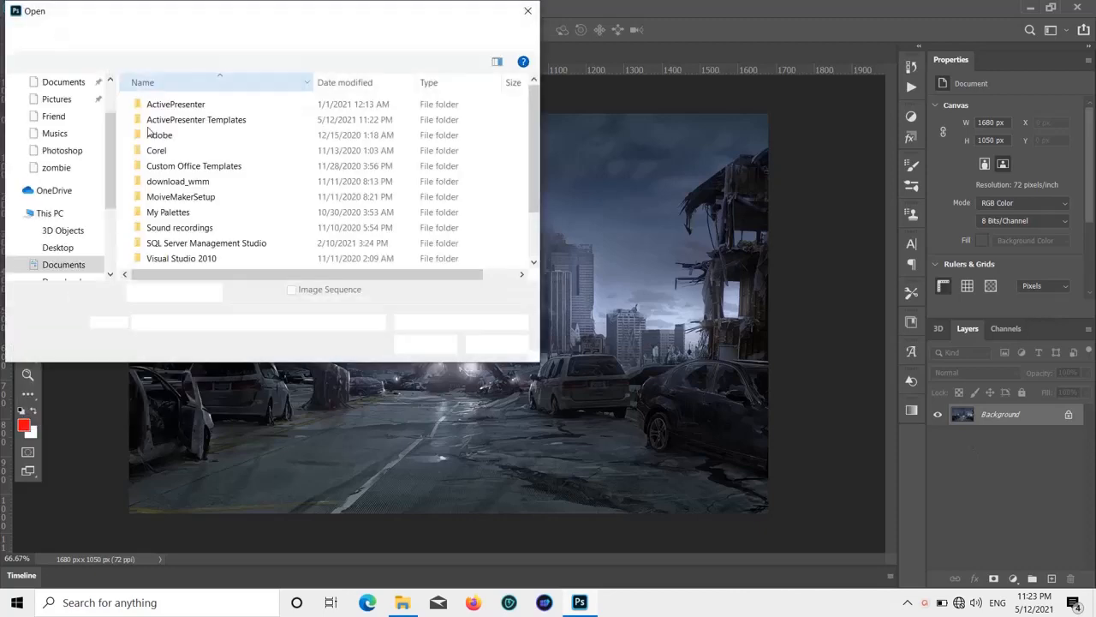
scroll(87, 140, up, 2)
click(34, 109)
scroll(319, 200, down, 1)
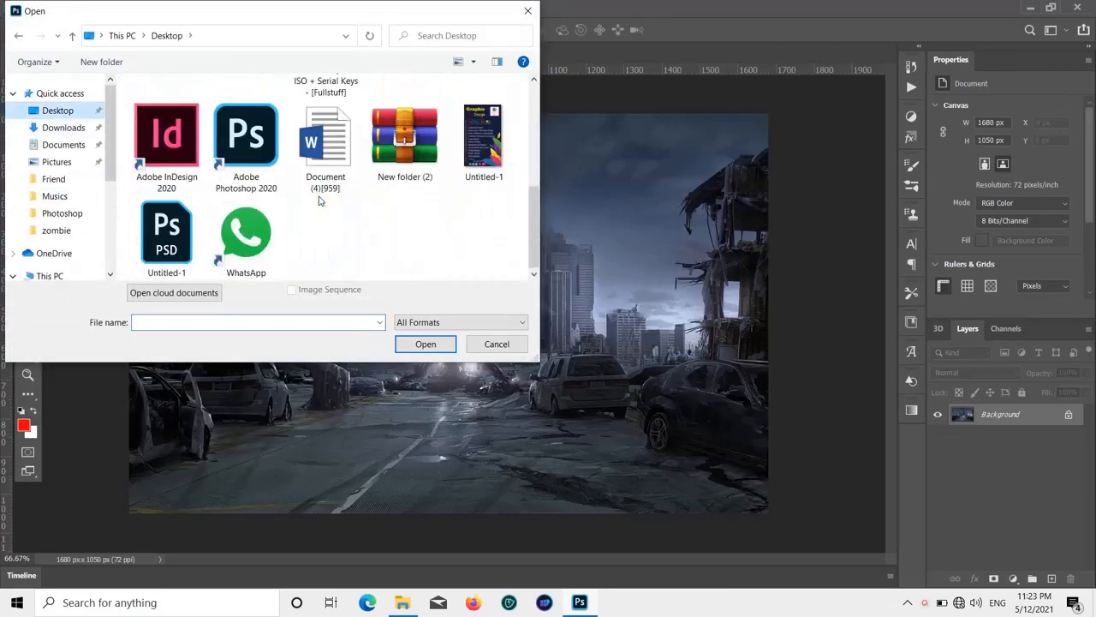
scroll(321, 200, up, 1)
double_click(404, 111)
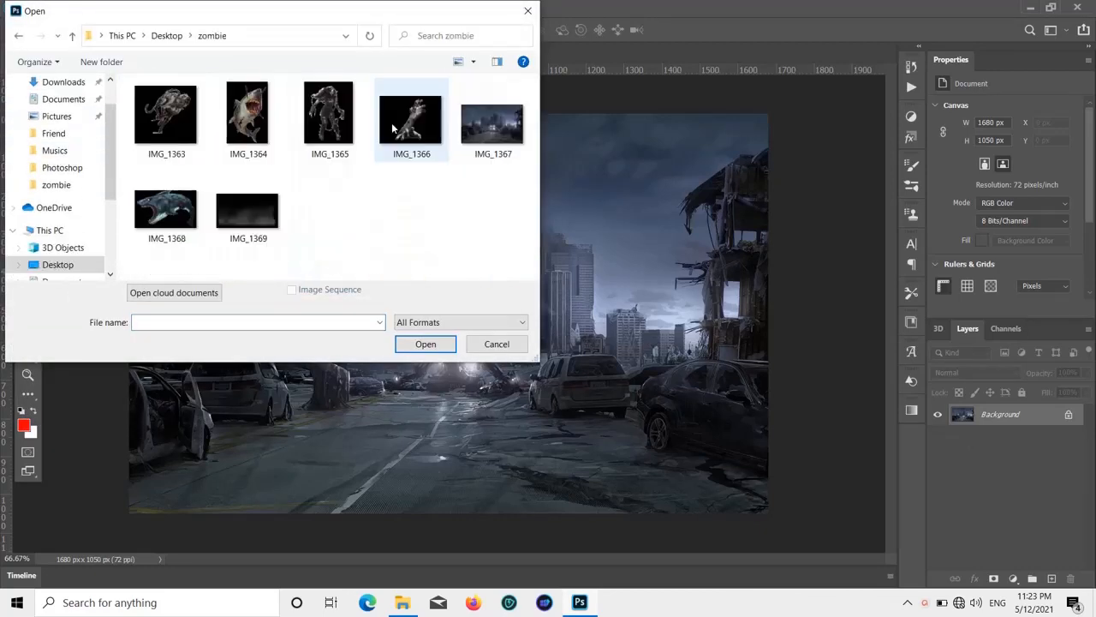
double_click(325, 122)
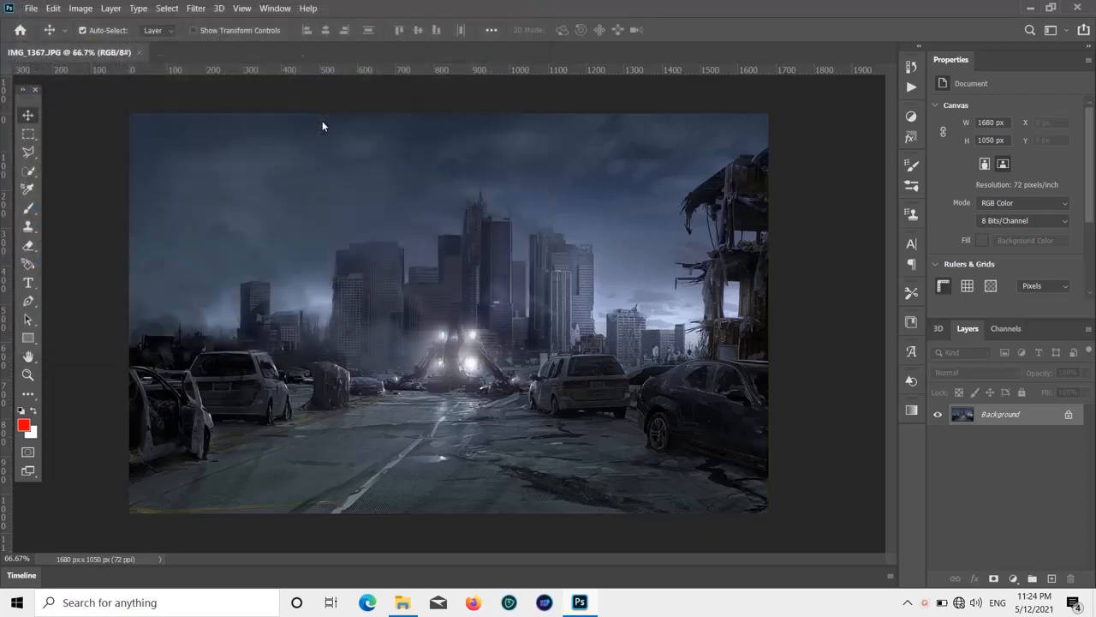
- Copy the zombie woman into IMG_1367, scale her to about 53% and stand her on the road just right of the image centre
drag(460, 234, 435, 322)
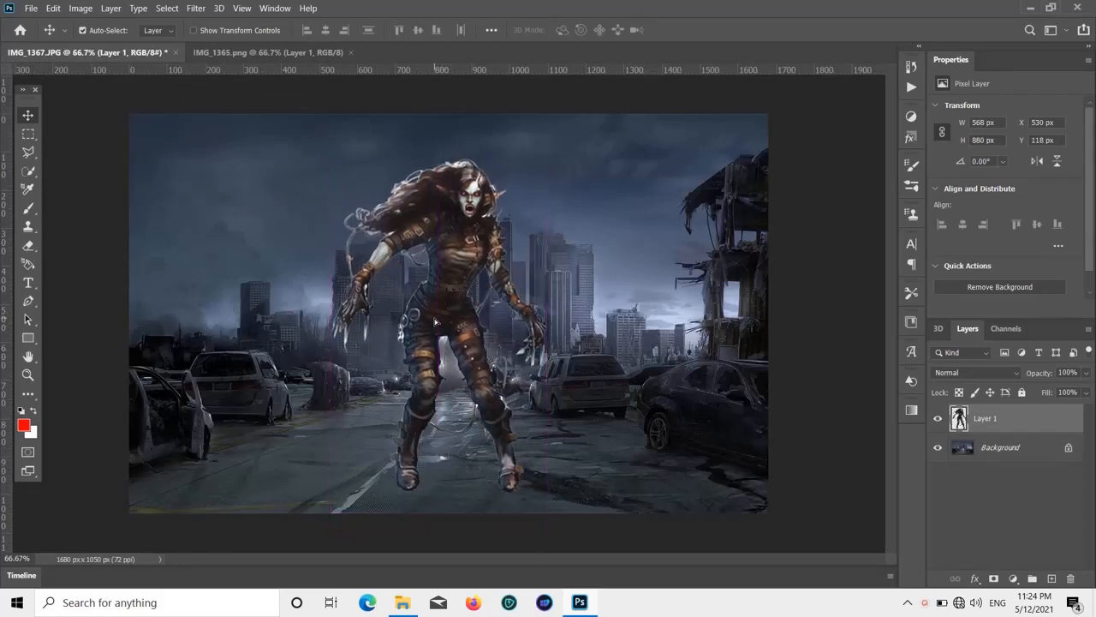
key(ctrl+t)
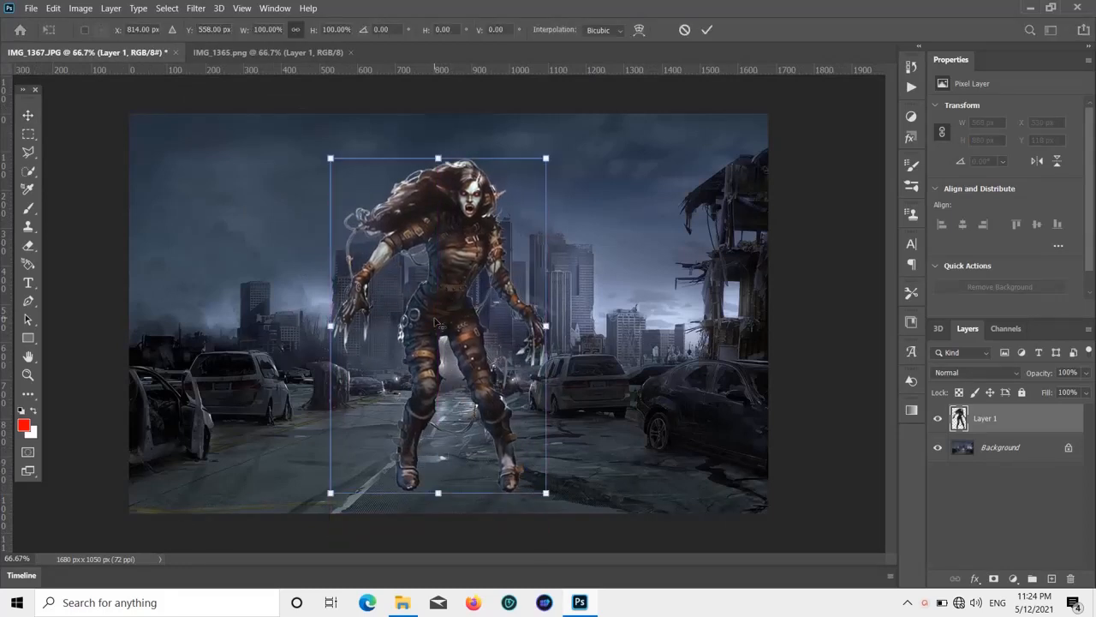
drag(548, 157, 495, 354)
drag(398, 389, 506, 383)
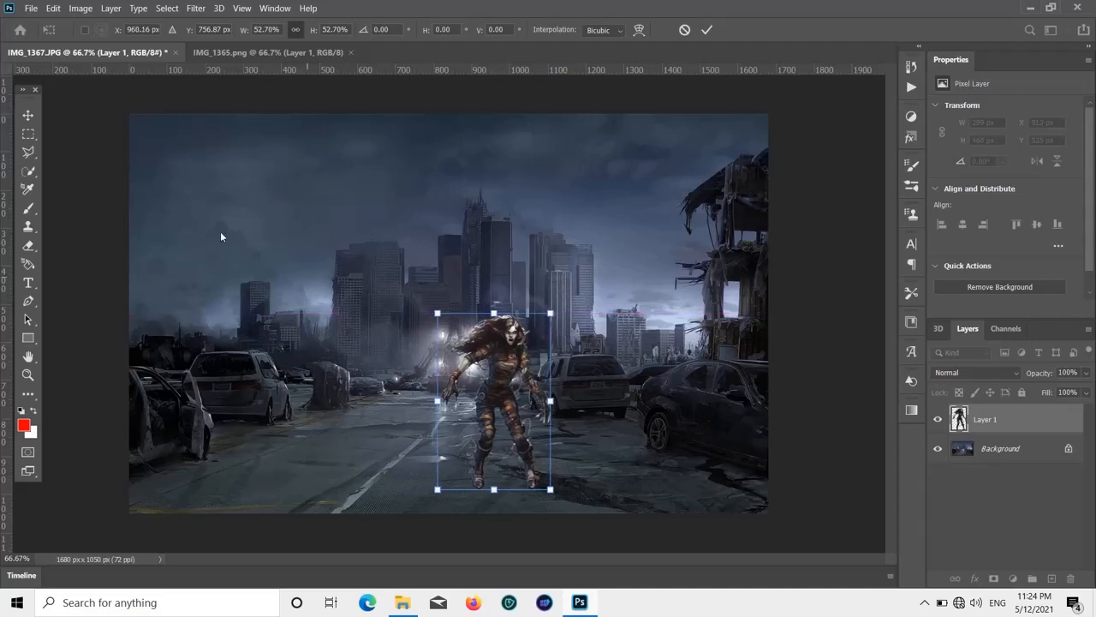
click(28, 115)
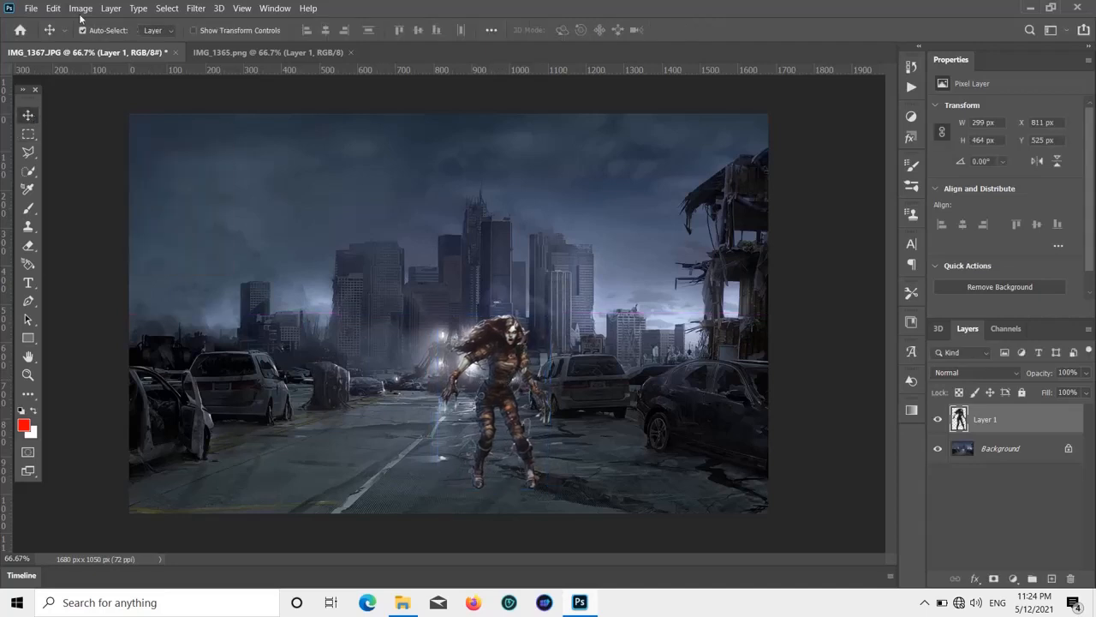
- Open IMG_1363 from the zombie folder, copy its running creature into IMG_1367, and close the IMG_1365 and IMG_1363 source images
click(31, 8)
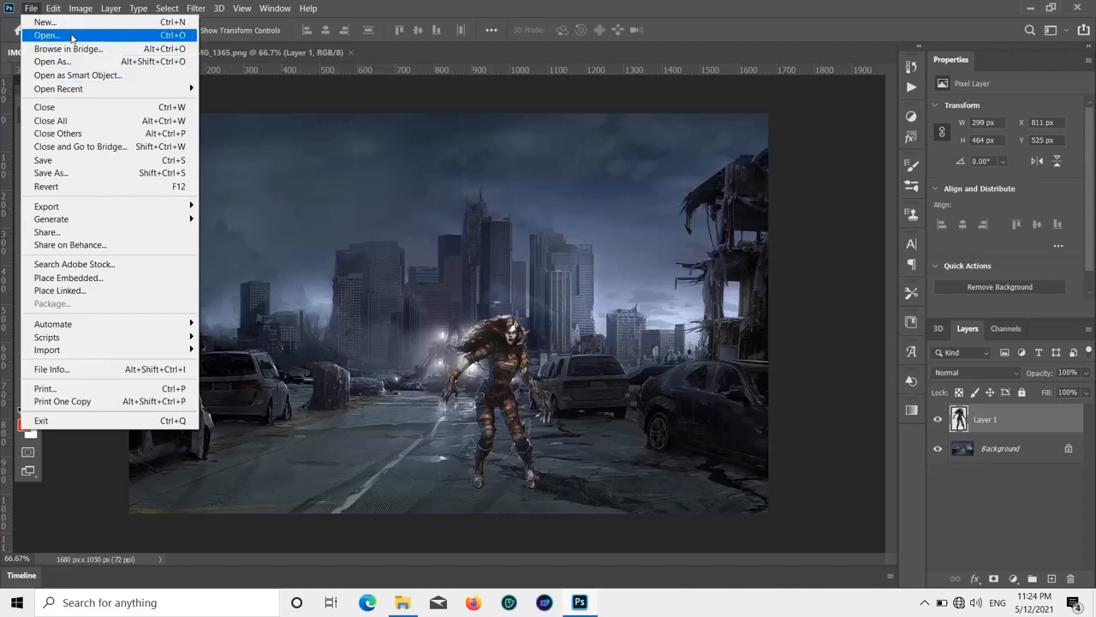
click(71, 37)
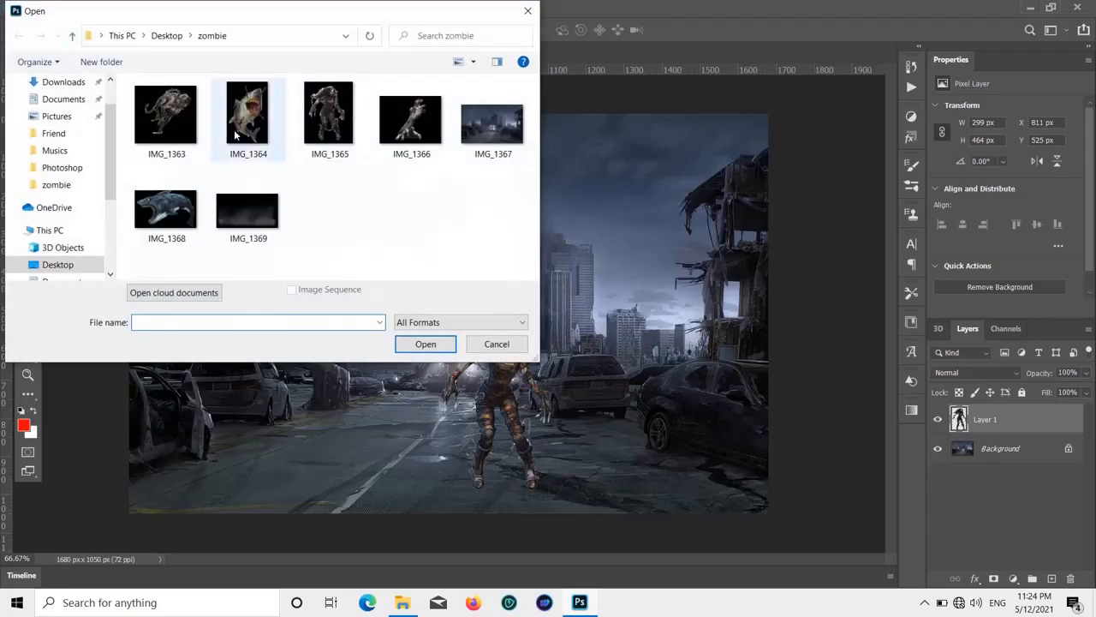
double_click(165, 111)
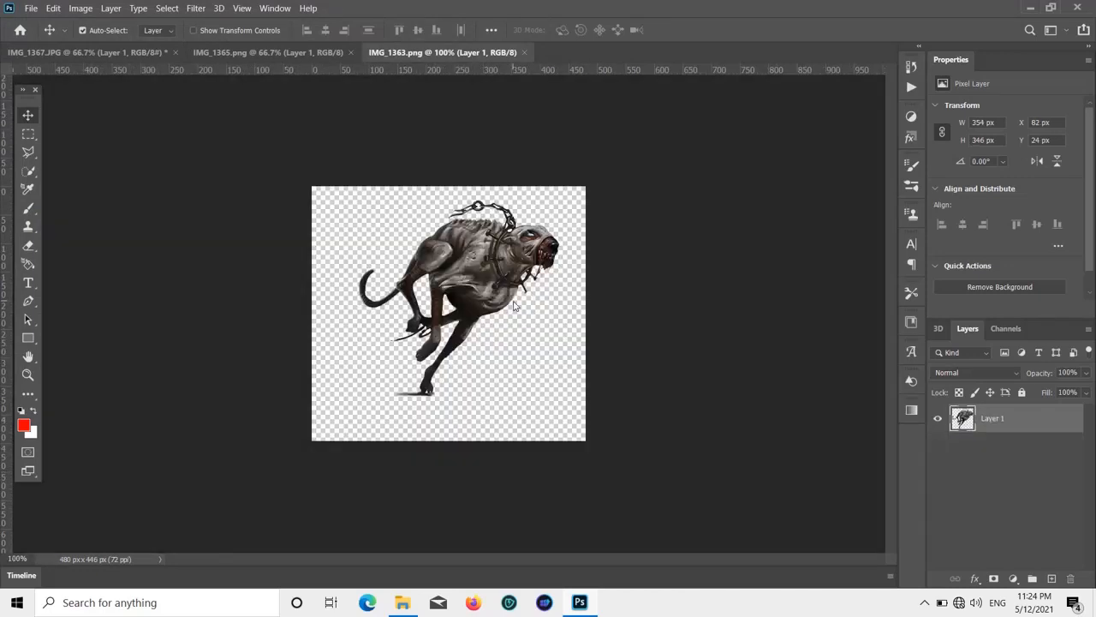
drag(501, 283, 342, 372)
click(350, 52)
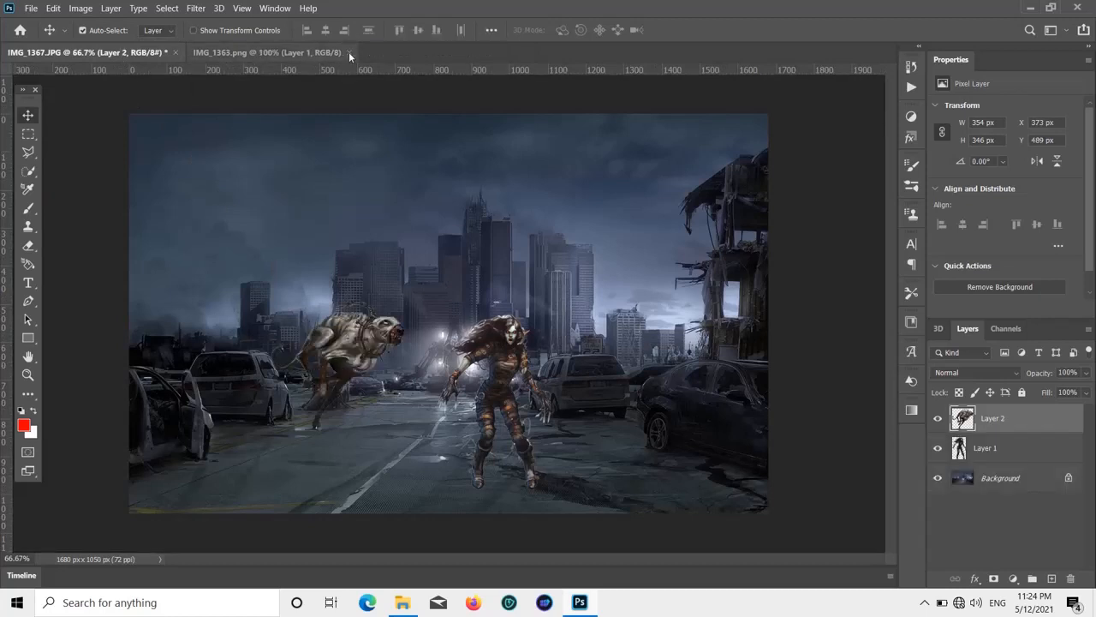
click(349, 52)
- Scale the running creature to about 85% and place it on the road to the left of the zombie woman
drag(363, 346, 382, 370)
click(196, 7)
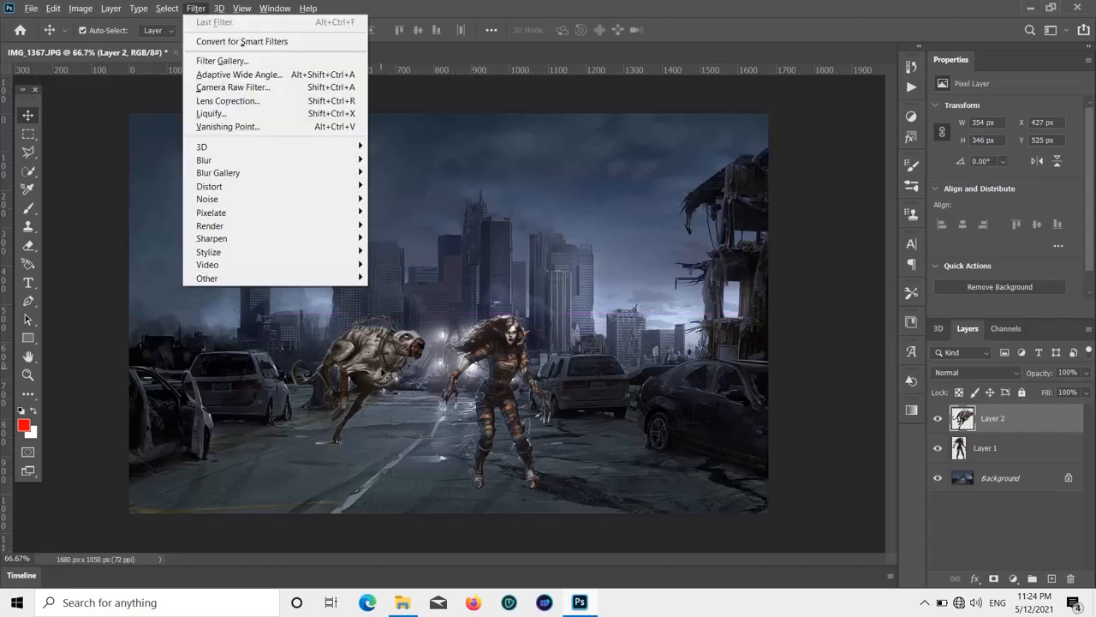
click(386, 387)
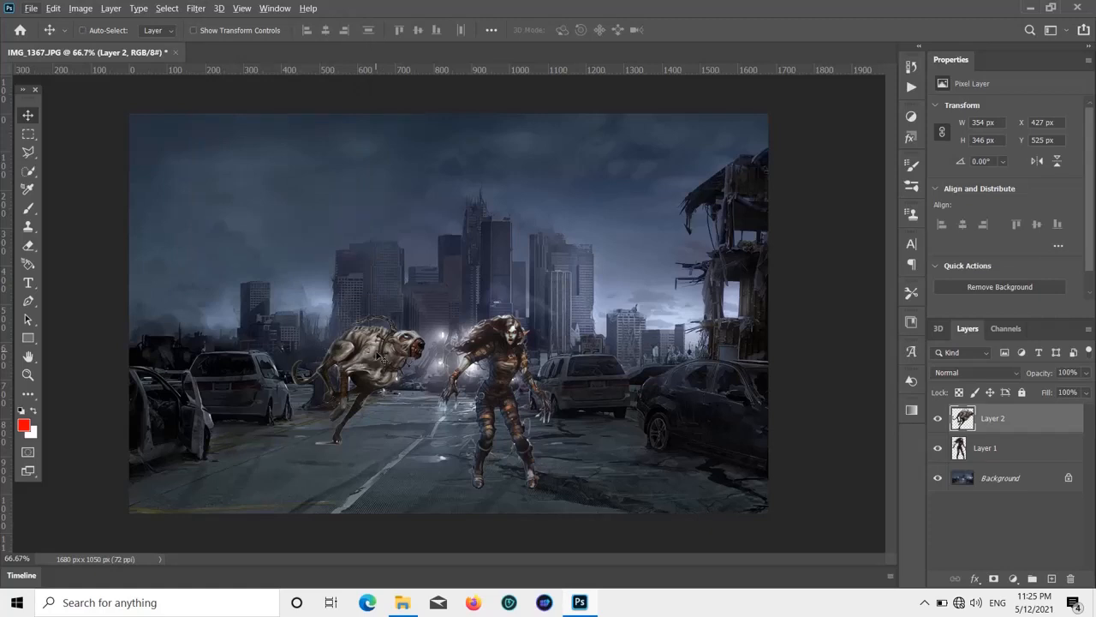
key(ctrl+t)
drag(426, 313, 420, 332)
drag(358, 354, 381, 364)
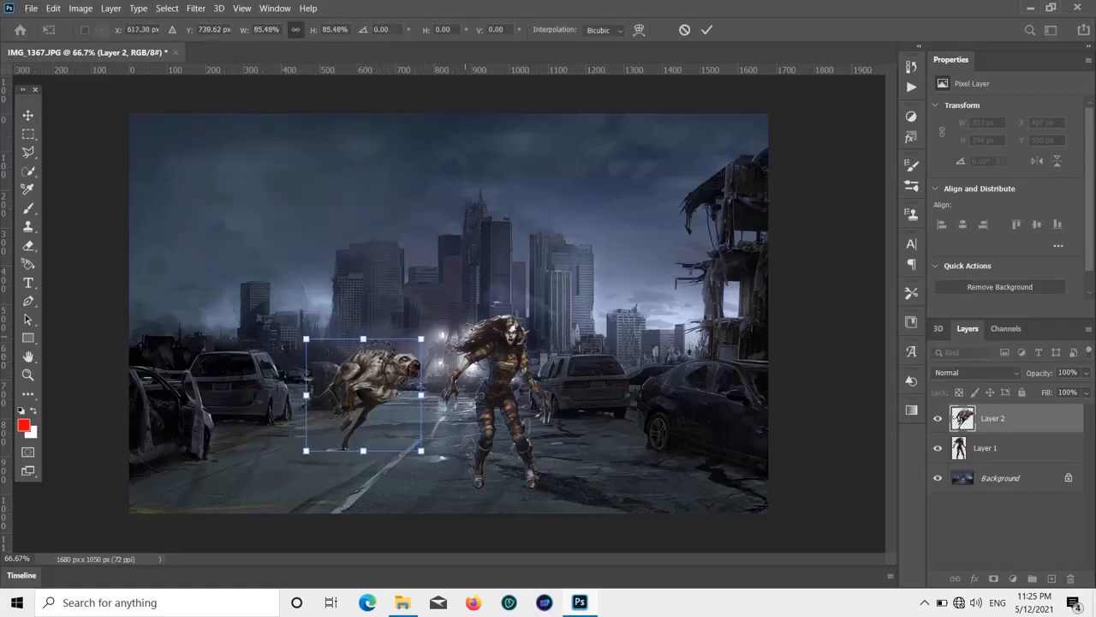
key(Return)
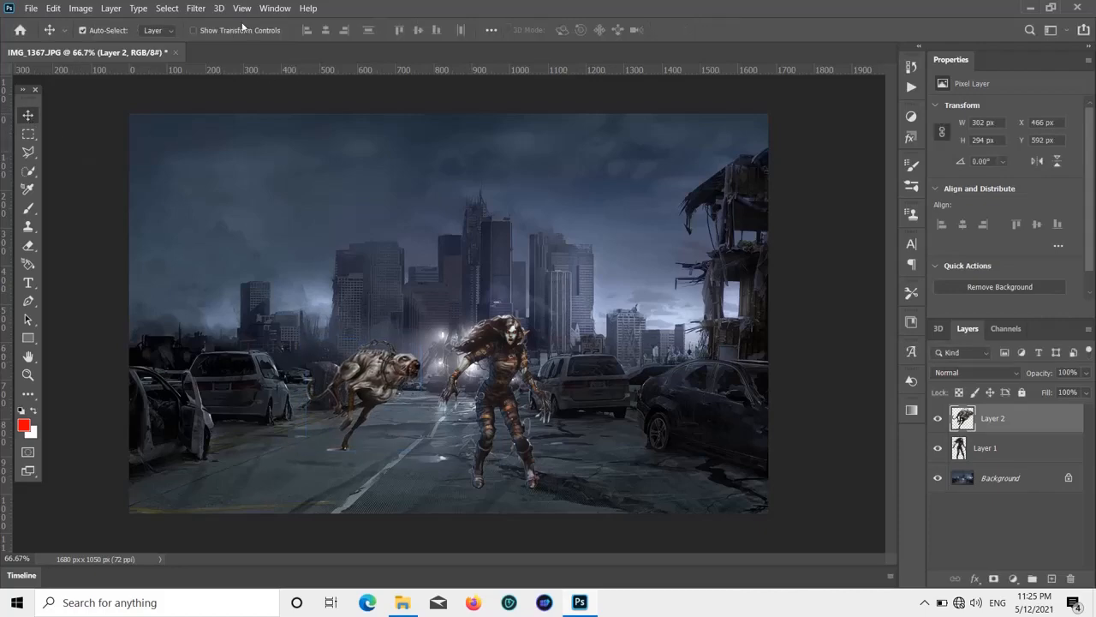
- Open IMG_1368 from the zombie folder and copy its blue shark into the sky of IMG_1367
click(35, 11)
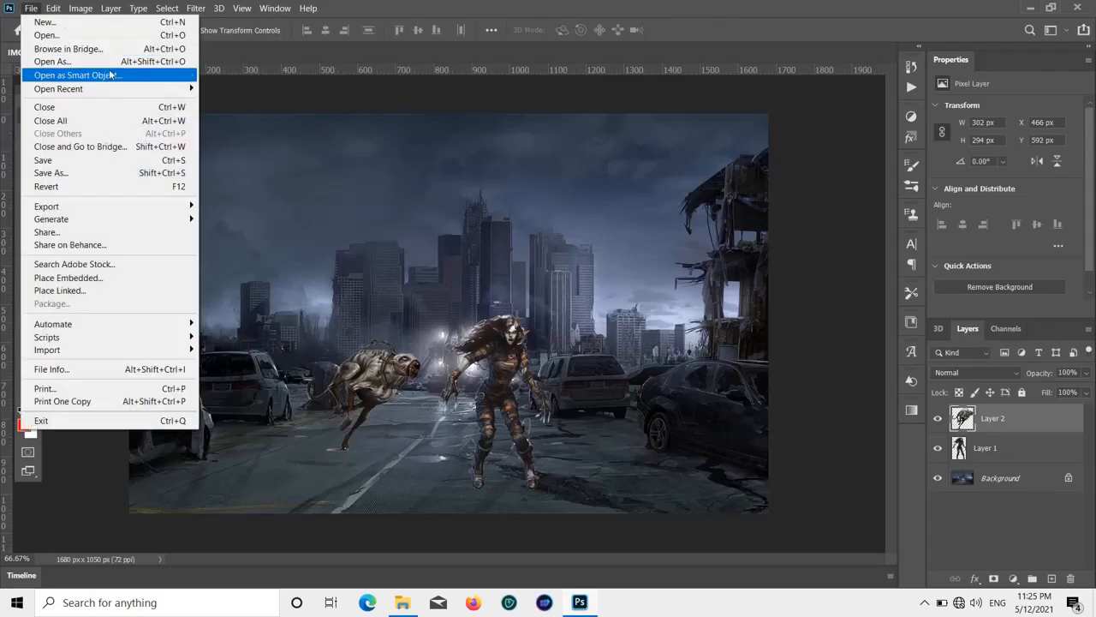
click(111, 39)
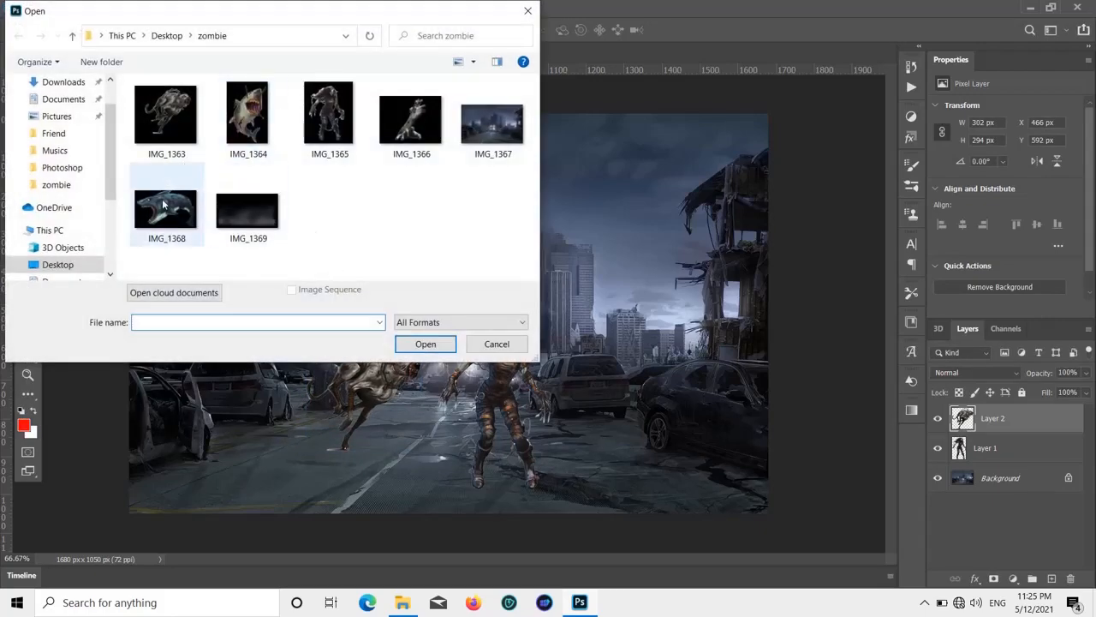
double_click(164, 204)
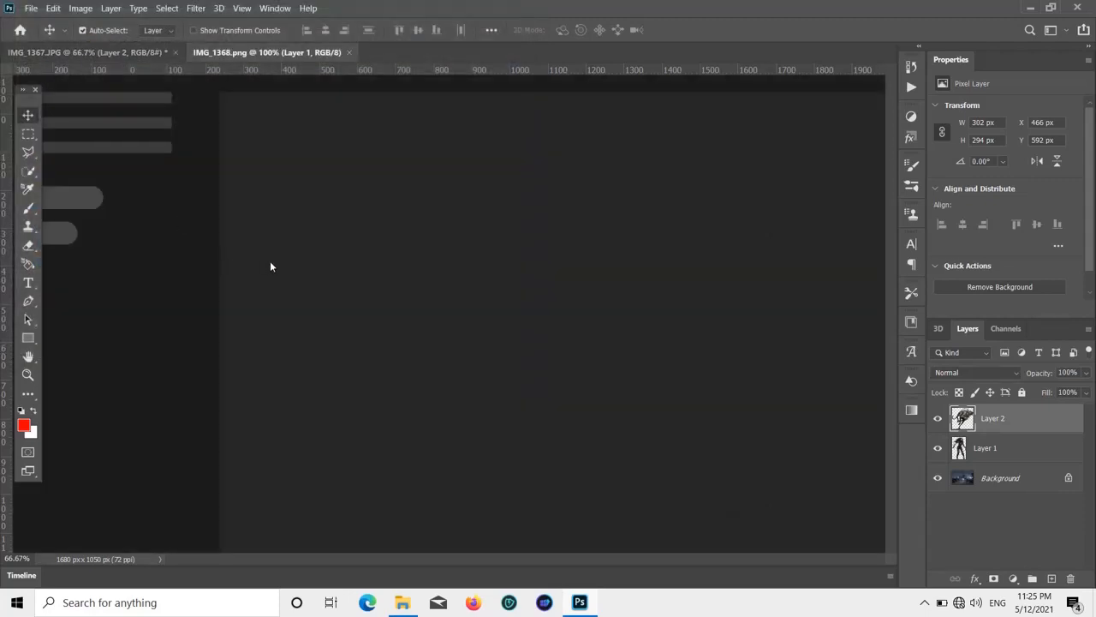
drag(447, 257, 325, 208)
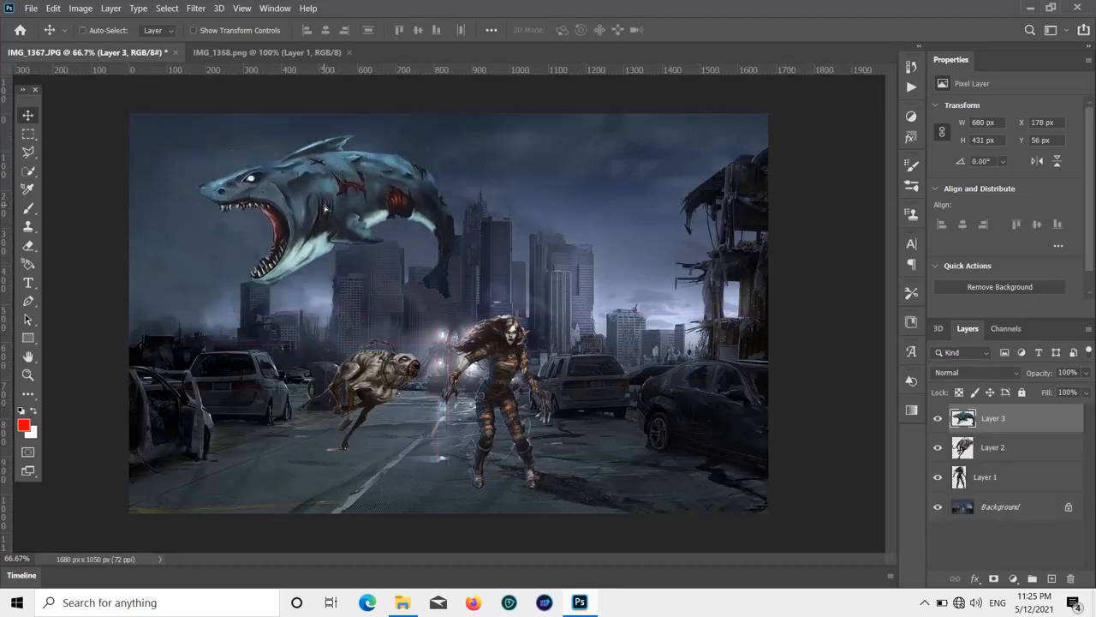
- Scale the blue shark to about 66%, rotate it to about -17° and position it in the air above the zombie woman
key(ctrl+t)
drag(195, 127, 283, 182)
drag(386, 258, 677, 302)
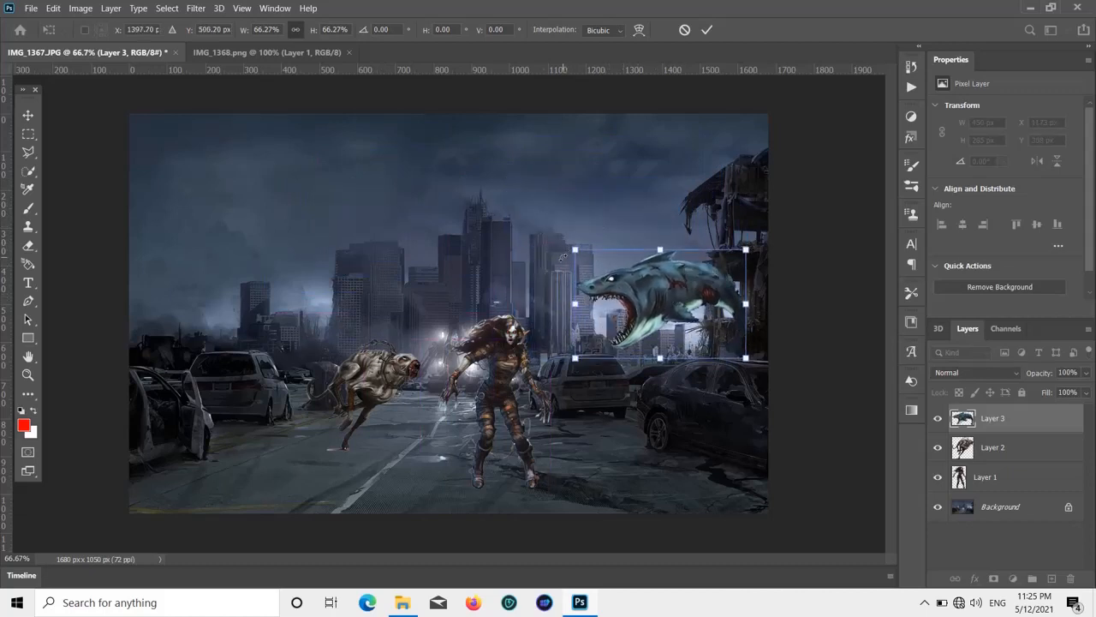
drag(564, 257, 576, 225)
drag(649, 288, 535, 251)
drag(672, 243, 658, 195)
drag(542, 255, 497, 255)
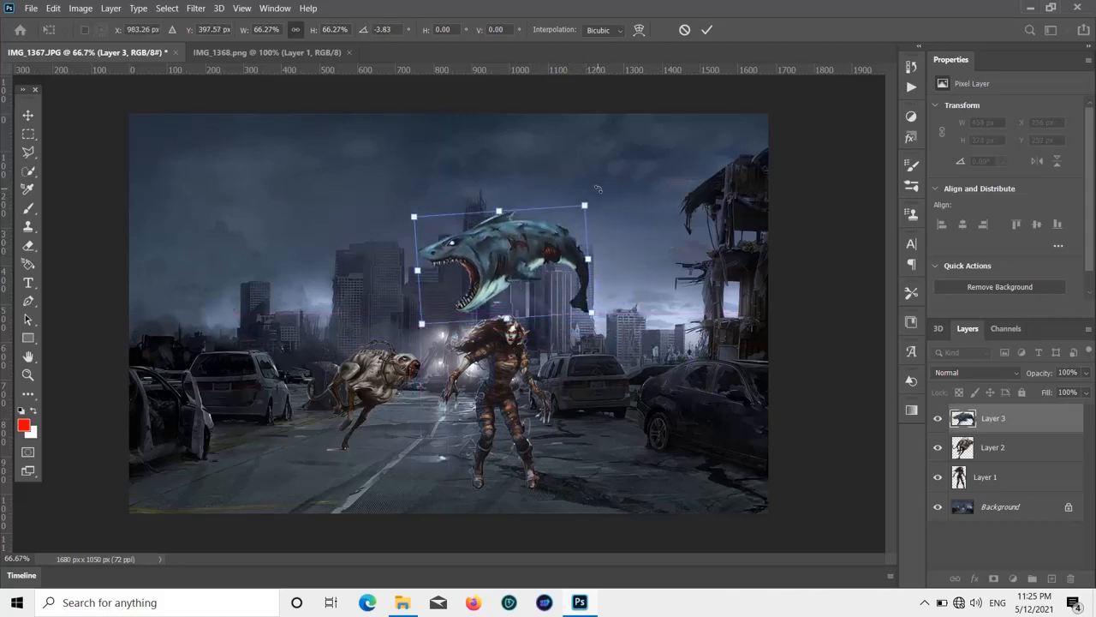
drag(597, 189, 589, 160)
drag(531, 240, 514, 227)
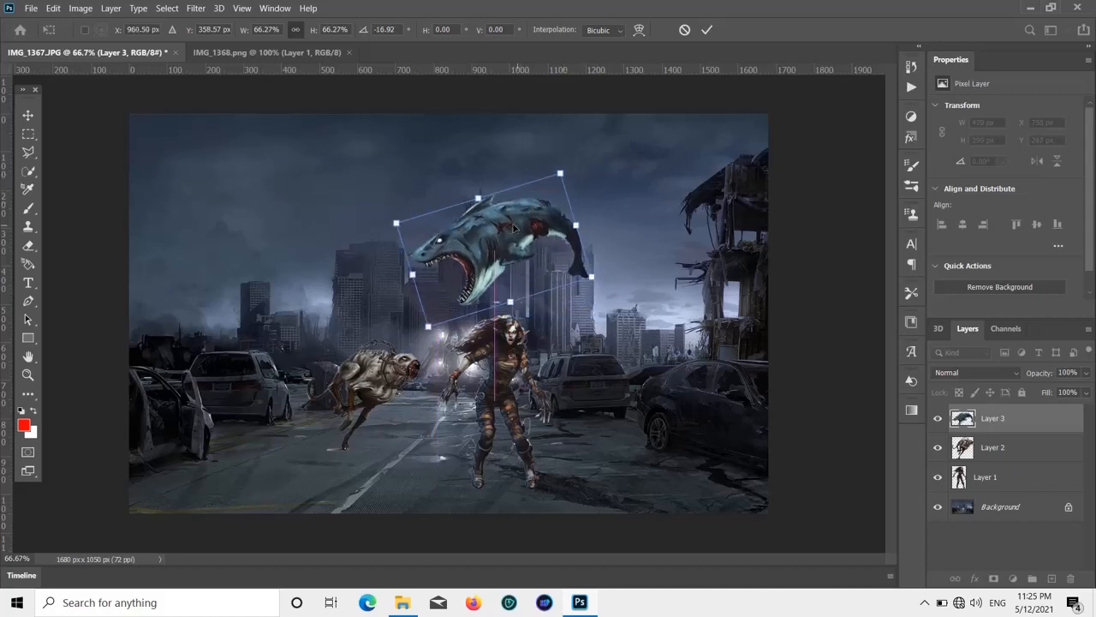
click(30, 118)
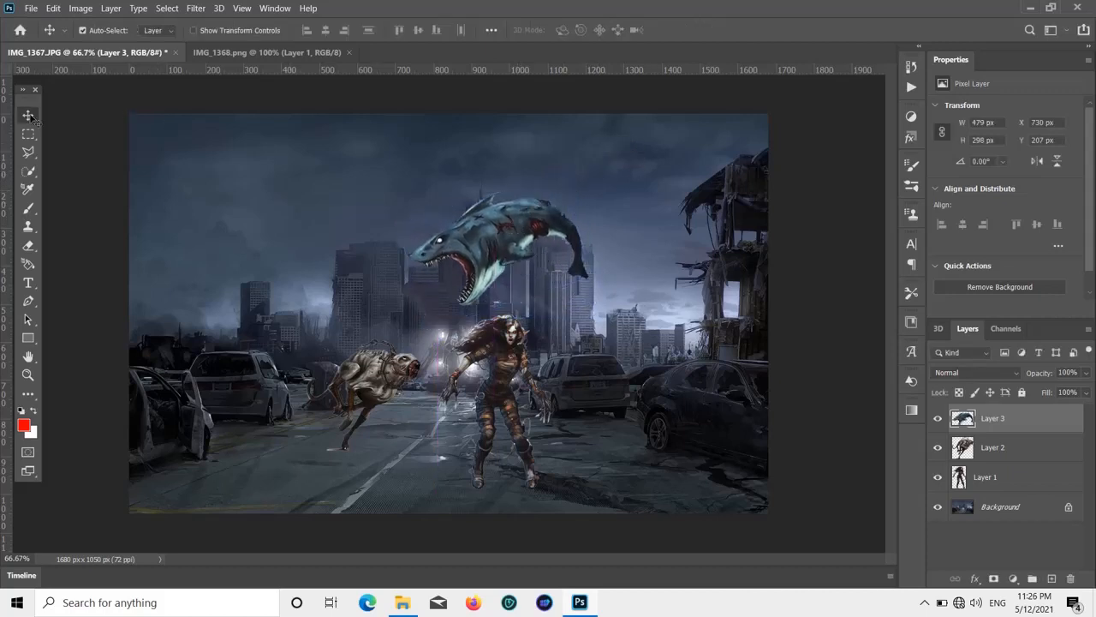
- Open IMG_1364, copy its hooked shark into IMG_1367, and close the IMG_1364 and IMG_1368 source images
click(32, 9)
click(36, 38)
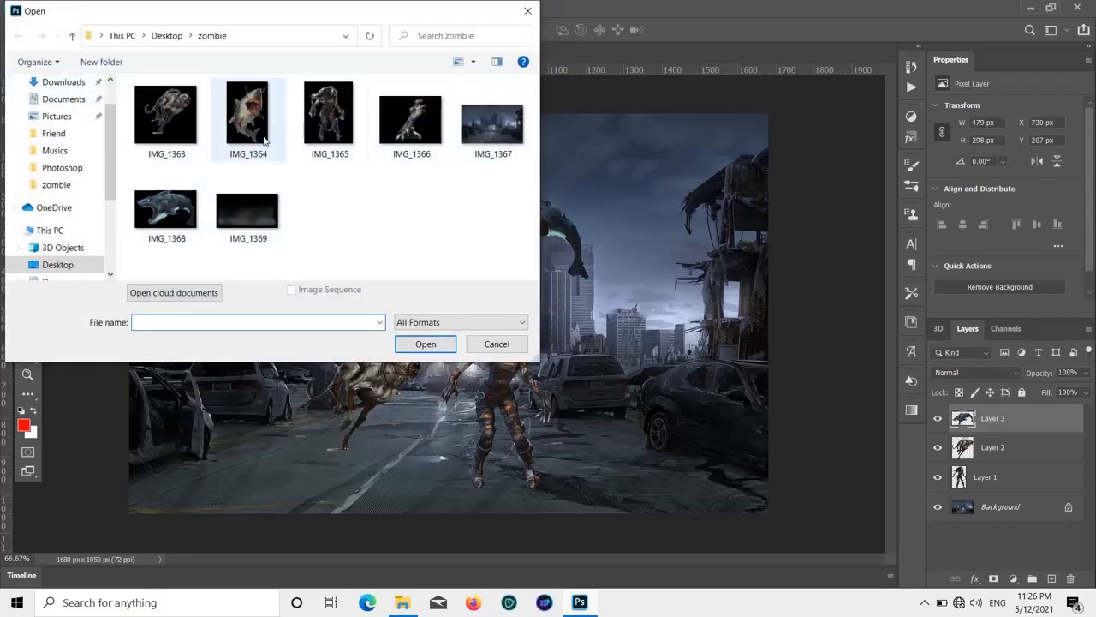
double_click(264, 137)
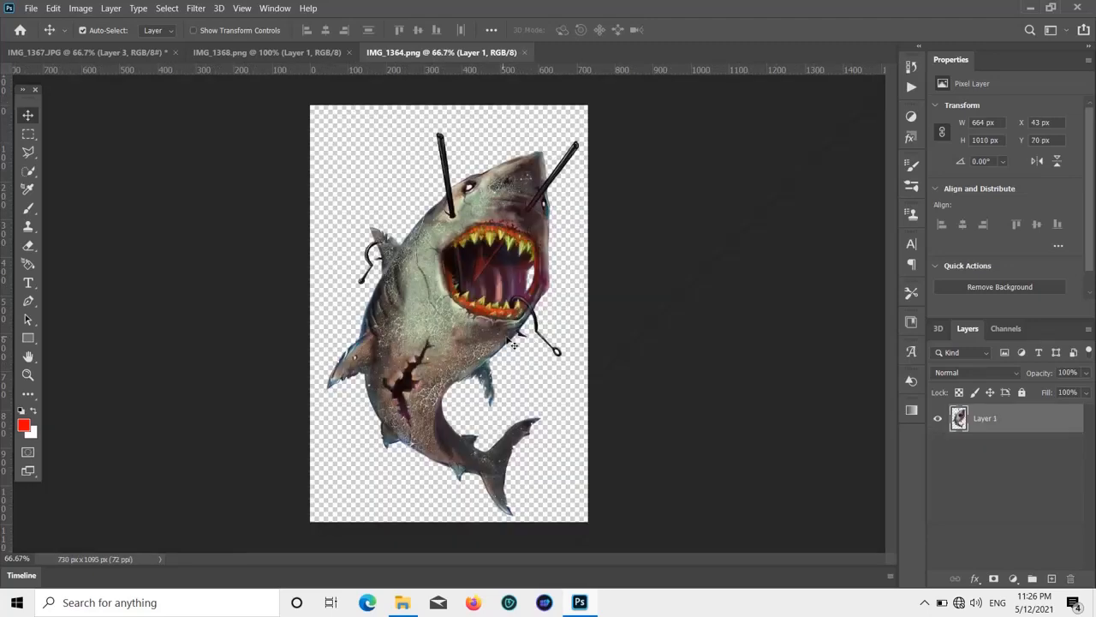
drag(512, 342, 381, 400)
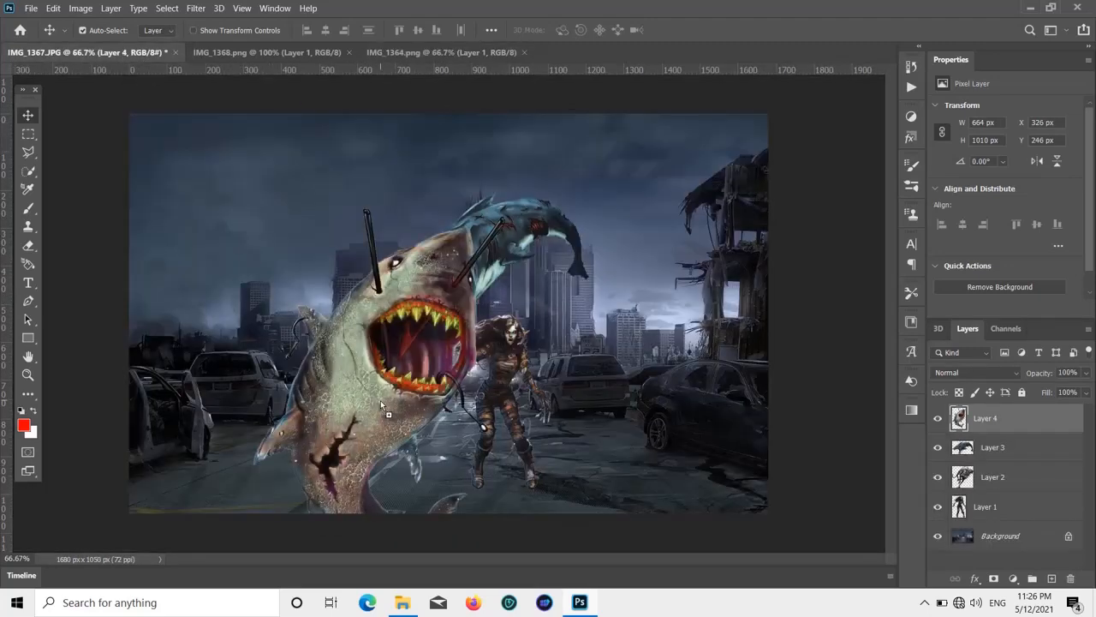
click(523, 51)
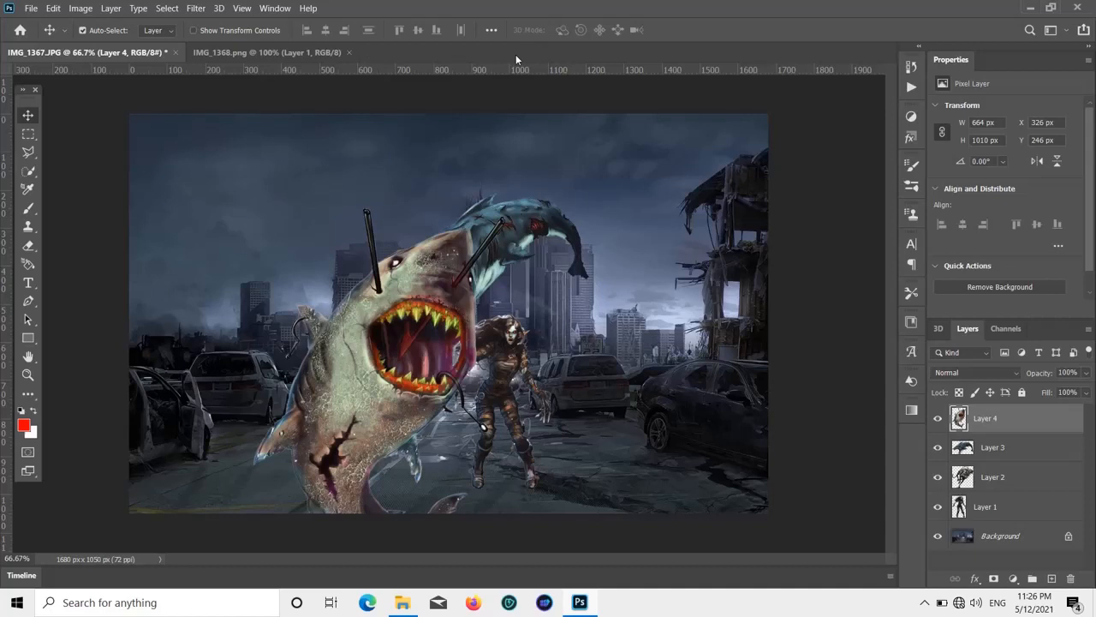
click(348, 51)
- Scale the hooked shark to about 42%, rotate it to about 51° and place it in the sky left of the blue shark
drag(405, 340, 348, 281)
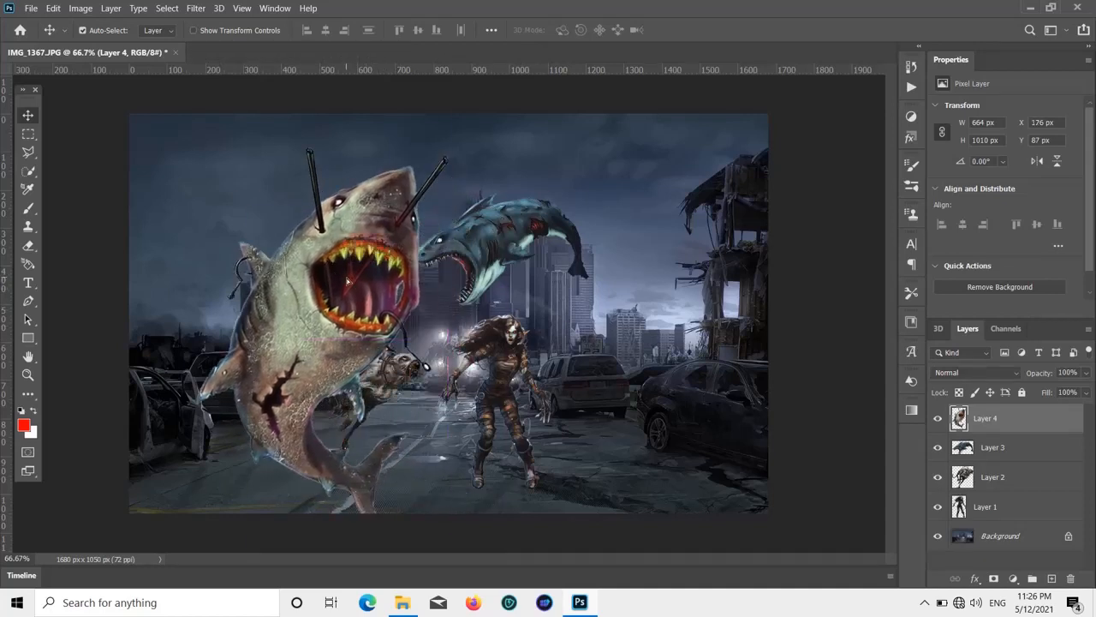
key(ctrl+t)
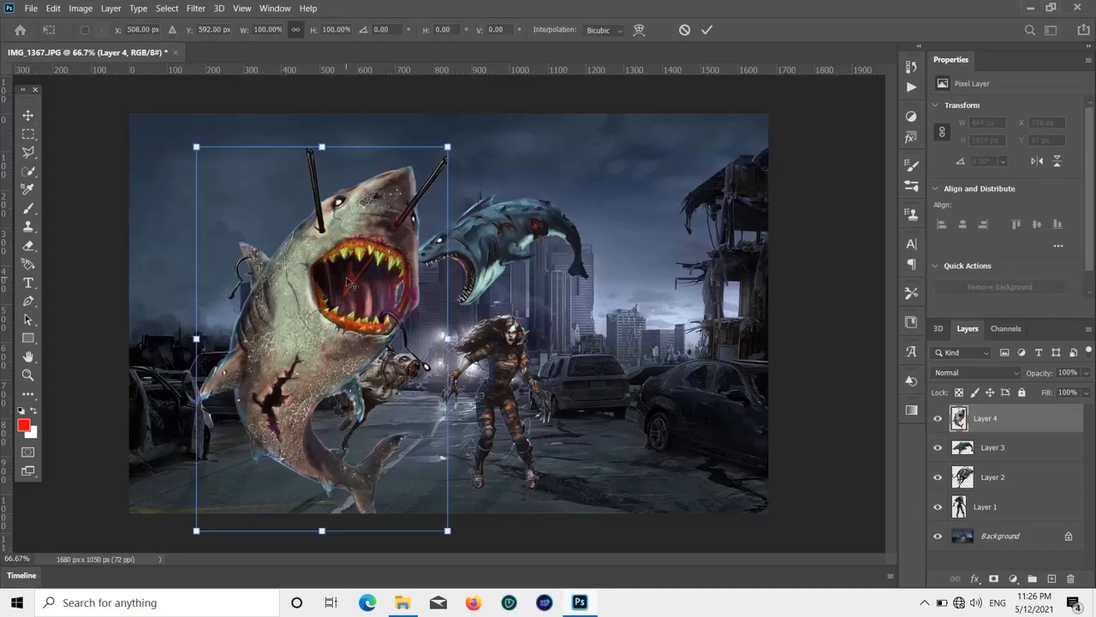
drag(327, 302, 316, 318)
drag(438, 165, 318, 342)
drag(305, 426, 285, 348)
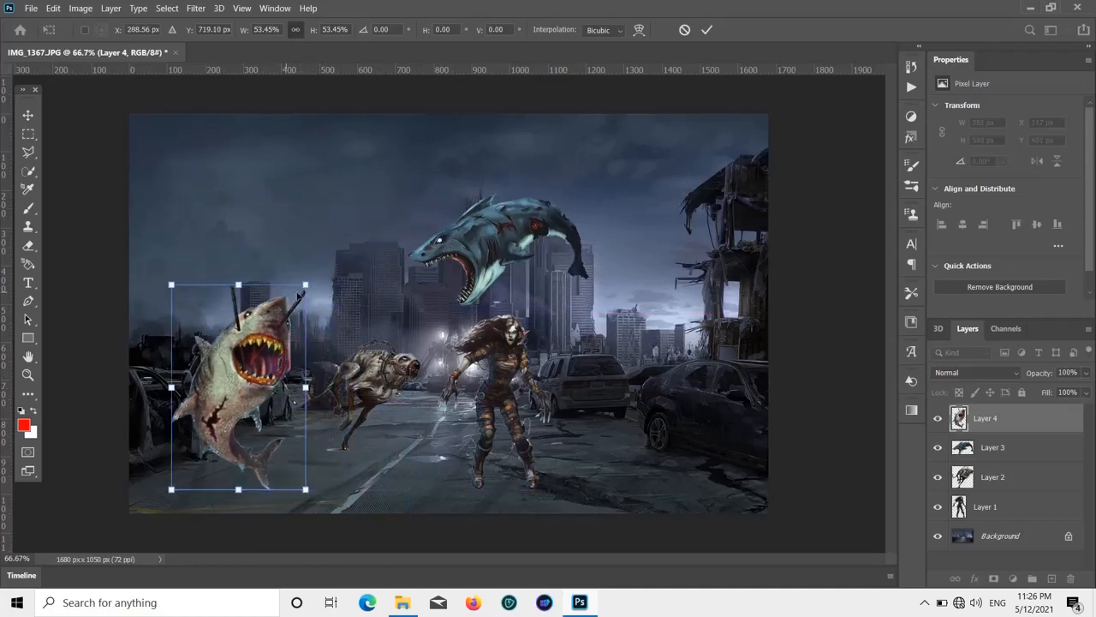
drag(305, 284, 377, 368)
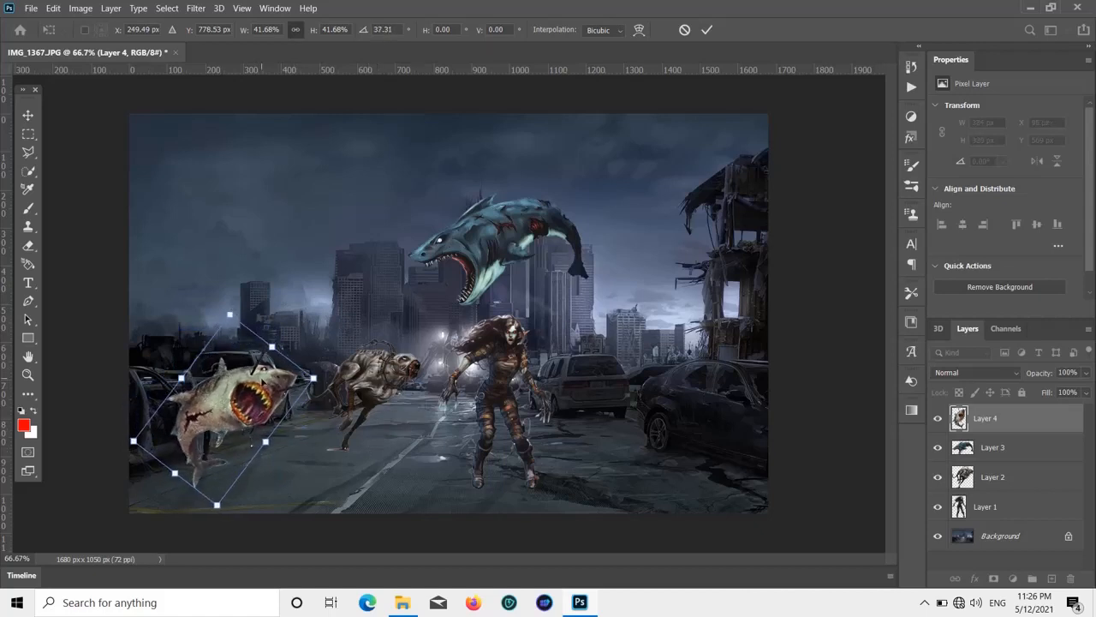
drag(262, 368, 317, 169)
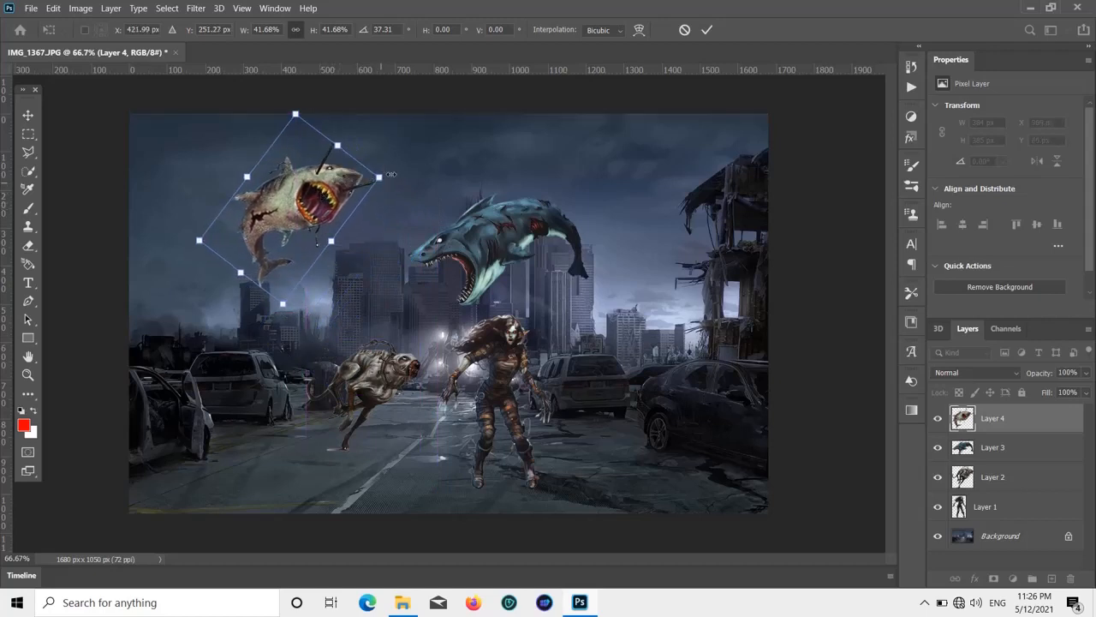
drag(394, 171, 410, 197)
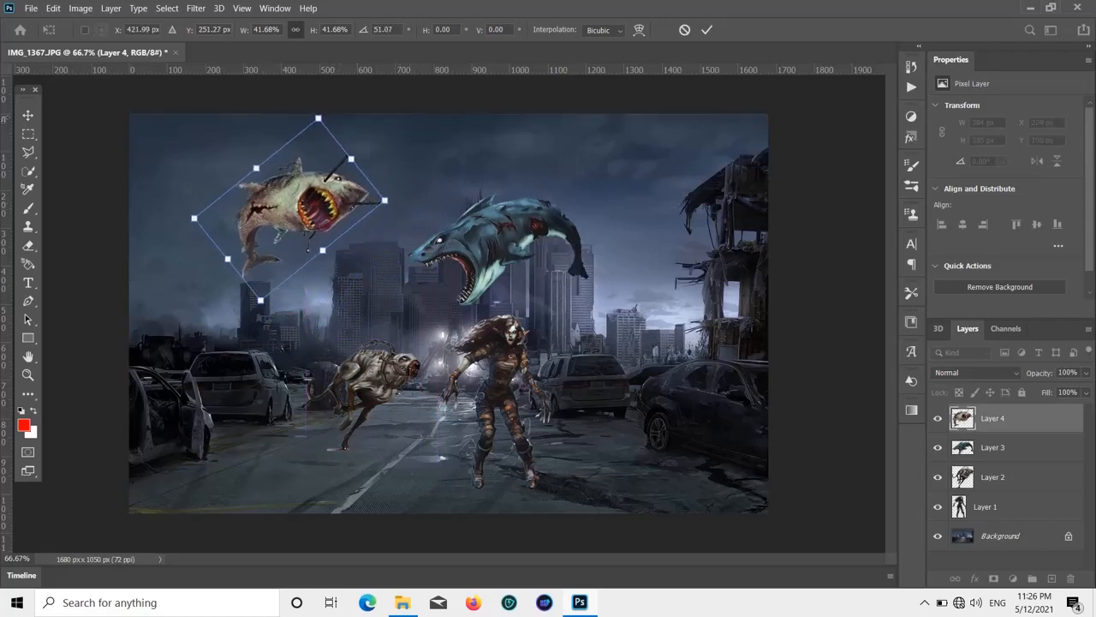
click(29, 115)
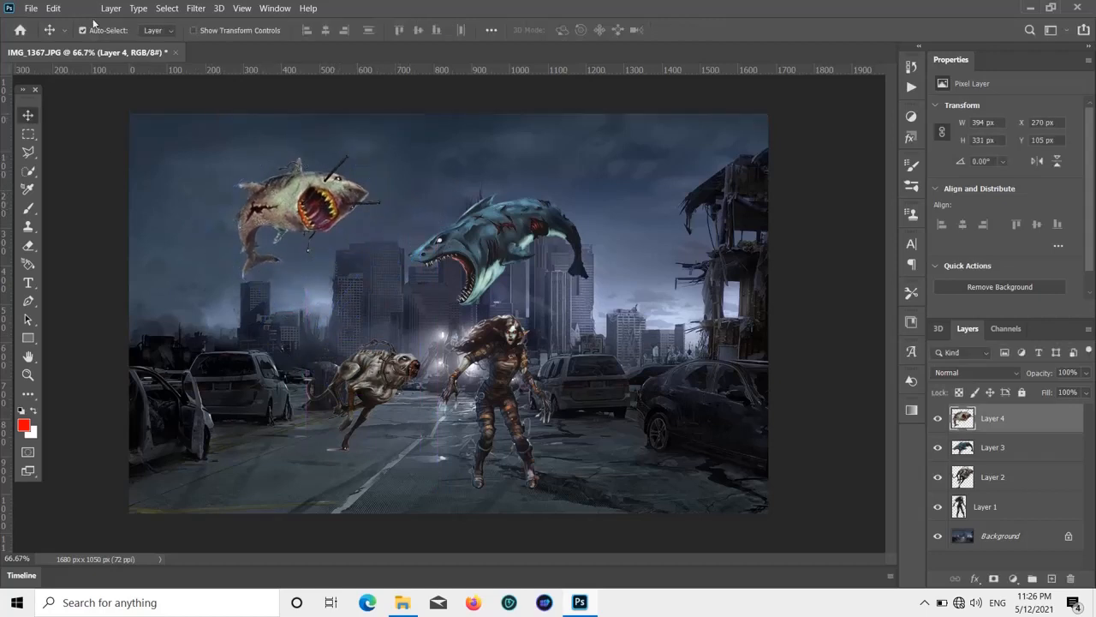
- Open IMG_1366, copy its zombie hands into IMG_1367 and close the source image
click(26, 7)
mouse_move(53, 7)
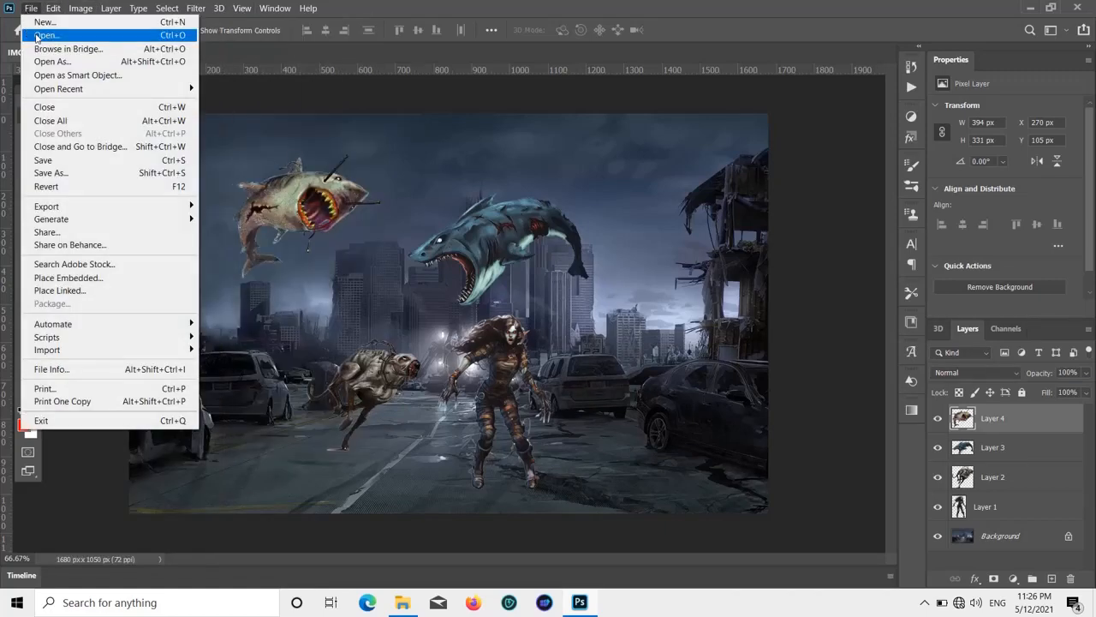
click(69, 35)
double_click(406, 114)
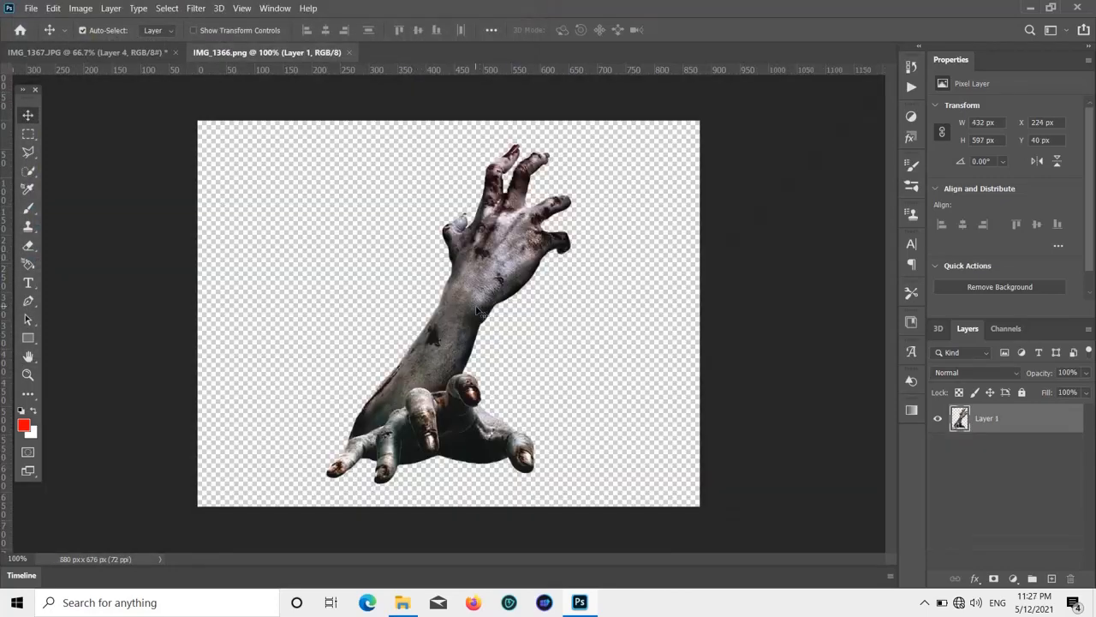
drag(469, 314, 296, 325)
click(349, 52)
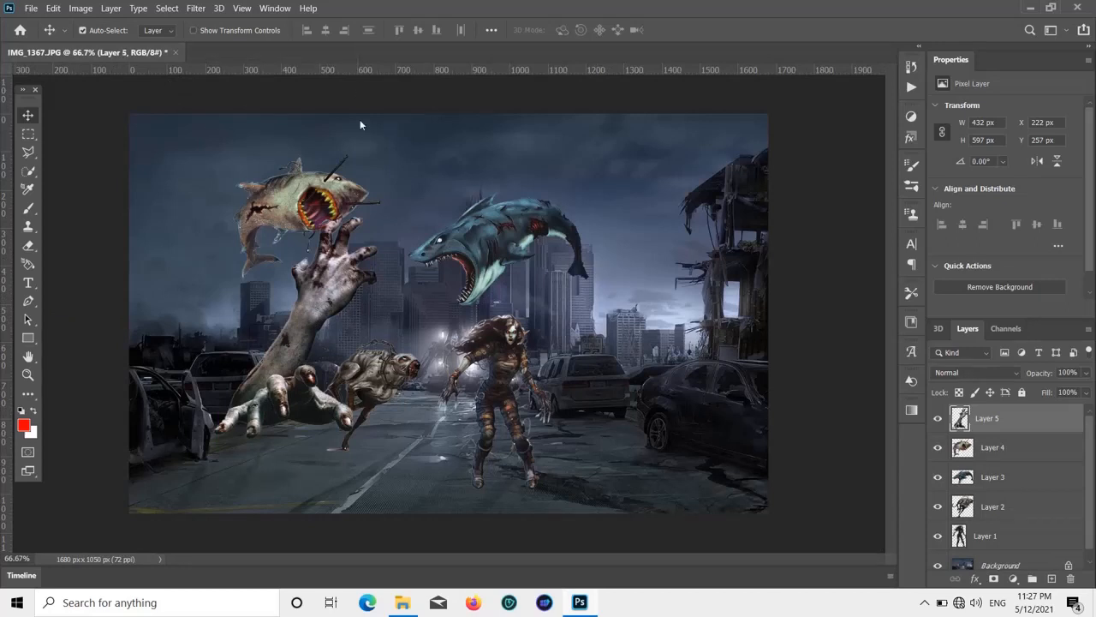
- Scale the zombie hands to about 39% and place them on the ground in front of the dark car on the right
drag(279, 373, 249, 449)
key(ctrl+t)
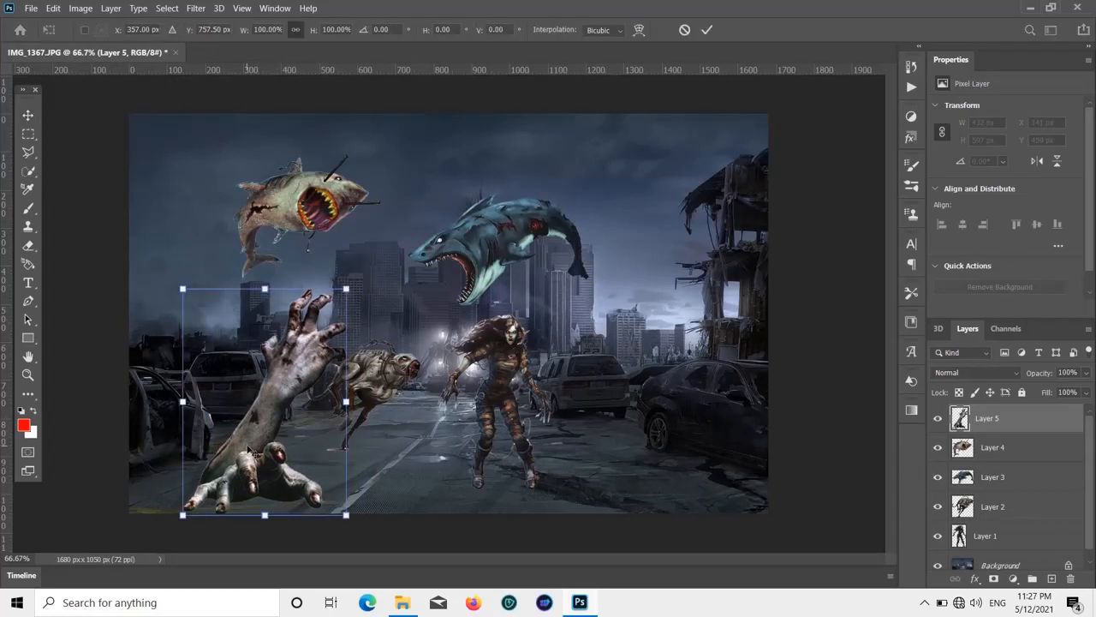
drag(346, 289, 274, 388)
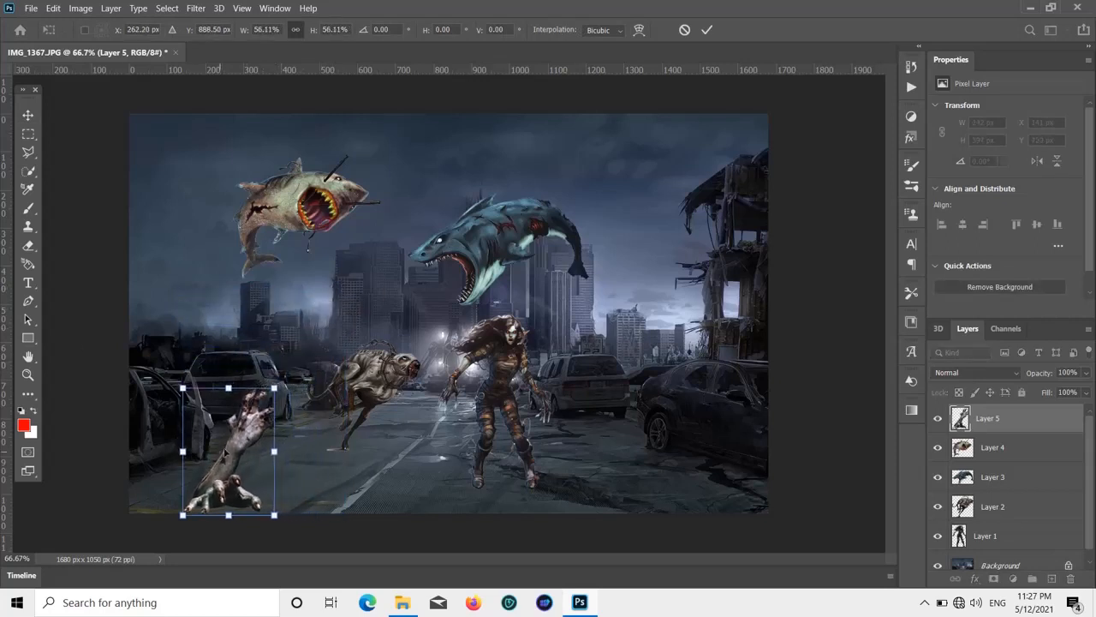
drag(224, 454, 270, 426)
drag(329, 361, 297, 395)
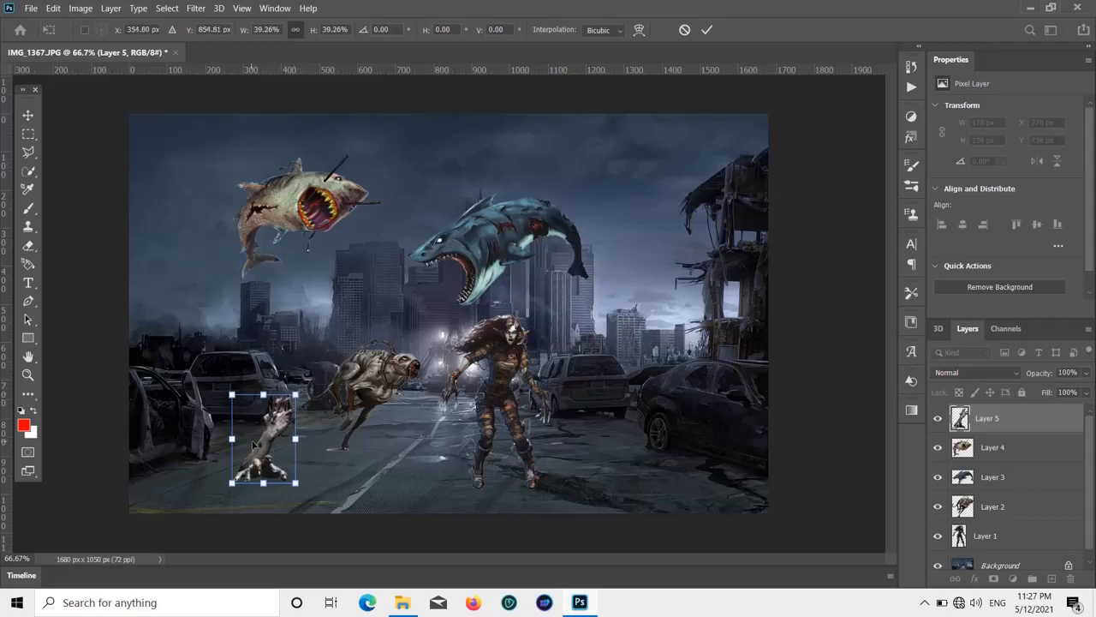
drag(258, 445, 693, 459)
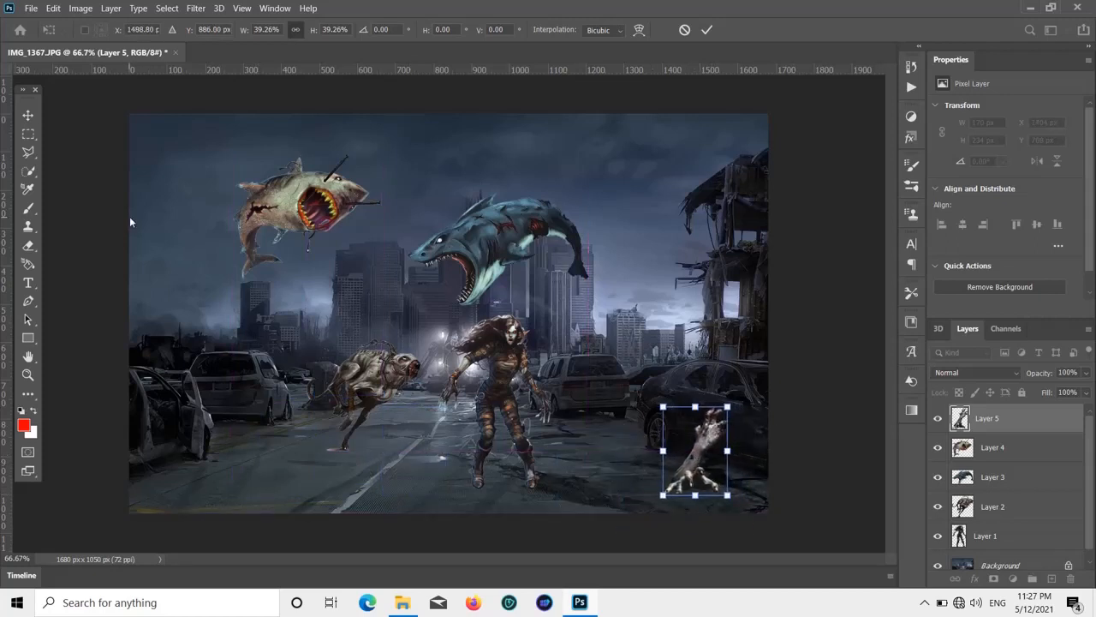
key(Return)
- Open IMG_1369 from the zombie folder, copy its fog into IMG_1367 and close the source image
click(32, 11)
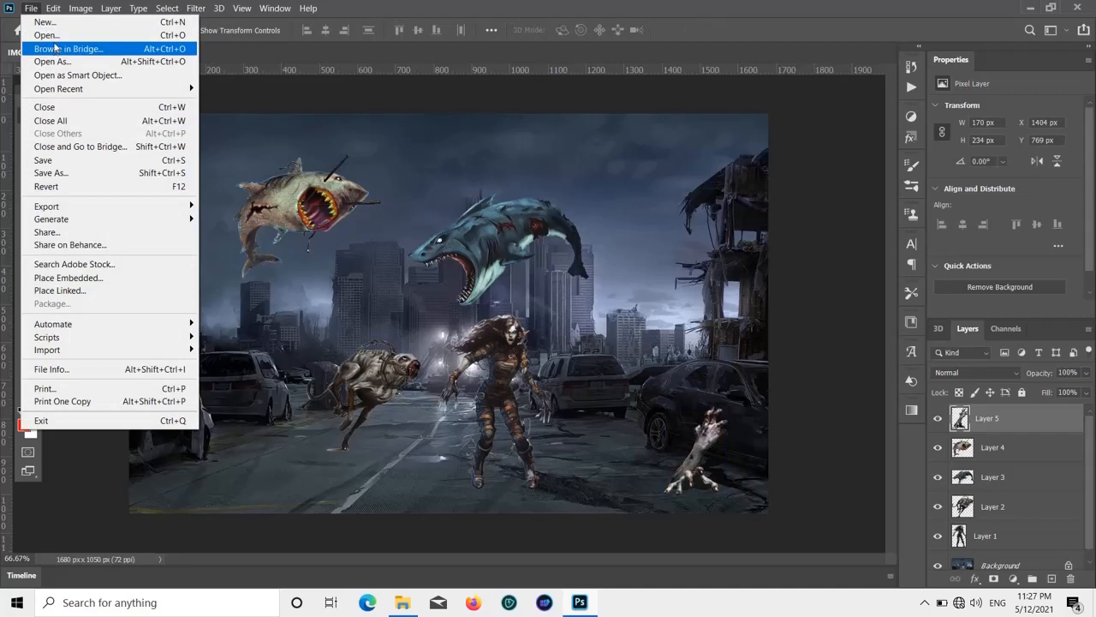
click(51, 36)
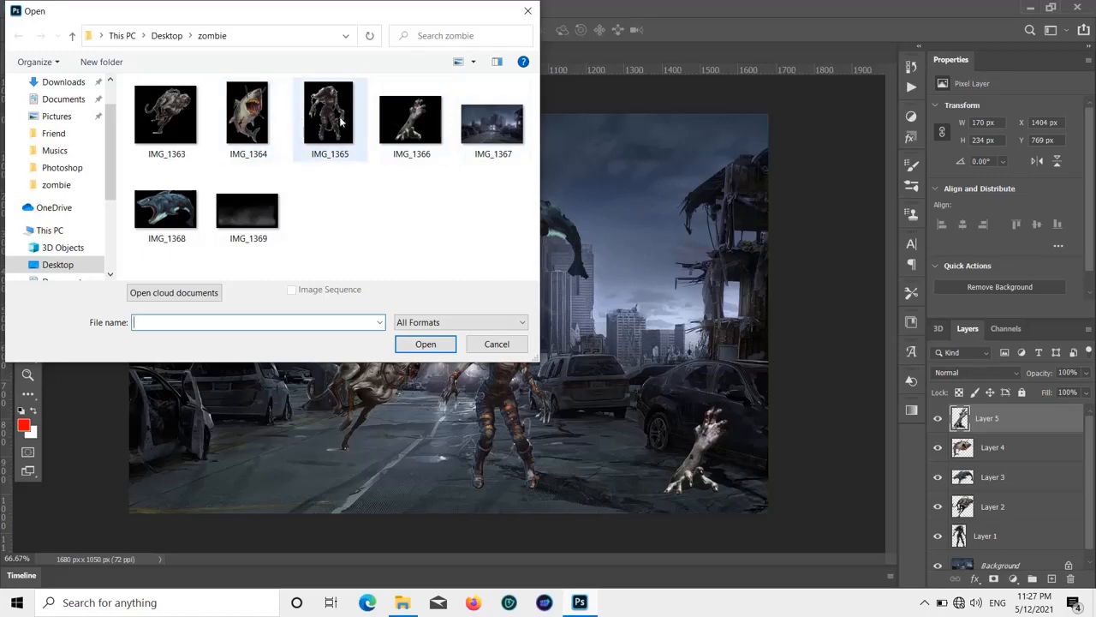
double_click(263, 222)
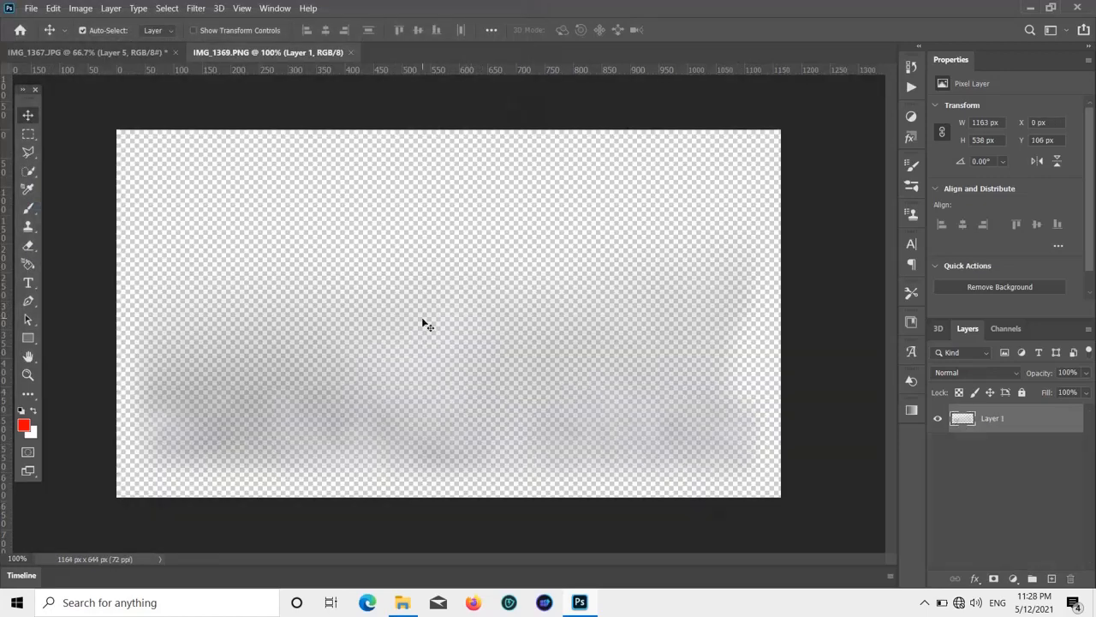
drag(423, 324, 321, 290)
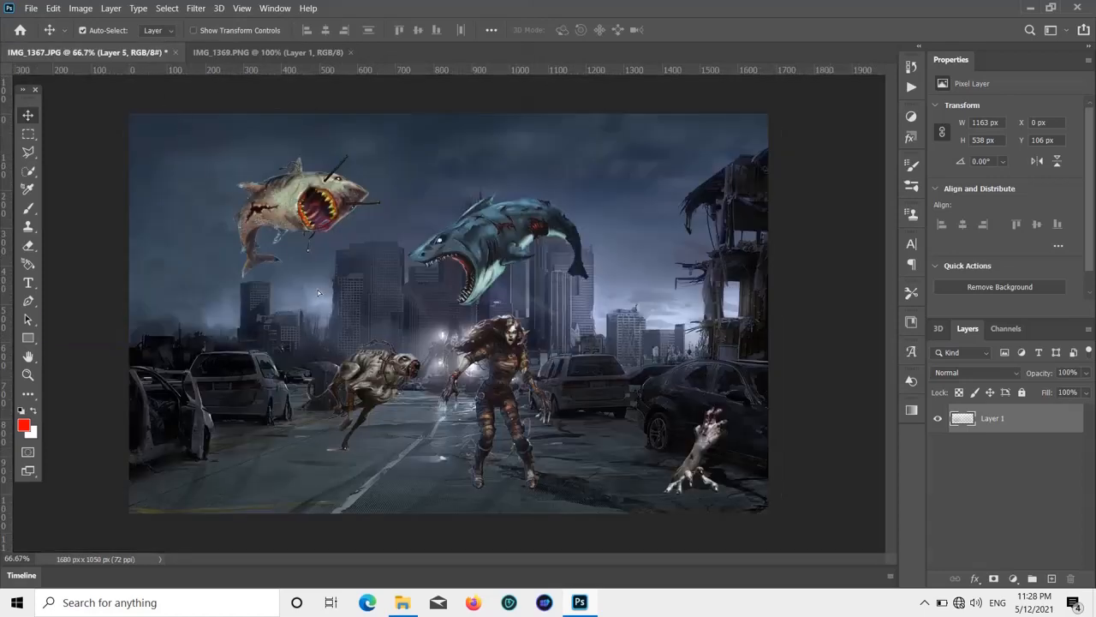
click(349, 52)
- Position the fog over the lower left of the road and duplicate it to cover the lower right side
drag(399, 339, 390, 506)
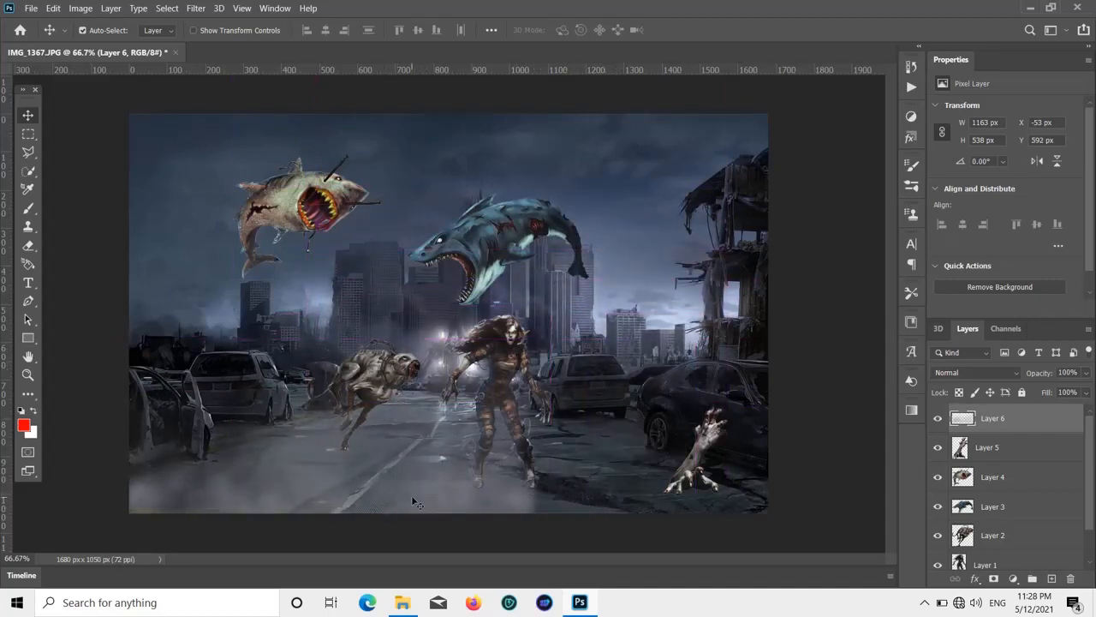
key(ctrl+j)
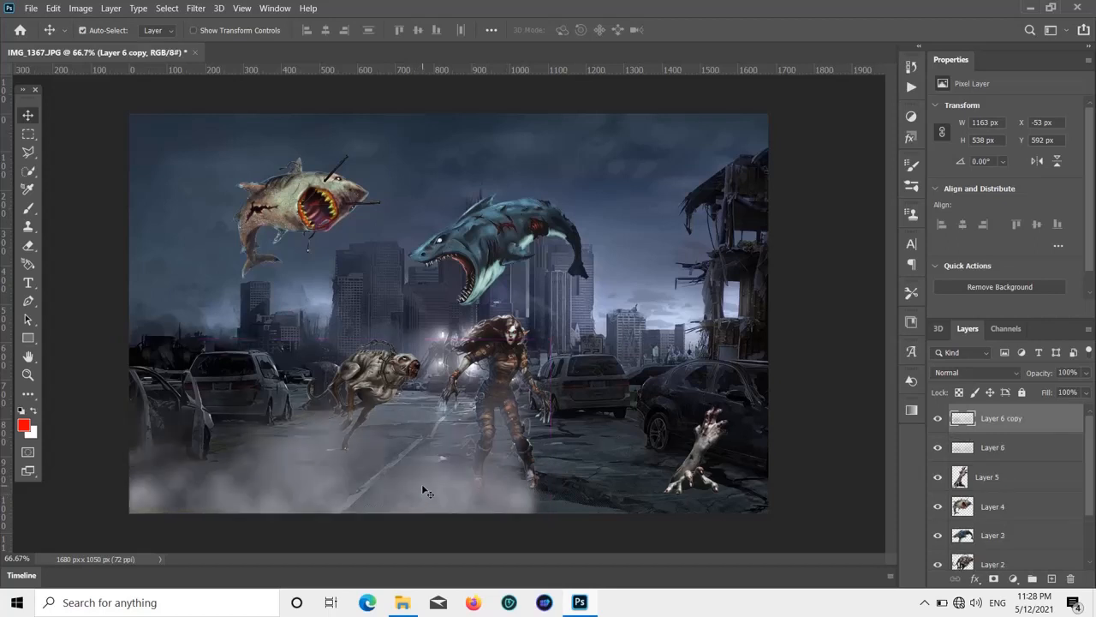
drag(423, 491, 825, 482)
click(801, 288)
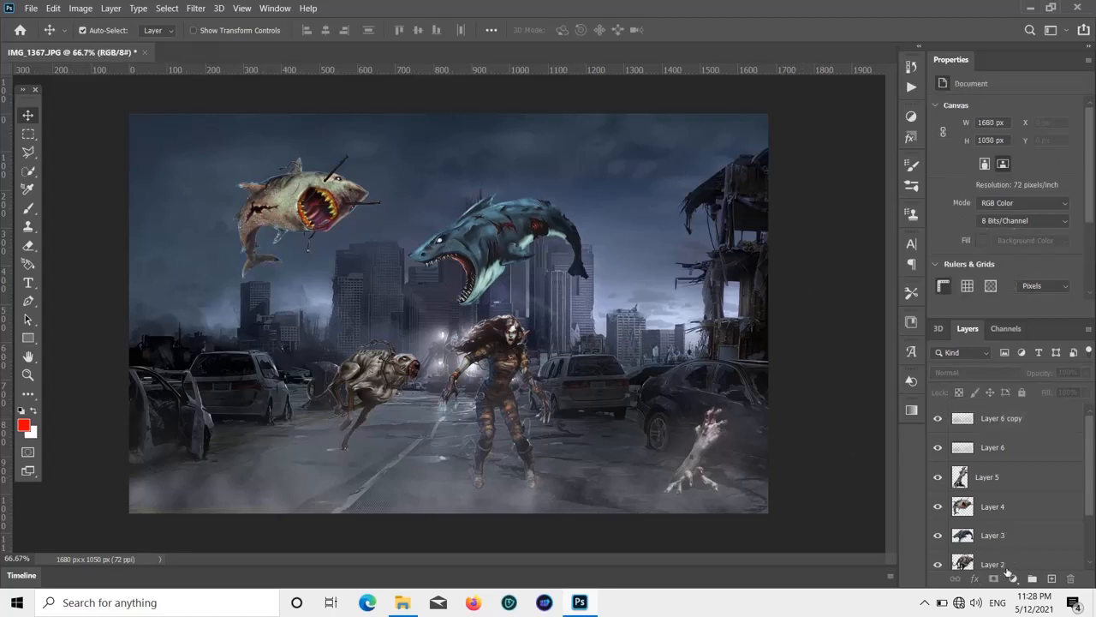
- Add a new layer at the top of the stack and set its blend mode to Soft Light
click(1050, 579)
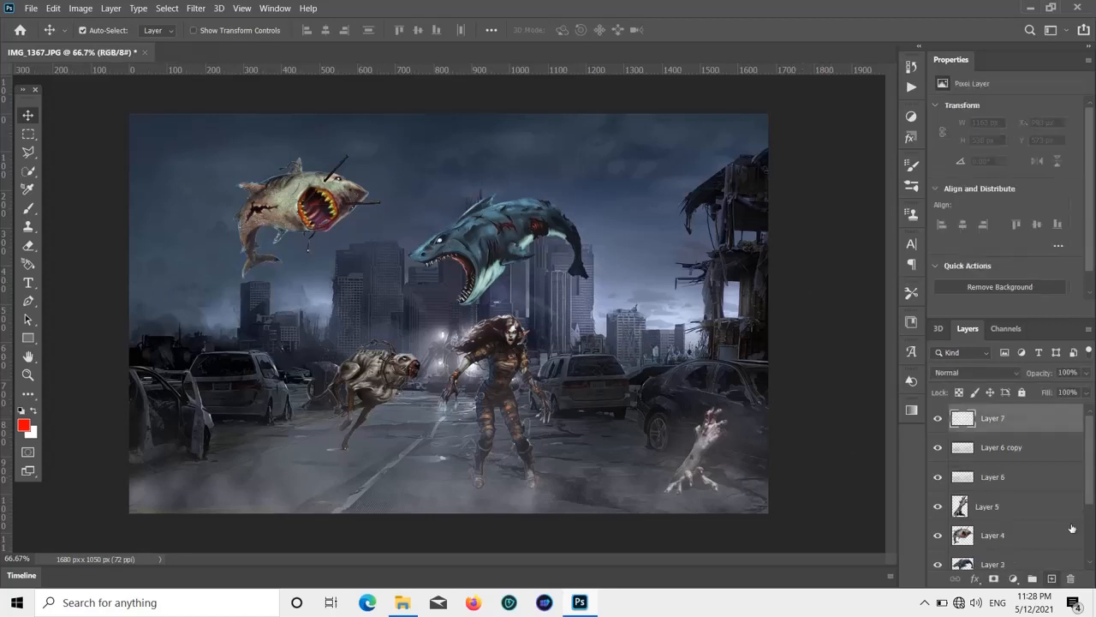
click(998, 372)
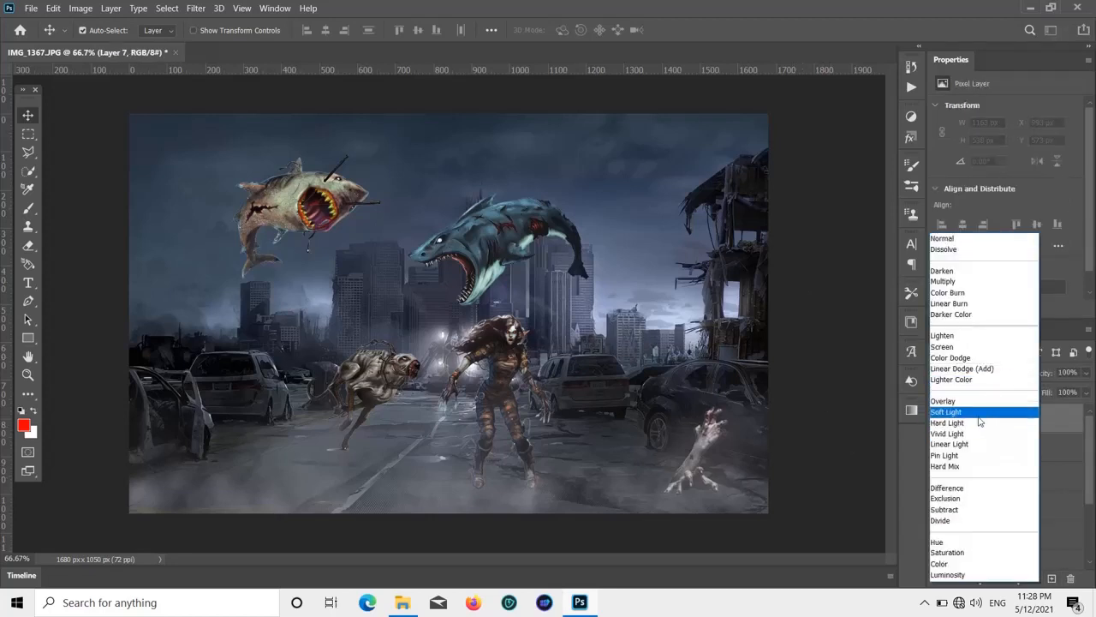
click(950, 412)
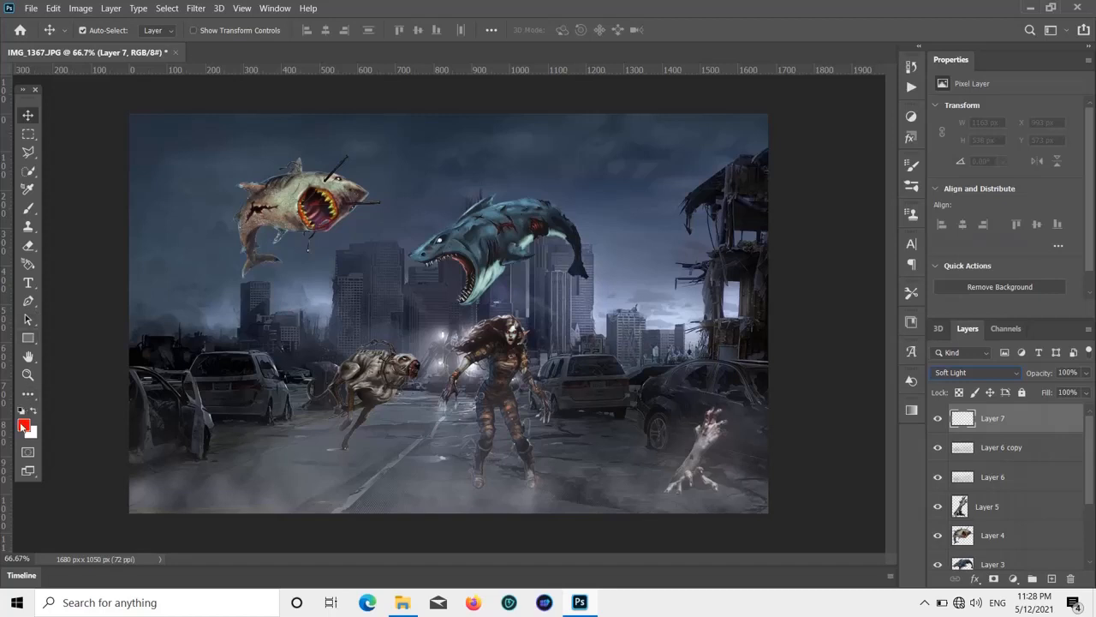
- Paint a red (ff0000) glow in the upper-left corner of the sky with a 600 px Soft Round brush
click(27, 213)
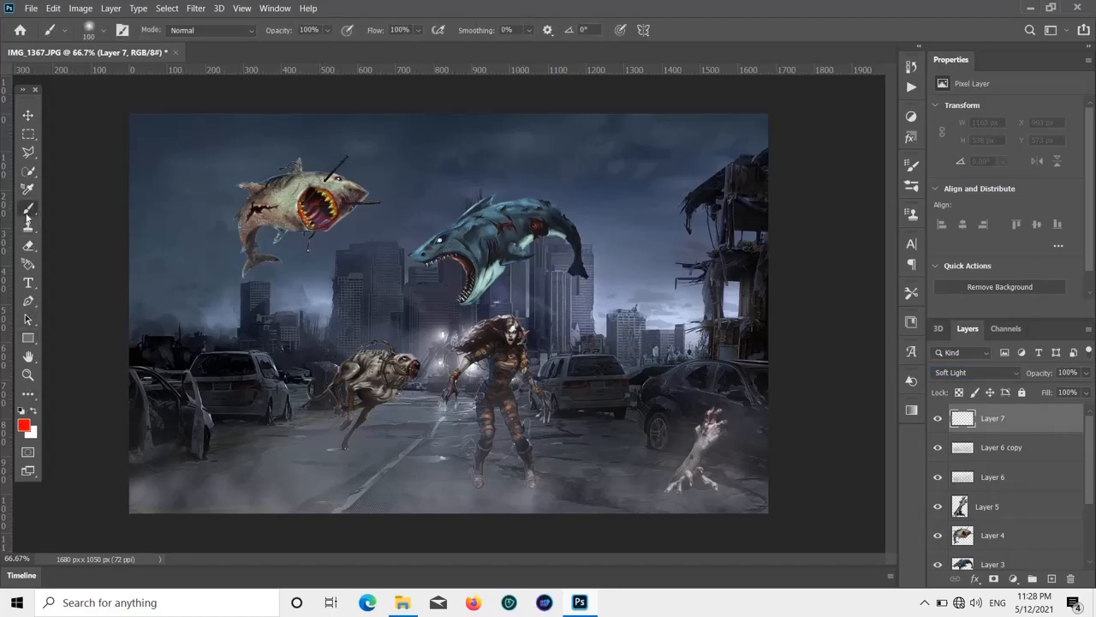
click(24, 426)
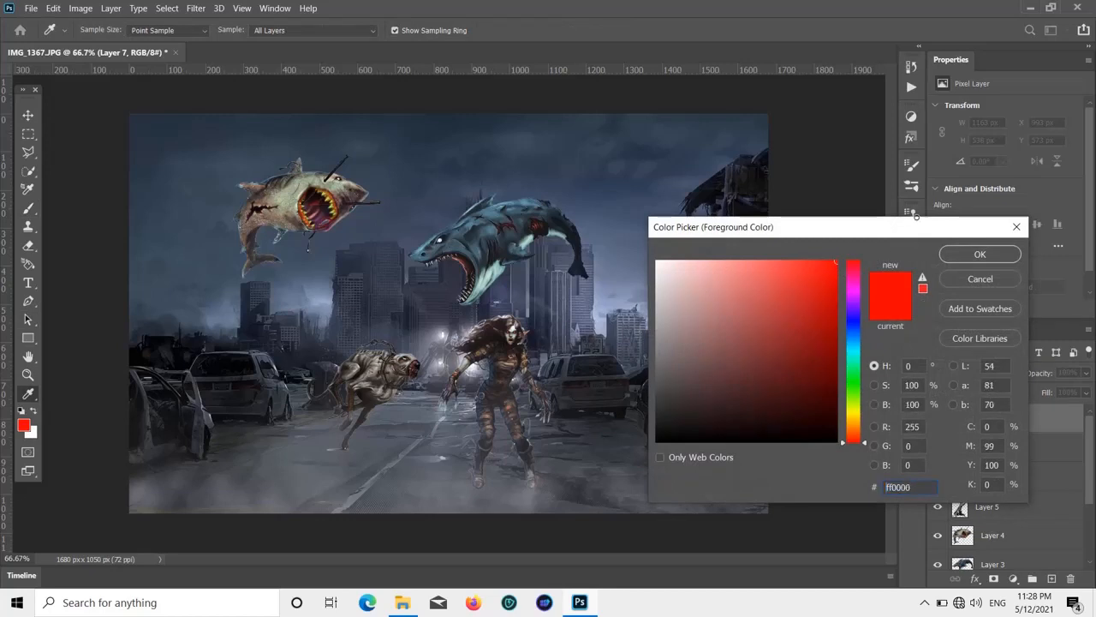
click(979, 255)
click(103, 31)
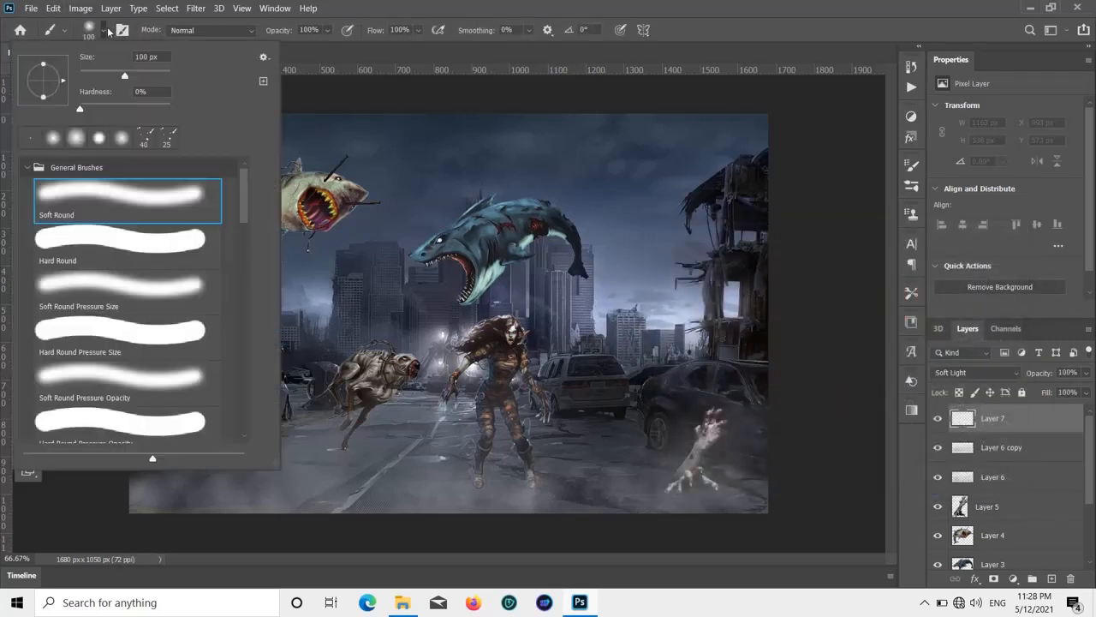
click(106, 30)
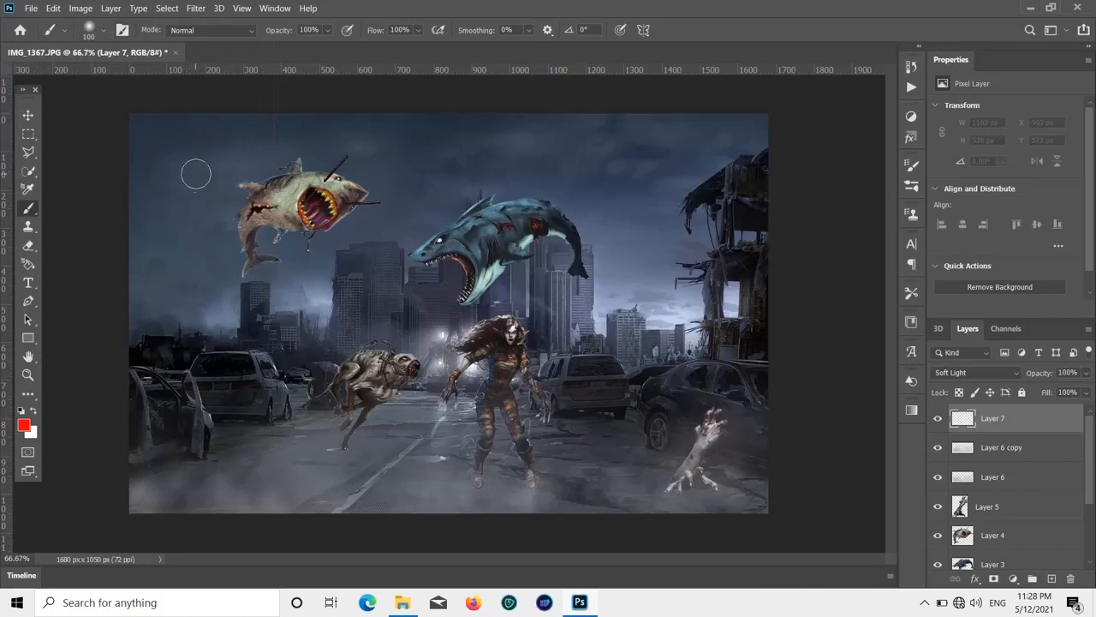
key(bracketright)
key(bracketright)
key(bracketright)
key(bracketright)
key(bracketright)
key(bracketright)
key(bracketright)
click(189, 172)
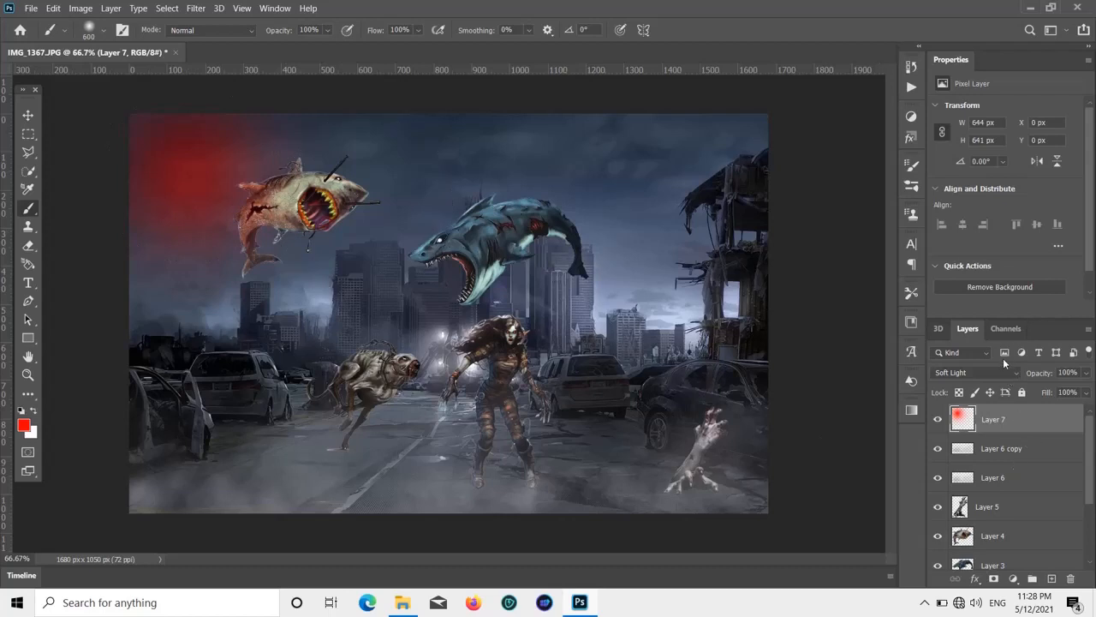
- Lower the red glow layer's opacity to 55% and paint more red across the left part of the sky
click(1085, 373)
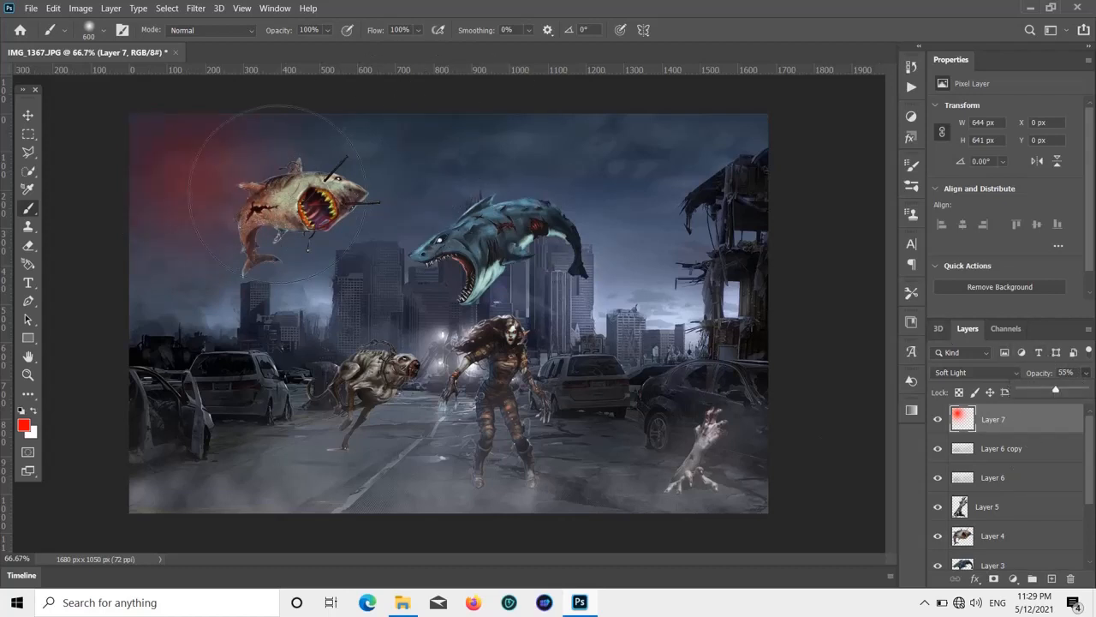
click(289, 197)
mouse_move(248, 163)
mouse_down()
mouse_move(219, 163)
mouse_move(178, 215)
mouse_move(205, 224)
mouse_move(183, 251)
mouse_move(106, 303)
mouse_move(274, 197)
mouse_move(168, 154)
mouse_move(296, 164)
mouse_move(329, 147)
mouse_move(267, 241)
mouse_move(190, 288)
mouse_move(222, 278)
mouse_move(107, 319)
mouse_move(162, 160)
mouse_move(160, 122)
mouse_up()
- Move Layer 7 beneath the hooked shark's layer, then extend its red glow across the sky and fine-tune its opacity
click(28, 114)
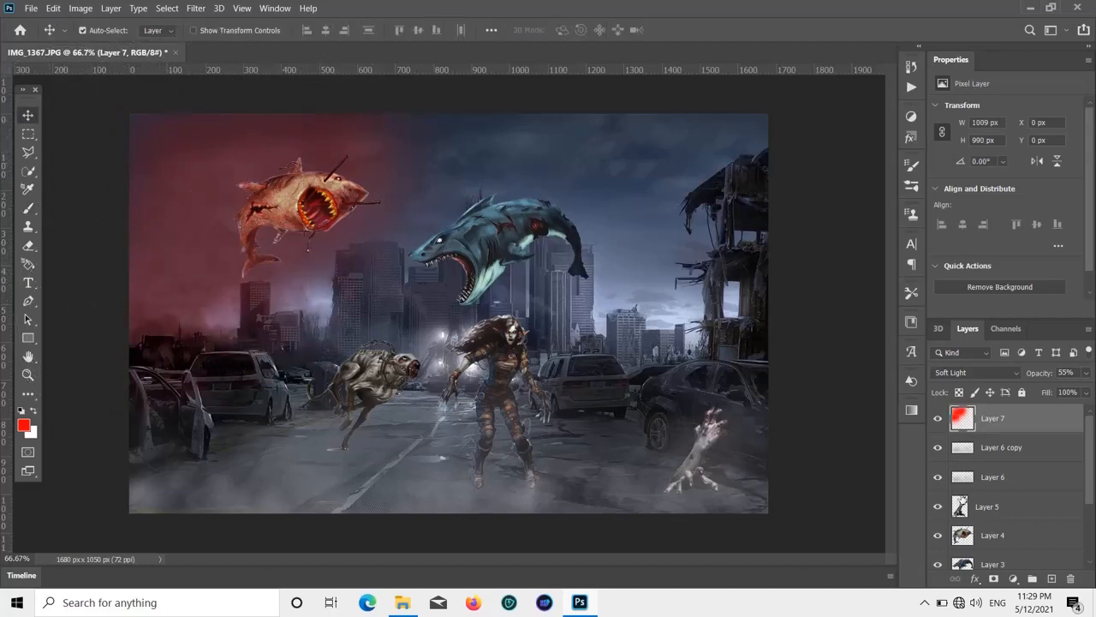
drag(993, 418, 1007, 548)
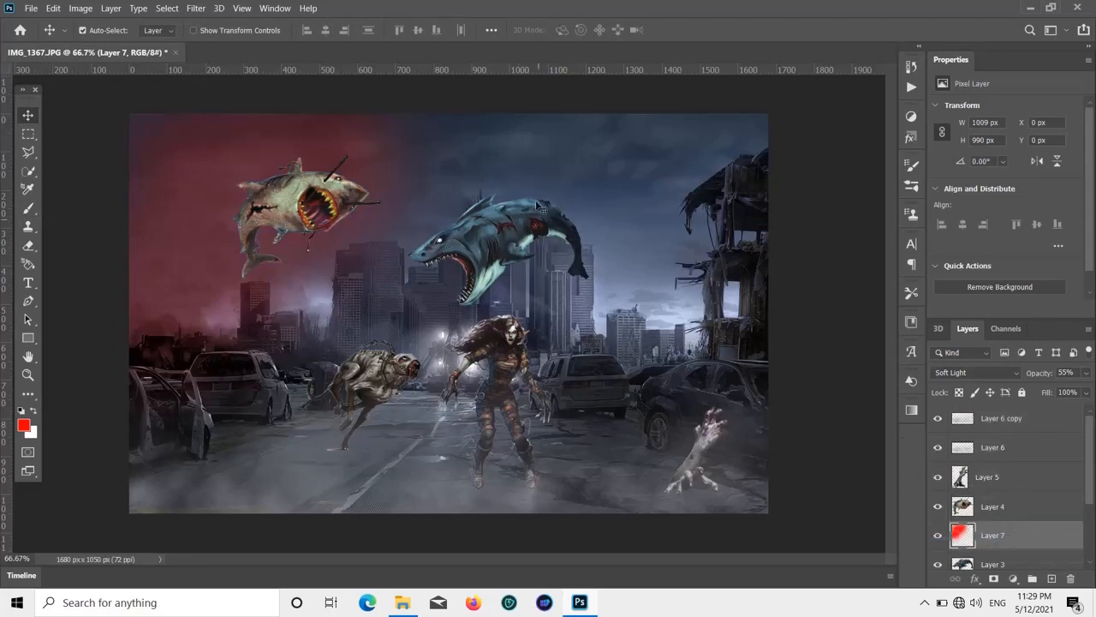
click(28, 208)
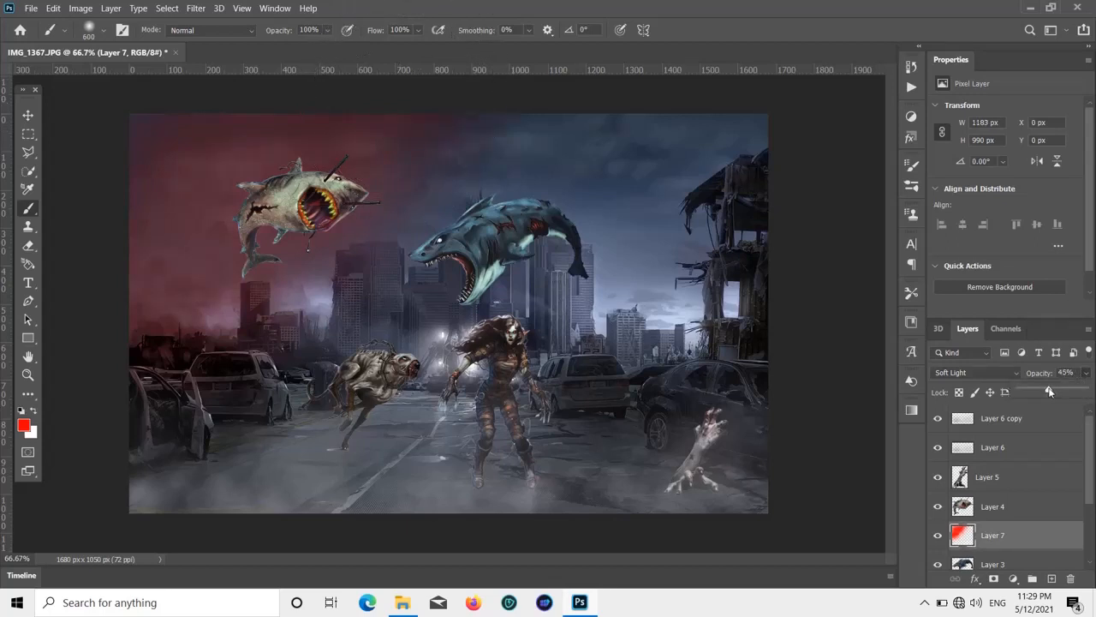
drag(1045, 389, 1057, 389)
- Add a new layer at the top of the stack and give it the Soft Light blend mode
click(1052, 579)
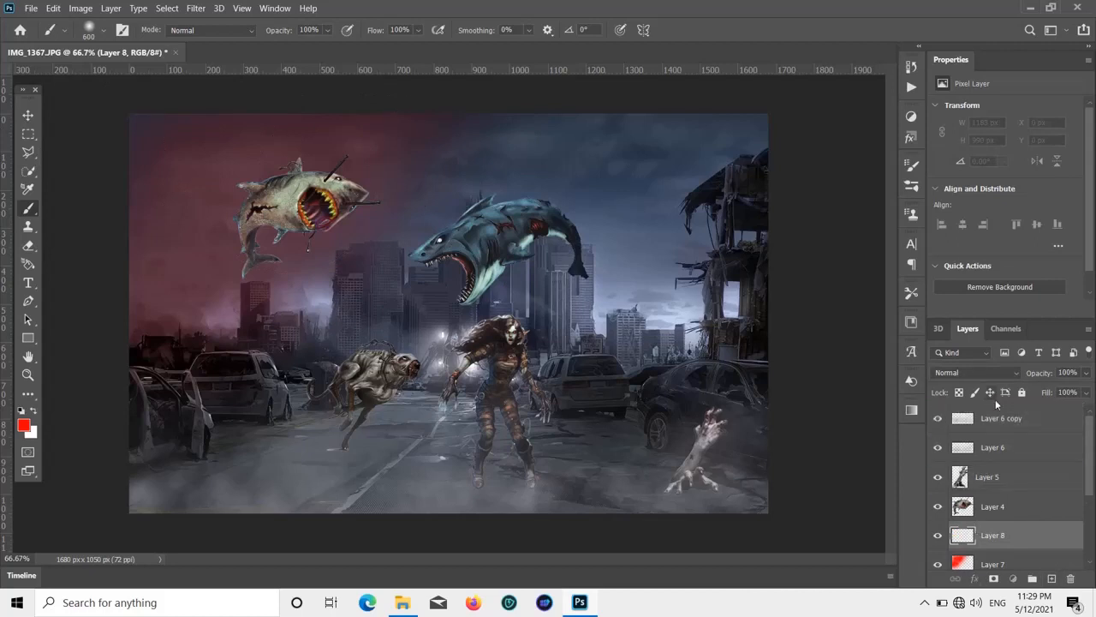
drag(962, 545, 981, 420)
click(996, 424)
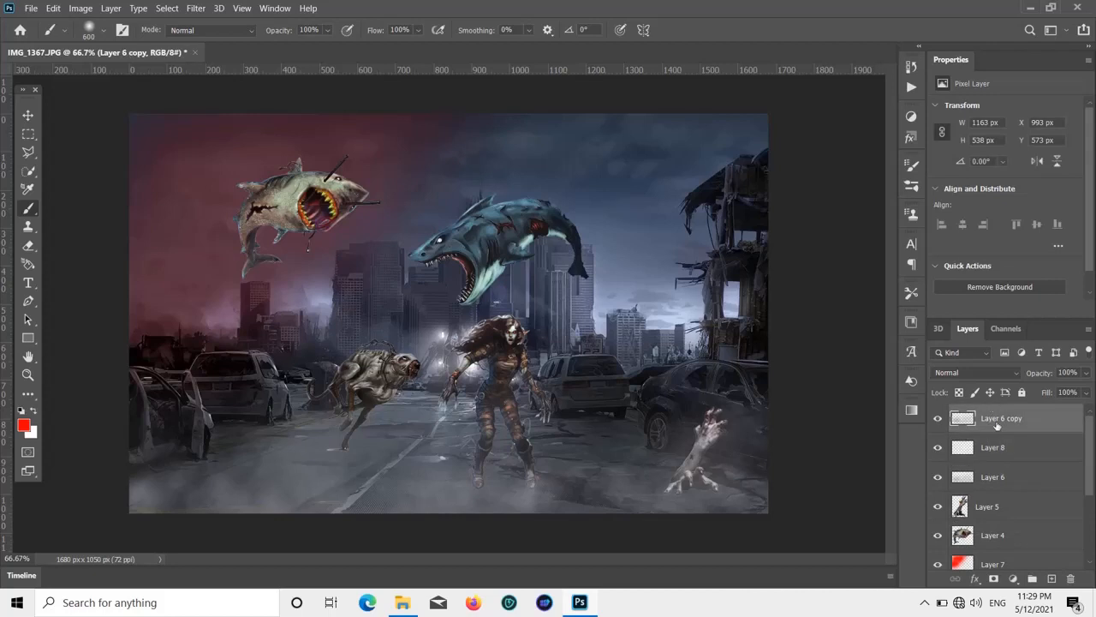
drag(995, 449, 1000, 410)
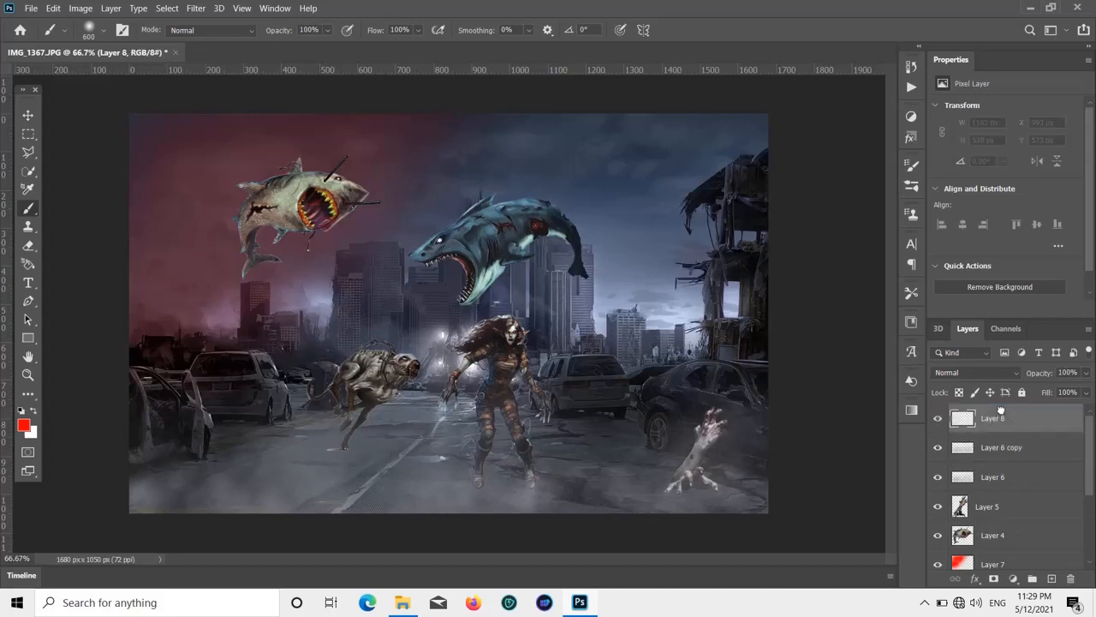
click(1013, 373)
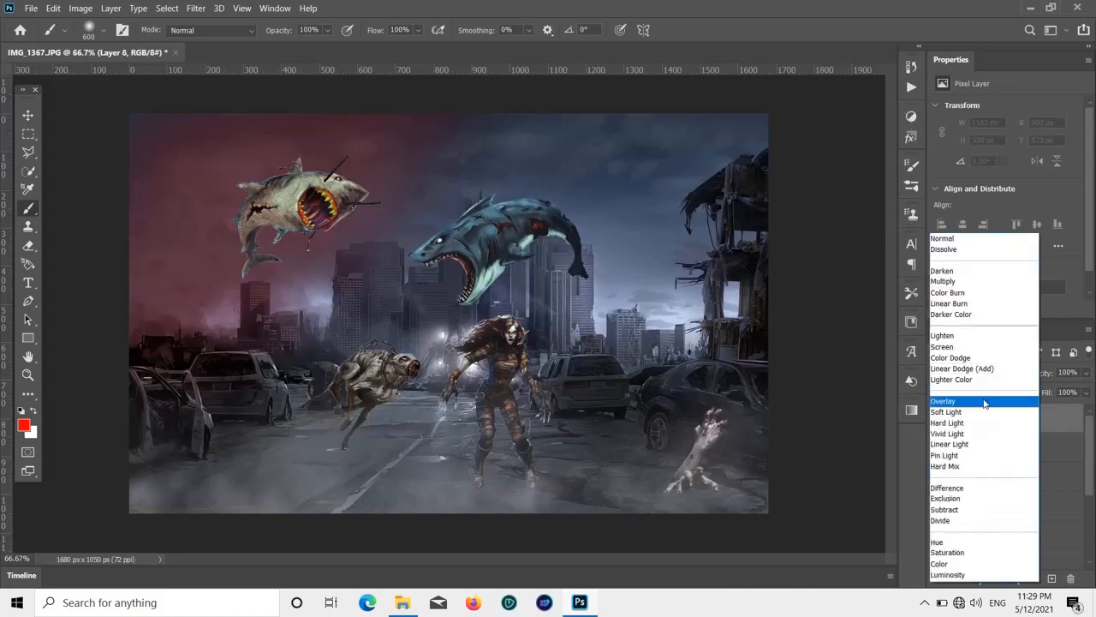
click(976, 419)
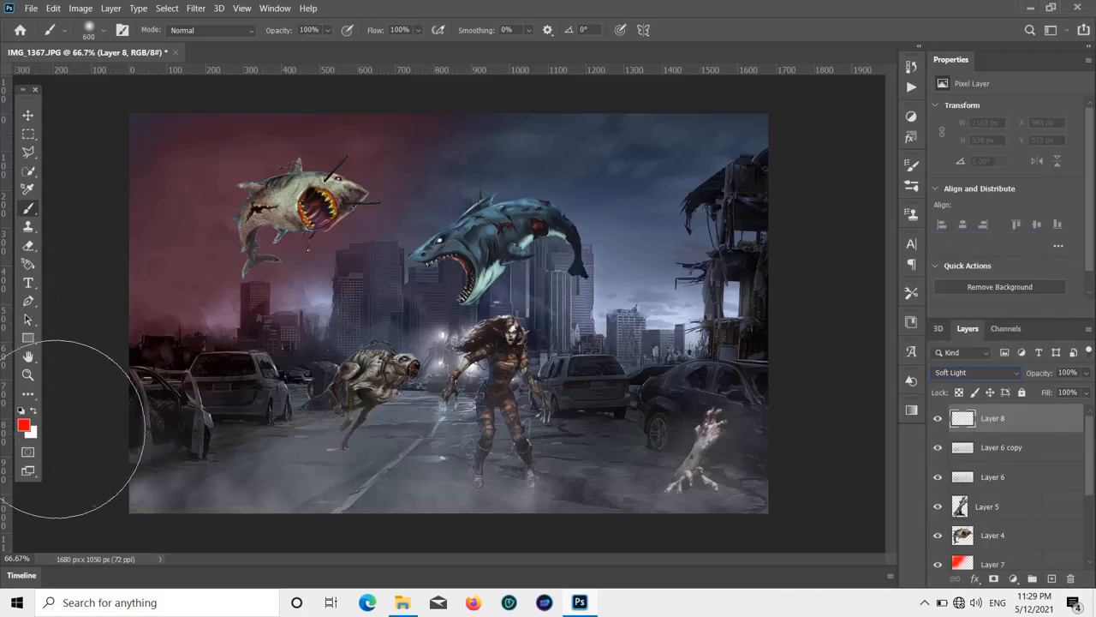
- Set the foreground colour to dark blue (204c68)
click(24, 424)
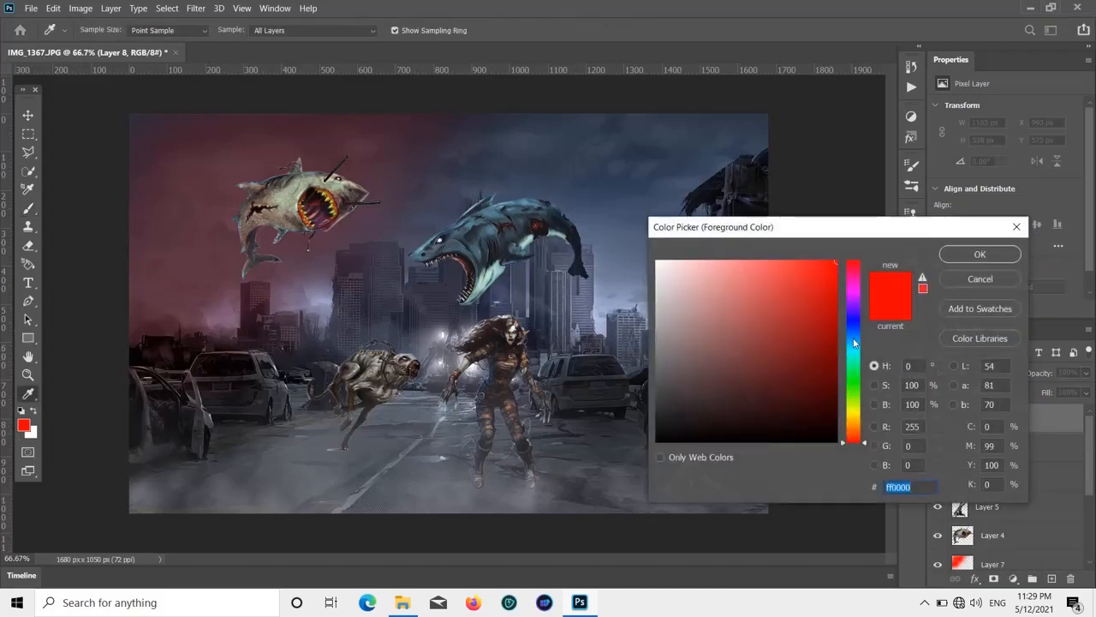
mouse_move(855, 344)
mouse_down()
mouse_move(854, 332)
mouse_move(854, 343)
mouse_up()
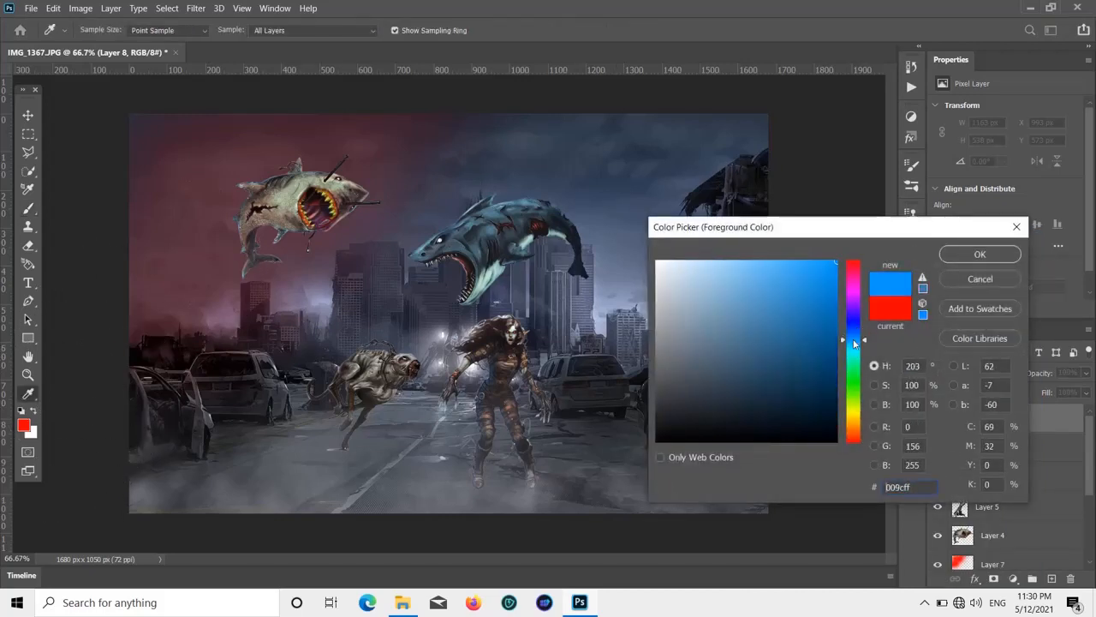
mouse_move(818, 287)
mouse_down()
mouse_move(775, 328)
mouse_move(775, 351)
mouse_up()
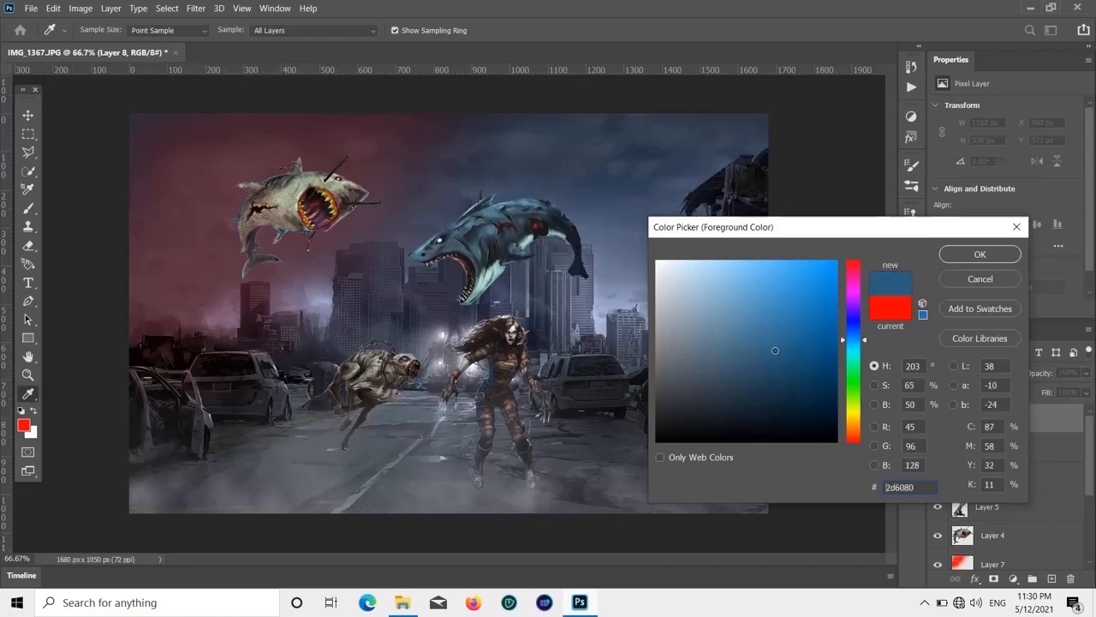
click(782, 367)
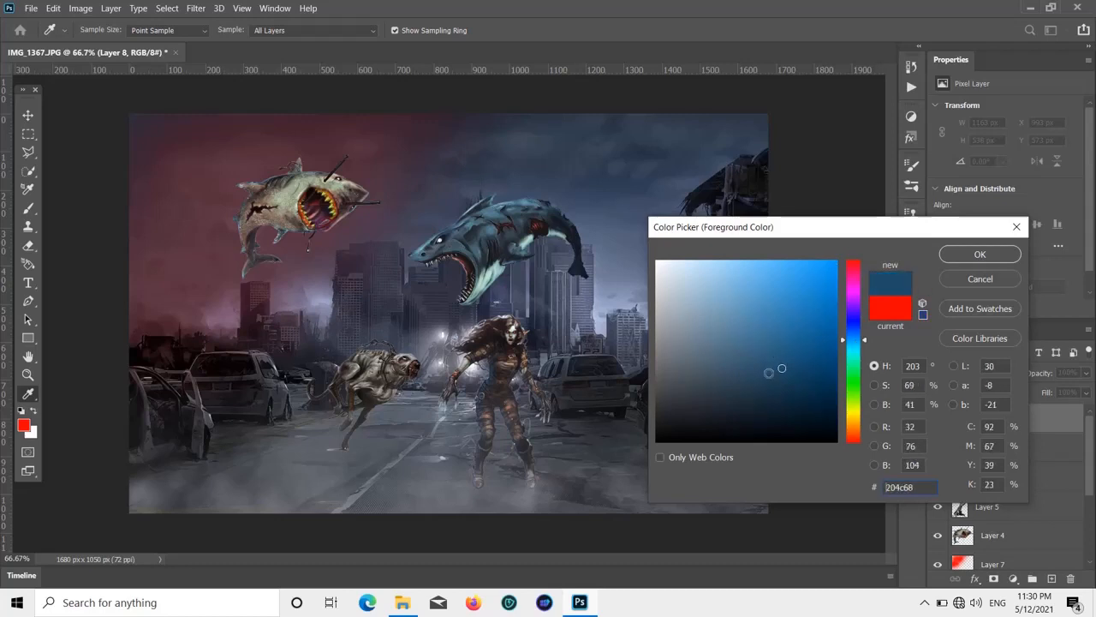
click(981, 255)
- Brush a blue glow on Layer 8 across the right side of the sky, the blue shark and the central skyline
key(b)
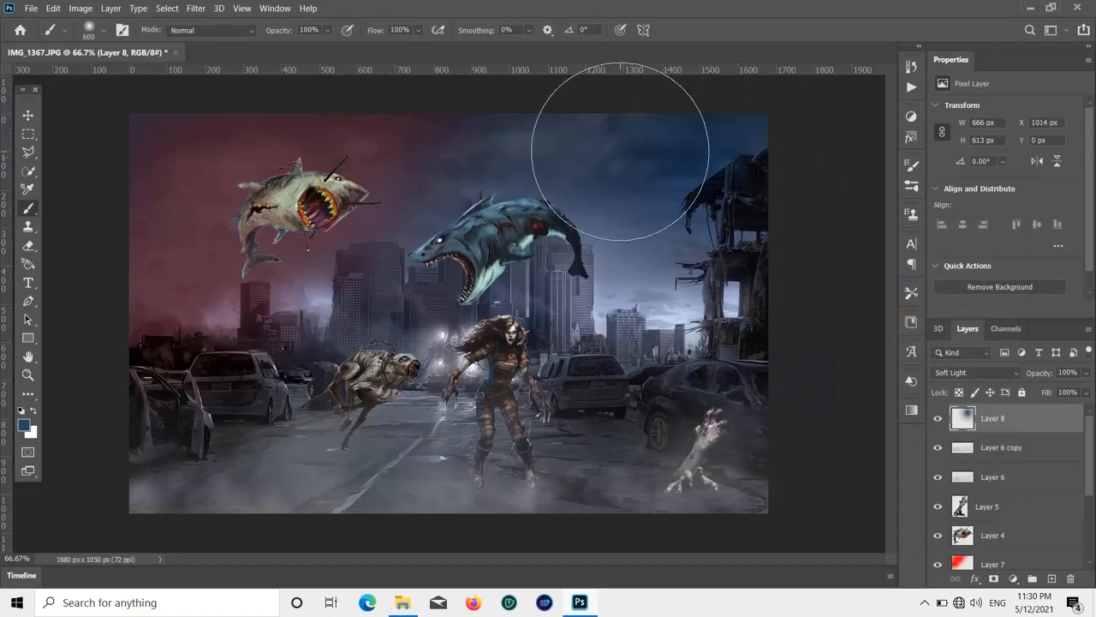
mouse_move(620, 151)
mouse_down()
mouse_move(669, 262)
mouse_move(725, 274)
mouse_move(585, 157)
mouse_move(529, 146)
mouse_move(542, 148)
mouse_move(566, 213)
mouse_move(606, 257)
mouse_move(632, 277)
mouse_move(736, 303)
mouse_move(693, 257)
mouse_move(462, 94)
mouse_move(460, 124)
mouse_move(532, 169)
mouse_up()
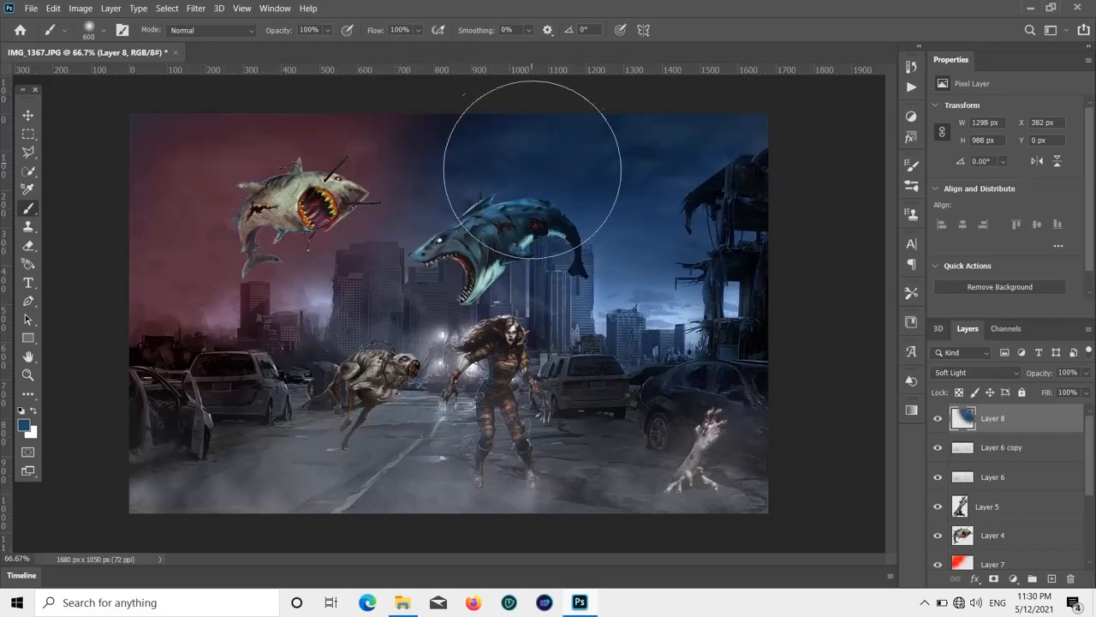
click(488, 240)
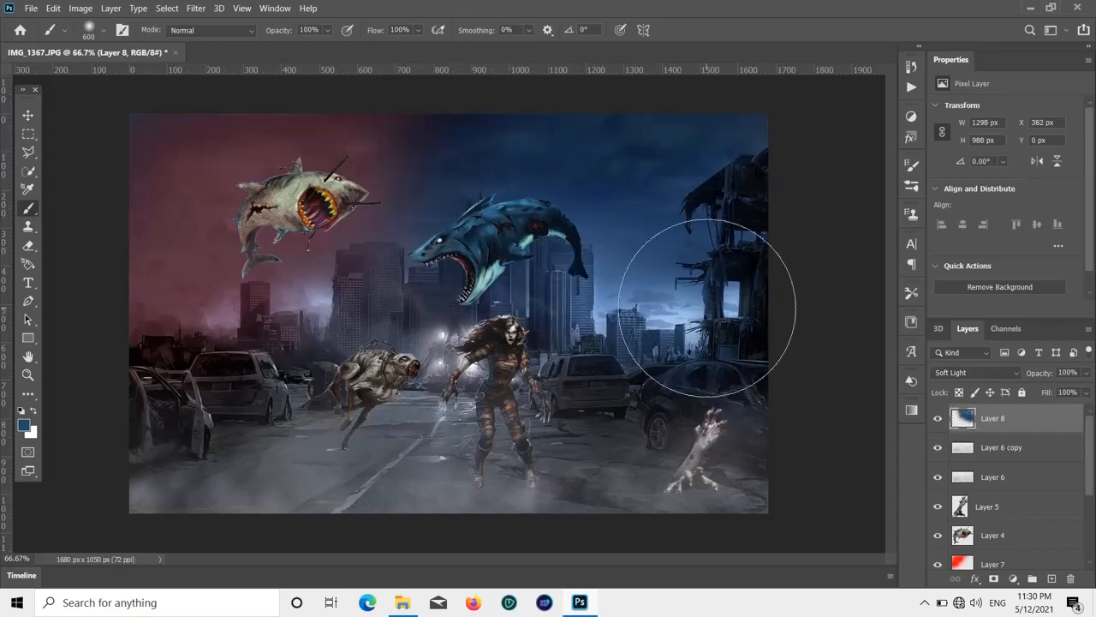
click(377, 274)
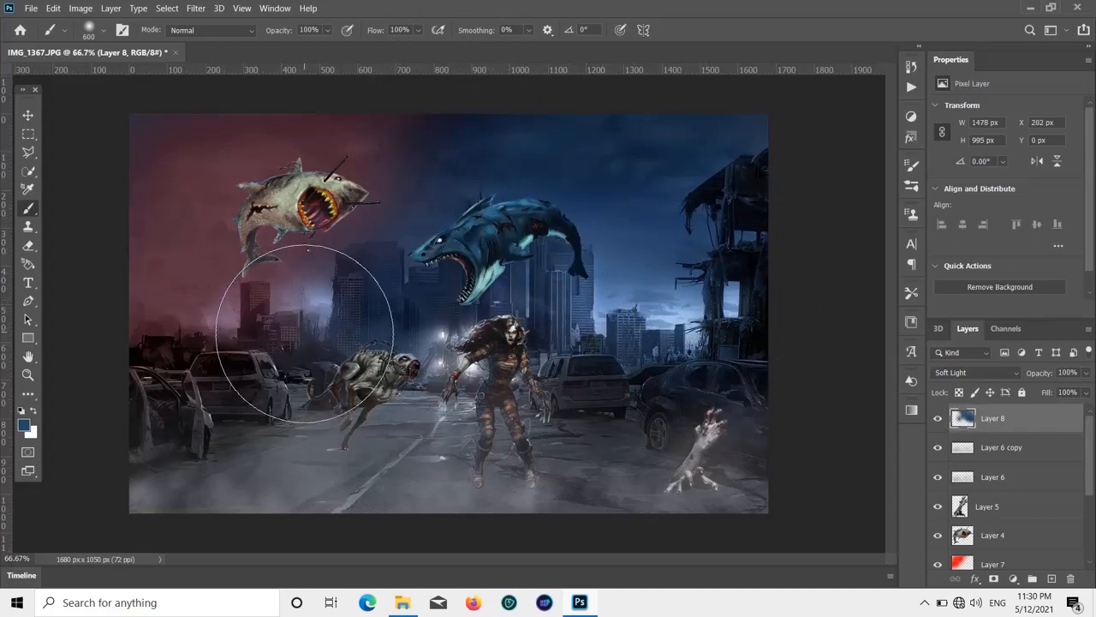
- Extend the blue glow over the left edge of the scene, the cars, the zombies and the street
mouse_move(305, 334)
mouse_down()
mouse_move(195, 362)
mouse_move(174, 260)
mouse_move(182, 247)
mouse_move(247, 300)
mouse_up()
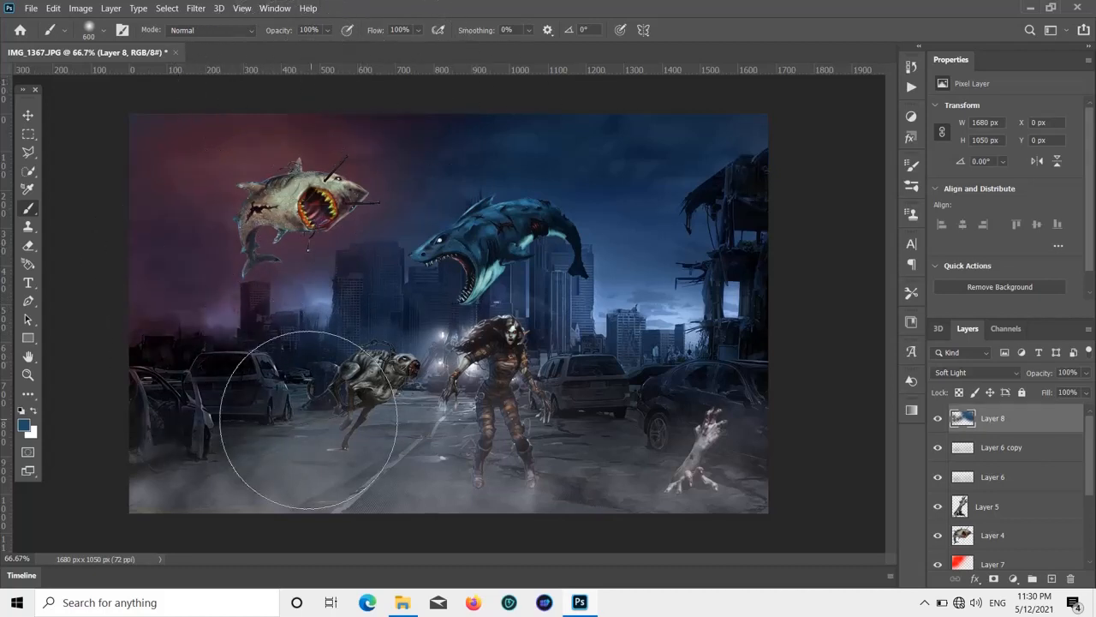
mouse_move(215, 416)
mouse_down()
mouse_move(187, 452)
mouse_move(232, 440)
mouse_up()
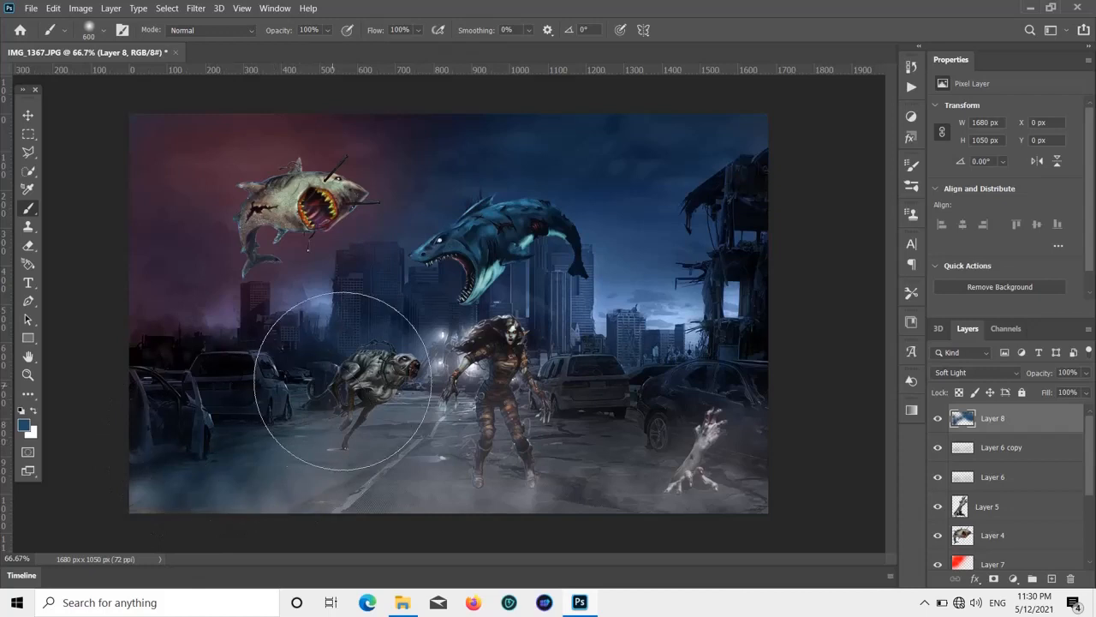
mouse_move(342, 381)
mouse_down()
mouse_move(291, 473)
mouse_move(199, 502)
mouse_move(284, 501)
mouse_move(401, 467)
mouse_move(716, 485)
mouse_up()
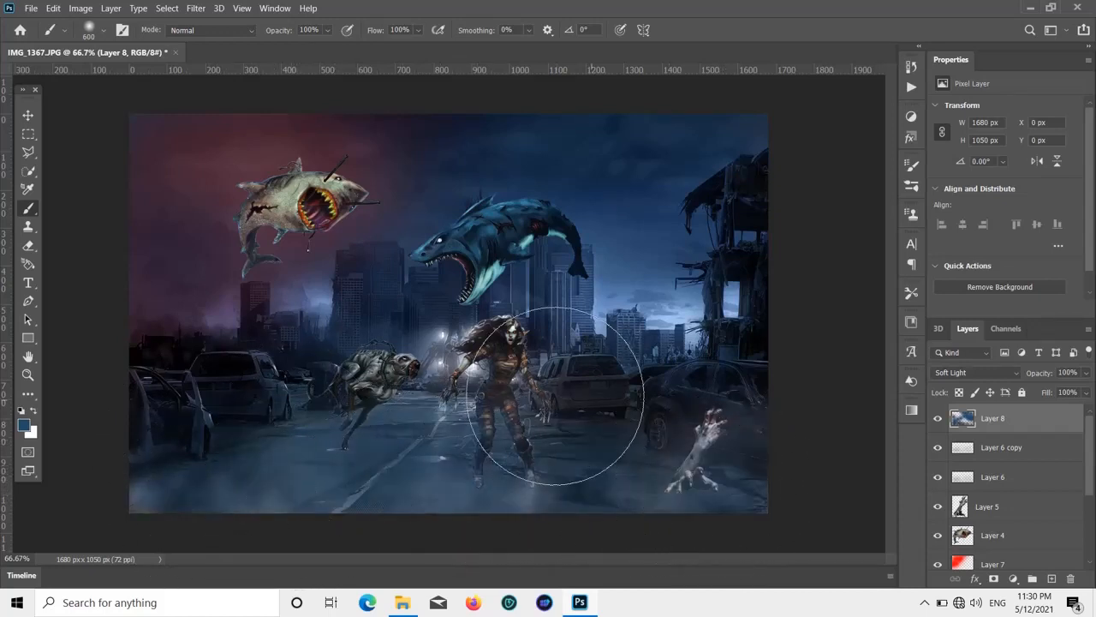
mouse_move(555, 396)
mouse_down()
mouse_move(501, 403)
mouse_move(607, 379)
mouse_move(502, 391)
mouse_move(371, 382)
mouse_up()
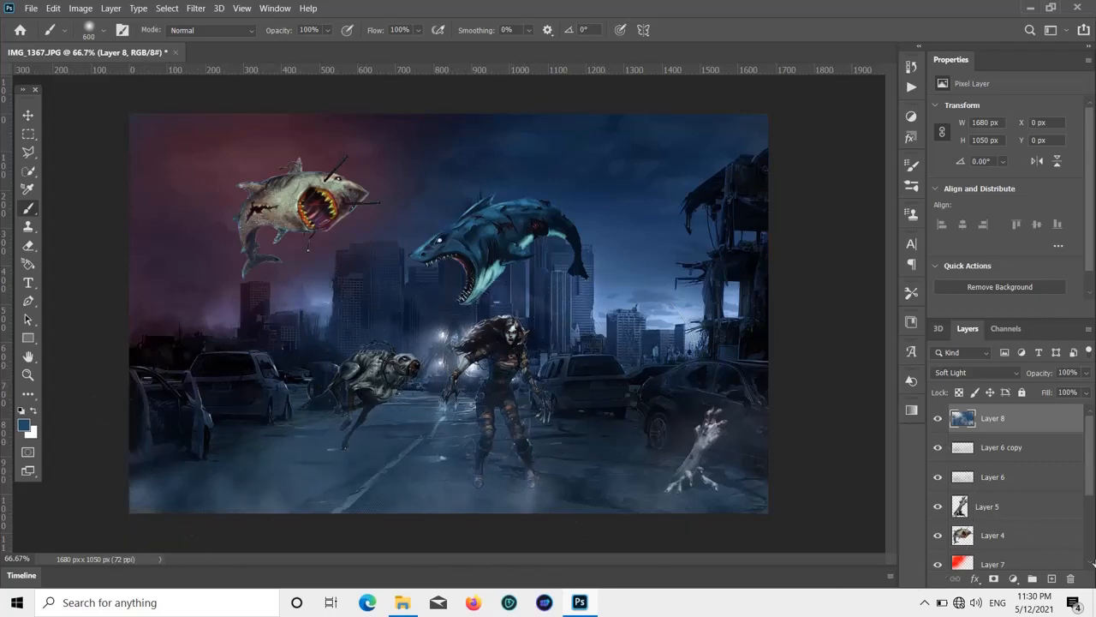
- Move Layer 8 beneath both fog layers, directly above Layer 5
scroll(1049, 517, down, 2)
scroll(961, 459, up, 2)
click(1036, 475)
click(1018, 447)
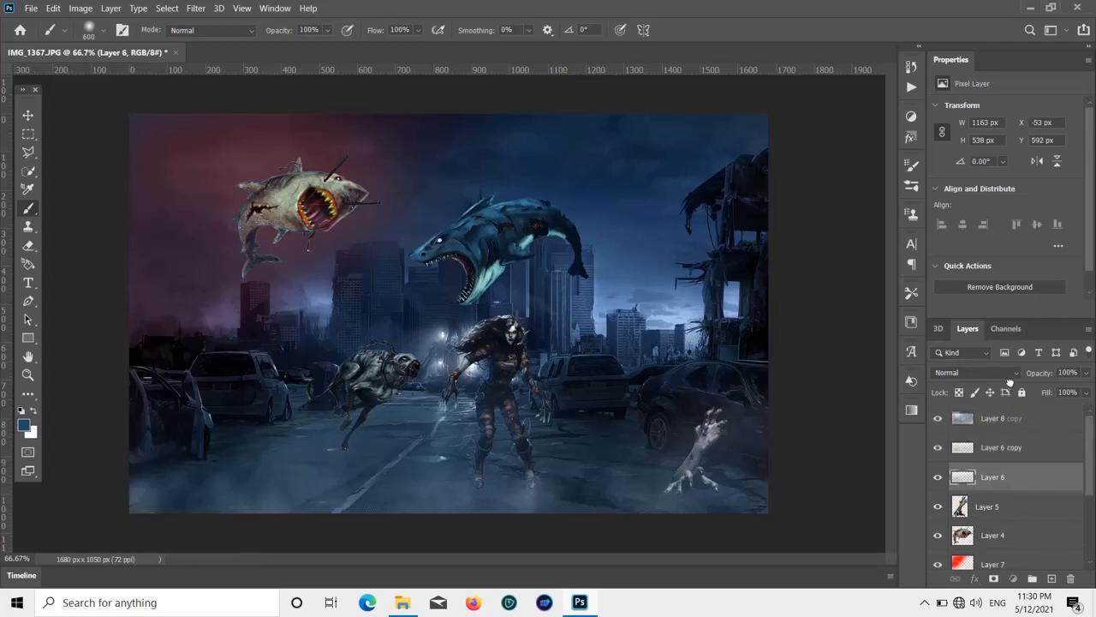
drag(992, 424, 999, 480)
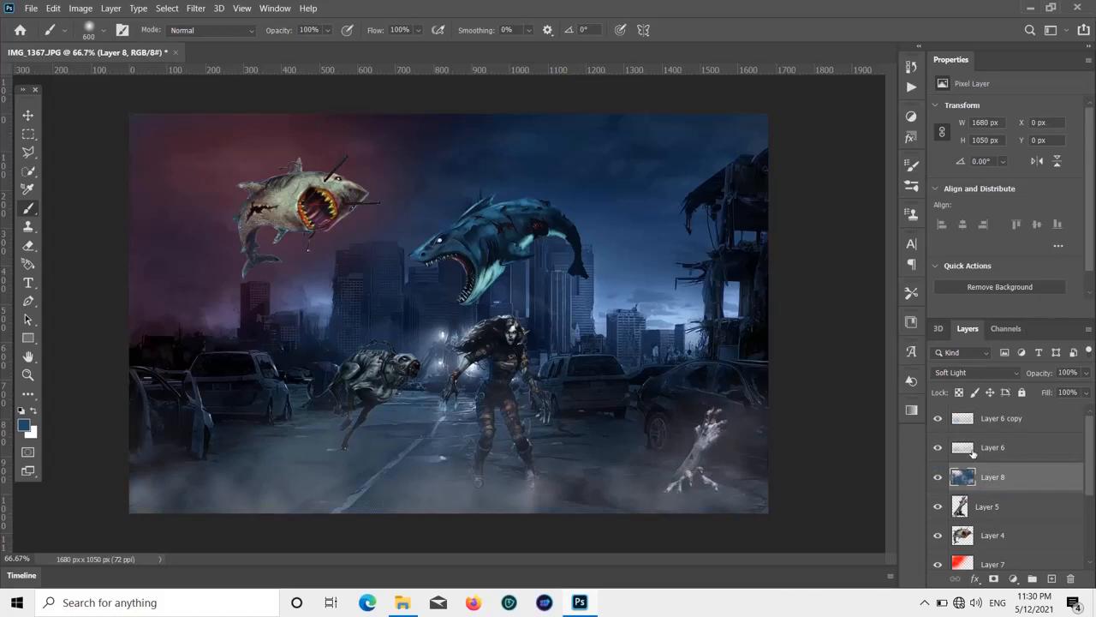
- Duplicate the left and right fog layers and shift the fog slightly downward on each side of the street
click(29, 115)
click(279, 501)
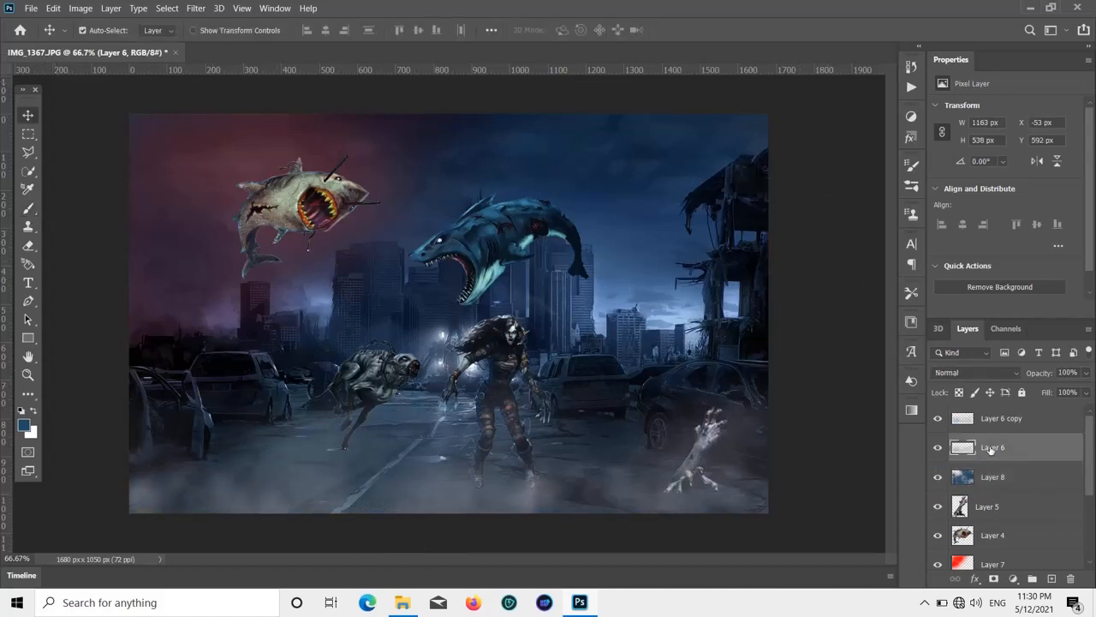
key(ctrl+j)
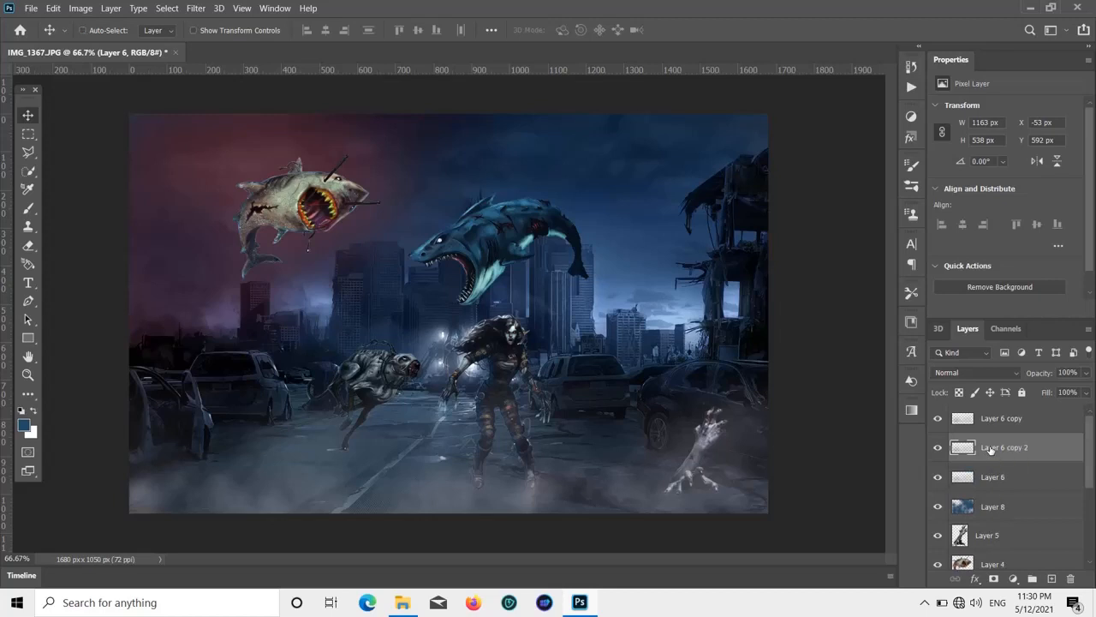
click(679, 498)
key(ctrl+j)
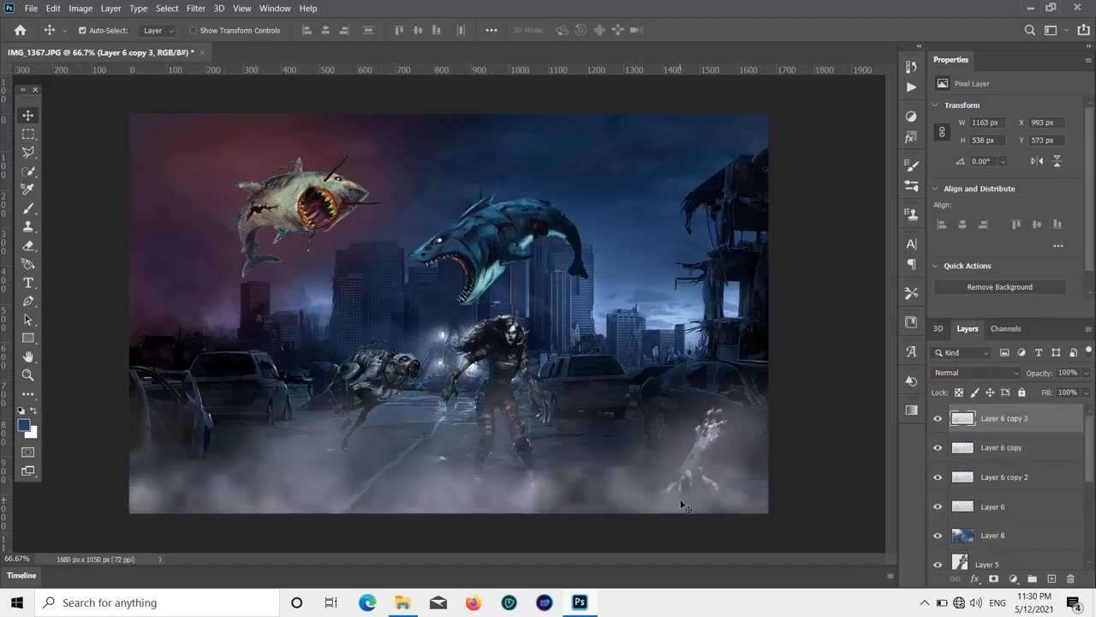
drag(679, 506, 711, 524)
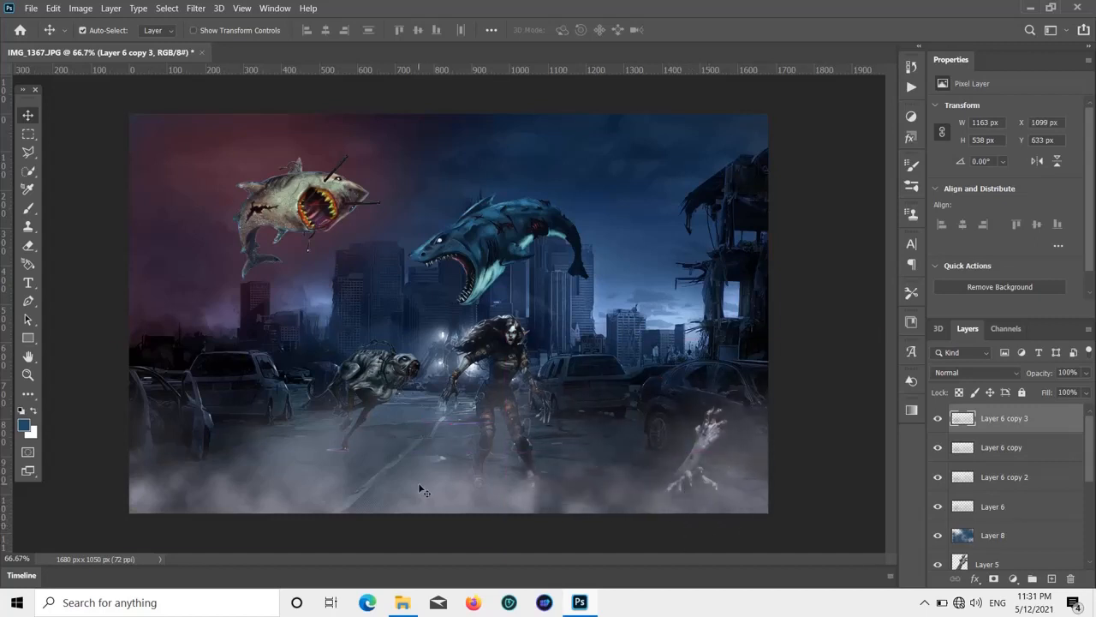
drag(418, 482, 432, 501)
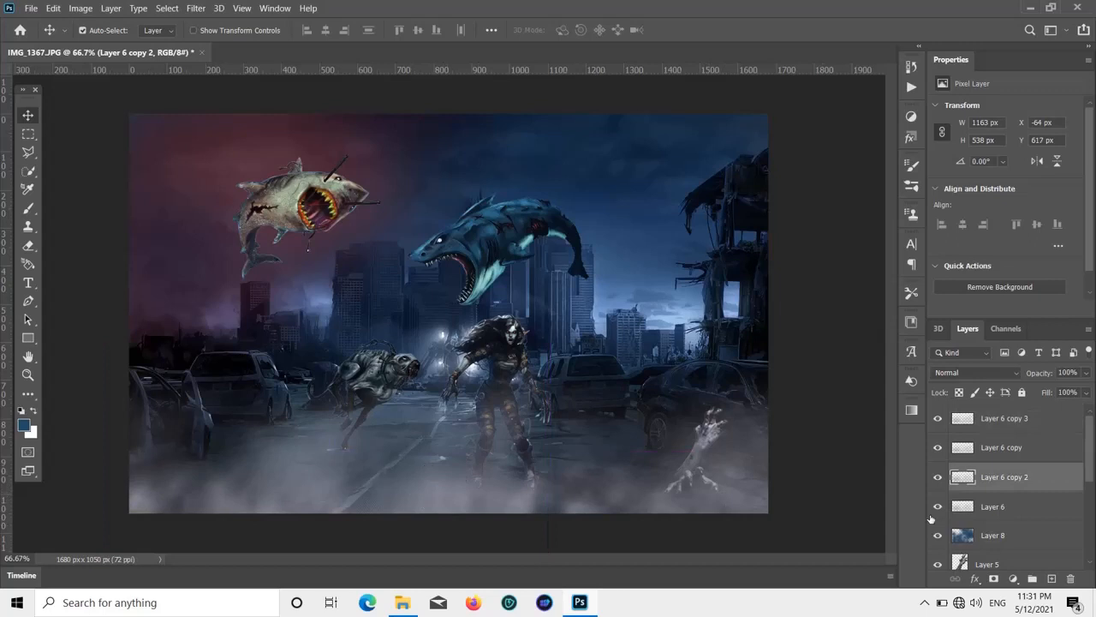
- Paint more of the blue on Layer 8 over the street and the wrecked cars
scroll(993, 461, down, 2)
click(994, 480)
scroll(995, 480, up, 2)
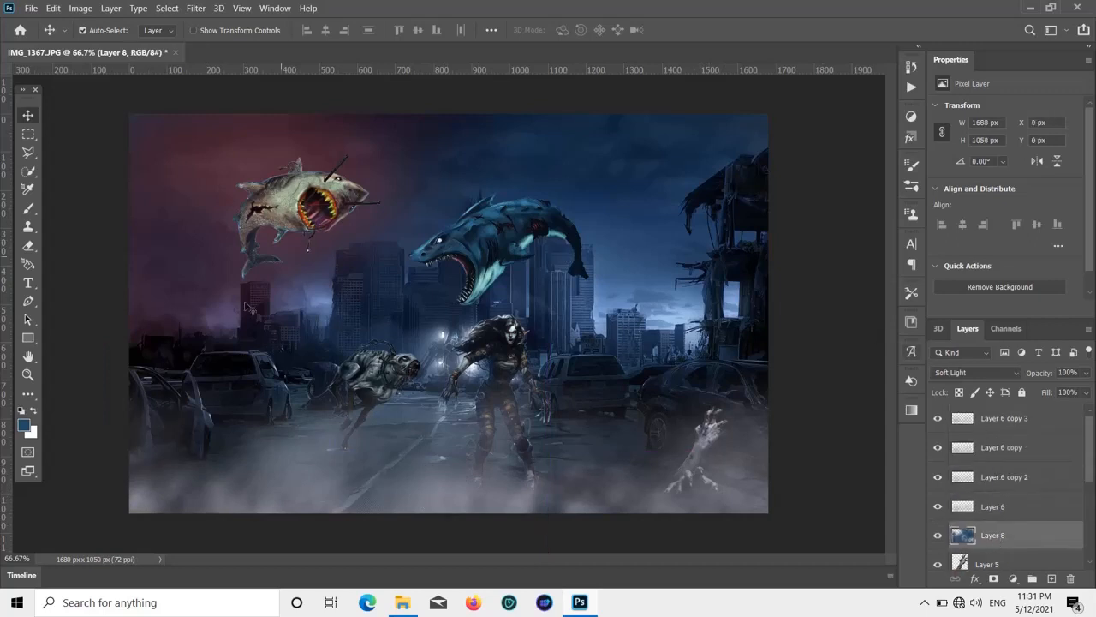
click(28, 208)
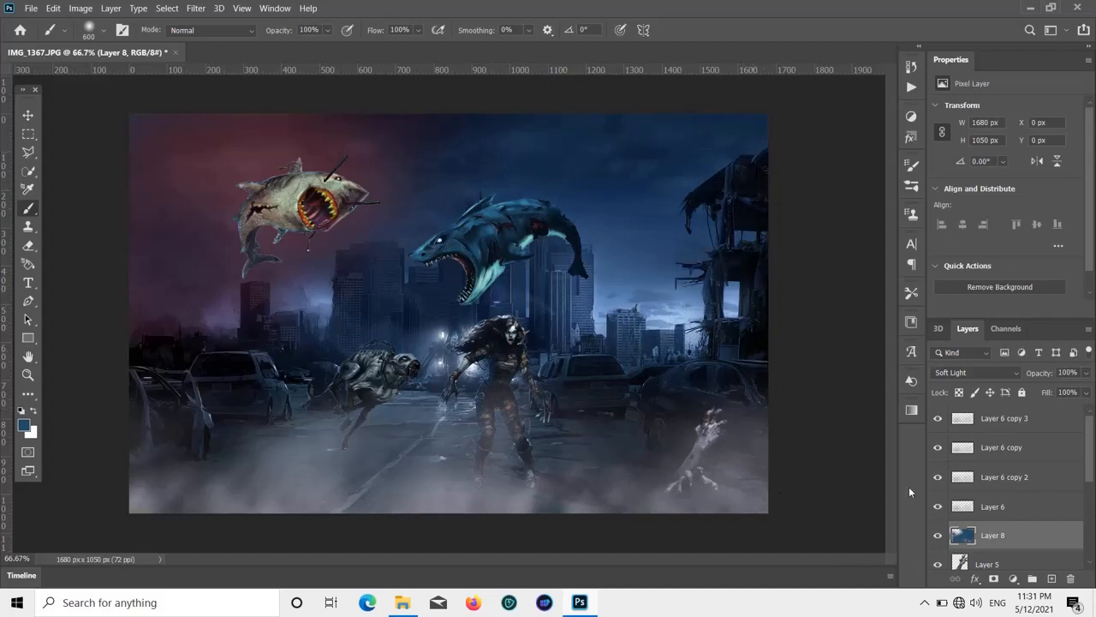
- Shift the right and left fog further down toward the lower edge of the image
click(28, 115)
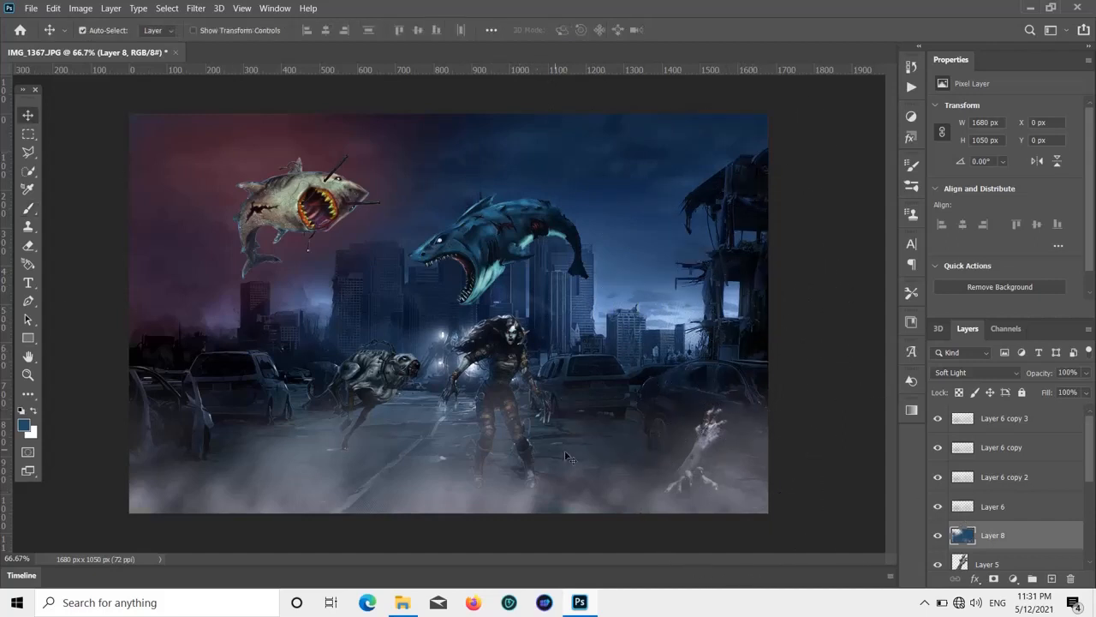
drag(705, 466, 707, 496)
drag(390, 479, 482, 536)
- Brush more blue on Layer 8 along the right edge and into the upper-left corner of the sky
click(944, 534)
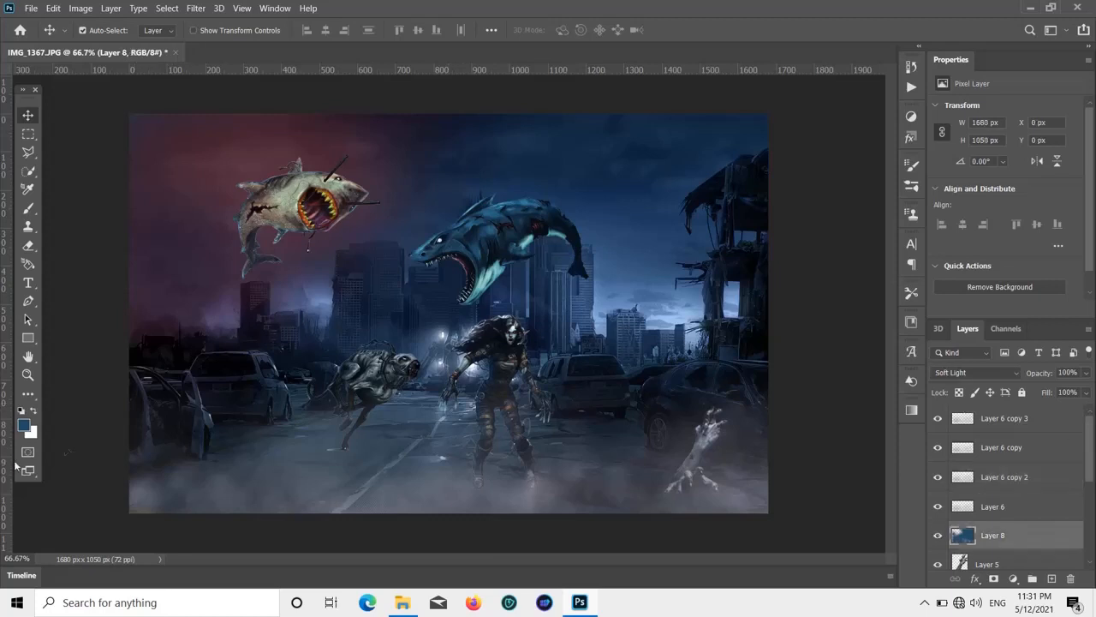
click(31, 208)
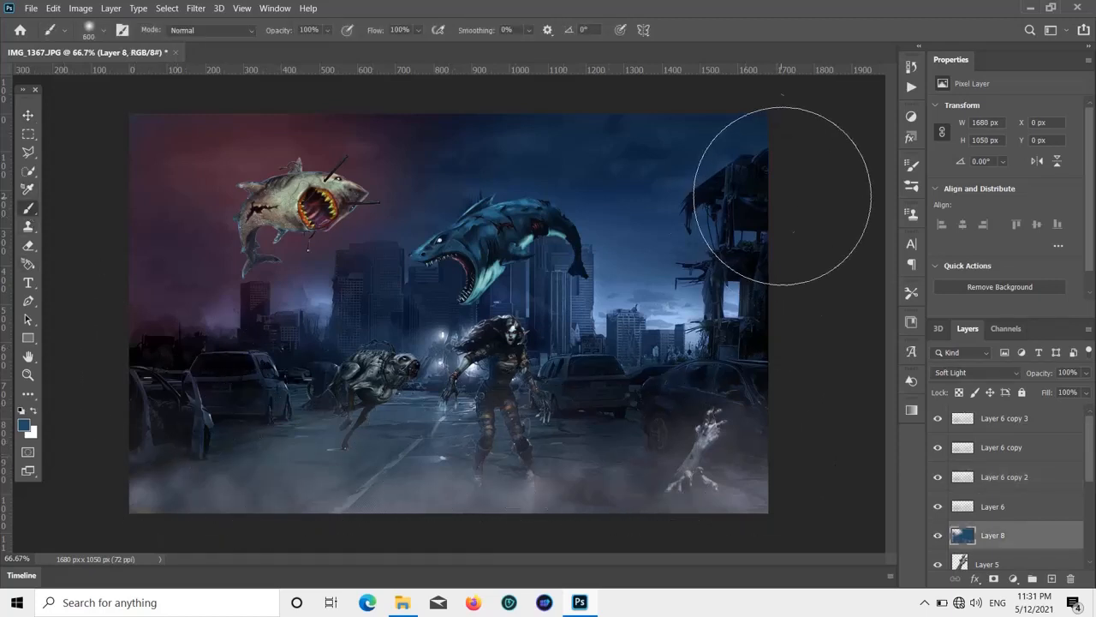
click(115, 144)
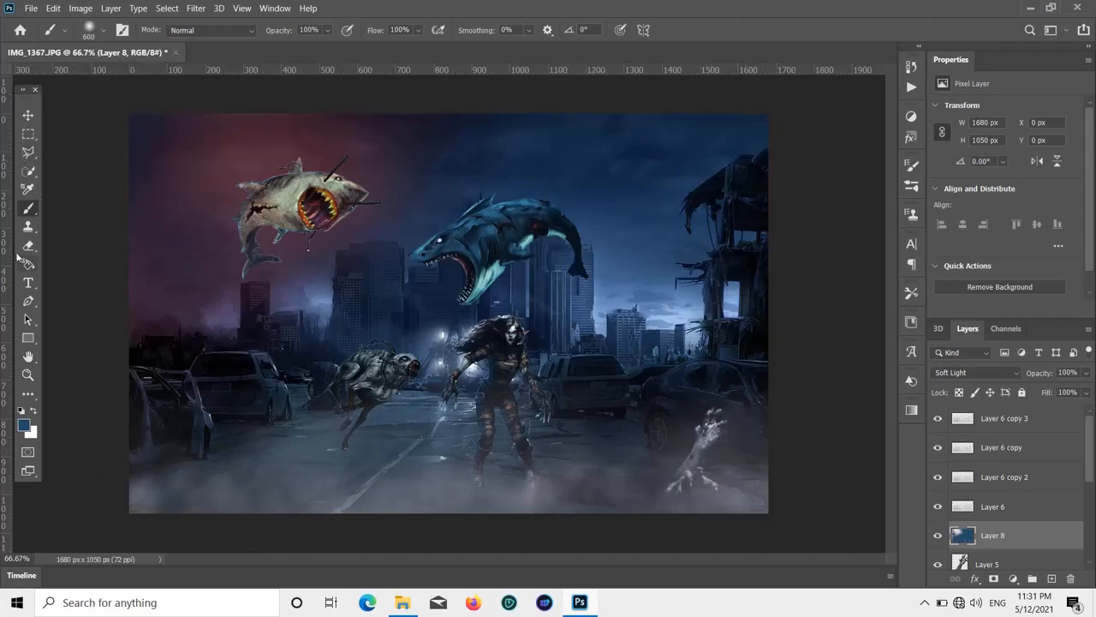
click(28, 116)
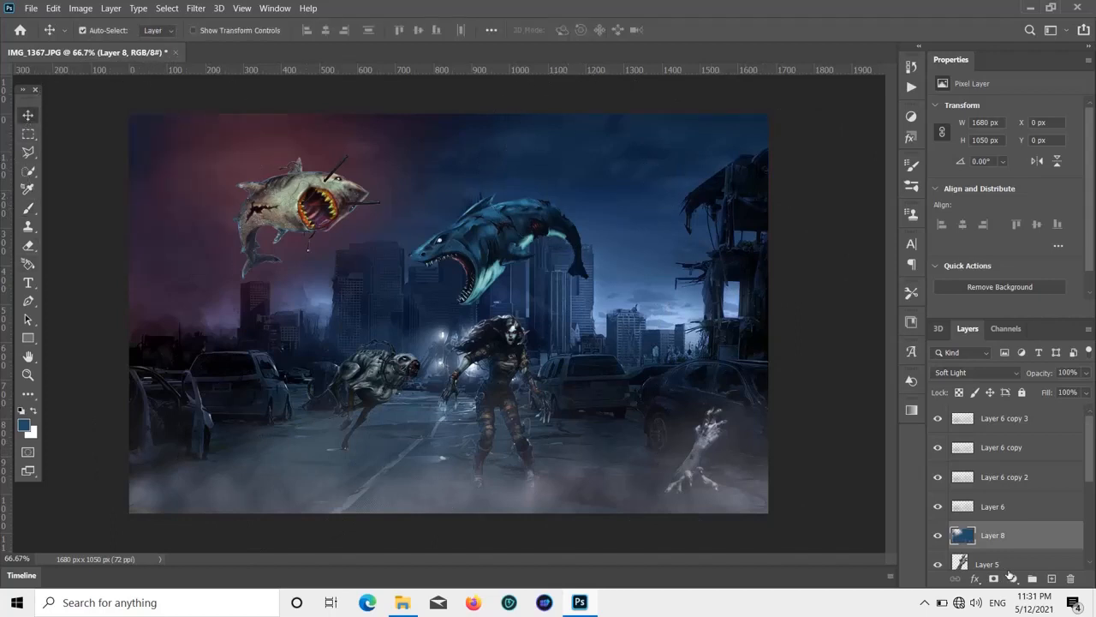
- Add another layer above all the fog layers and set its blend mode to Lighten
click(1053, 579)
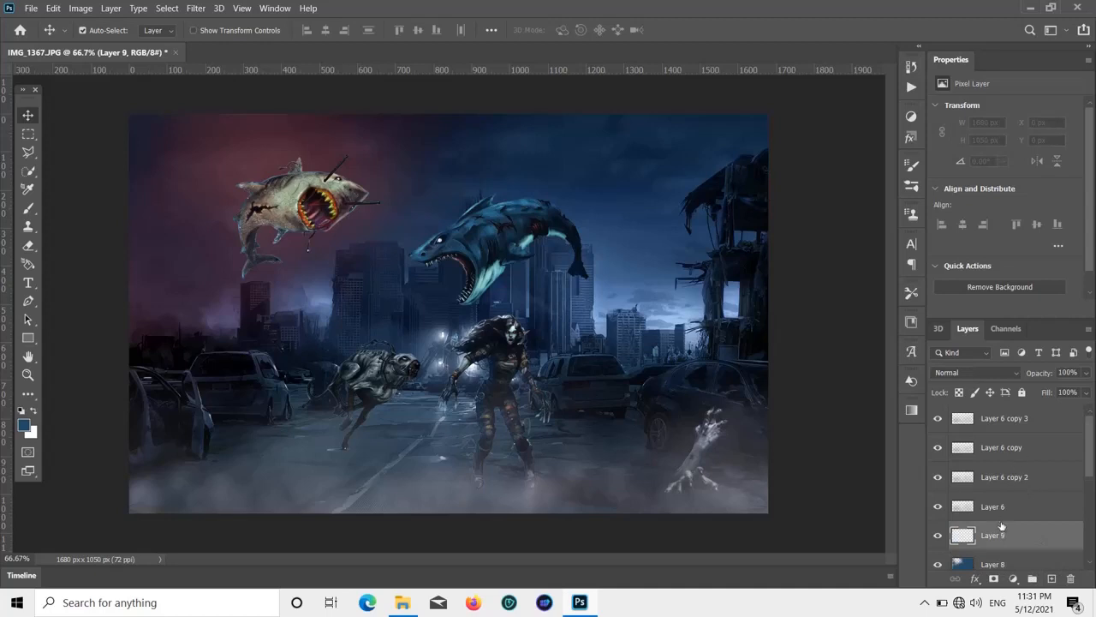
drag(993, 543, 1012, 417)
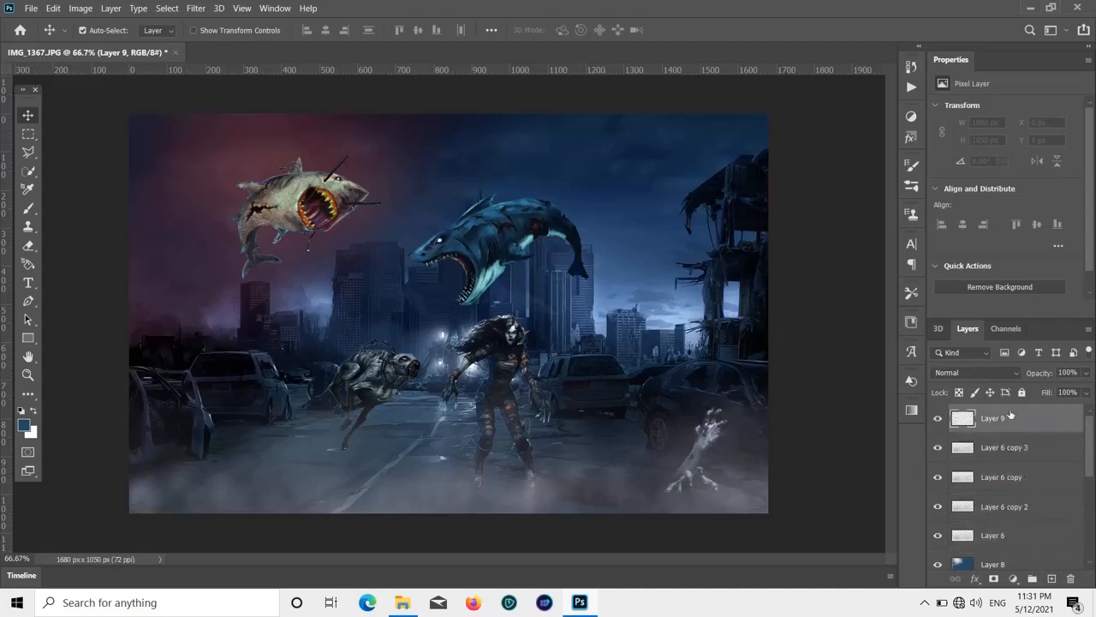
click(987, 372)
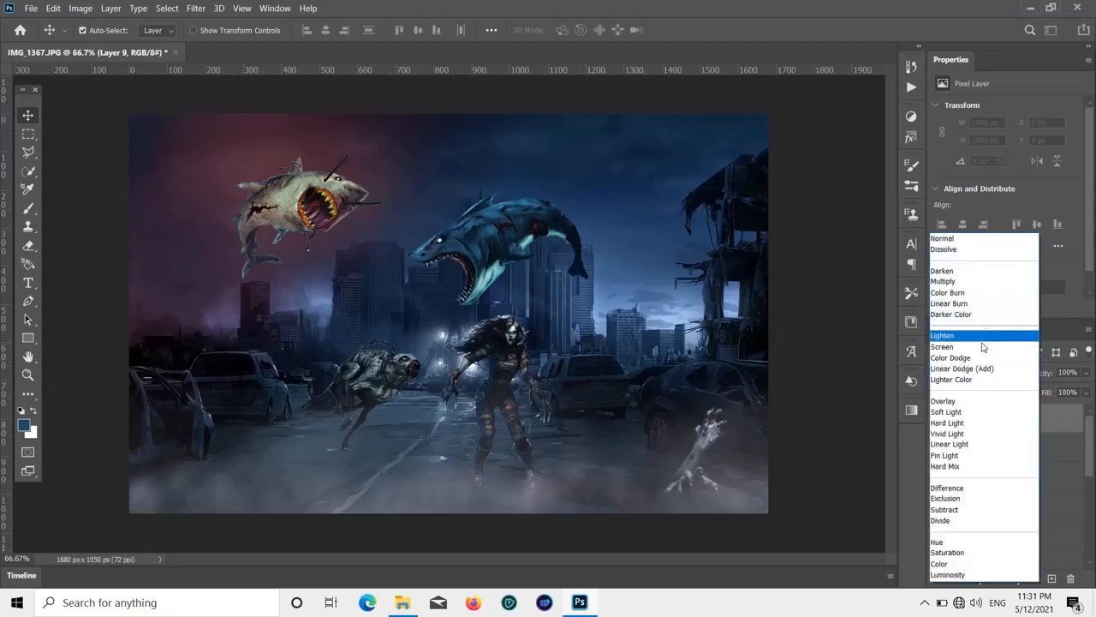
click(982, 336)
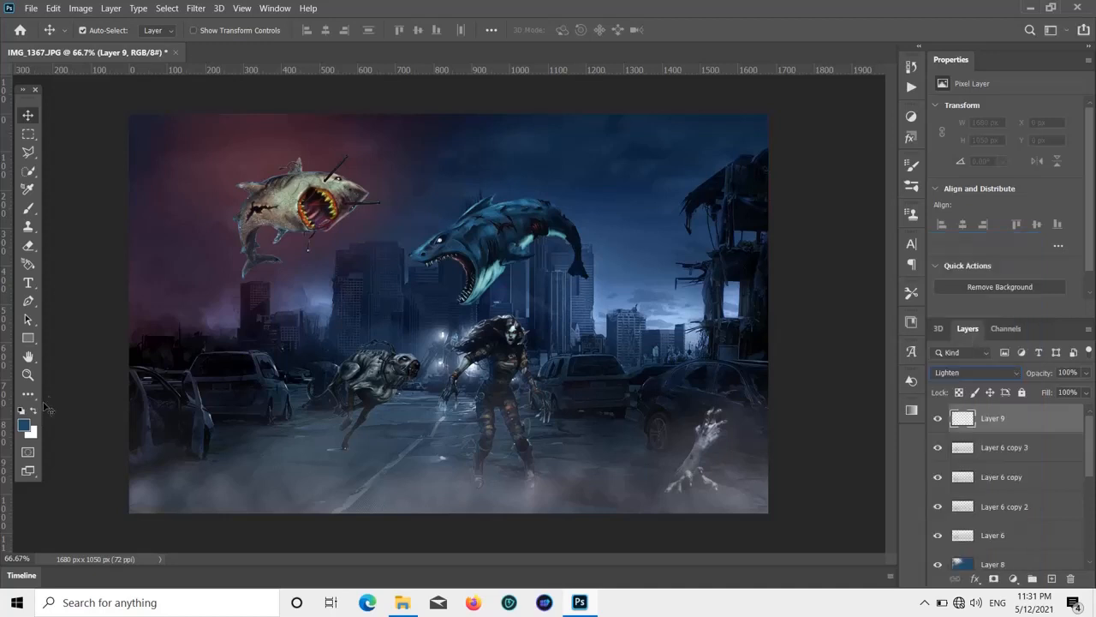
- Set the foreground colour to bright green 06ff00
click(26, 426)
click(858, 369)
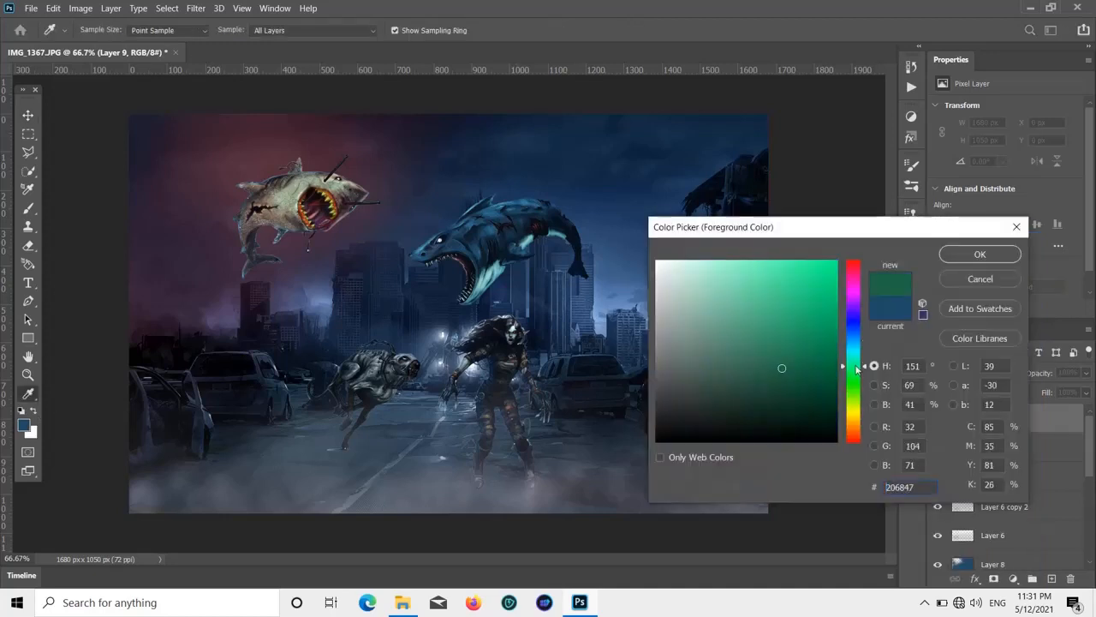
drag(855, 385, 855, 390)
drag(802, 274, 872, 241)
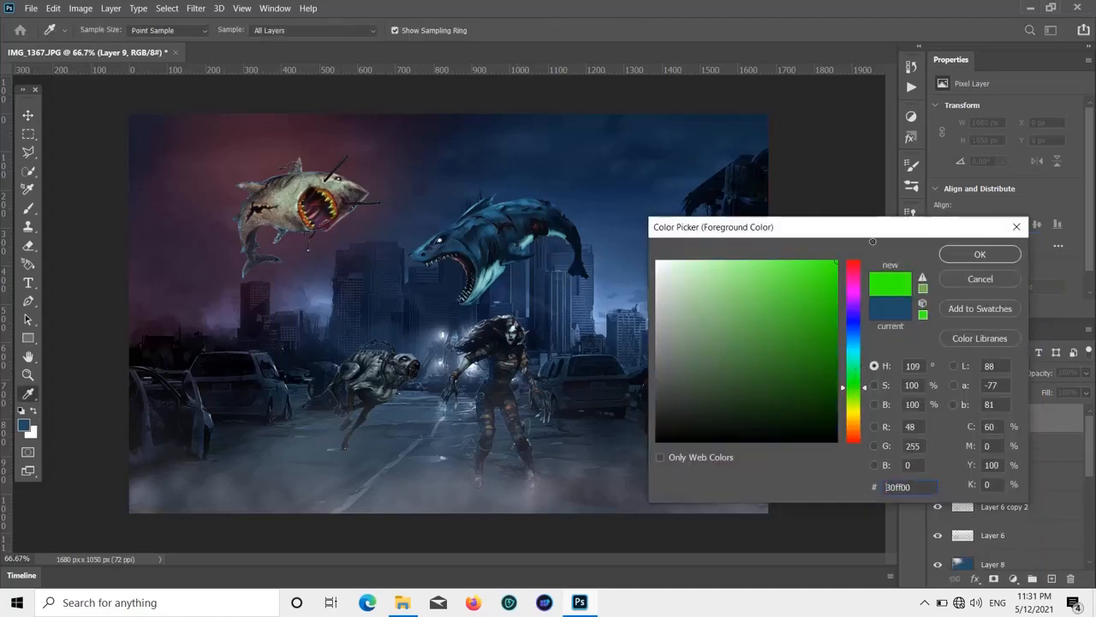
drag(861, 387, 859, 383)
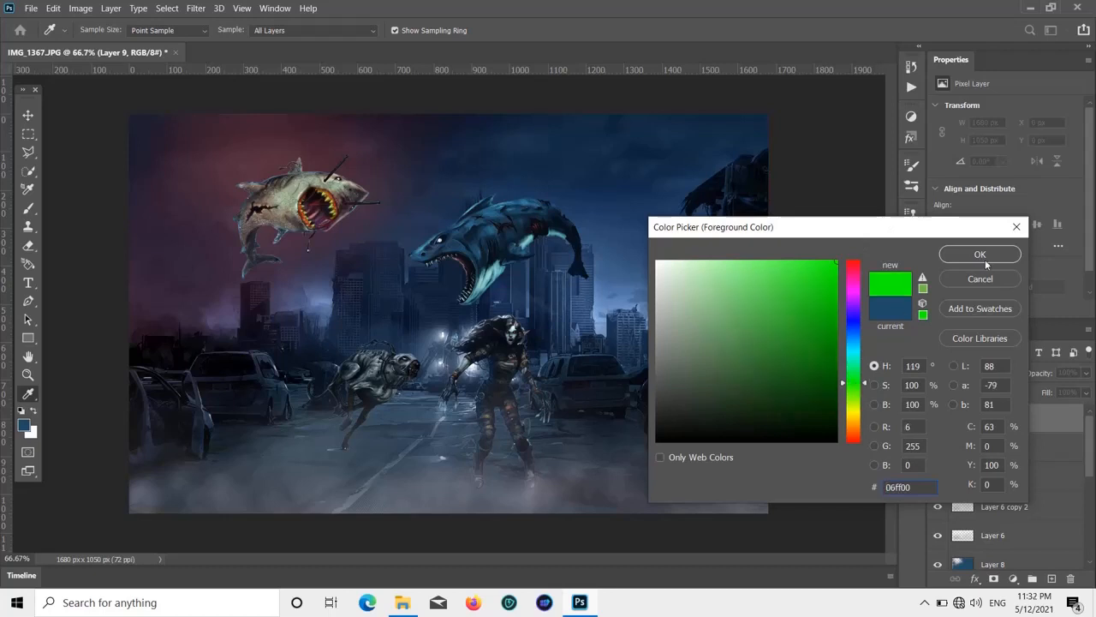
click(983, 258)
key(v)
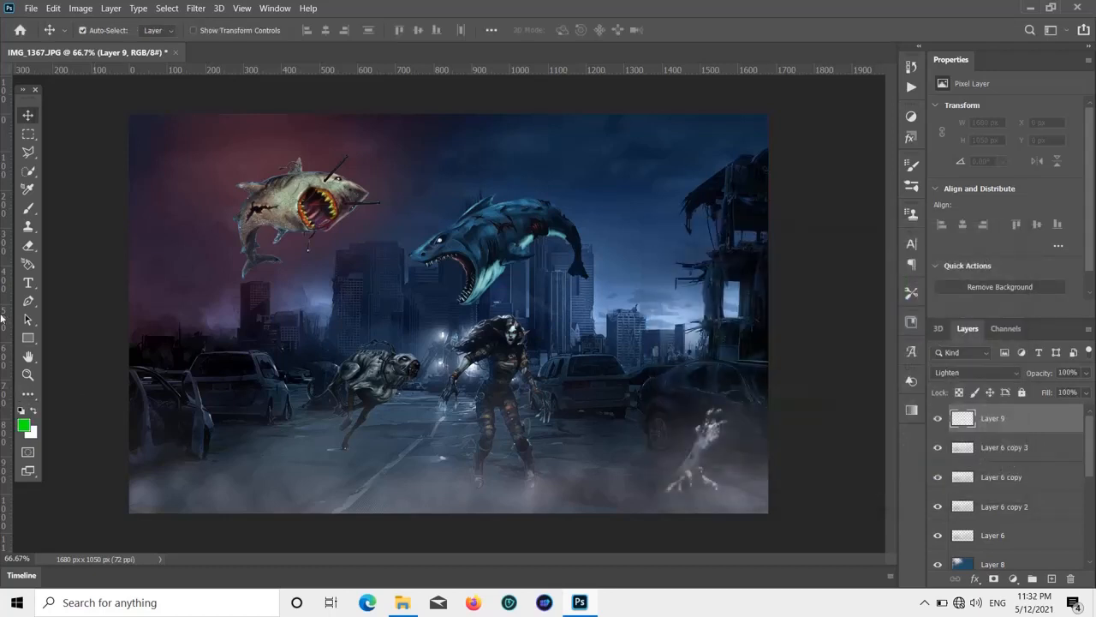
- Brush green on Layer 9 over the ruined building and the sky above it, with the layer's opacity set to 49%
click(30, 208)
drag(787, 278, 748, 262)
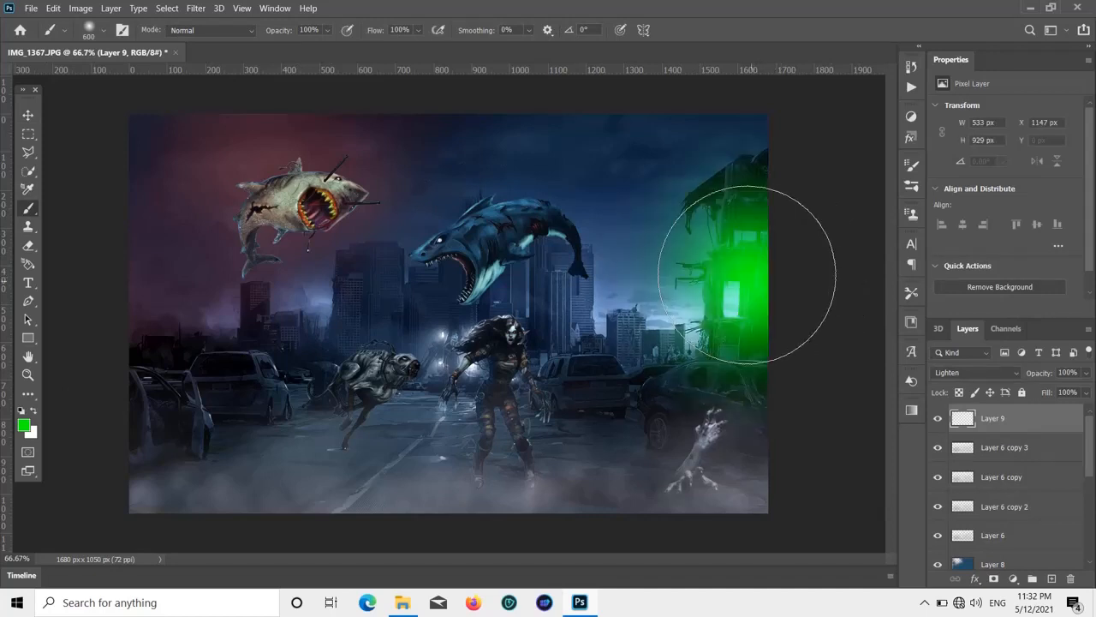
click(1086, 372)
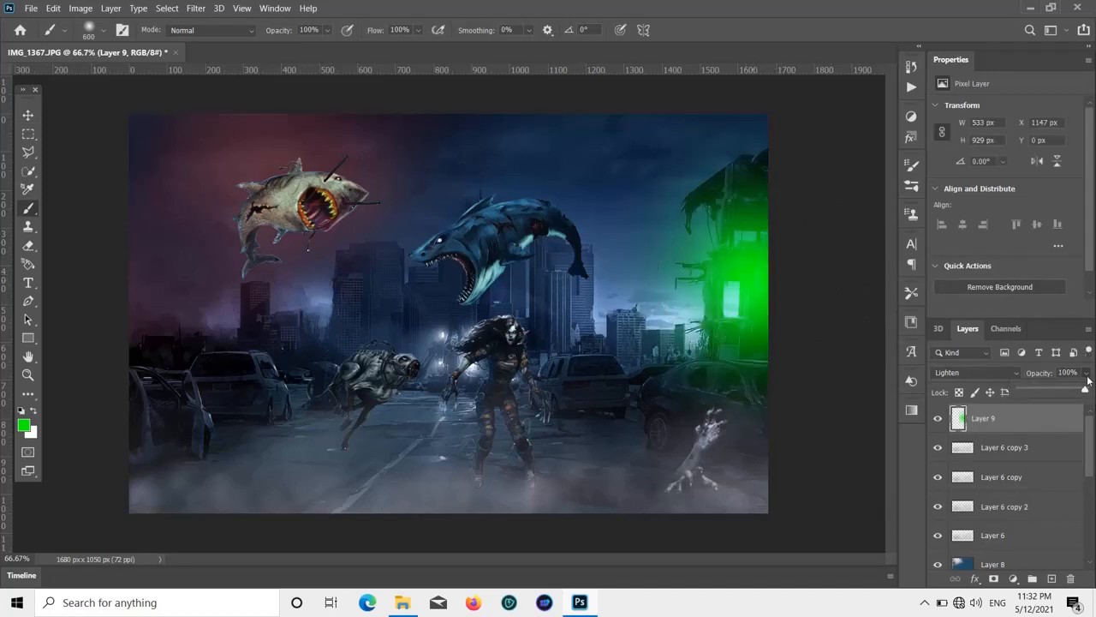
drag(1086, 391, 1061, 391)
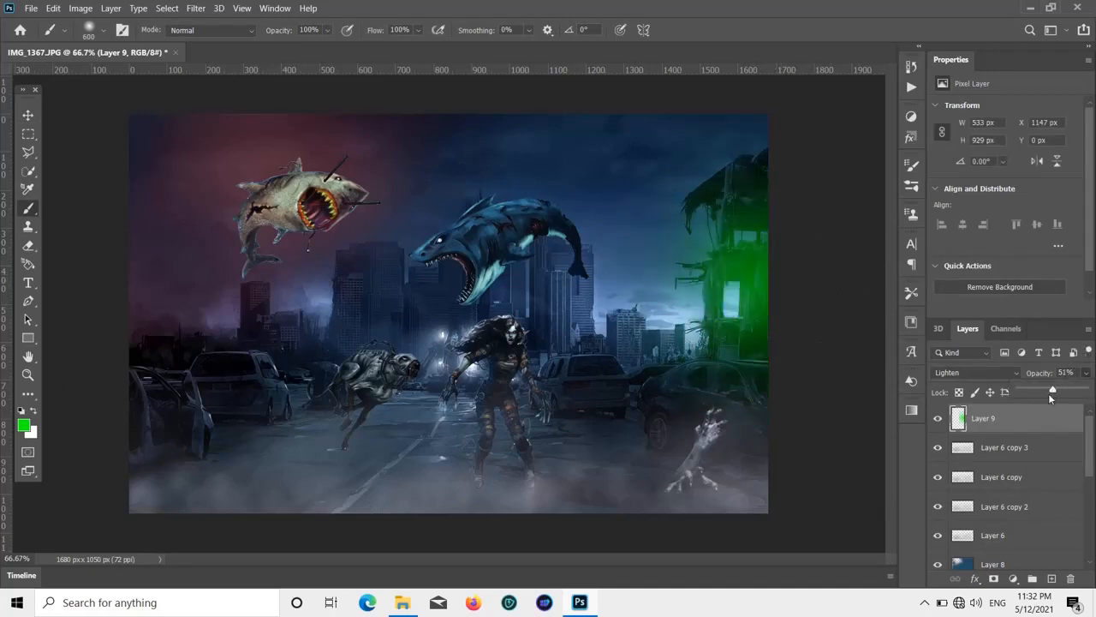
drag(1048, 393, 1046, 393)
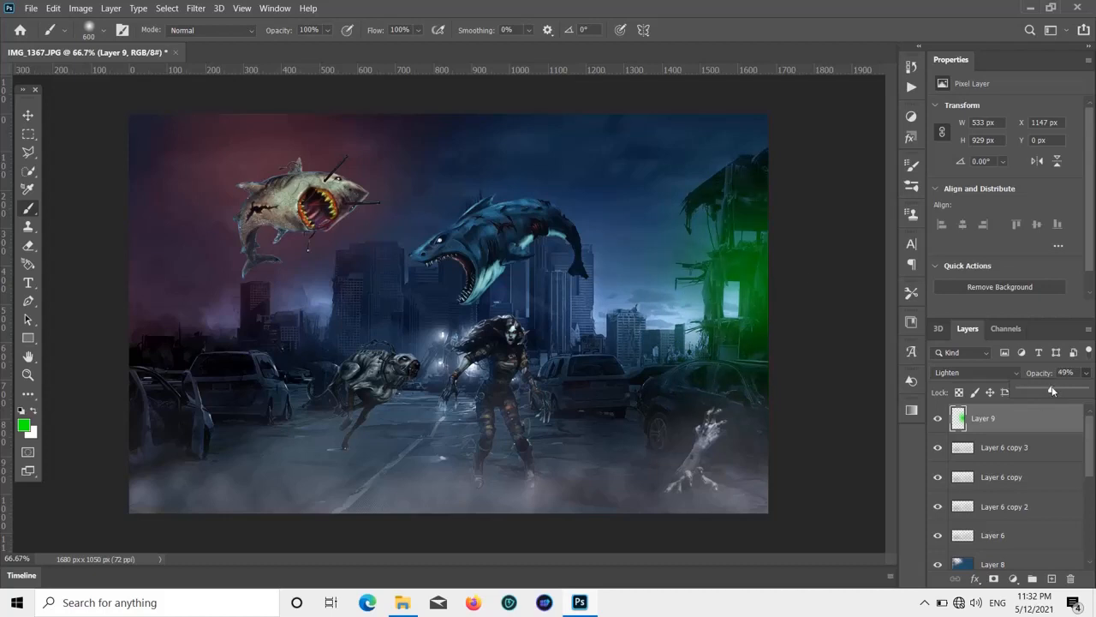
click(801, 211)
click(807, 211)
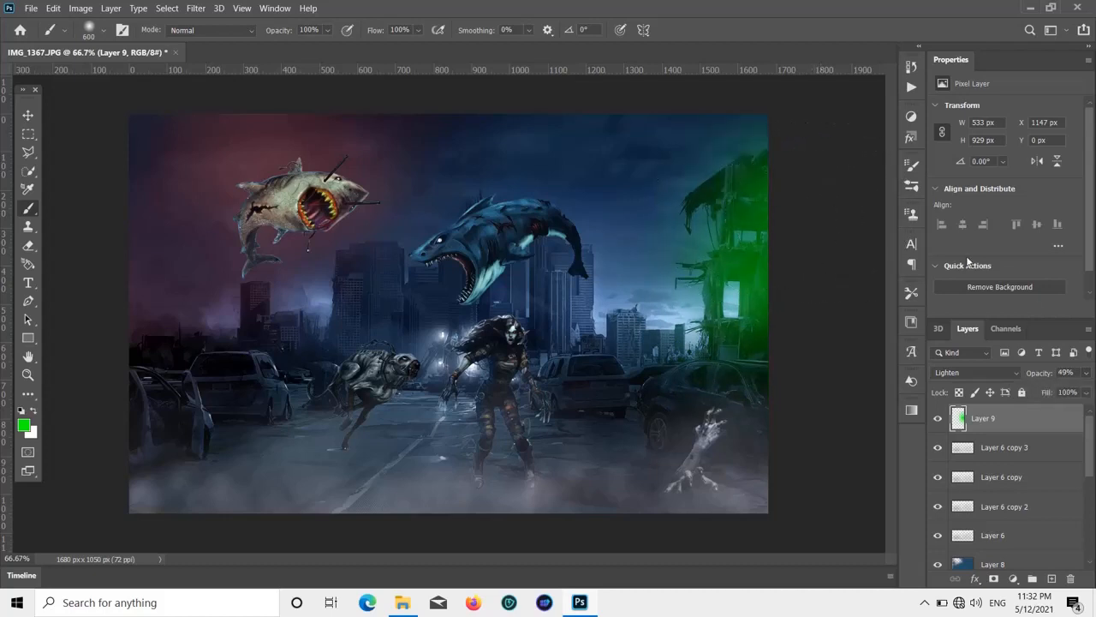
- Change Layer 9's blend mode to Soft Light and set its opacity to 52%
click(1087, 373)
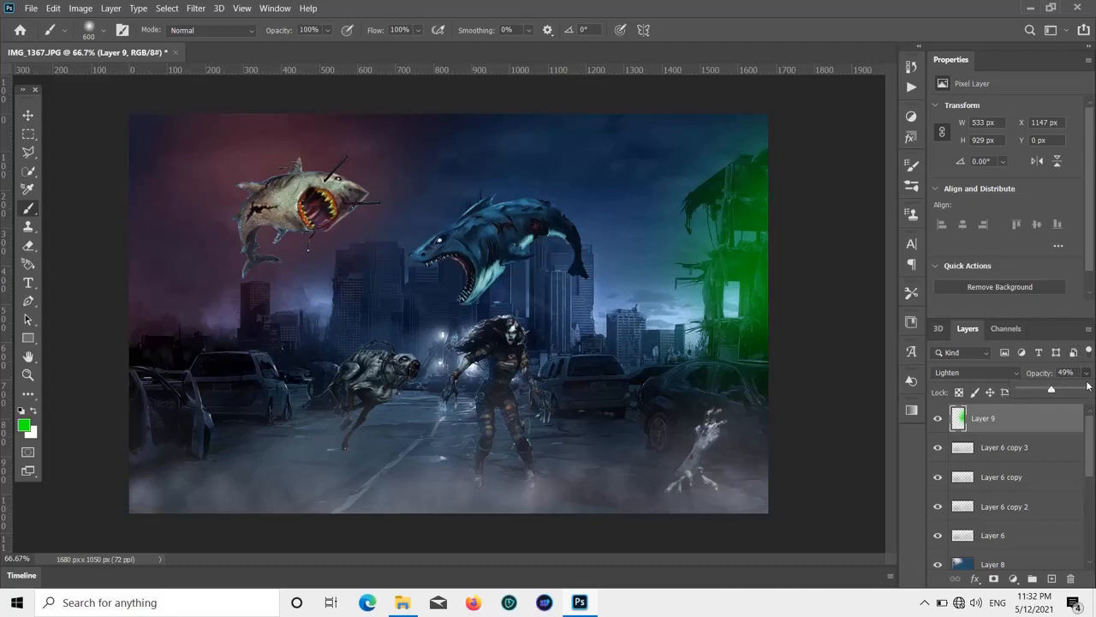
drag(1045, 392, 1042, 394)
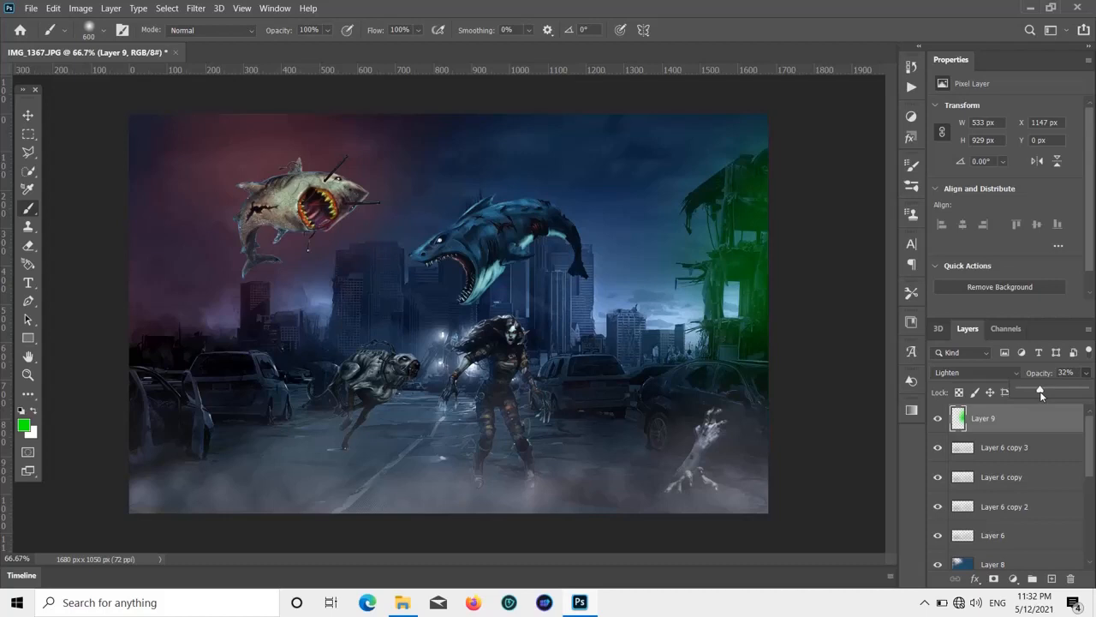
click(976, 372)
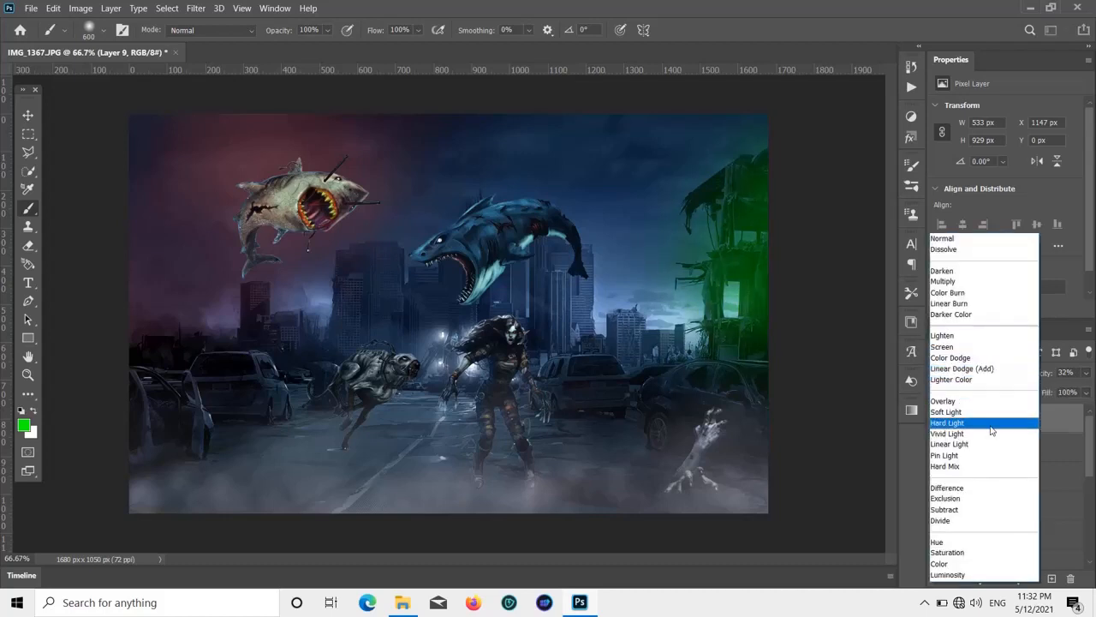
click(995, 416)
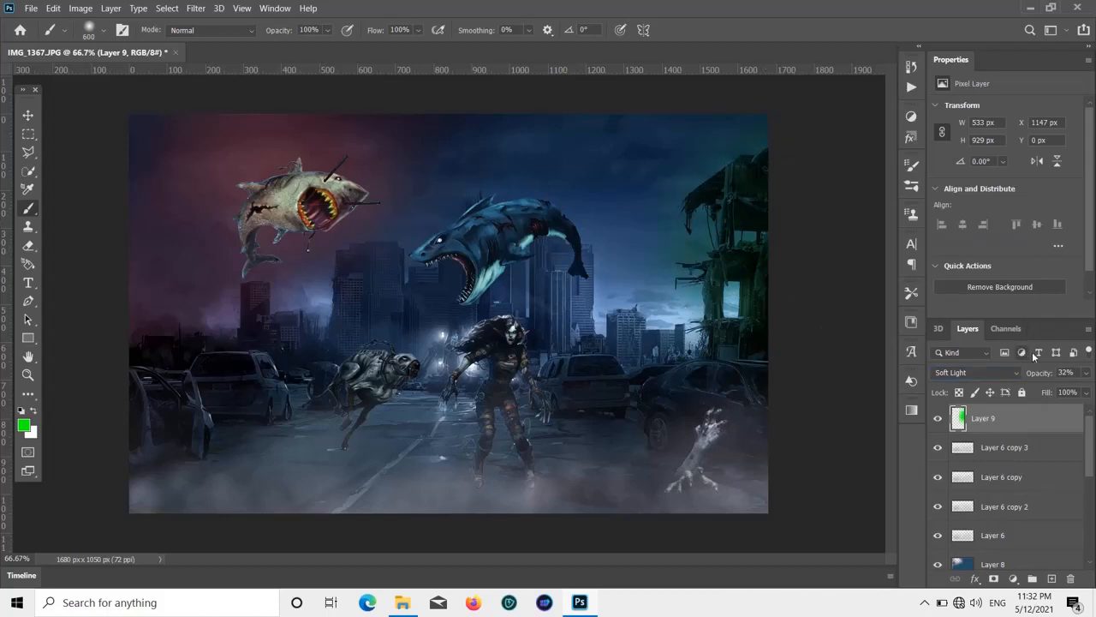
click(1084, 372)
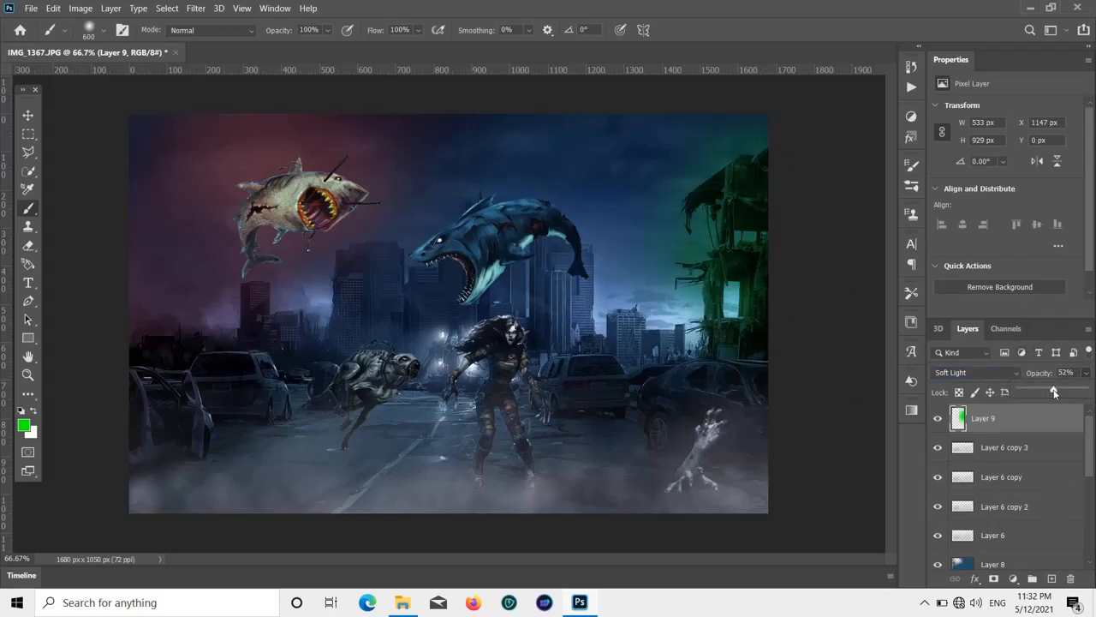
- Brush more green on Layer 9 along the right edge of the image beside the ruined building
click(793, 298)
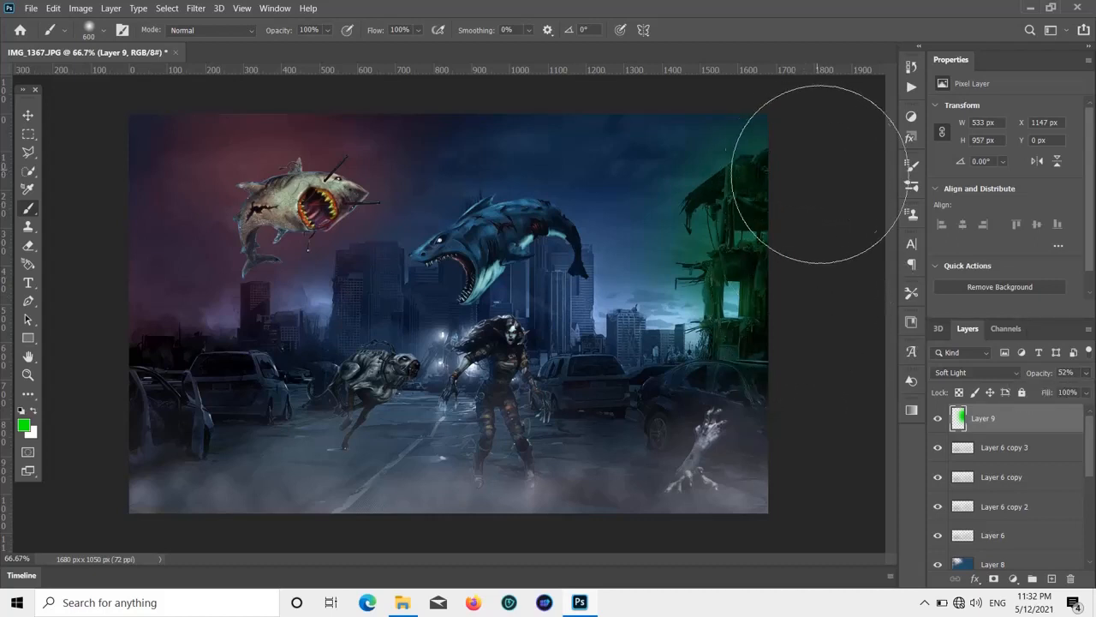
mouse_move(819, 173)
mouse_down()
mouse_move(828, 258)
mouse_move(796, 316)
mouse_move(745, 312)
mouse_move(820, 319)
mouse_up()
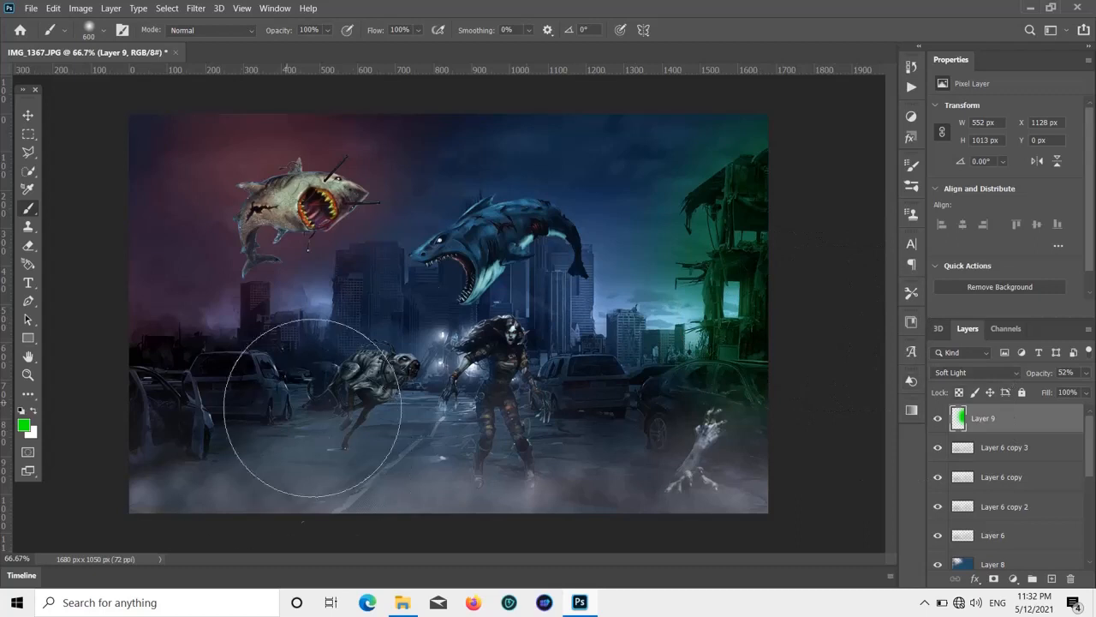
click(27, 114)
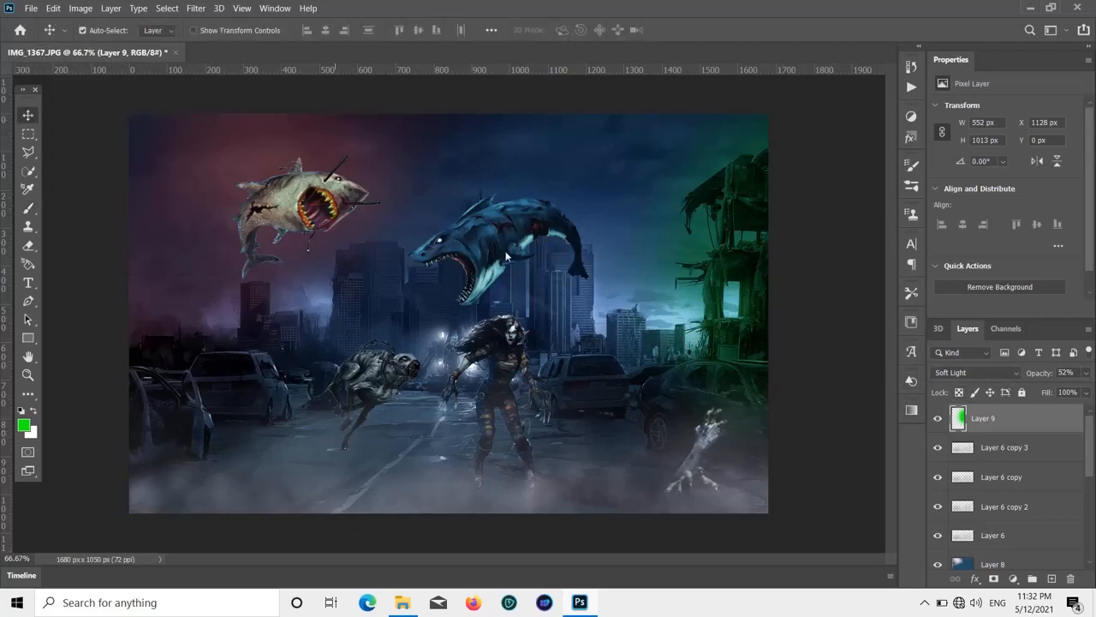
- Add a new layer above the green Layer 9 and set its blend mode to Soft Light
click(1053, 578)
click(1015, 377)
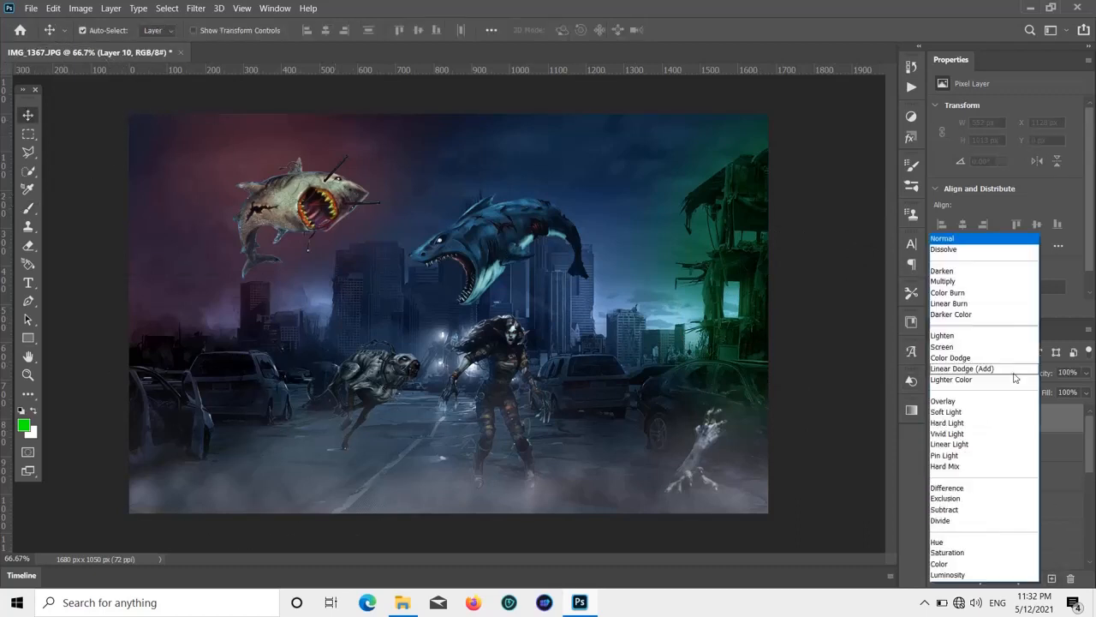
click(995, 419)
click(1008, 378)
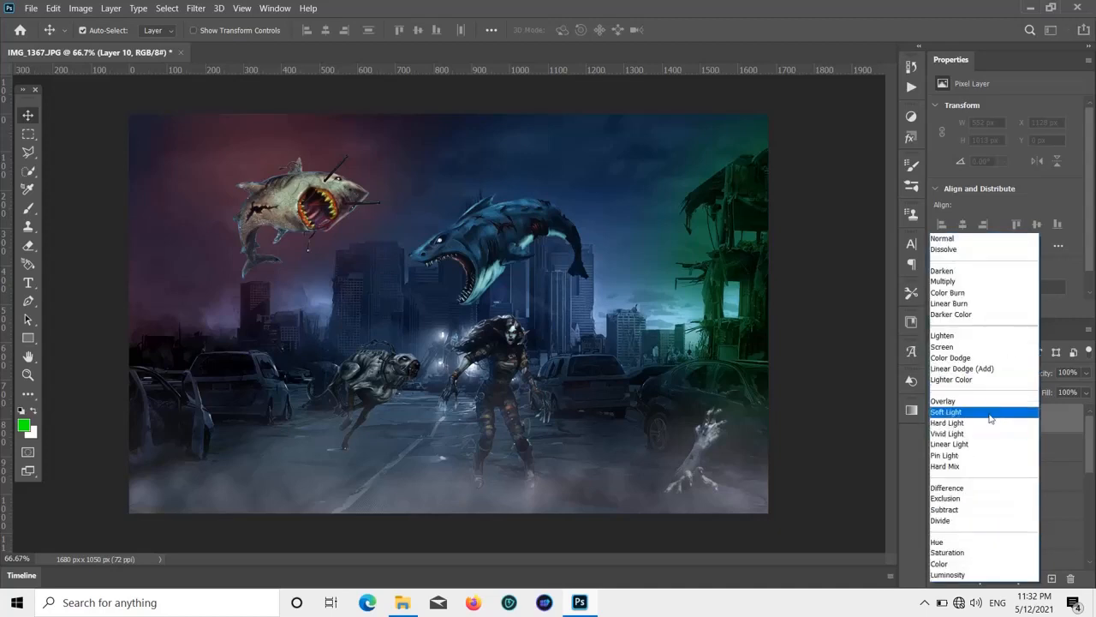
click(968, 401)
- Set the foreground colour to white ffffff
click(25, 427)
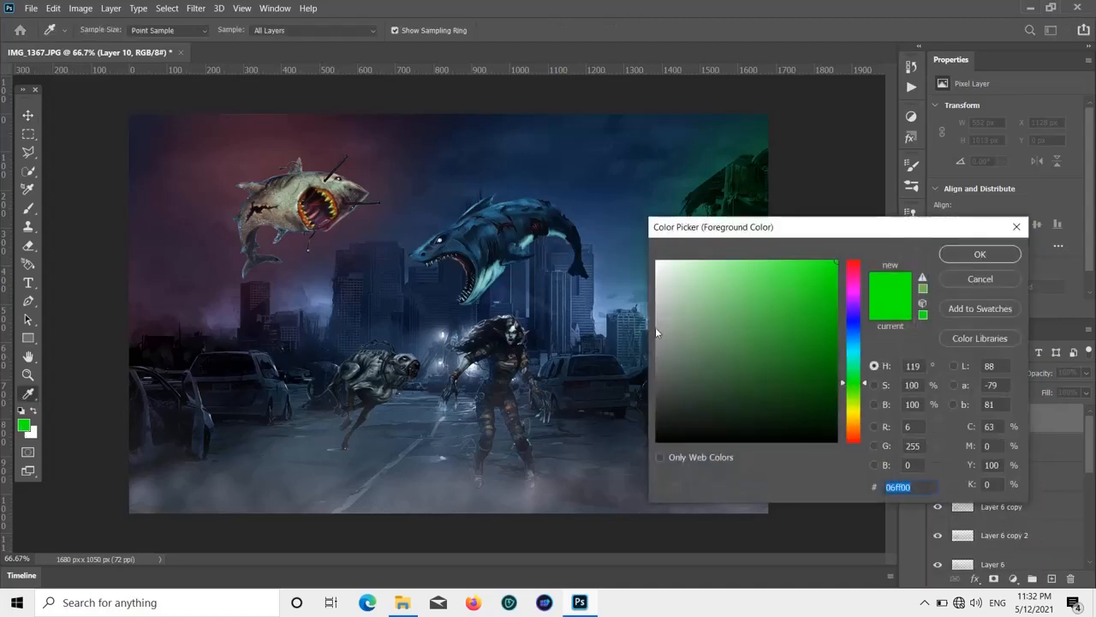
drag(656, 327, 658, 263)
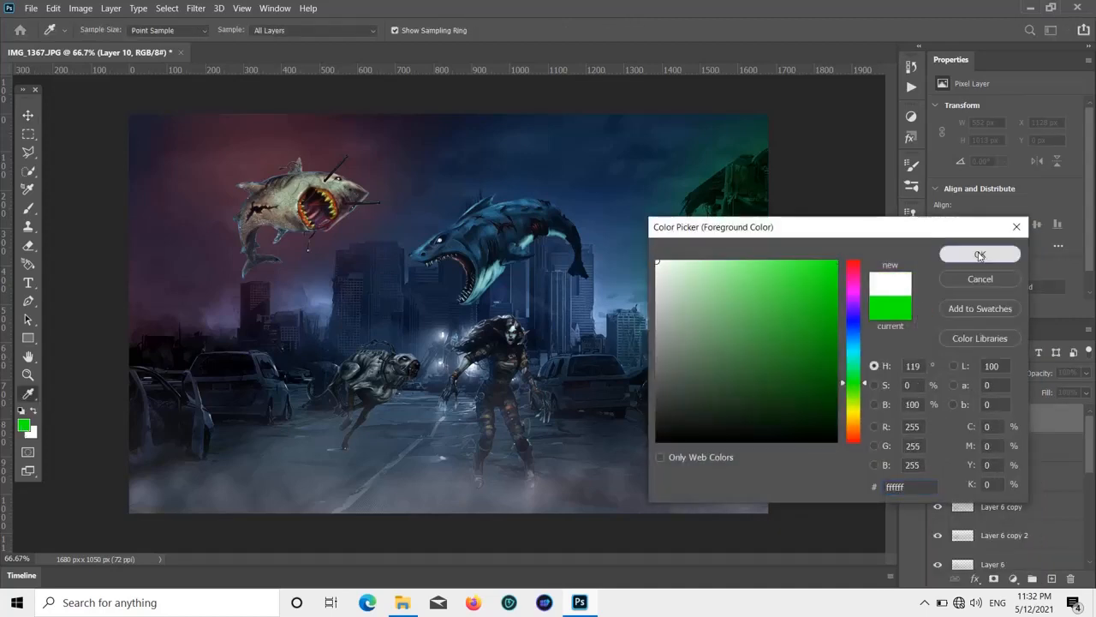
click(981, 255)
key(v)
- Paint a white glow on Layer 10 over the lights between the zombie dog and the woman with a 175 px brush
scroll(447, 344, up, 4)
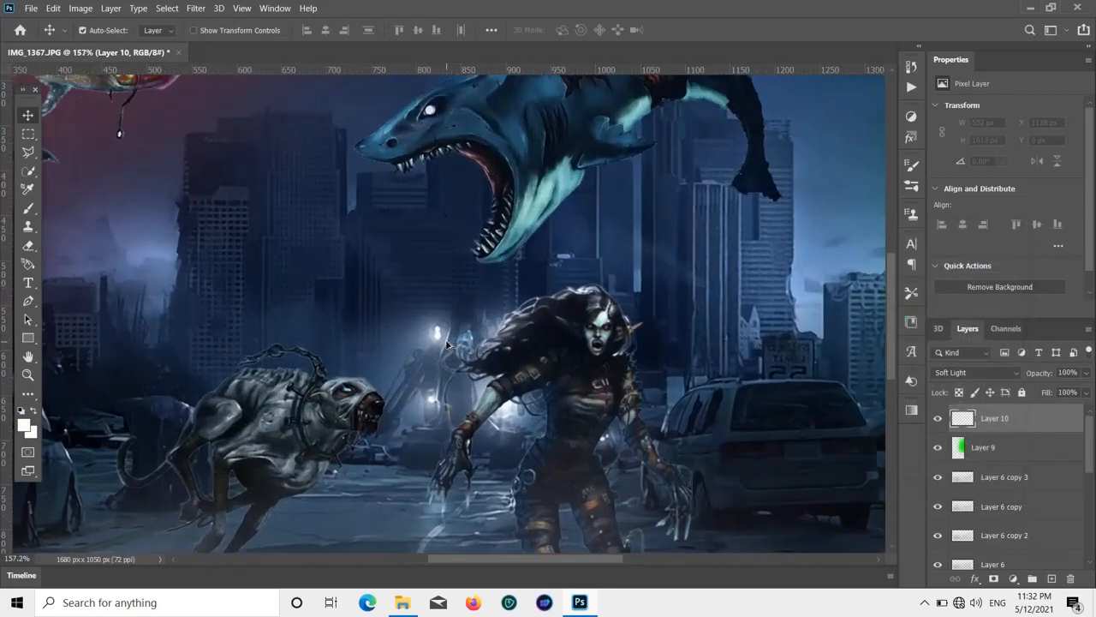
click(29, 208)
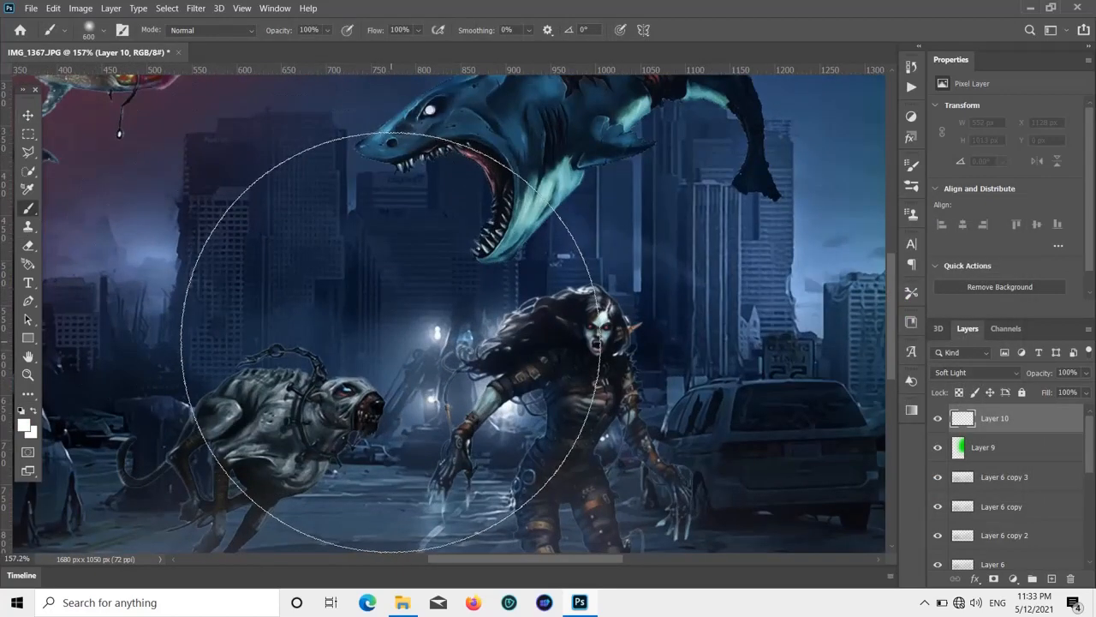
key(bracketleft)
key(bracketleft)
key(bracketleft)
key(bracketleft)
key(bracketleft)
key(bracketleft)
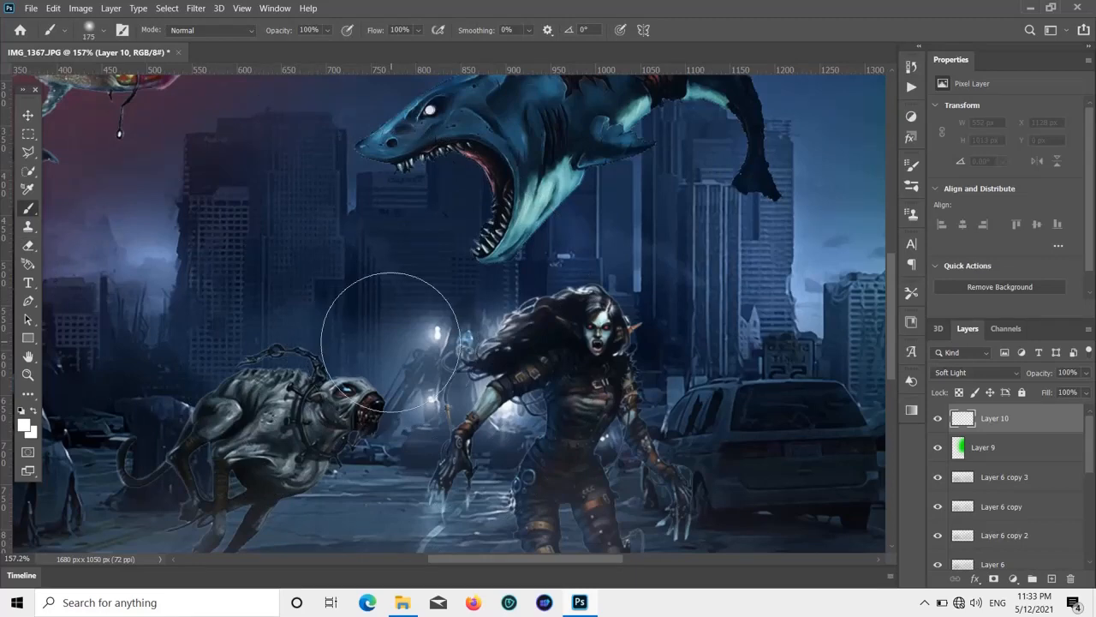
drag(446, 360, 440, 330)
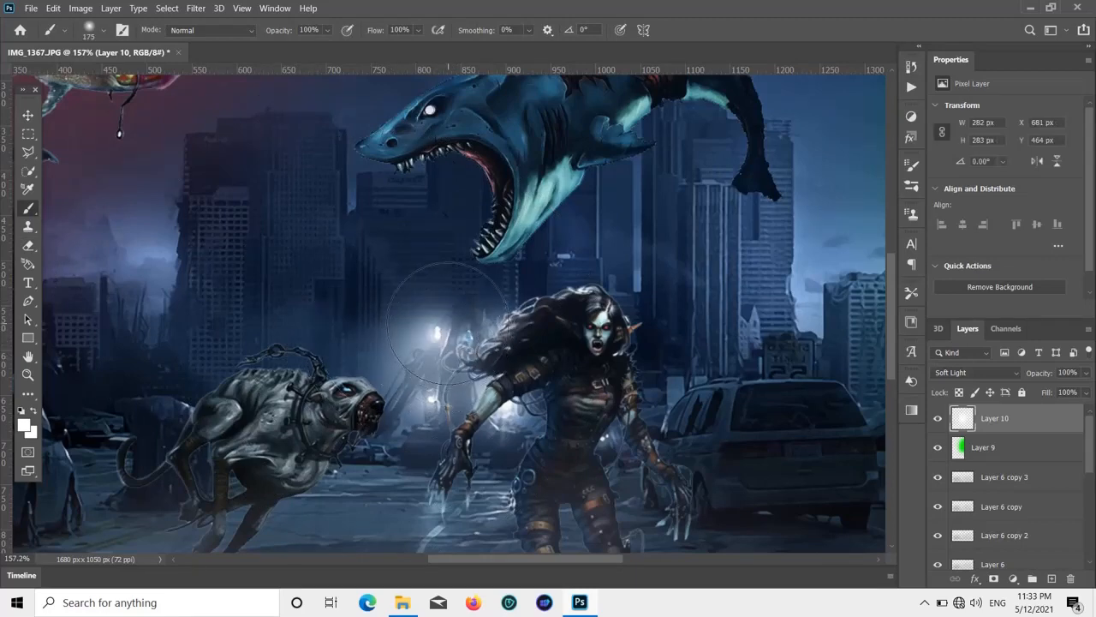
- Reduce the brush to 100 px and dab white glow on Layer 10 over the lights on both sides of the woman's waist
key(bracketleft)
key(bracketleft)
key(bracketleft)
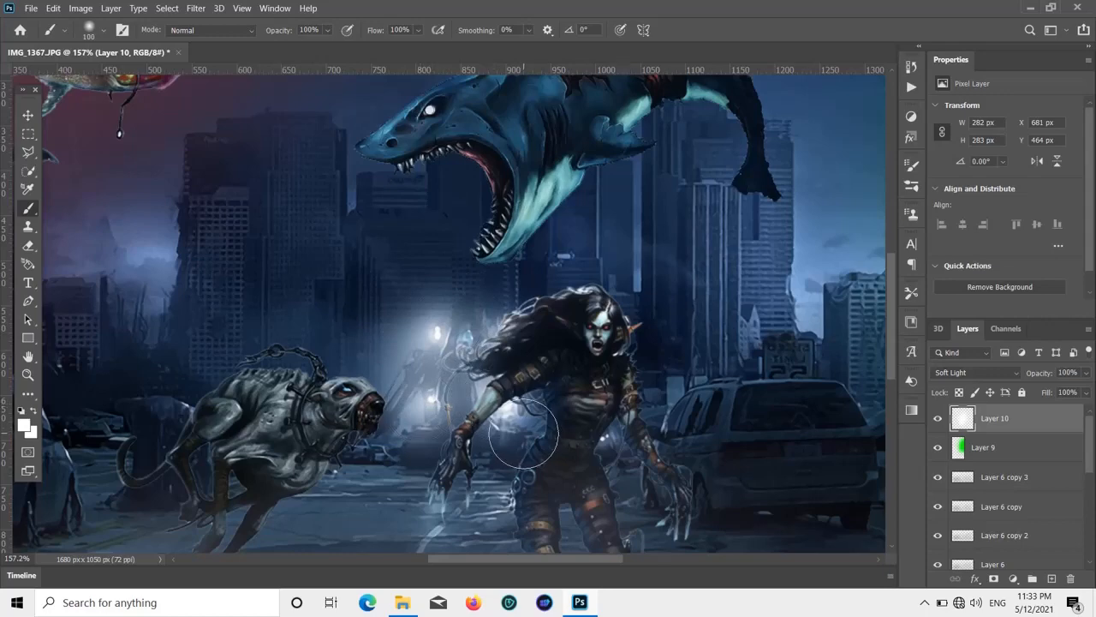
click(524, 436)
click(524, 450)
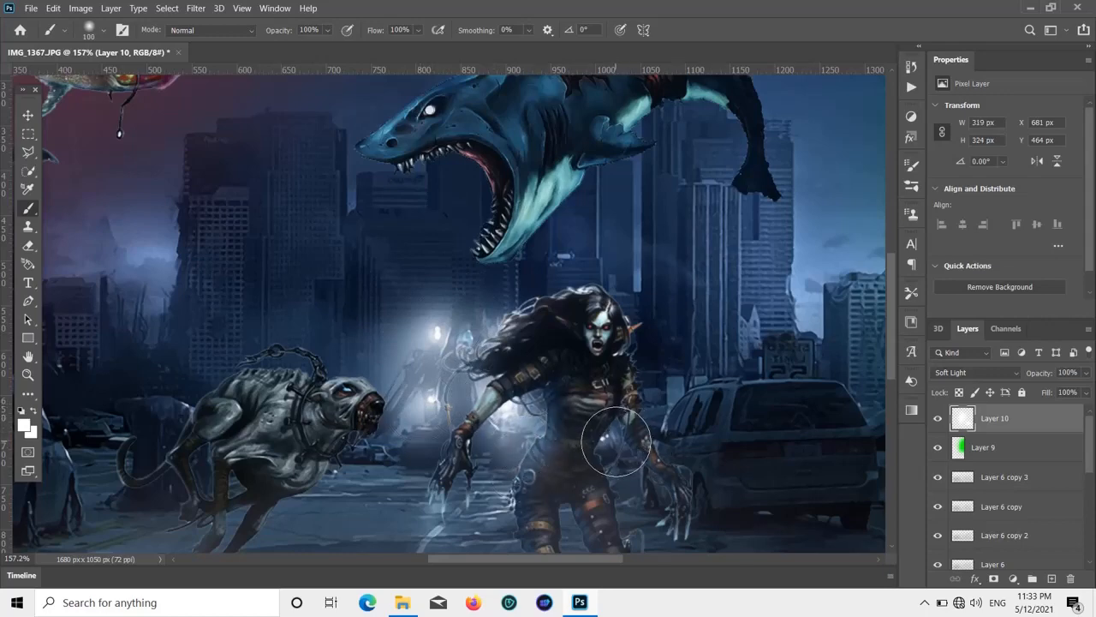
click(632, 445)
- Try a lower opacity on Layer 10, then return it to 100%
scroll(534, 311, up, 4)
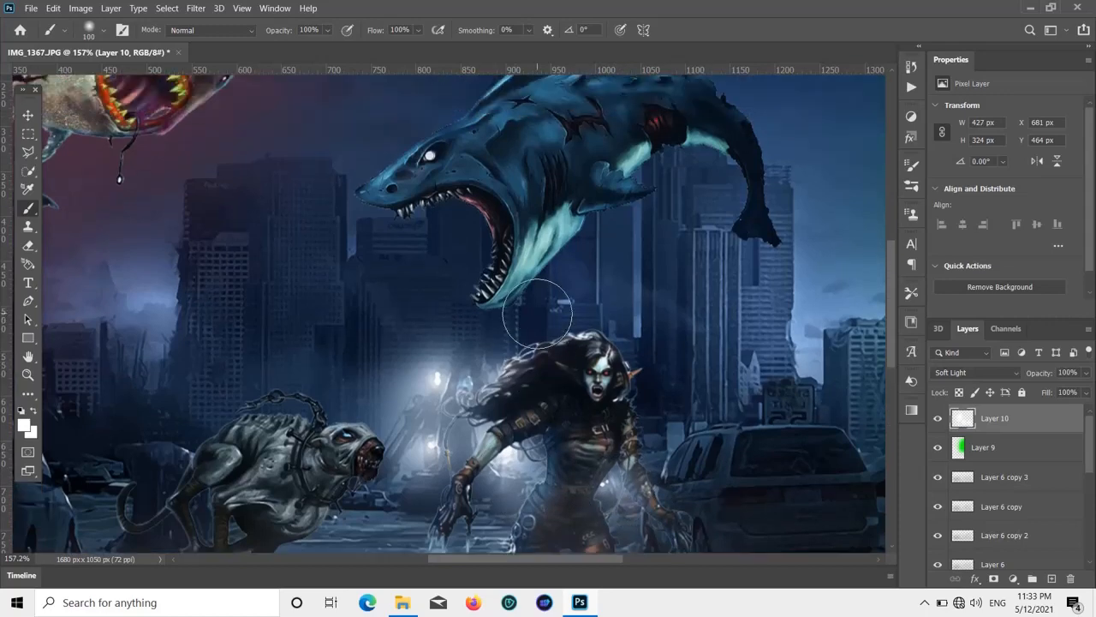
scroll(536, 305, down, 7)
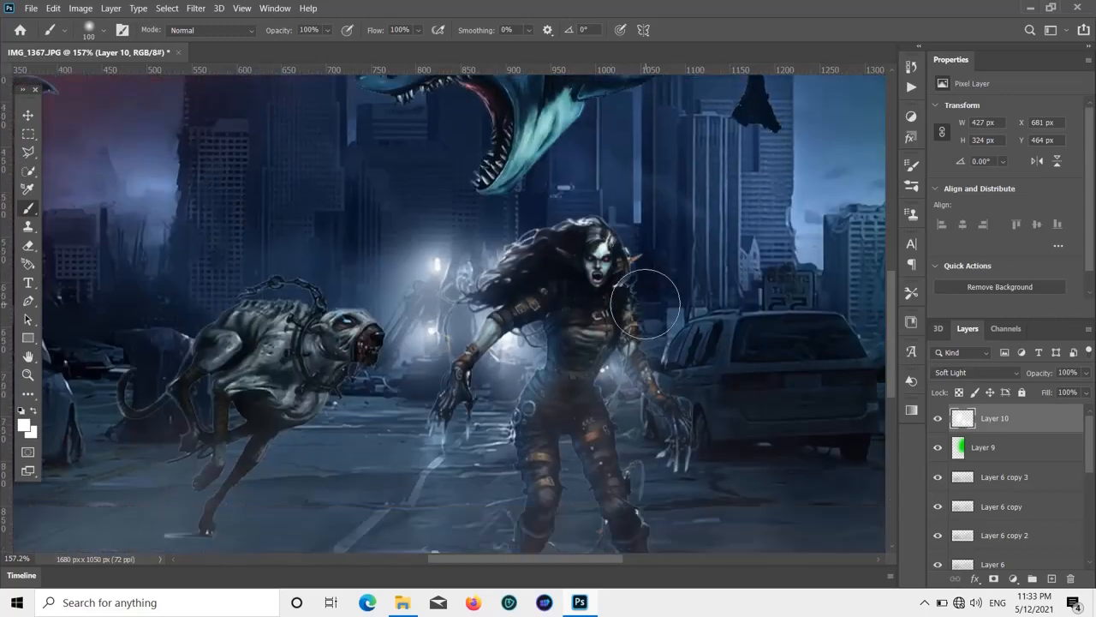
scroll(650, 300, down, 2)
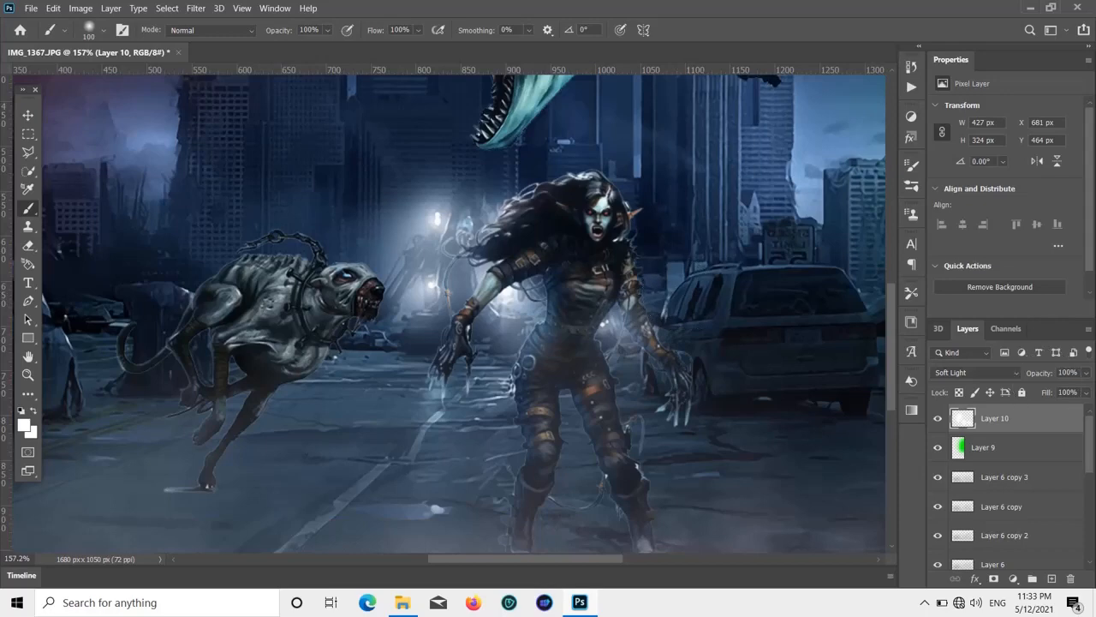
click(1086, 372)
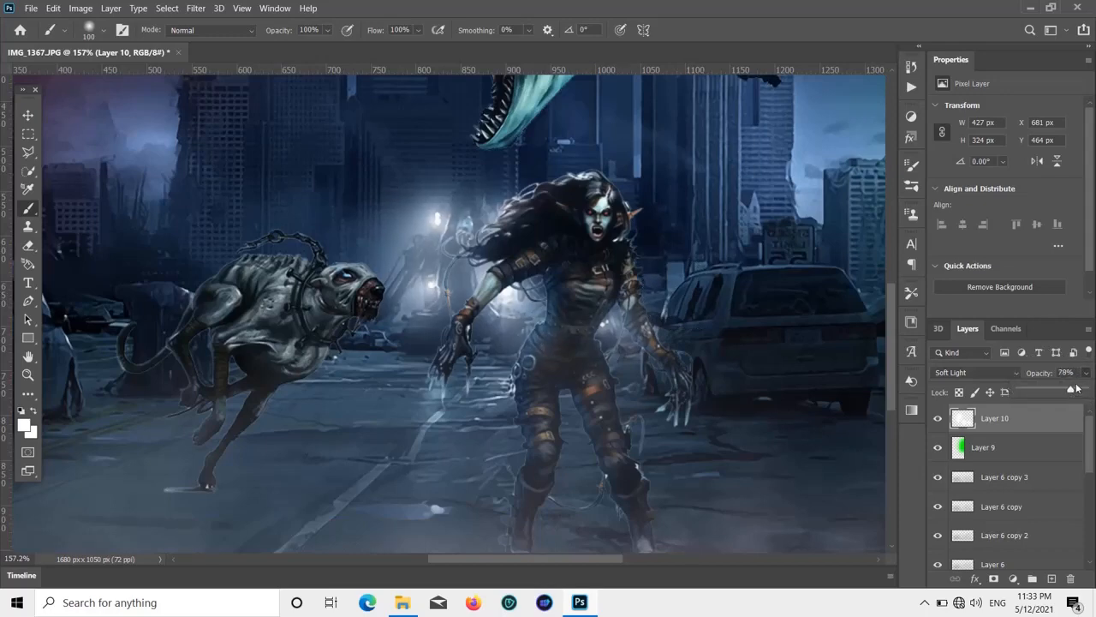
drag(1081, 390, 1086, 391)
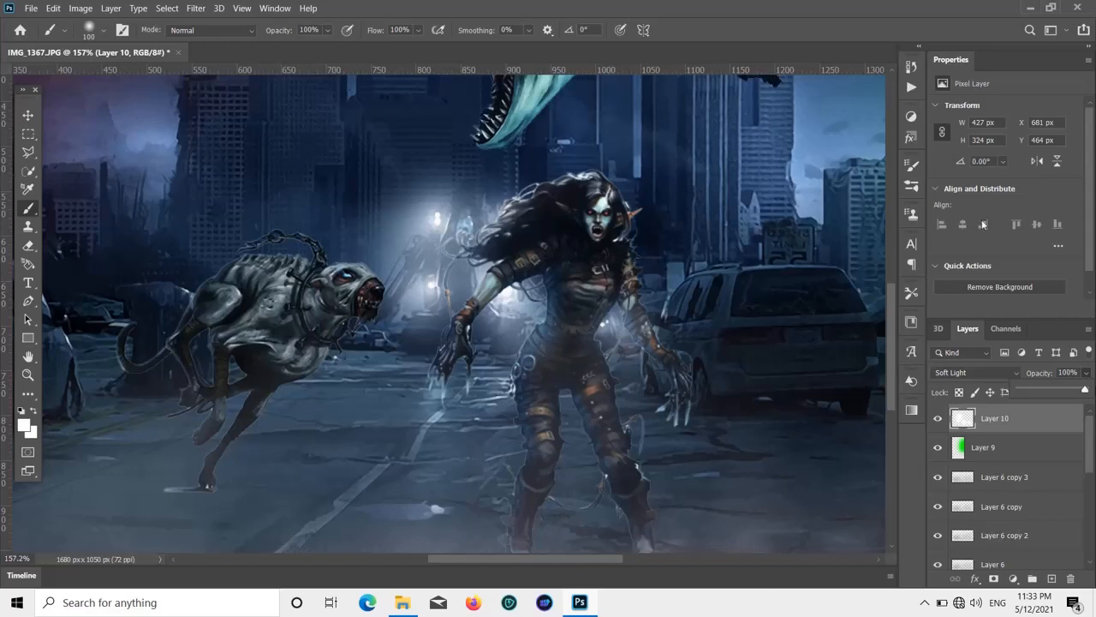
- Add a new layer above Layer 10, set its blend mode to Soft Light and lower its opacity to 34%
click(1052, 578)
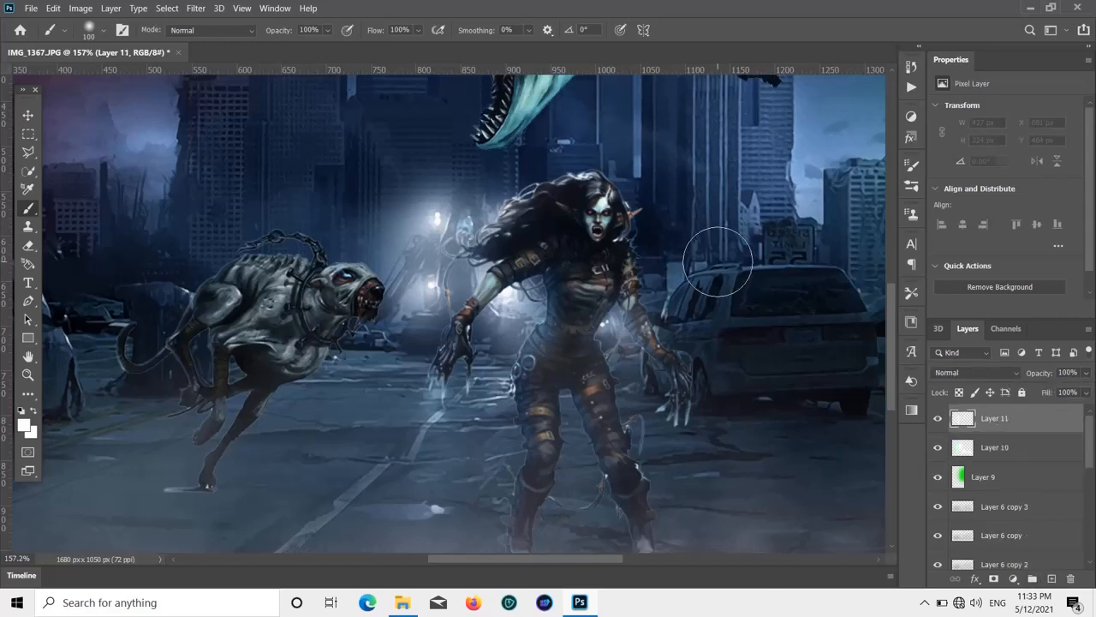
click(1014, 373)
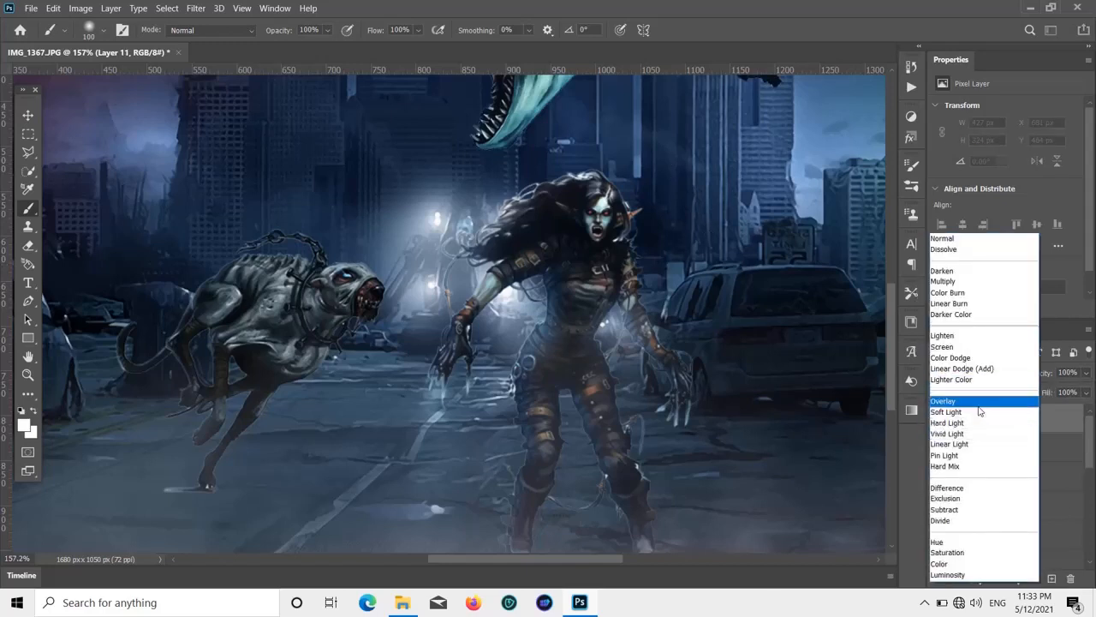
click(980, 415)
click(1086, 374)
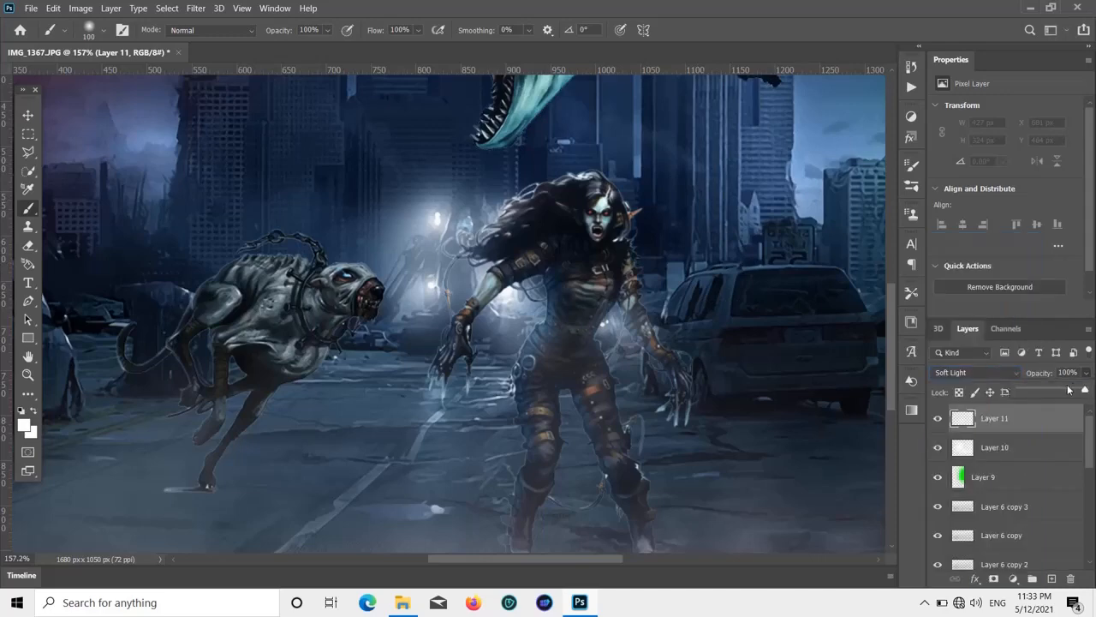
drag(1046, 391, 1038, 390)
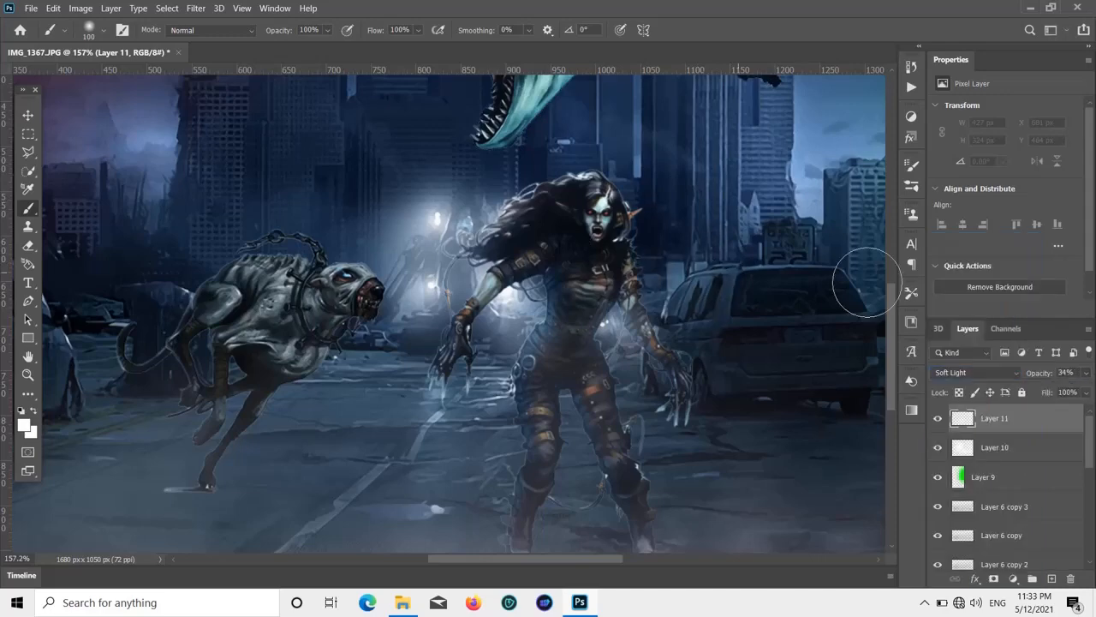
- Try a white glow on Layer 11 over the van beside the woman with a 100 px brush, undoing the last stroke
drag(735, 256, 817, 280)
drag(680, 255, 818, 308)
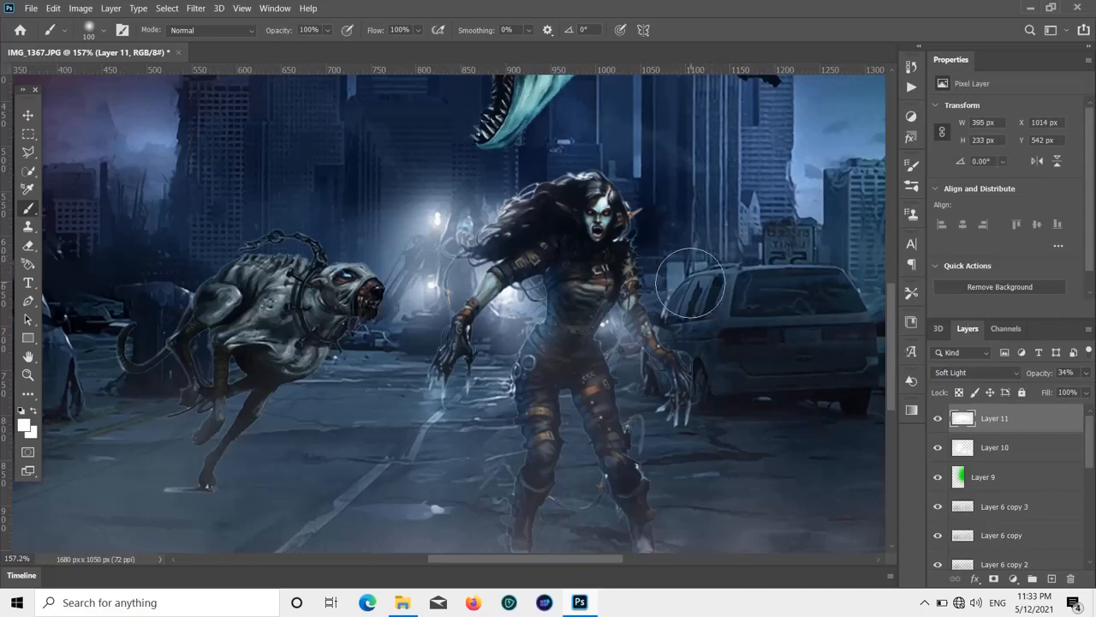
drag(690, 282, 767, 365)
key(ctrl+z)
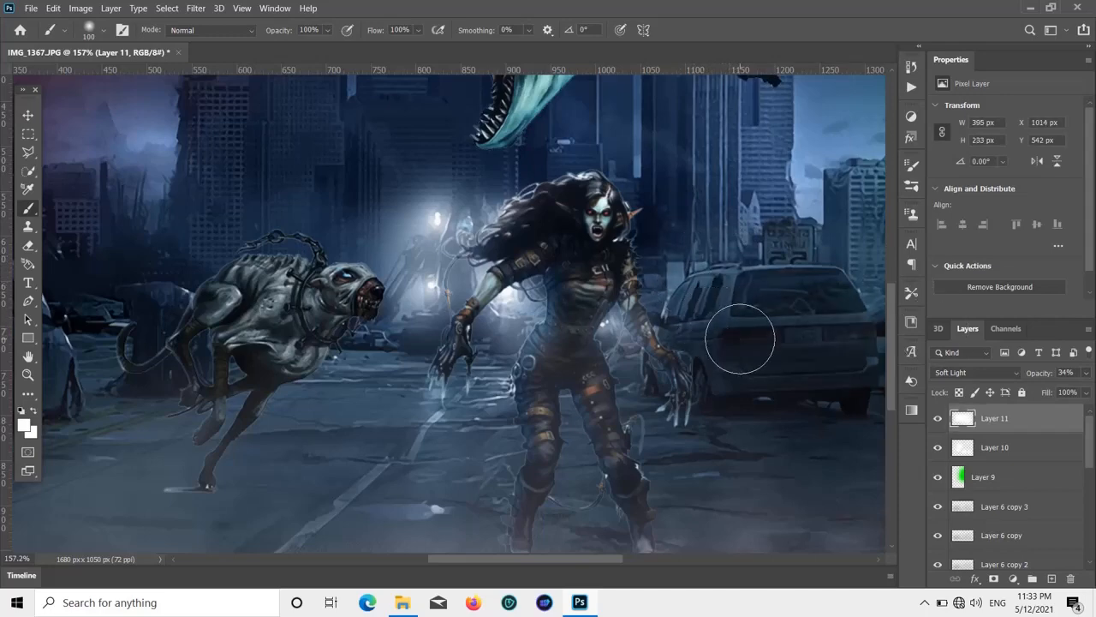
key(ctrl+z)
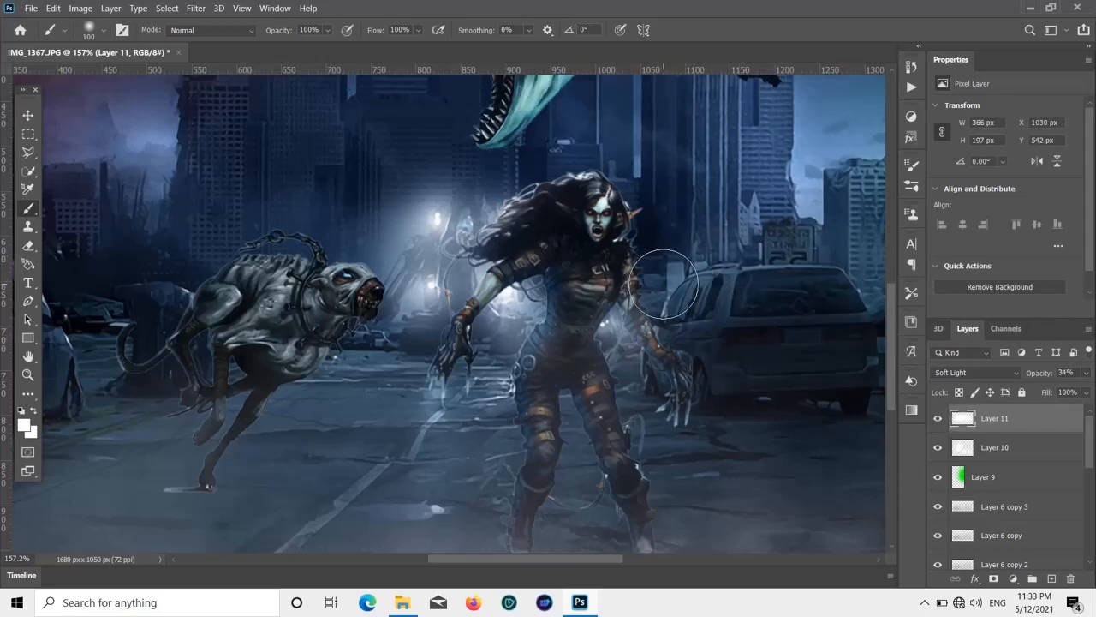
- Reduce the brush size to 50 px
key(bracketleft)
key(bracketleft)
key(bracketleft)
key(bracketleft)
key(bracketleft)
- Try raising Layer 11's opacity to 100% twice, undoing the change each time
click(1084, 374)
drag(1041, 390, 1086, 390)
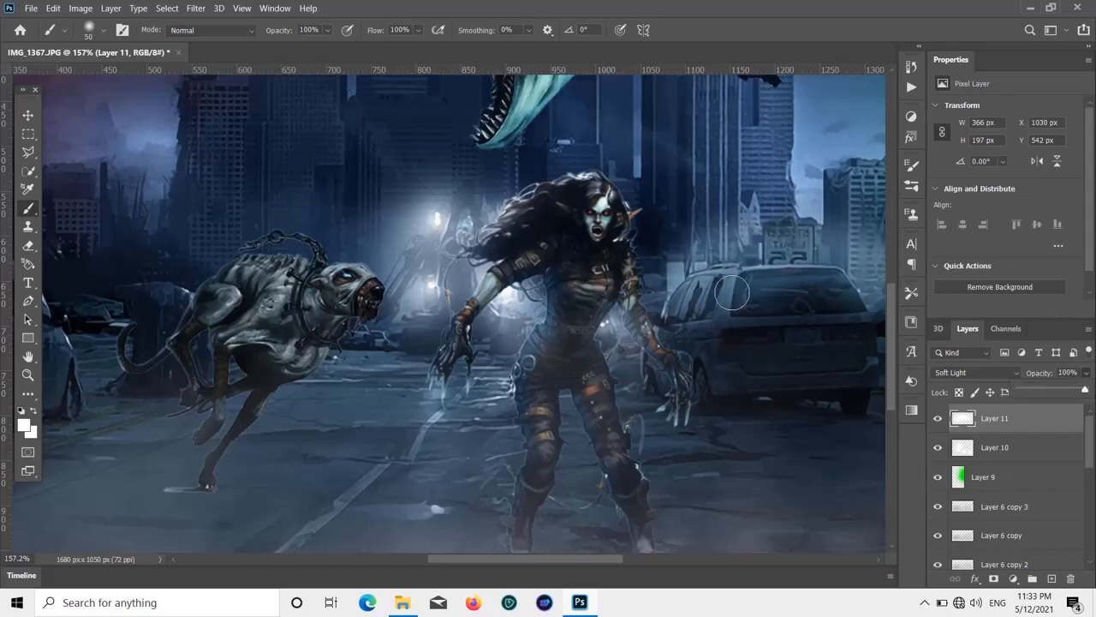
key(ctrl+z)
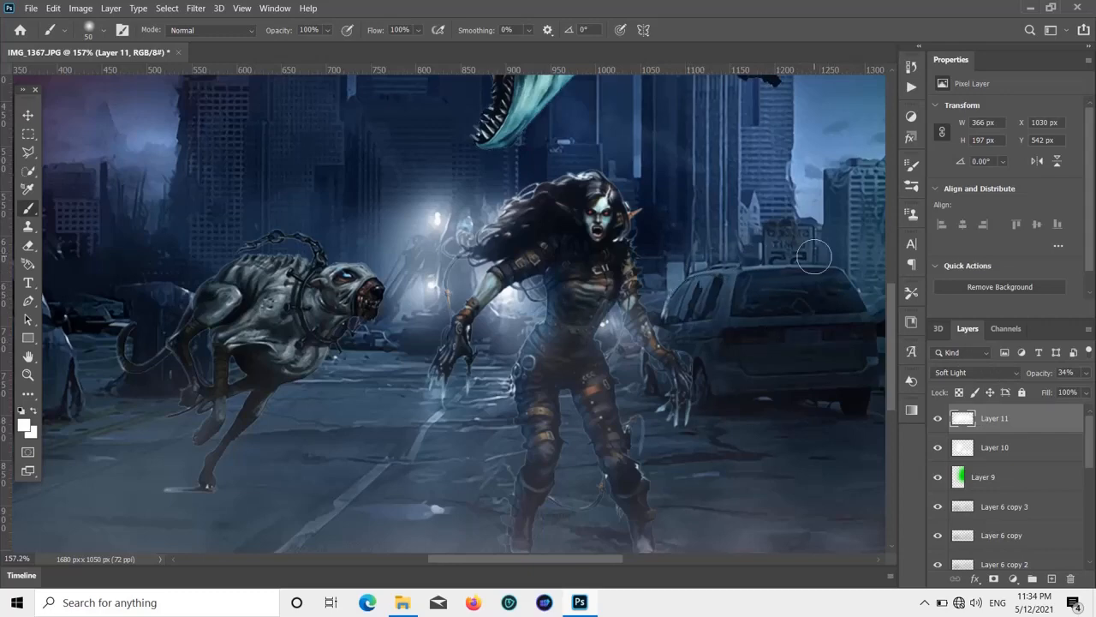
click(1086, 373)
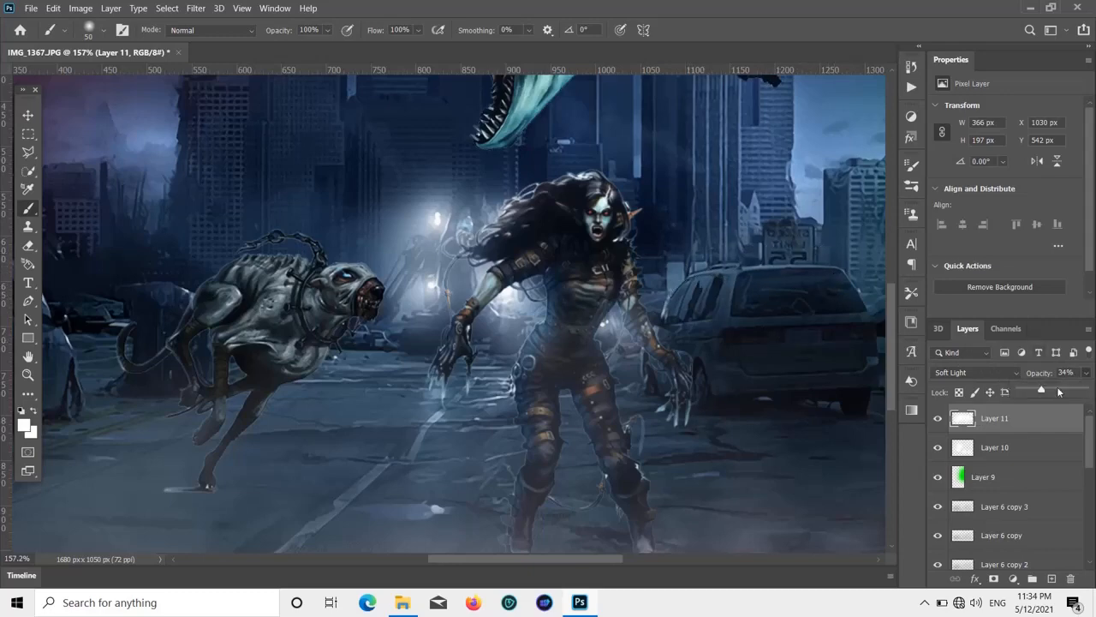
drag(1043, 390, 1085, 391)
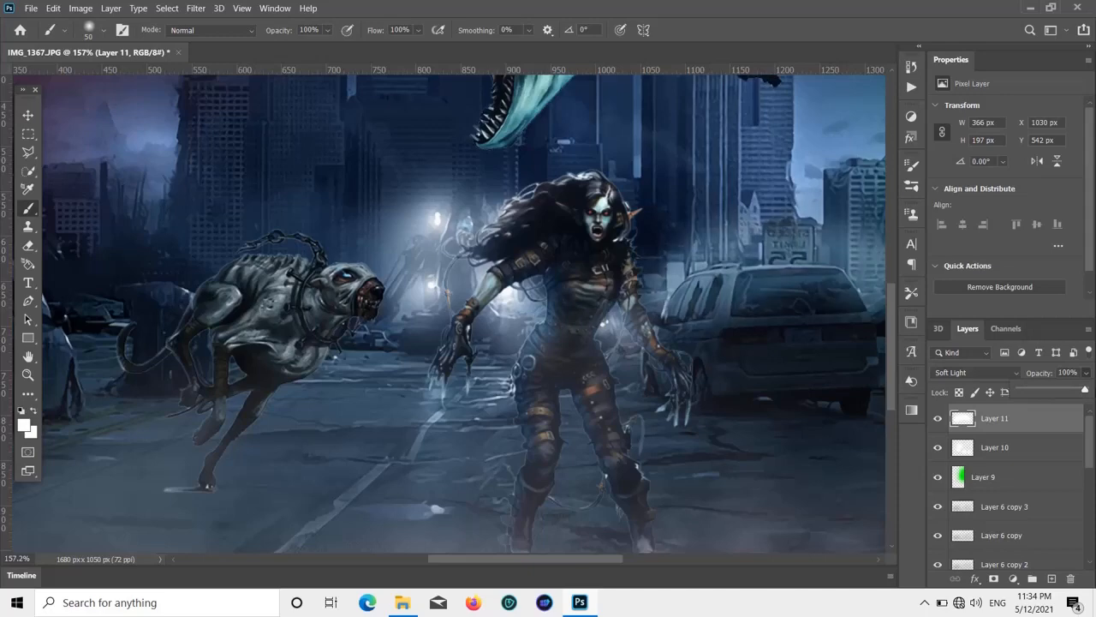
key(ctrl+z)
- Reduce the brush to 30 px and try Layer 11 at 100% and 71% opacity, cancelling each change
key(bracketleft)
key(bracketleft)
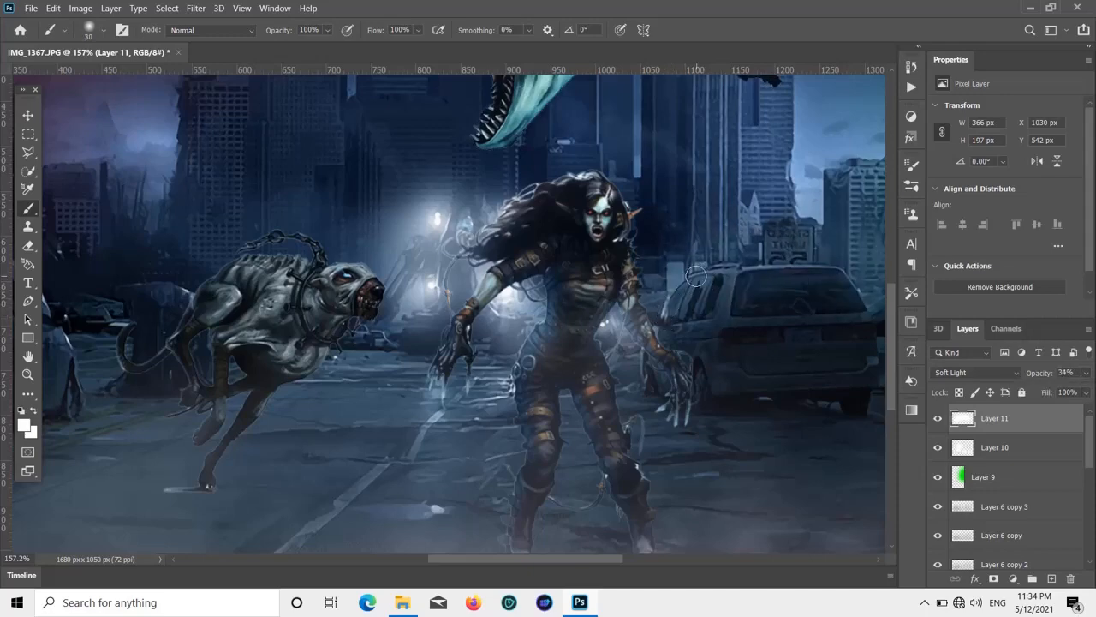
click(1085, 373)
click(1084, 391)
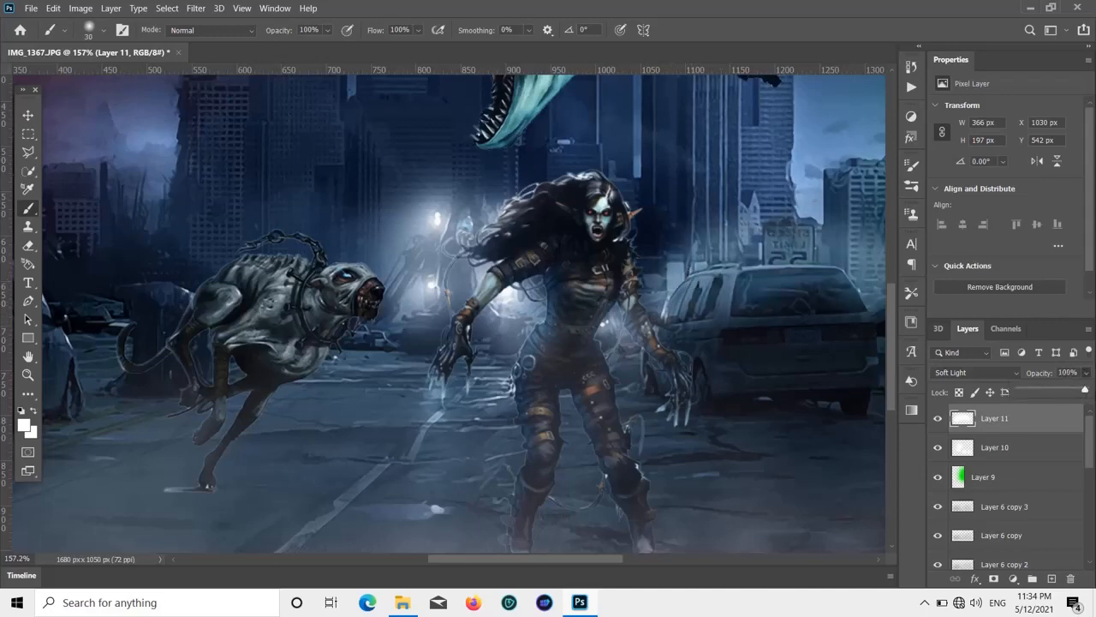
key(Escape)
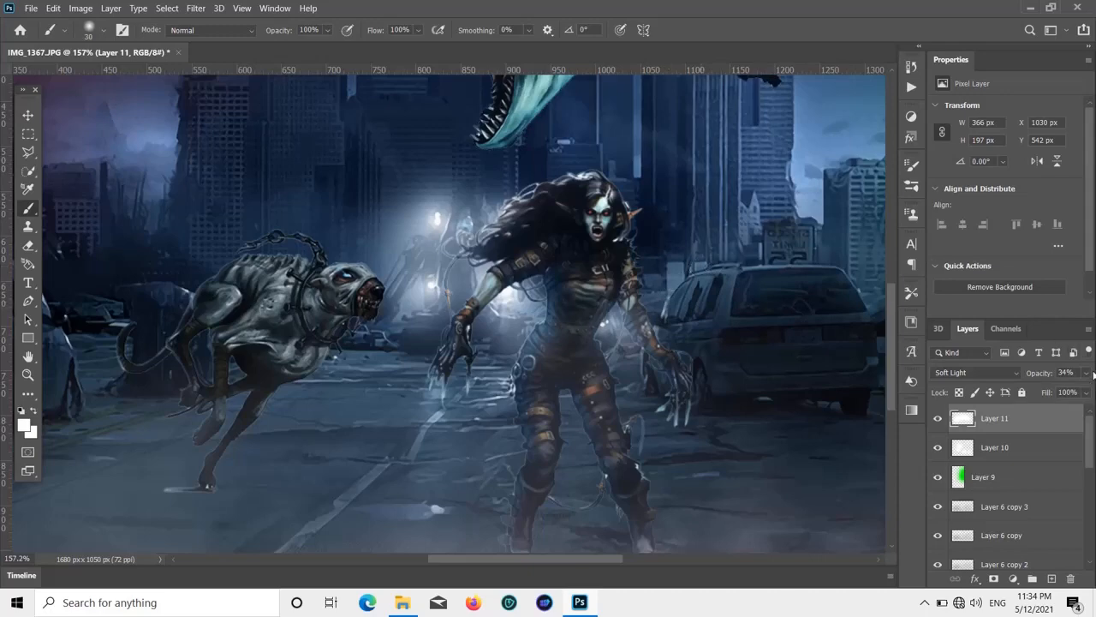
click(1086, 374)
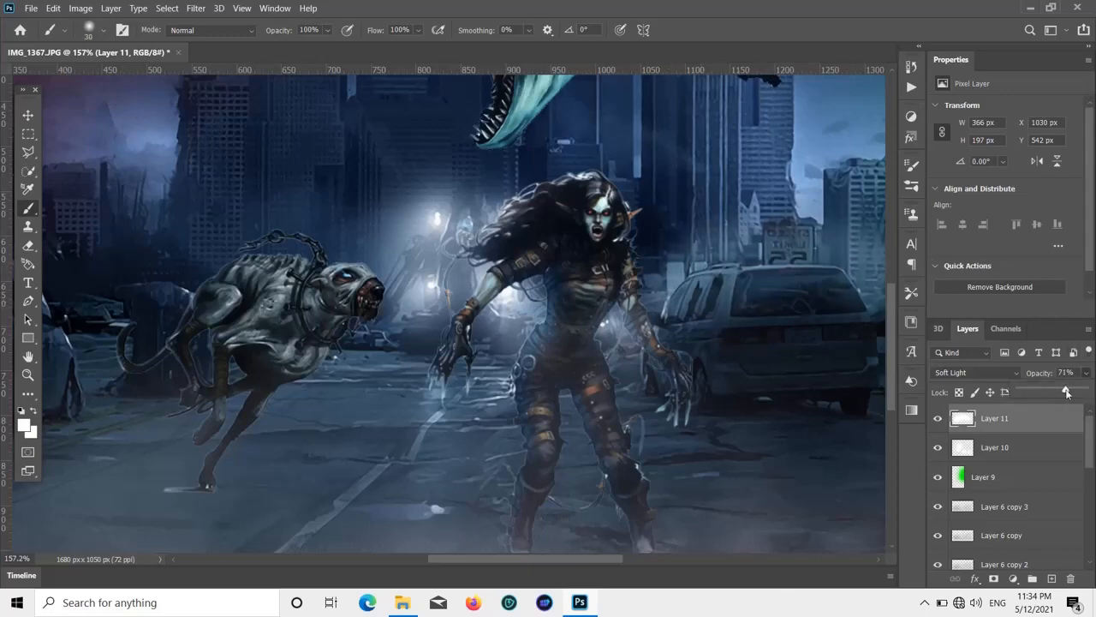
key(Escape)
- Delete Layer 11 with the white glow over the van
key(z)
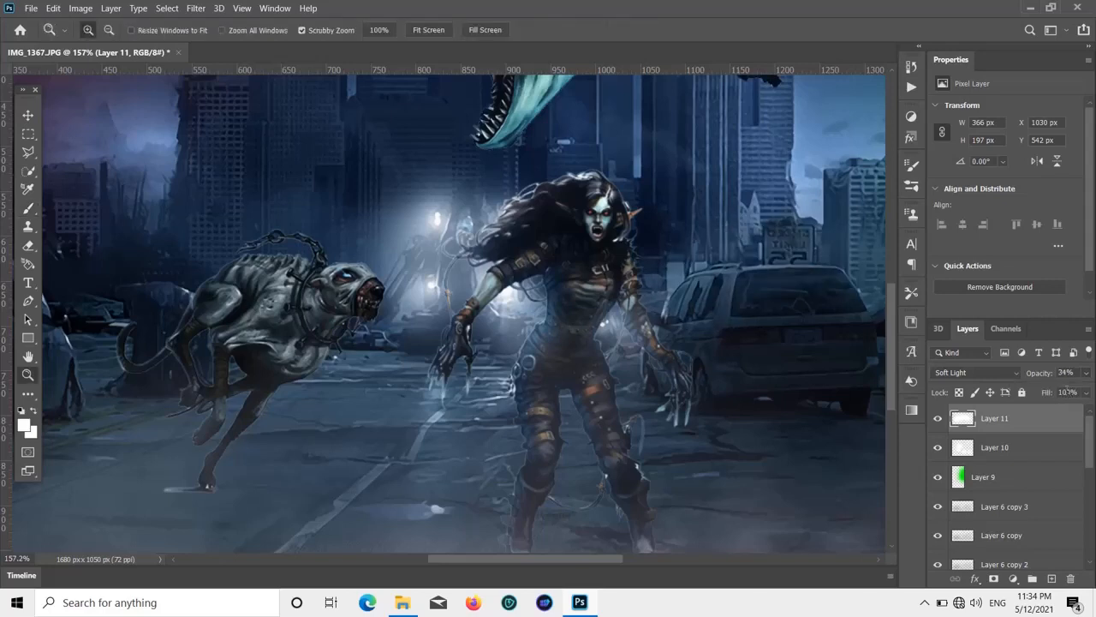
scroll(1067, 391, up, 2)
click(936, 418)
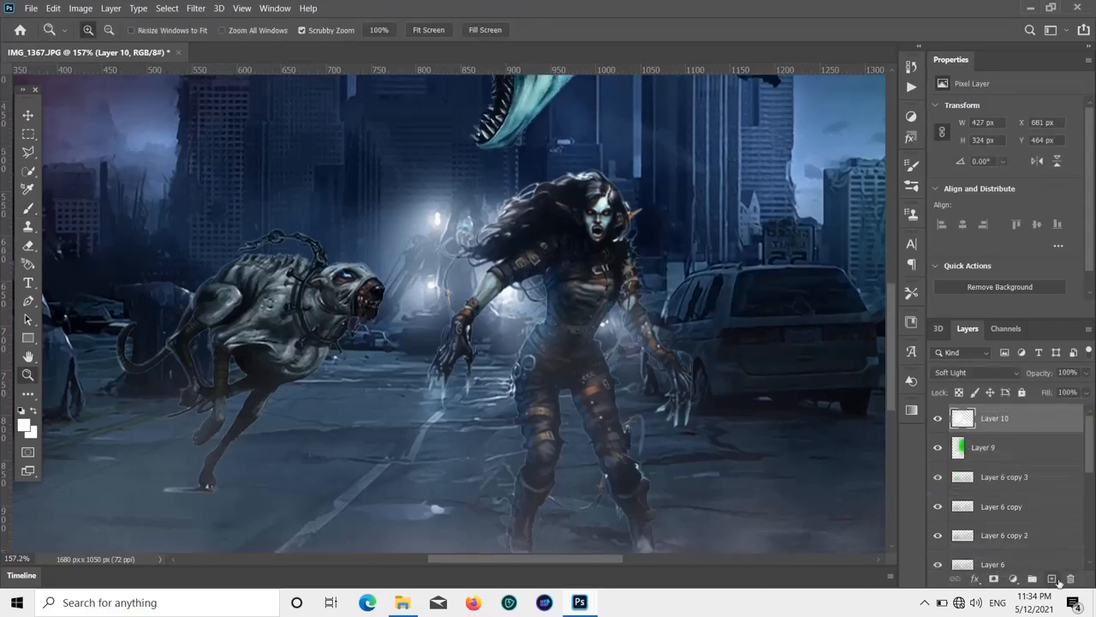
- Add a new Soft Light layer above Layer 10 and paint a white glow along the van's edge nearest the woman with a 30 px brush
click(983, 373)
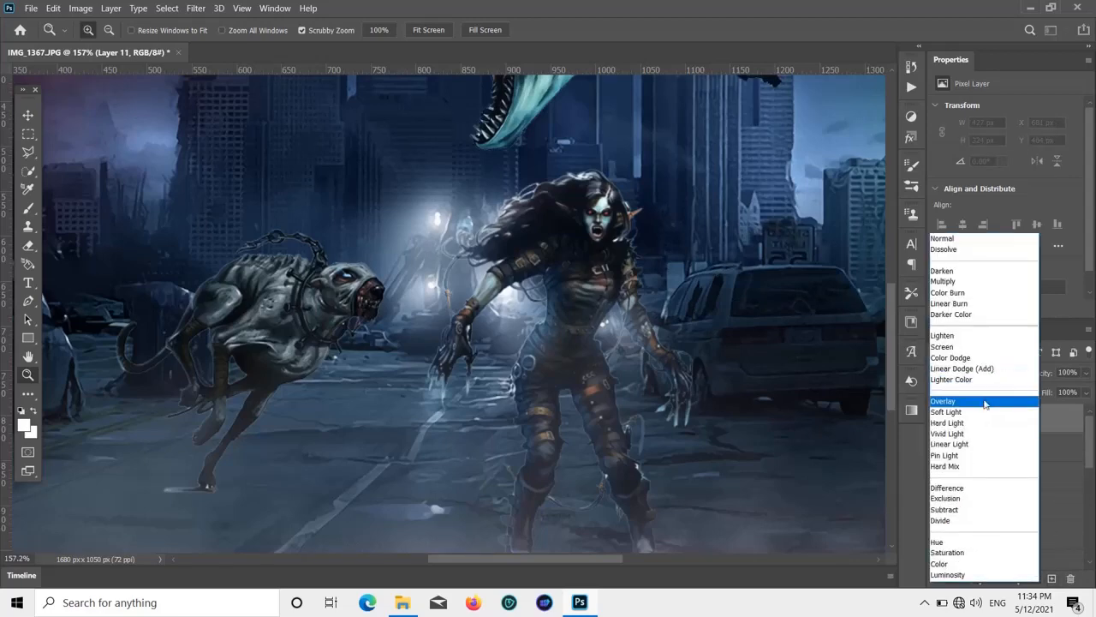
click(947, 412)
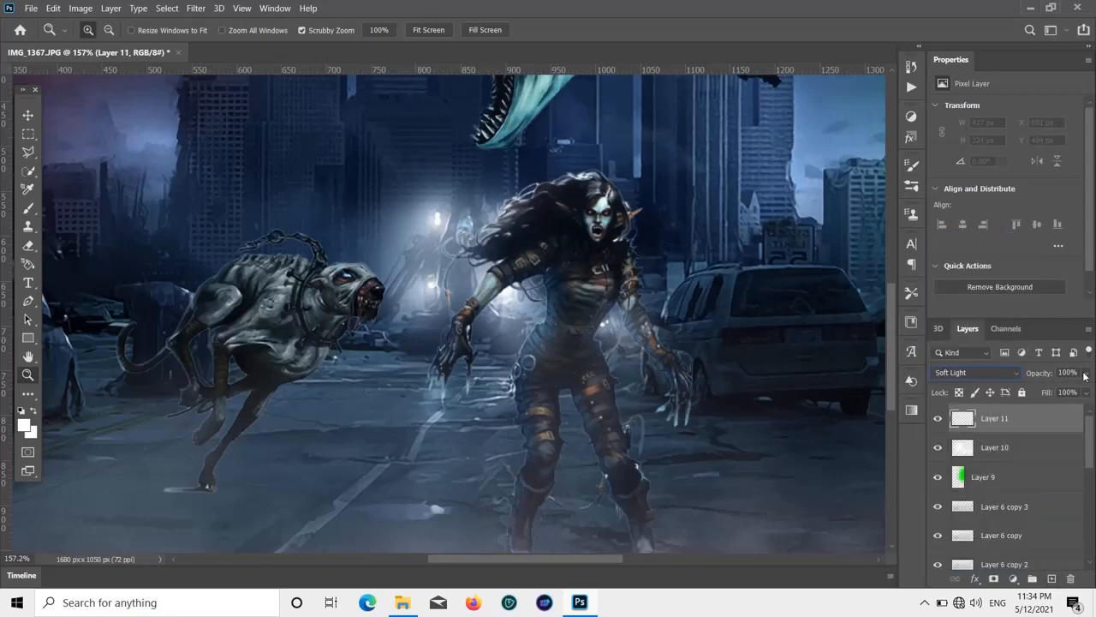
click(28, 209)
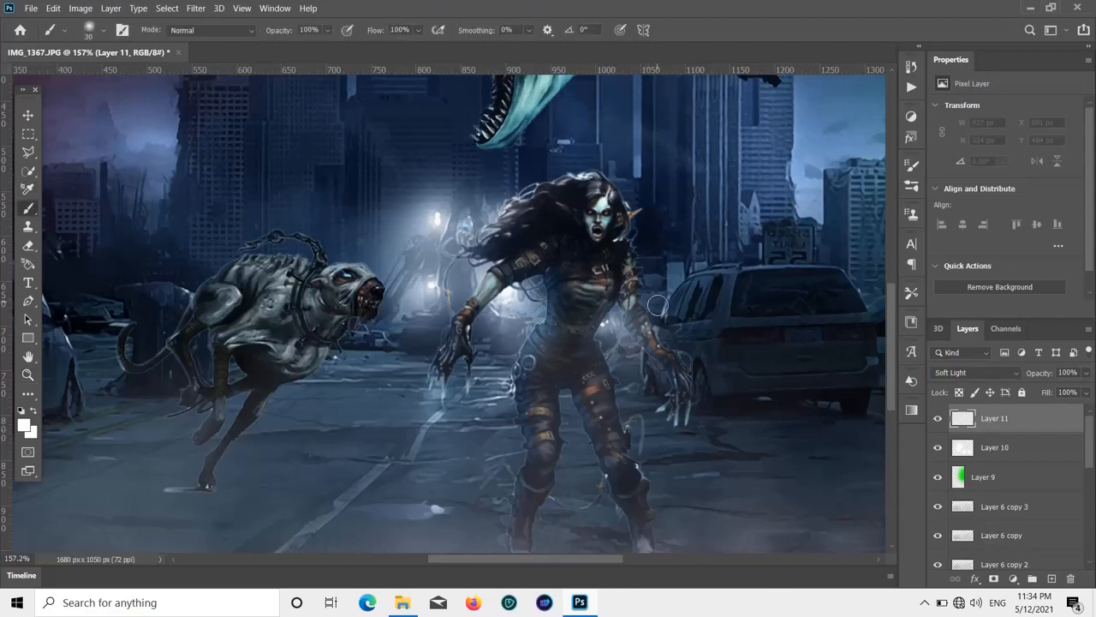
mouse_move(659, 307)
mouse_down()
mouse_move(698, 271)
mouse_move(713, 267)
mouse_move(666, 318)
mouse_move(710, 286)
mouse_move(685, 286)
mouse_move(740, 266)
mouse_up()
- Add a new layer above Layer 11 for the zombie dog's eye glow and set its blend mode to Soft Light
scroll(627, 431, down, 5)
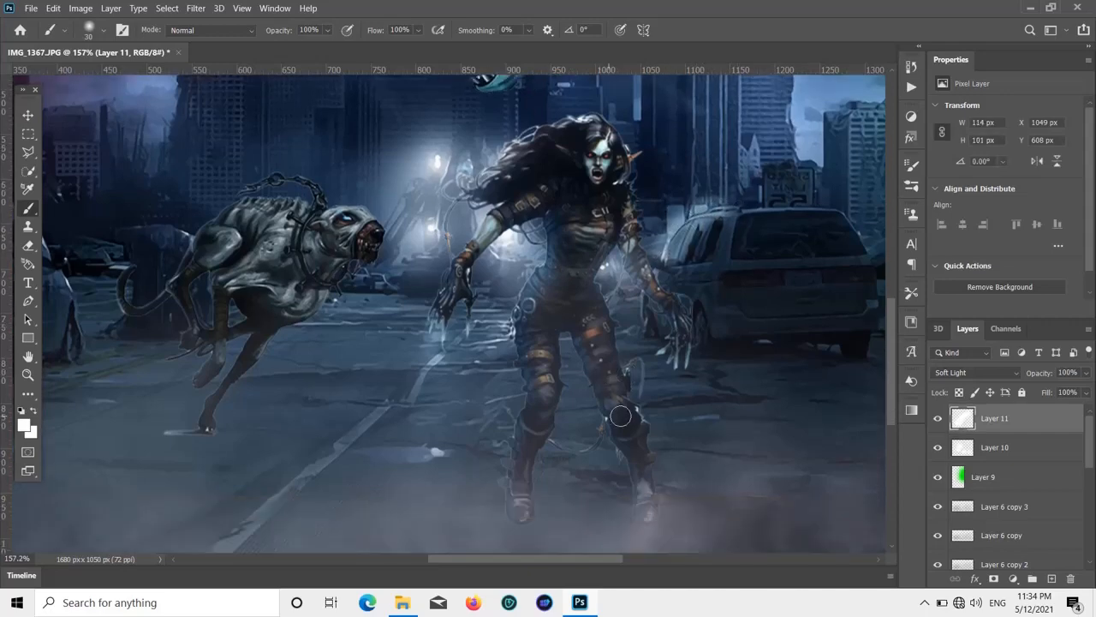
scroll(677, 395, down, 4)
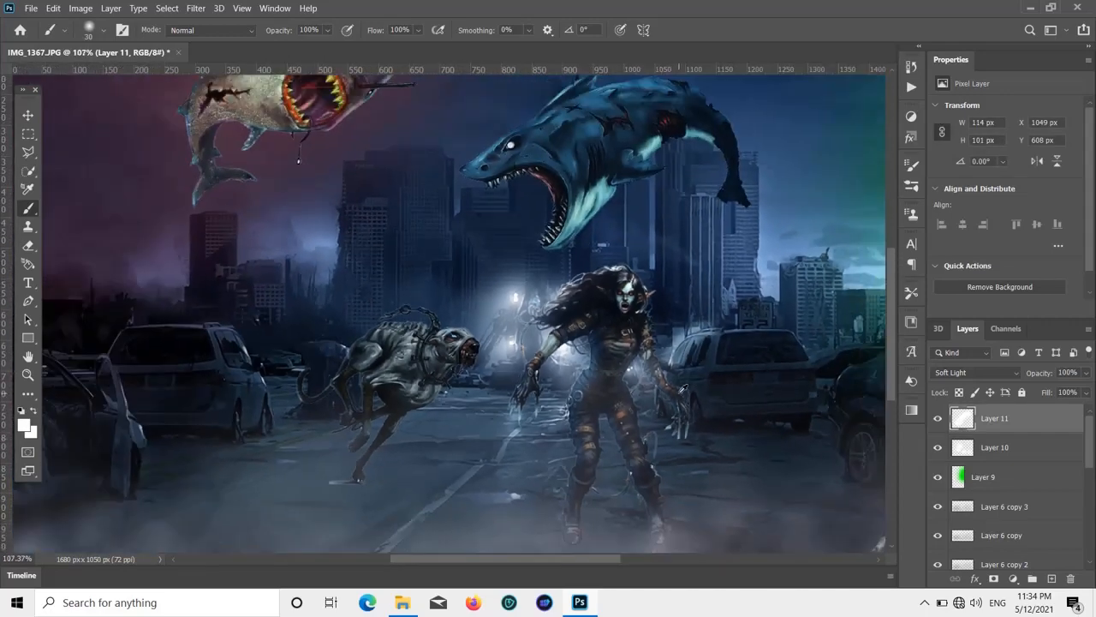
scroll(553, 396, up, 8)
scroll(471, 353, up, 4)
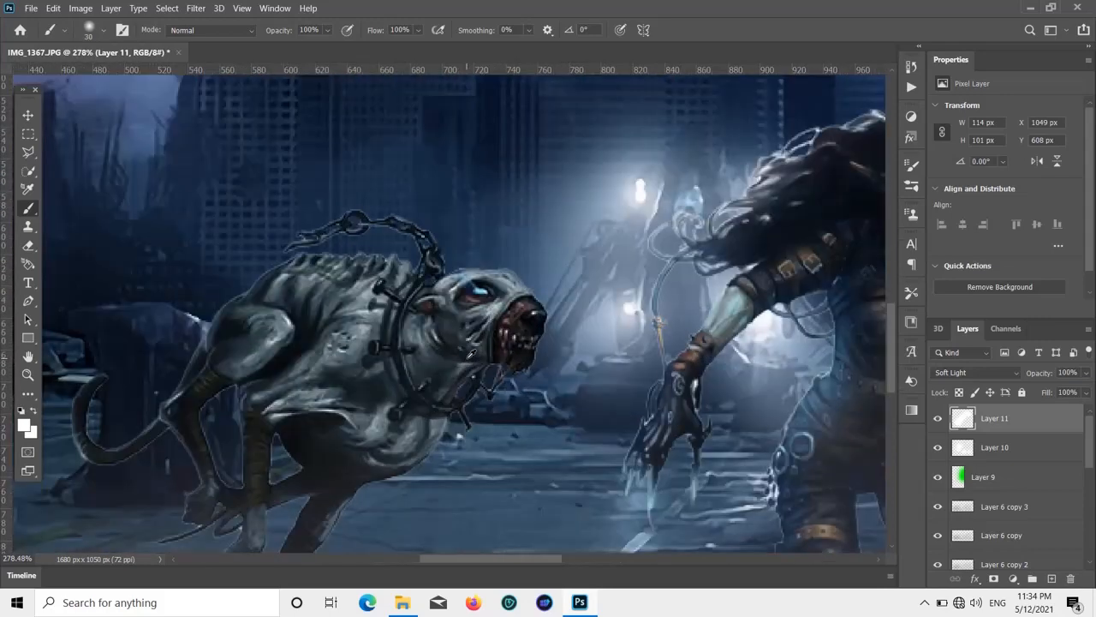
click(1051, 578)
click(990, 373)
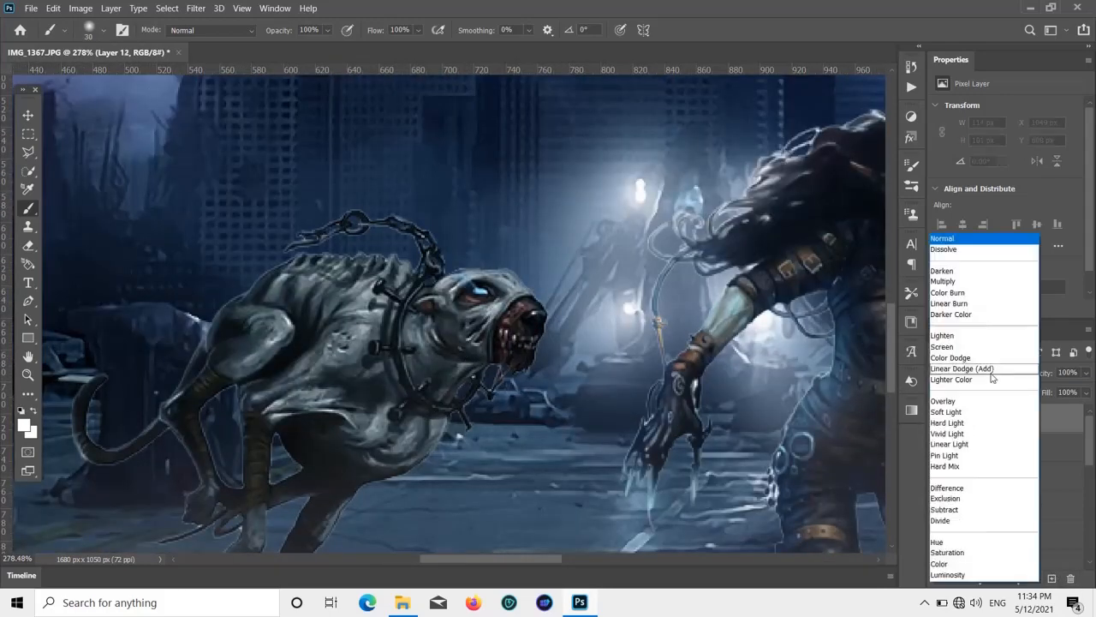
click(981, 400)
- Set the foreground colour to a bright sky blue, about 00c6ff
click(27, 394)
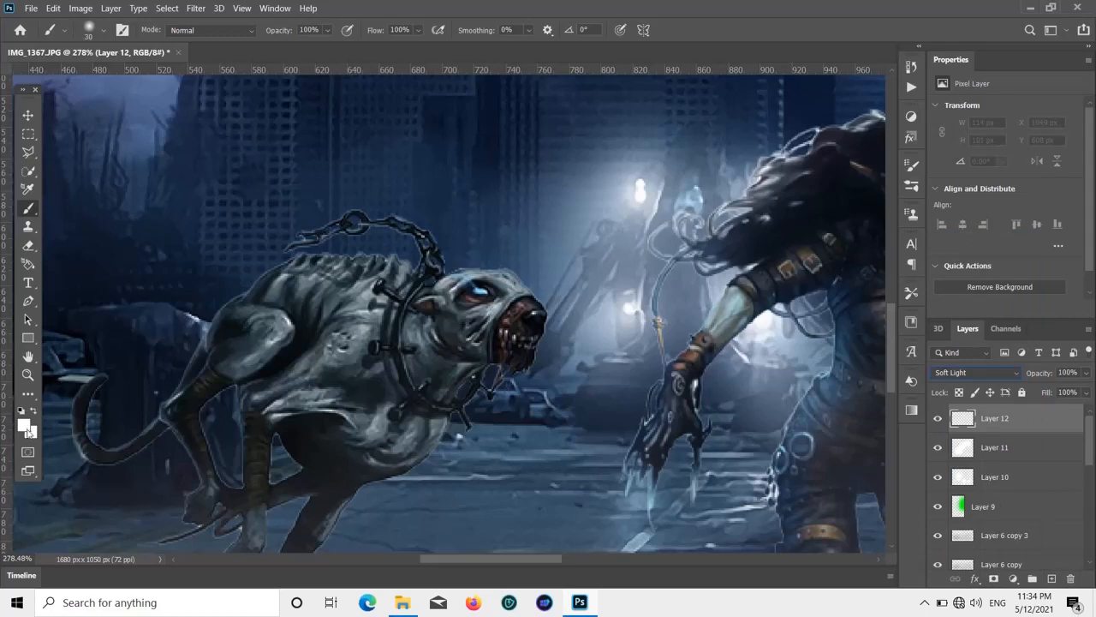
click(24, 426)
drag(853, 323, 860, 351)
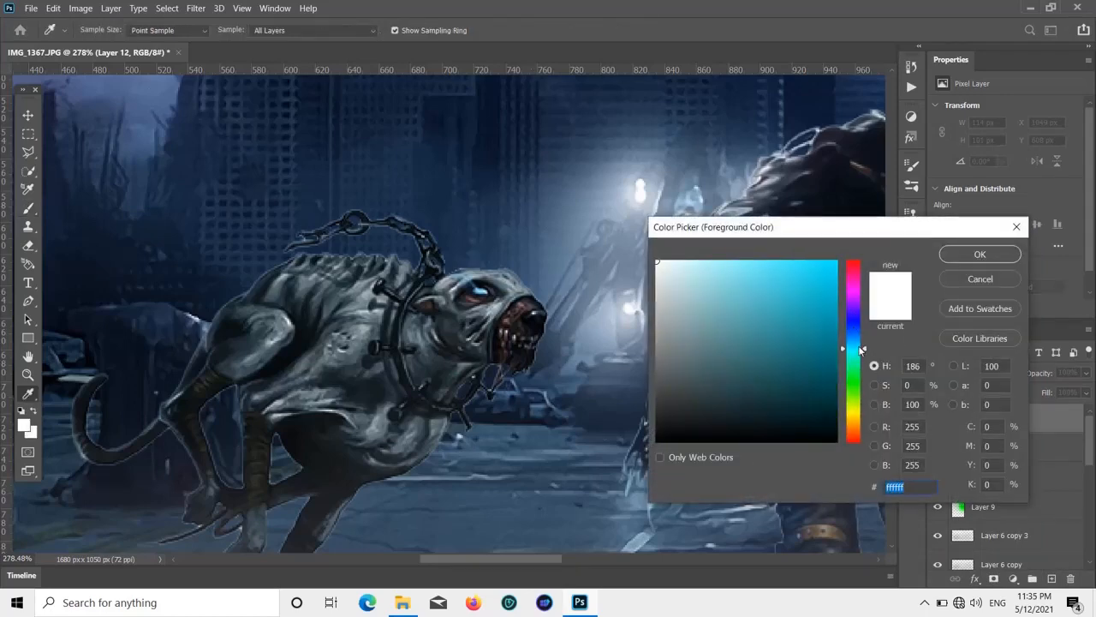
text(00c6ff)
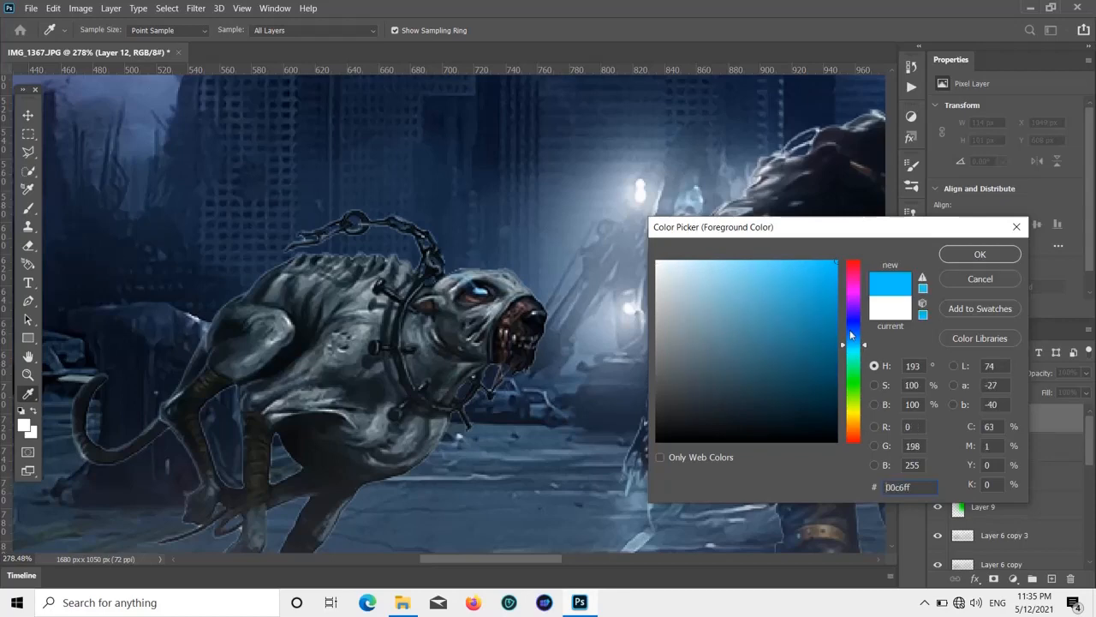
click(980, 255)
- Dab a blue glow on Layer 12 over the zombie dog's eye with the 30 px brush
key(b)
click(475, 296)
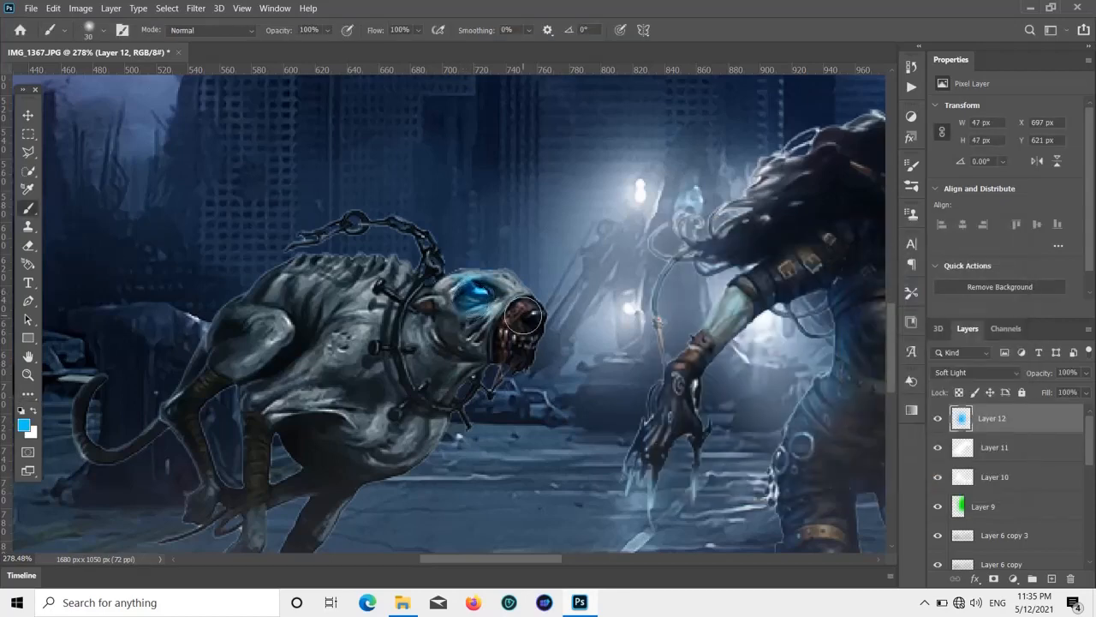
click(483, 294)
- Try a blue stroke on Layer 12 across the zombie dog's shoulder and ribs, then undo it
scroll(482, 294, down, 5)
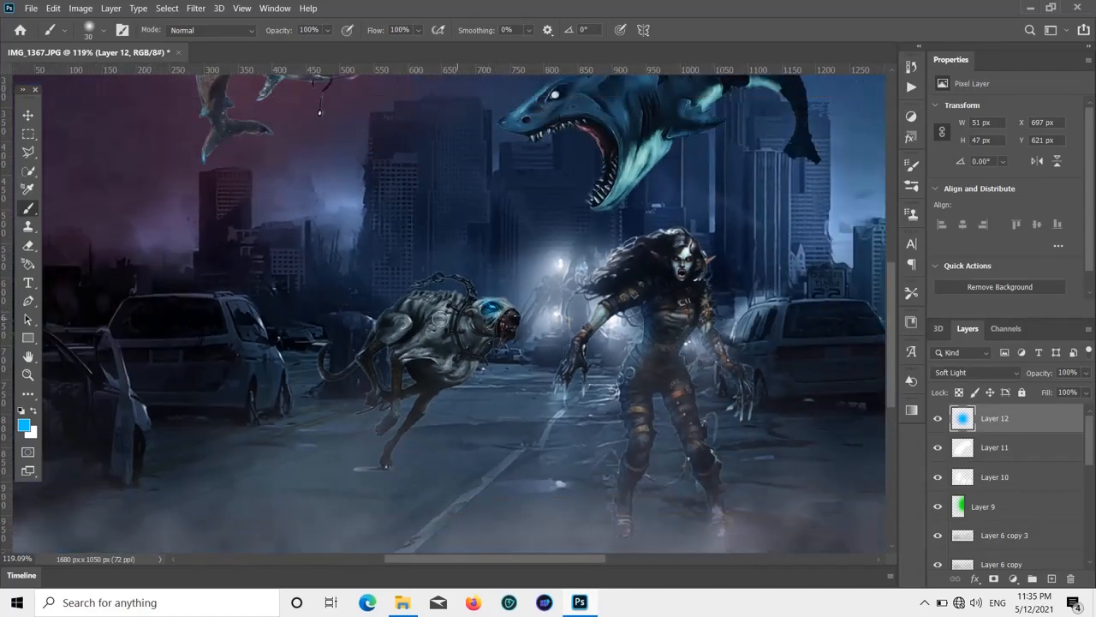
drag(444, 310, 424, 341)
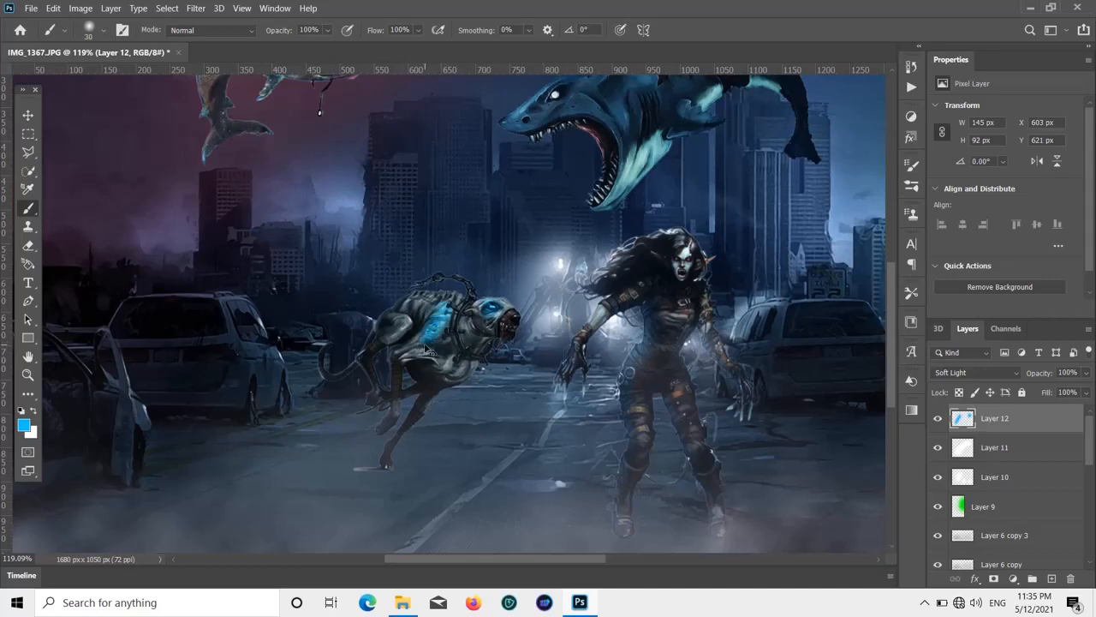
key(ctrl+z)
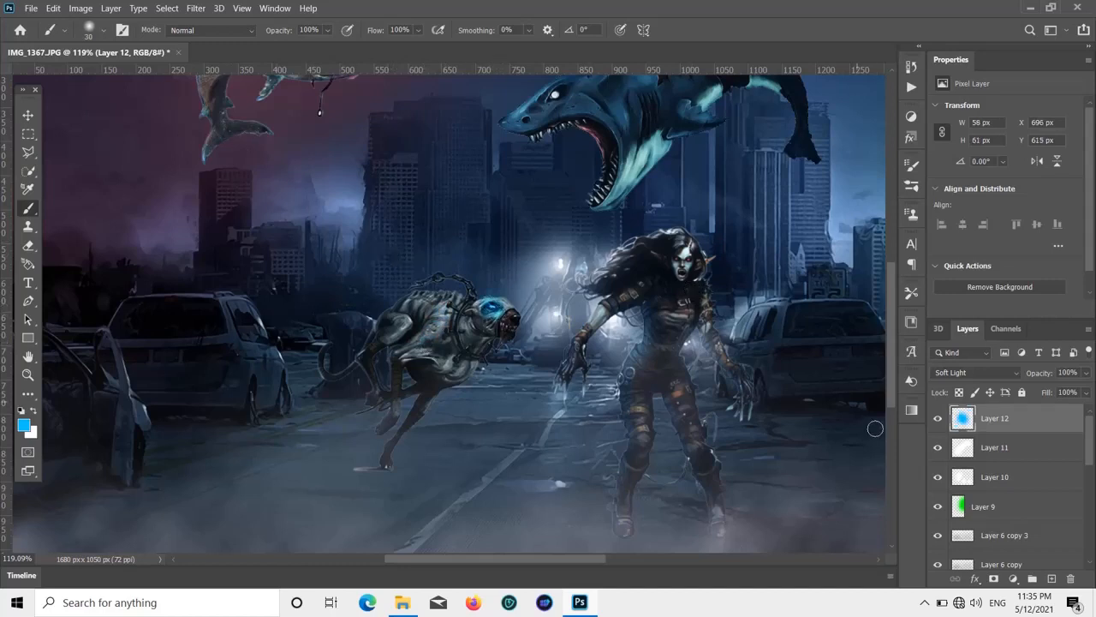
- Add a new layer above Layer 12 and set its blend mode to Soft Light
click(1052, 578)
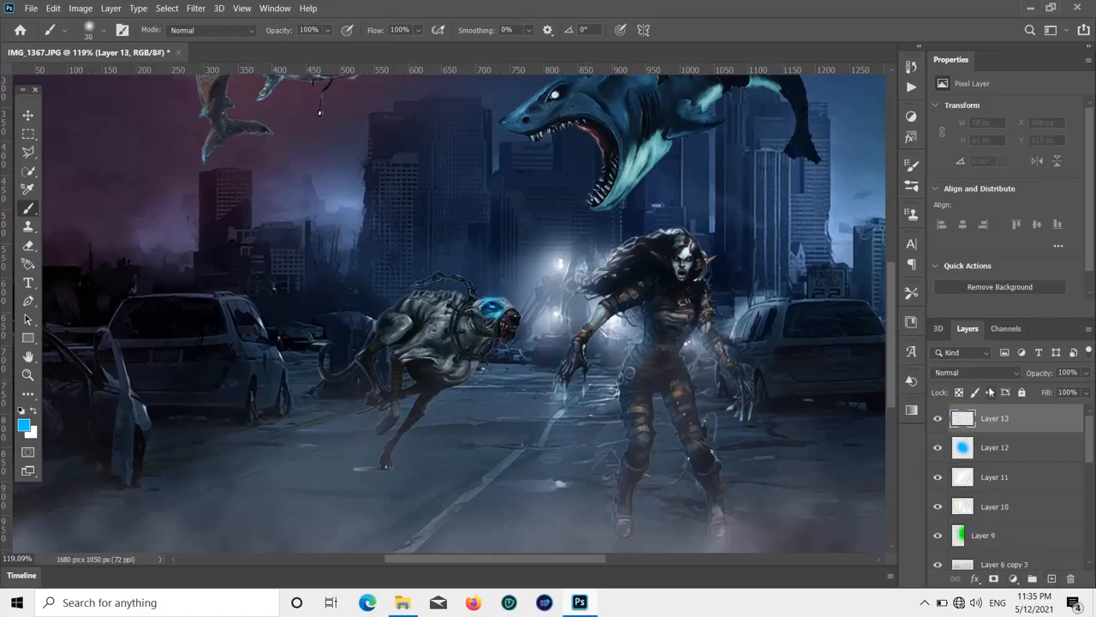
click(992, 375)
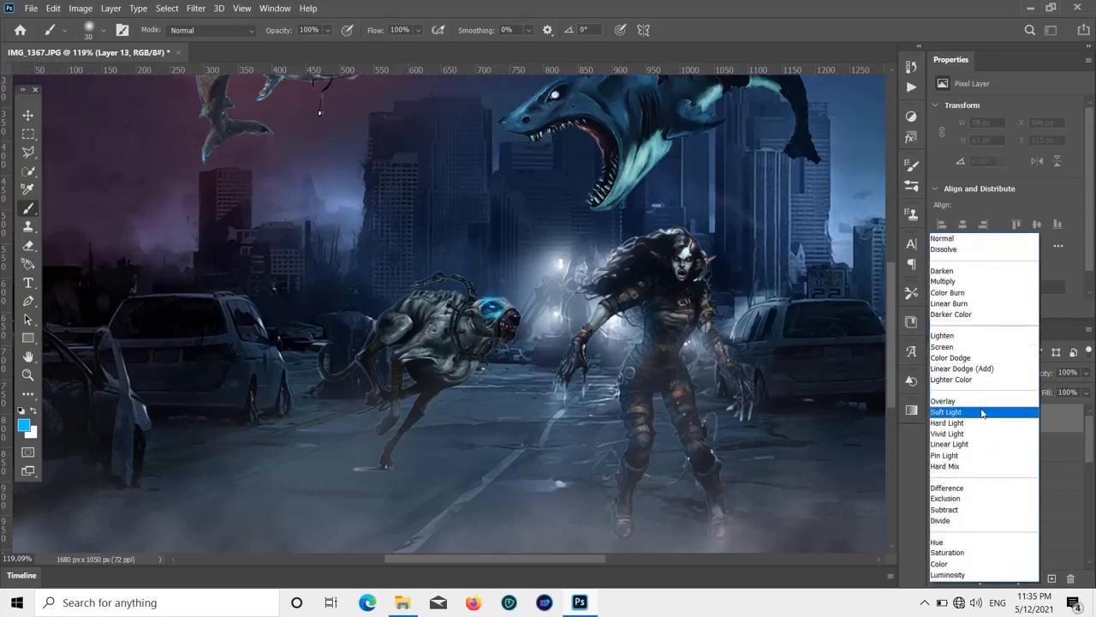
click(982, 414)
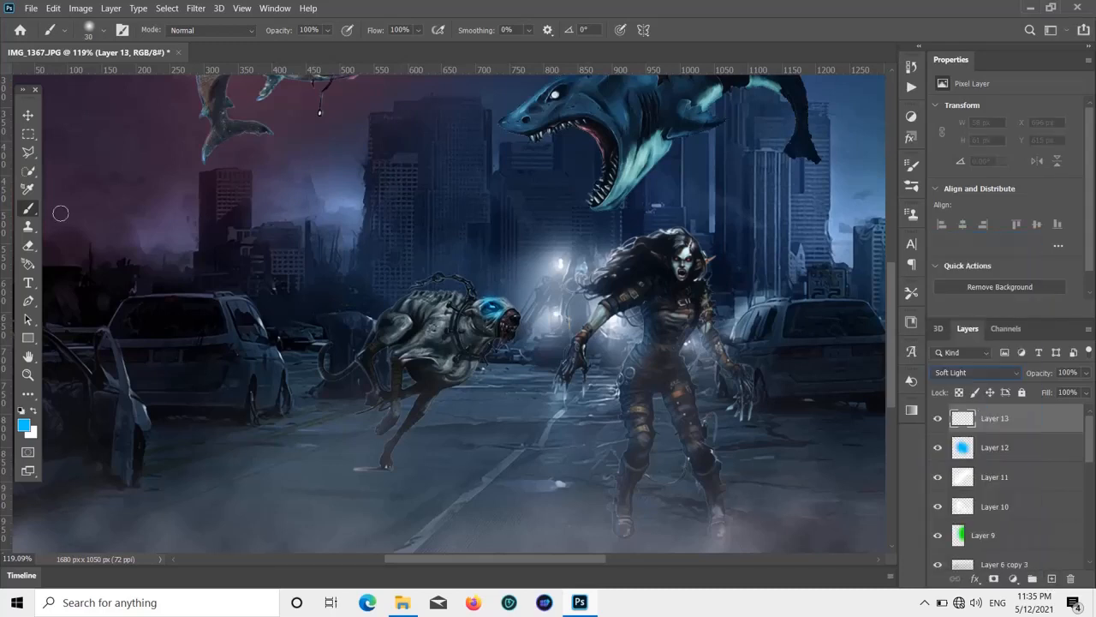
- Set the foreground colour to pure red, ff0000
click(21, 426)
drag(854, 275, 859, 257)
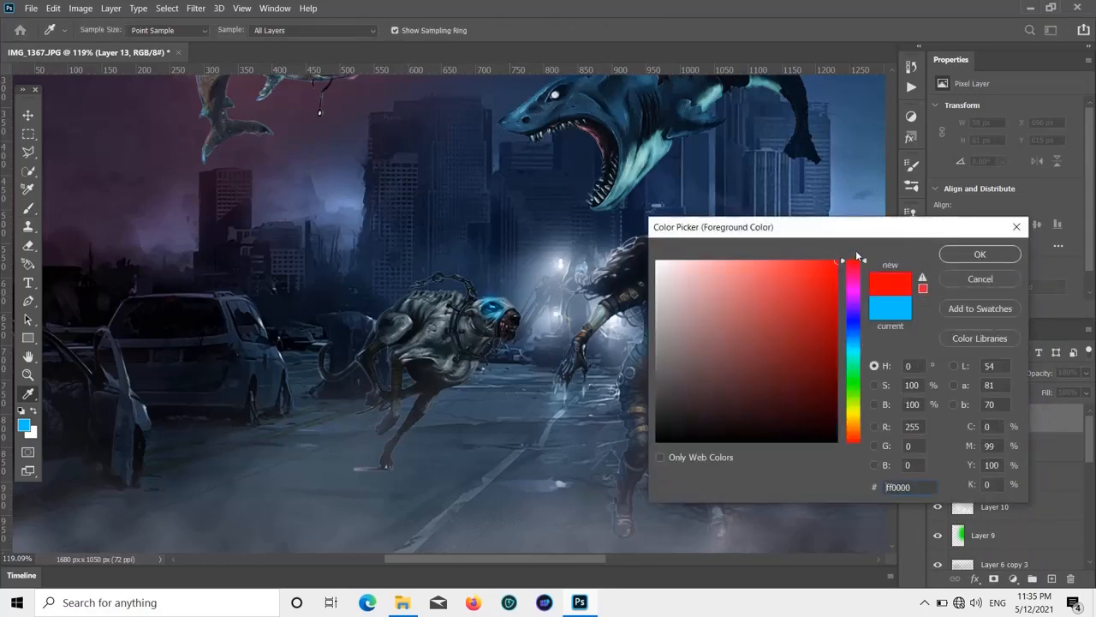
click(955, 260)
- Dab a red glow on Layer 13 over both of the zombie woman's eyes with the 20 px brush
scroll(677, 342, up, 5)
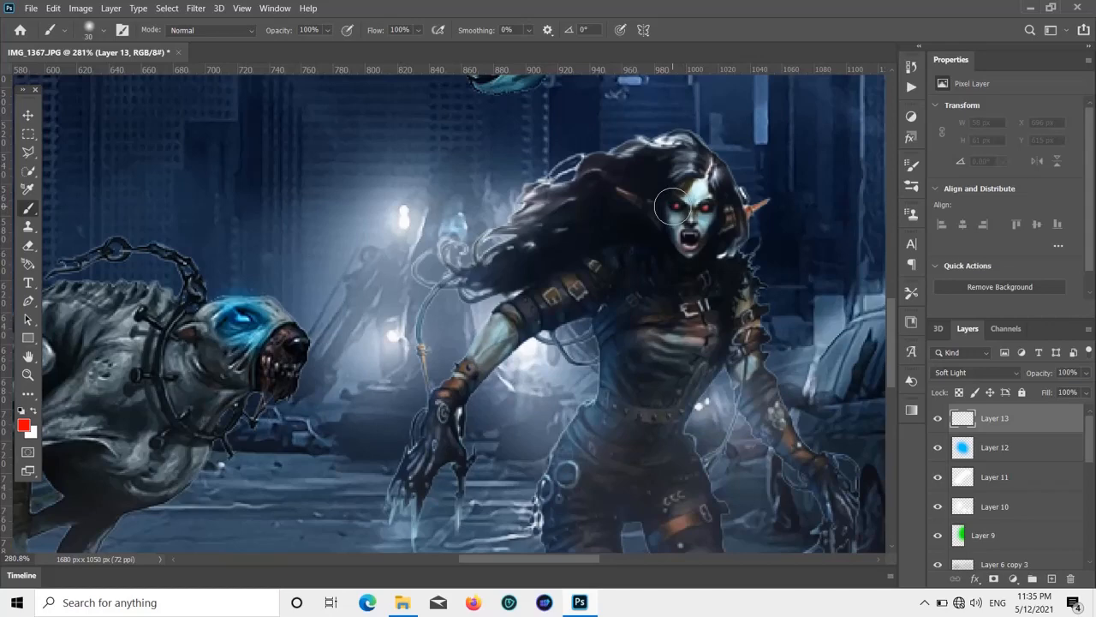
key(bracketleft)
click(674, 205)
click(706, 206)
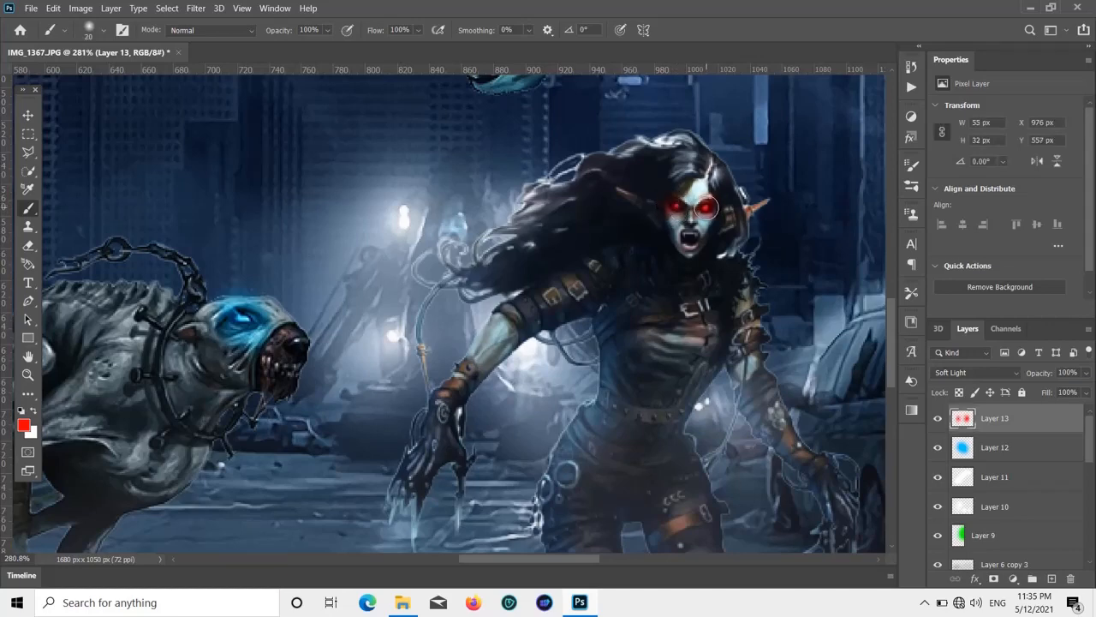
scroll(692, 214, down, 7)
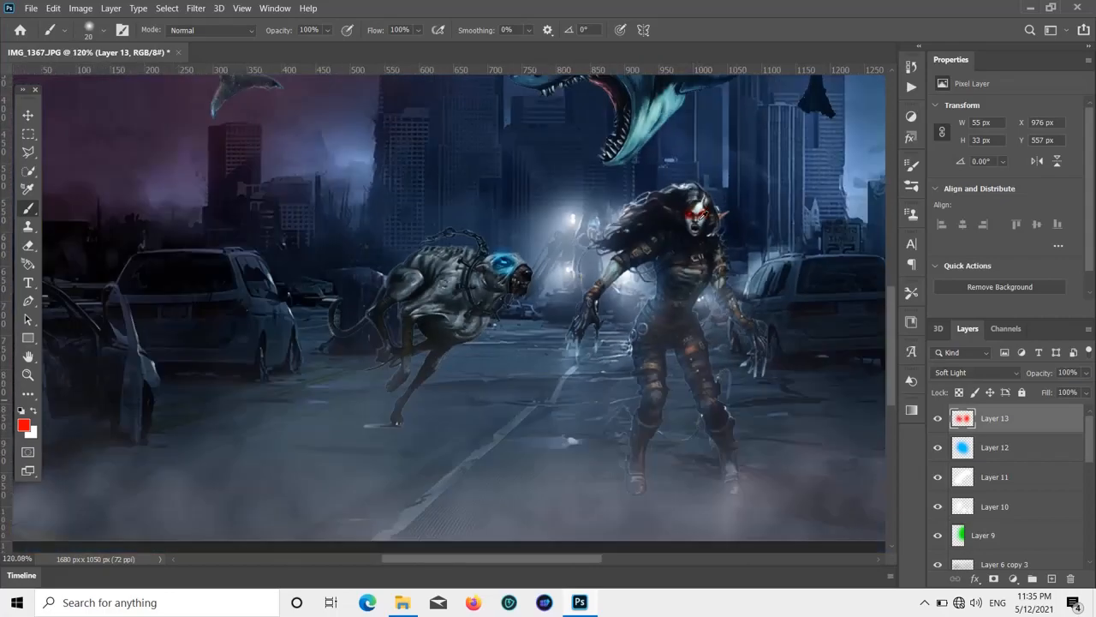
scroll(702, 234, up, 4)
scroll(702, 221, up, 4)
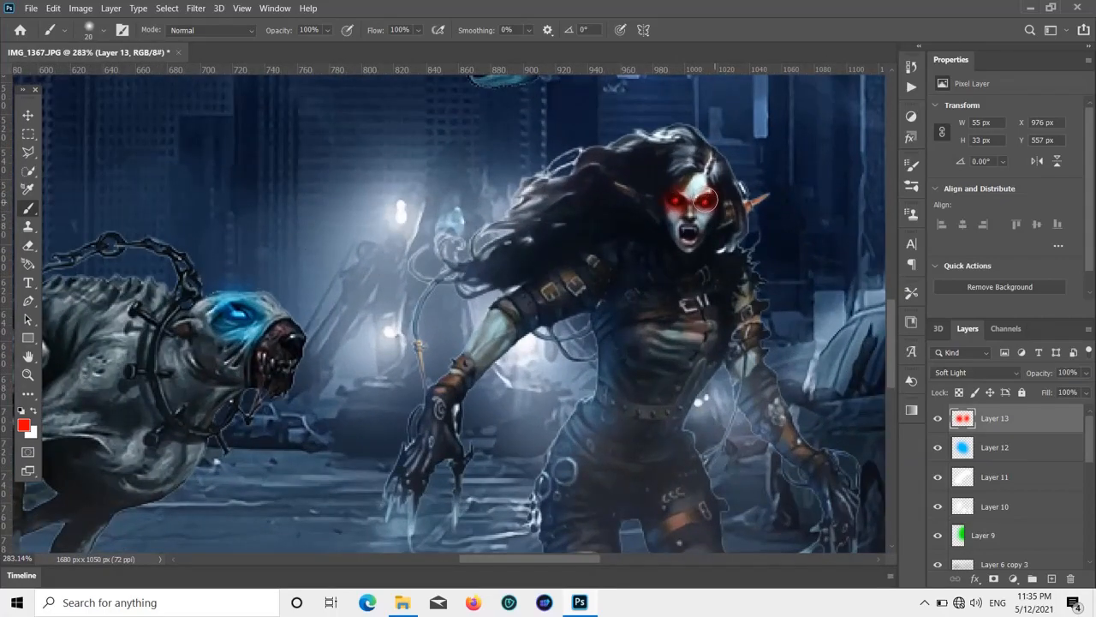
scroll(698, 205, down, 9)
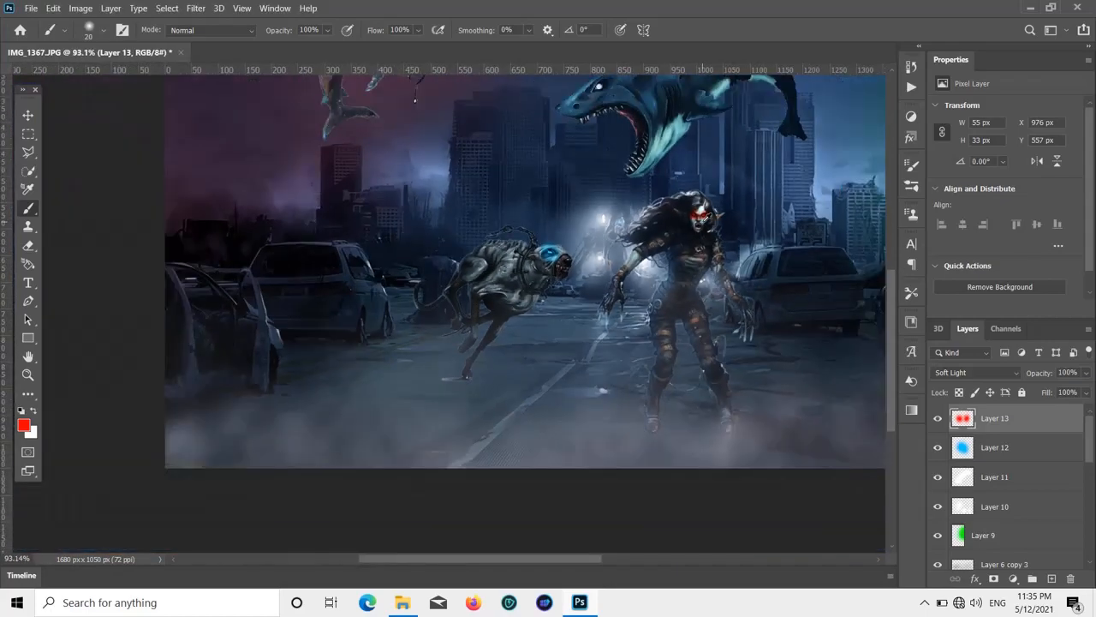
- Dab red glows on Layer 13 over the grey shark's eyes and the blue shark's eye
scroll(347, 199, up, 9)
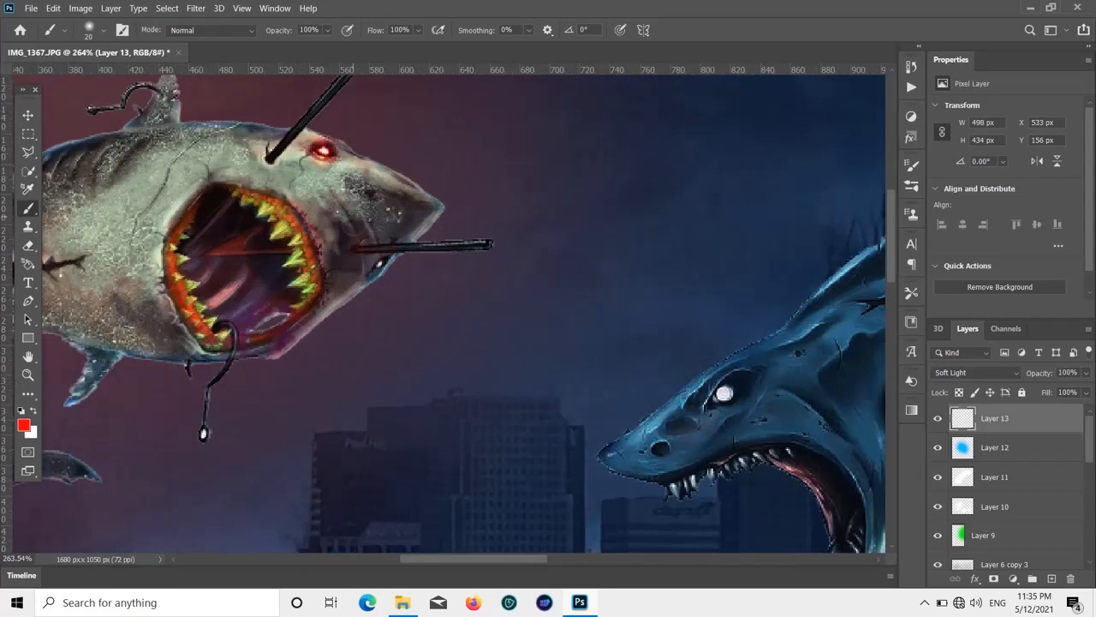
scroll(436, 264, down, 8)
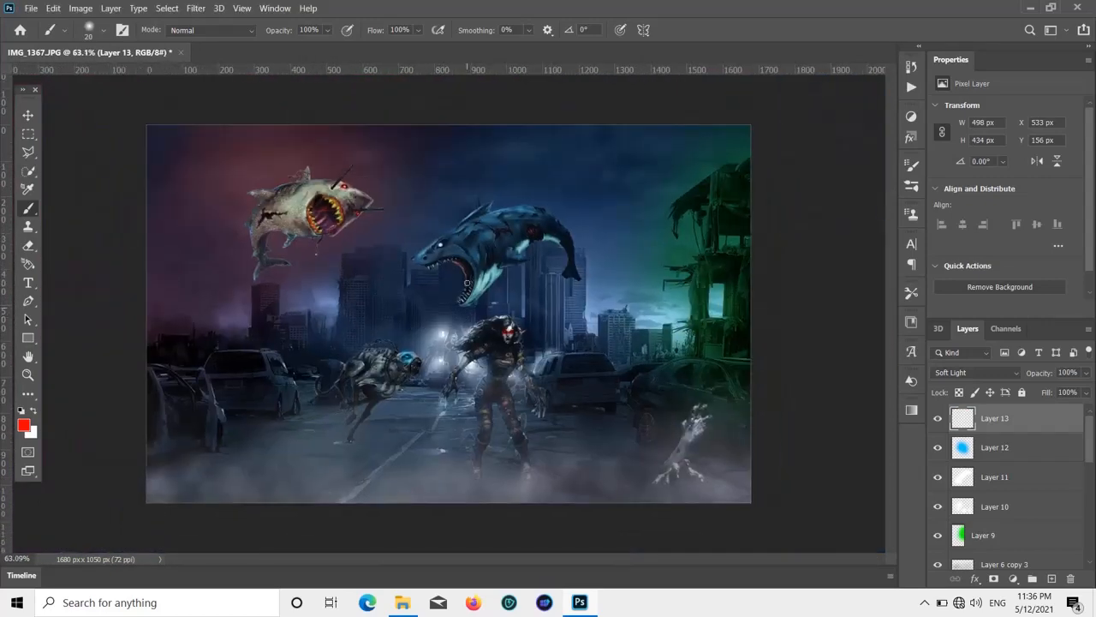
scroll(467, 283, up, 6)
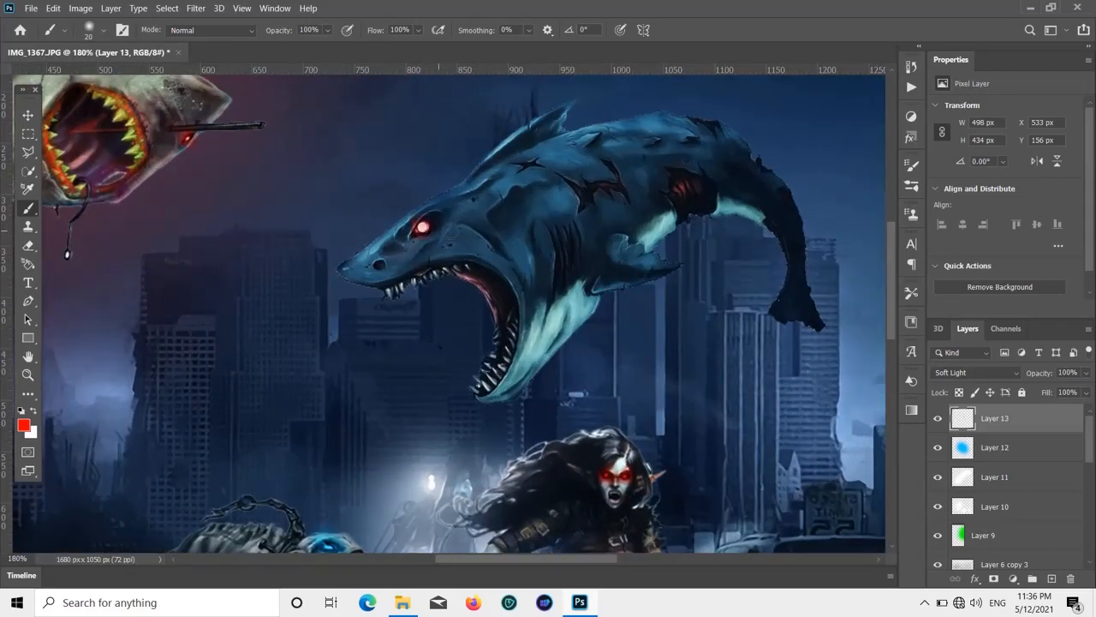
scroll(533, 243, down, 10)
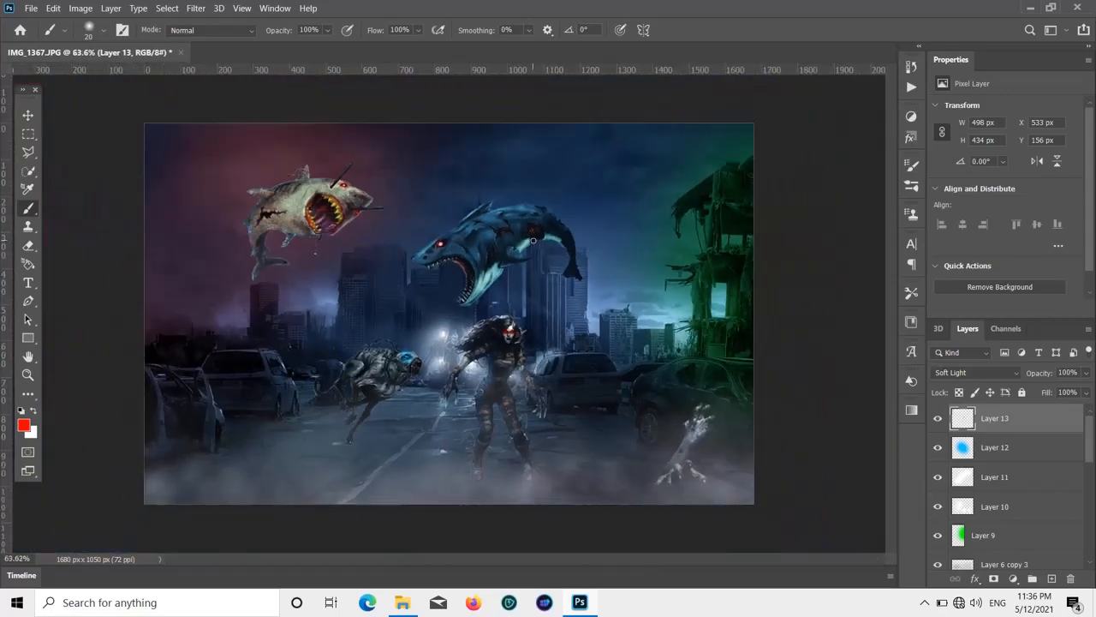
- Paint red over the blue shark's large side gash with the 20 px brush and its small back cut with the 9 px brush
scroll(532, 243, up, 9)
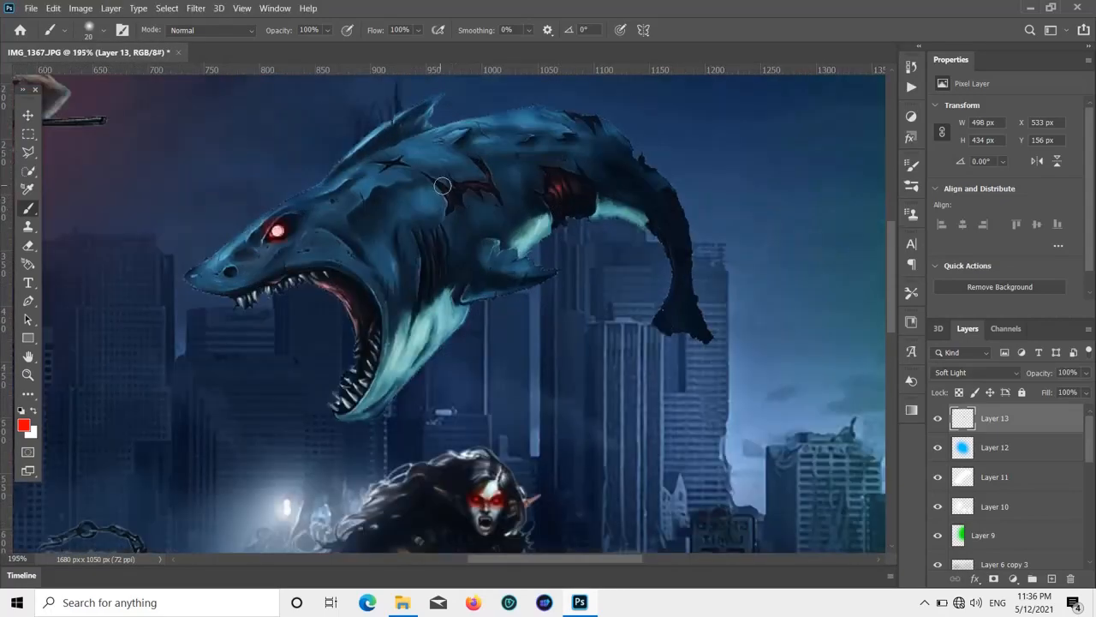
mouse_move(442, 186)
mouse_down()
mouse_move(454, 210)
mouse_move(430, 175)
mouse_move(462, 210)
mouse_move(460, 188)
mouse_move(491, 186)
mouse_move(482, 174)
mouse_move(500, 202)
mouse_up()
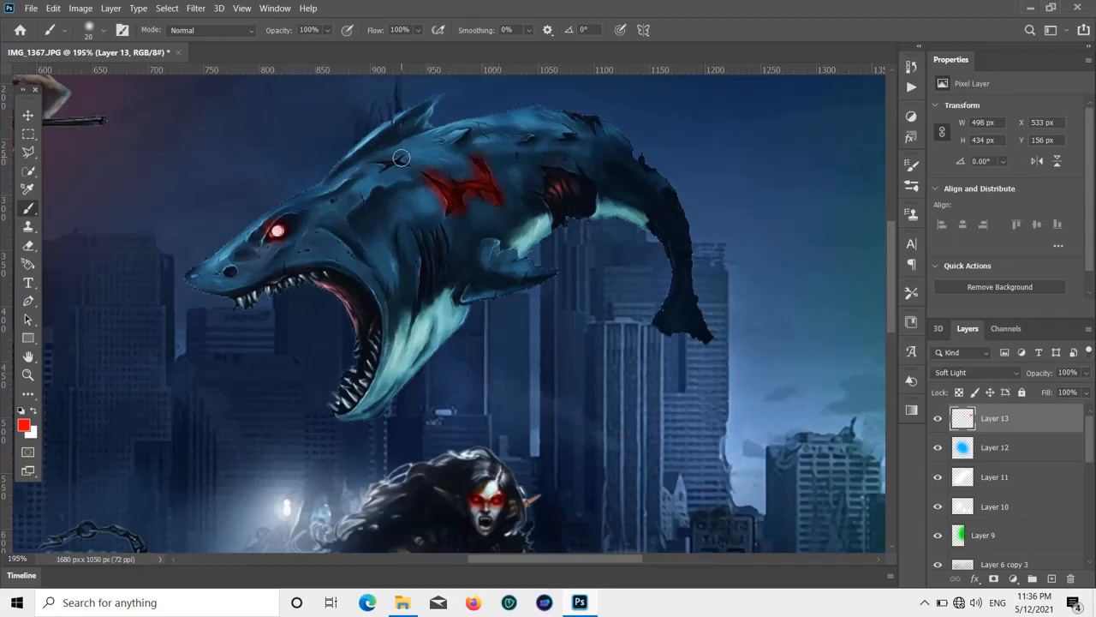
key(bracketleft)
key(bracketleft)
scroll(401, 157, up, 3)
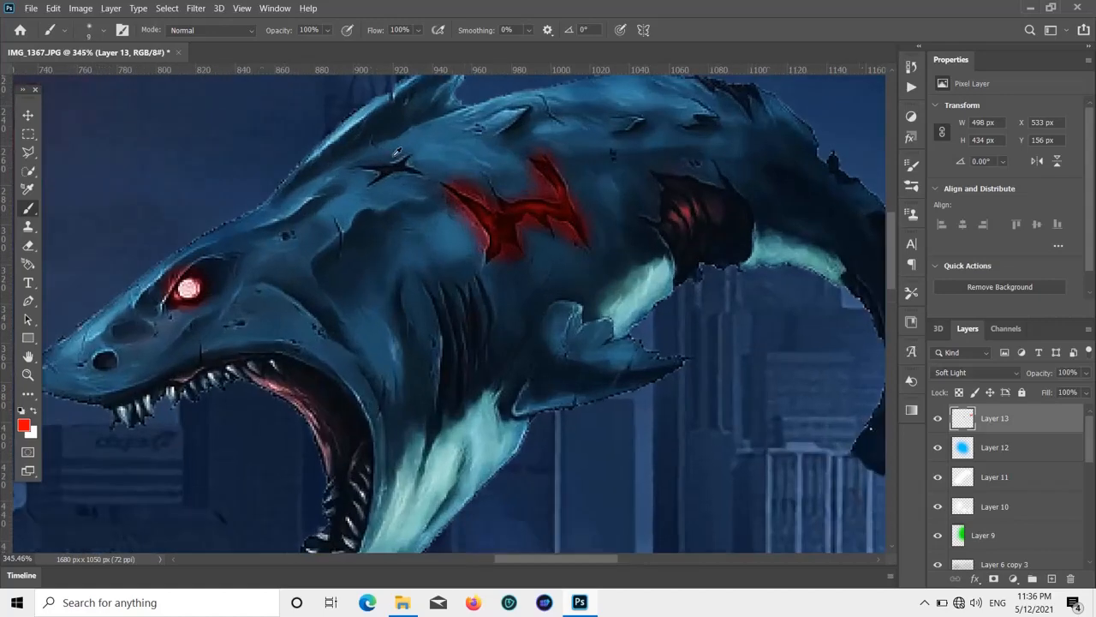
scroll(397, 152, up, 2)
mouse_move(338, 163)
mouse_down()
mouse_move(432, 179)
mouse_move(401, 152)
mouse_move(415, 163)
mouse_move(384, 171)
mouse_up()
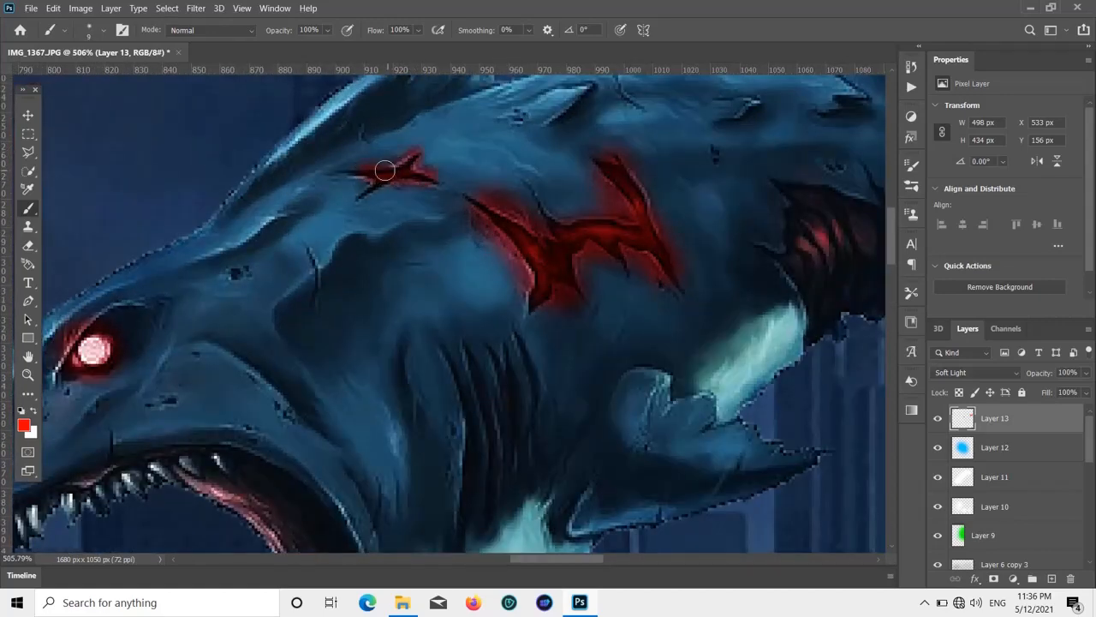
scroll(458, 192, down, 5)
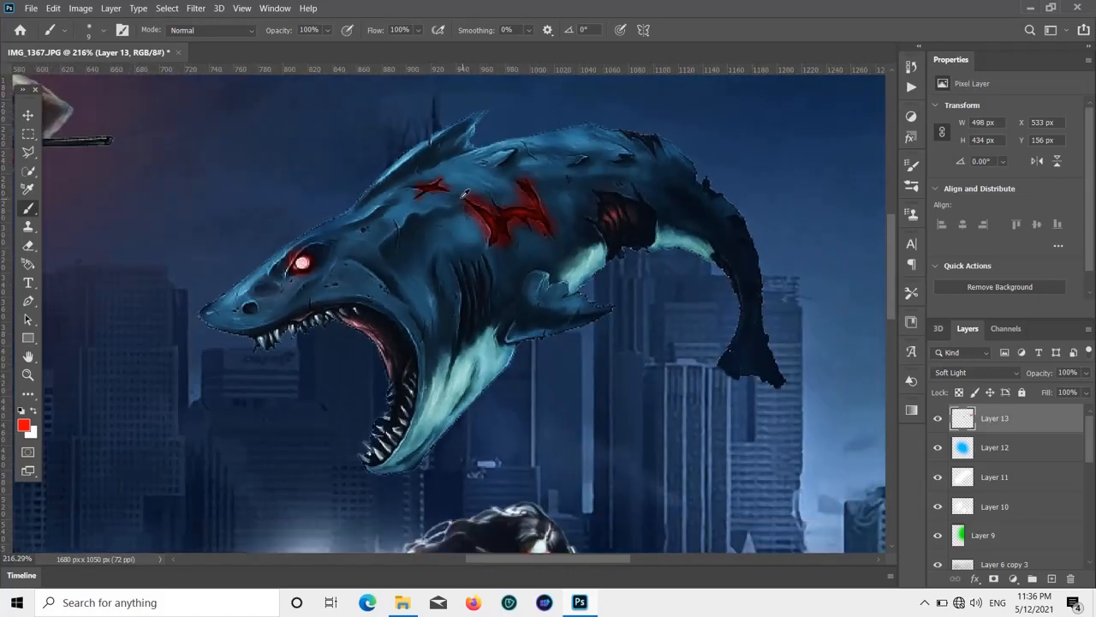
- Paint red over the open rib wound near the blue shark's tail with the 9 px brush
scroll(599, 212, up, 3)
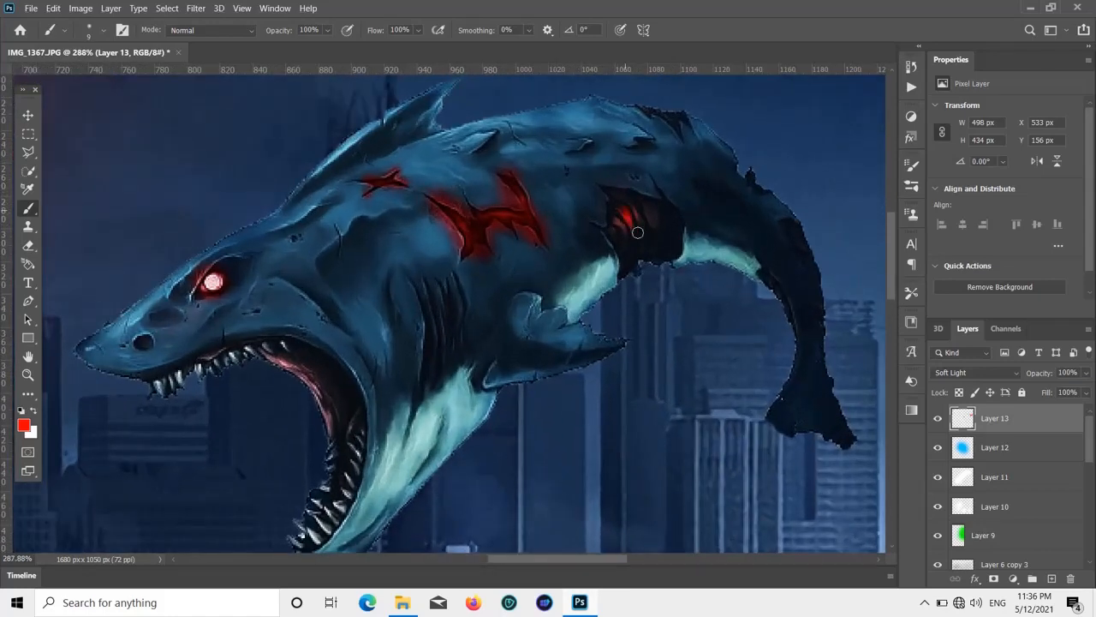
mouse_move(642, 217)
mouse_down()
mouse_move(626, 195)
mouse_move(649, 208)
mouse_move(660, 239)
mouse_up()
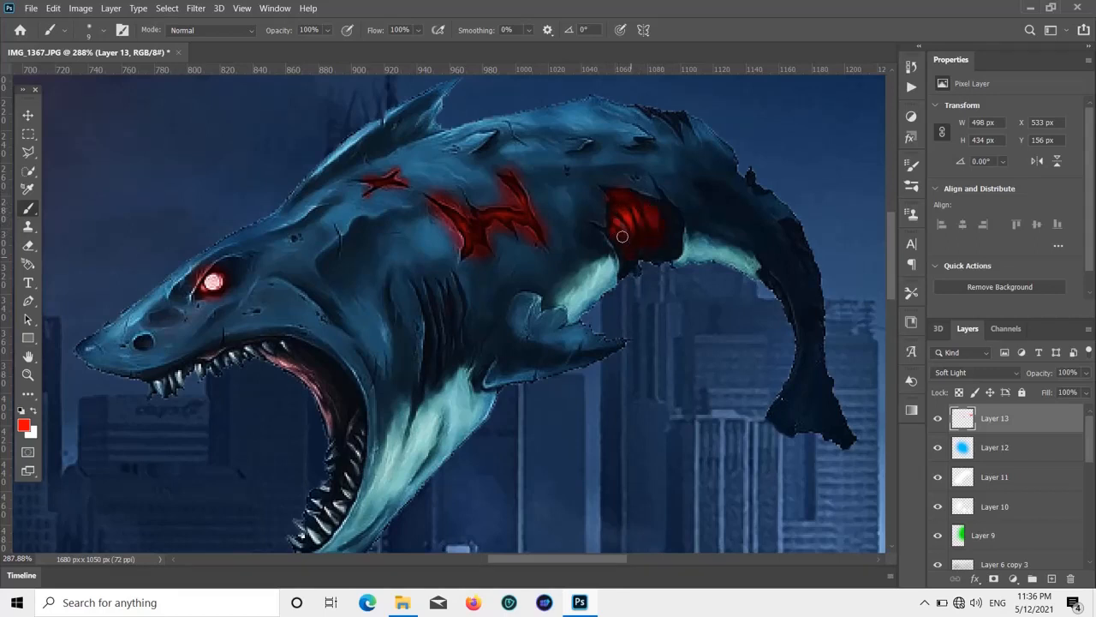
drag(632, 265, 635, 268)
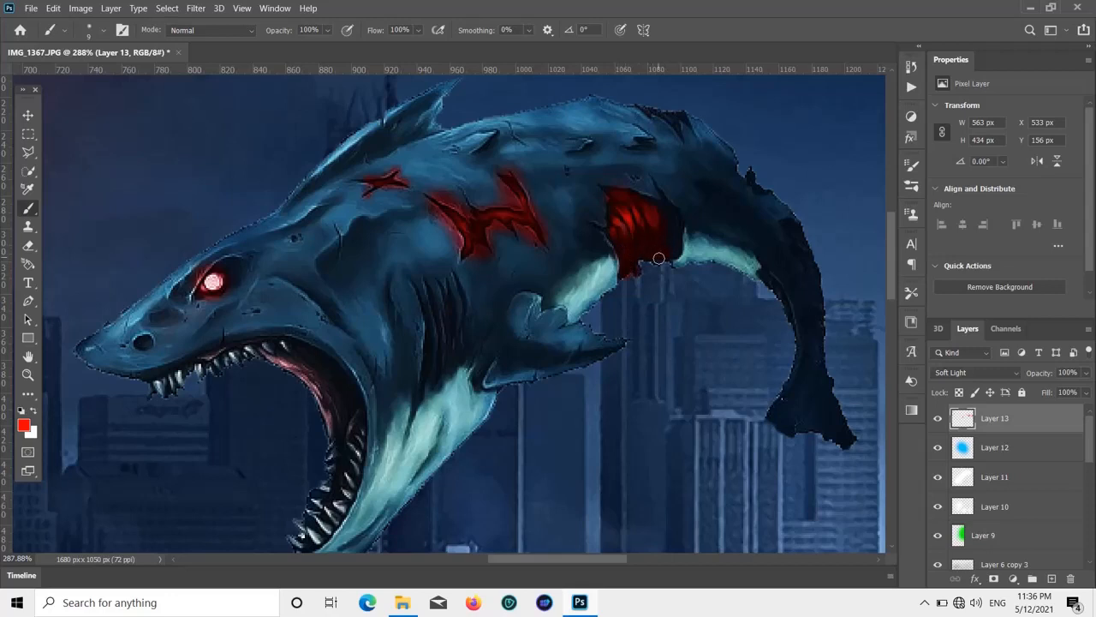
mouse_move(658, 257)
mouse_down()
mouse_move(673, 237)
mouse_move(664, 209)
mouse_move(678, 249)
mouse_up()
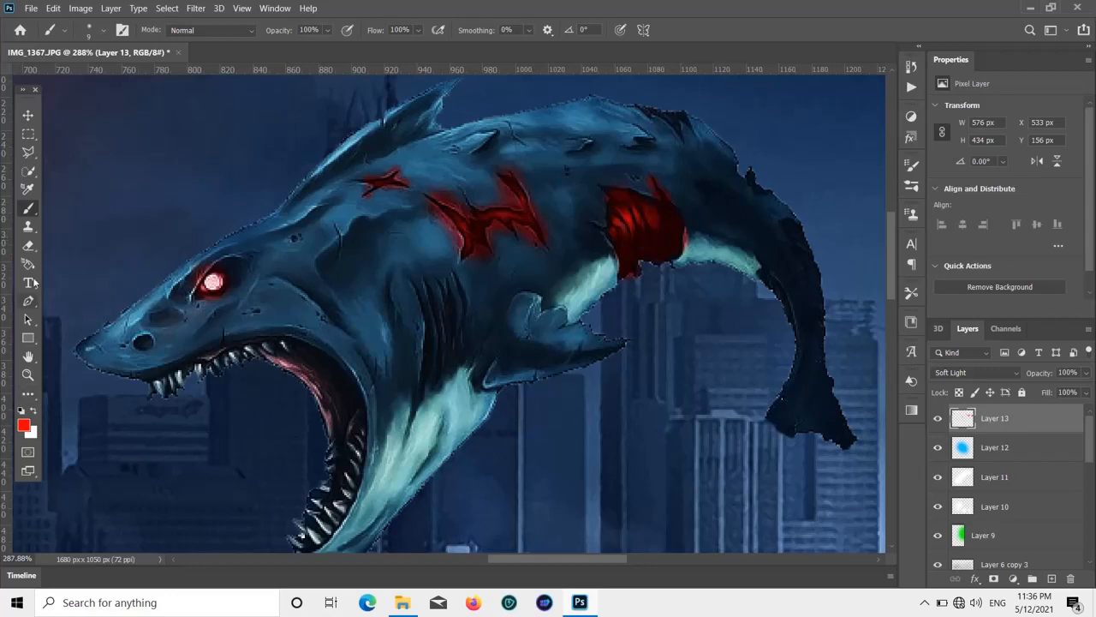
- Clean up the red paint along the upper edge of the blue shark's rib wound with the 3 px Eraser
click(27, 245)
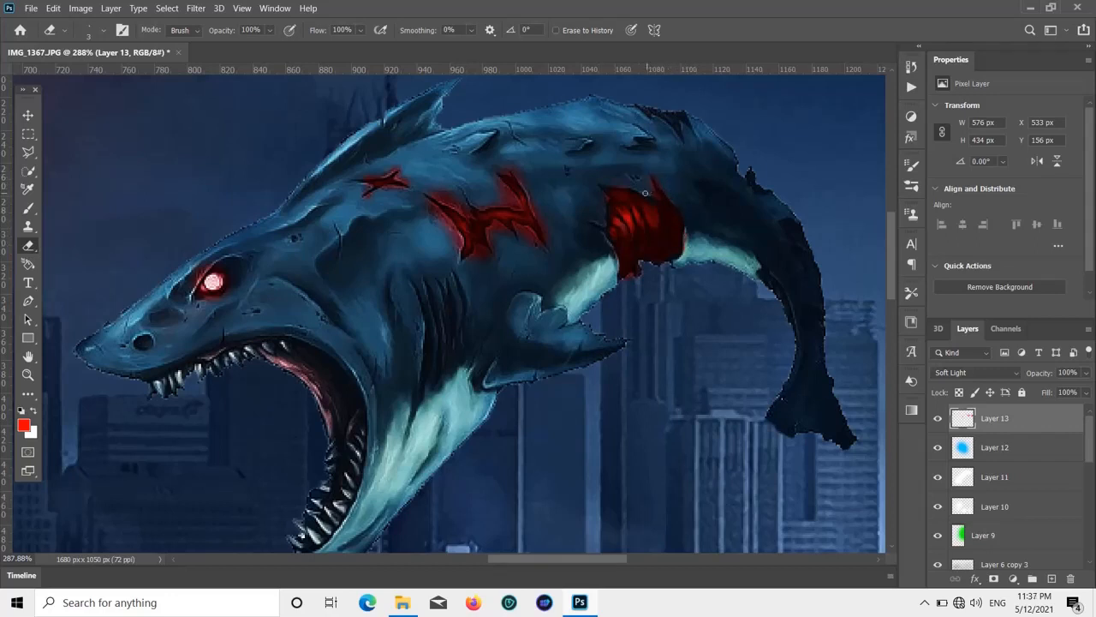
scroll(646, 194, down, 8)
scroll(644, 192, up, 9)
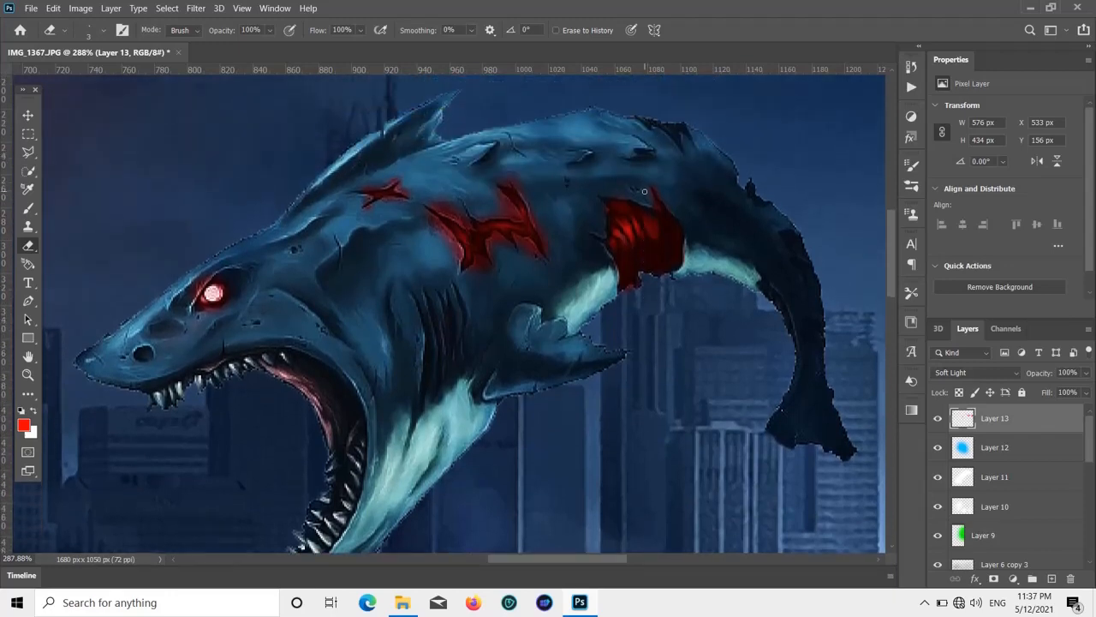
scroll(645, 191, up, 4)
scroll(329, 167, down, 7)
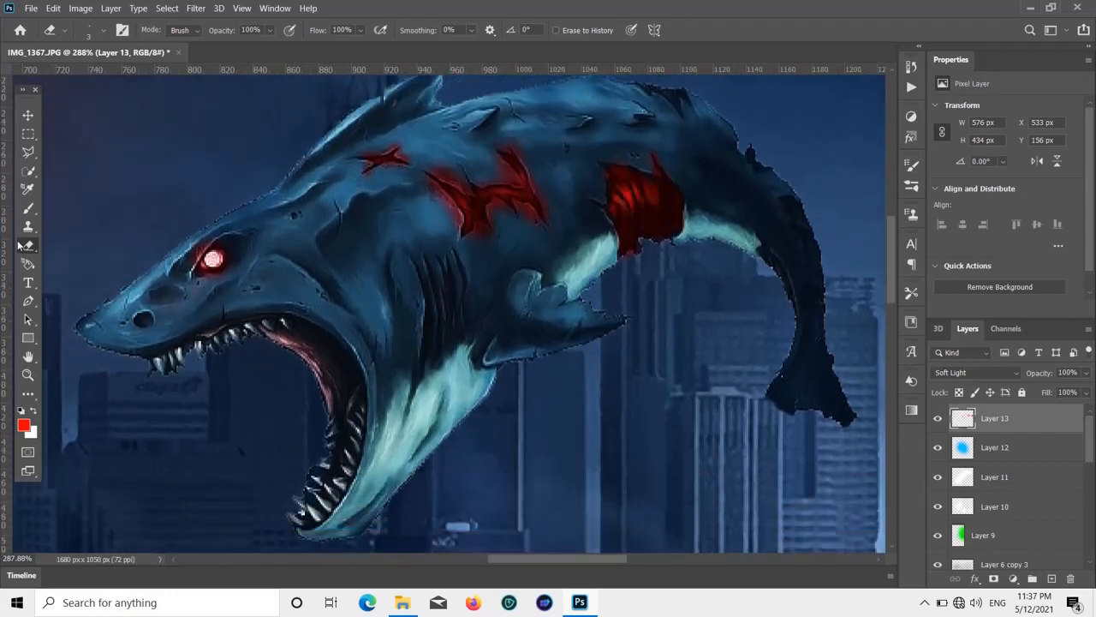
- Paint red along the inside of the blue shark's mouth with the 9 px brush
click(28, 208)
mouse_move(286, 339)
mouse_down()
mouse_move(330, 408)
mouse_move(335, 395)
mouse_up()
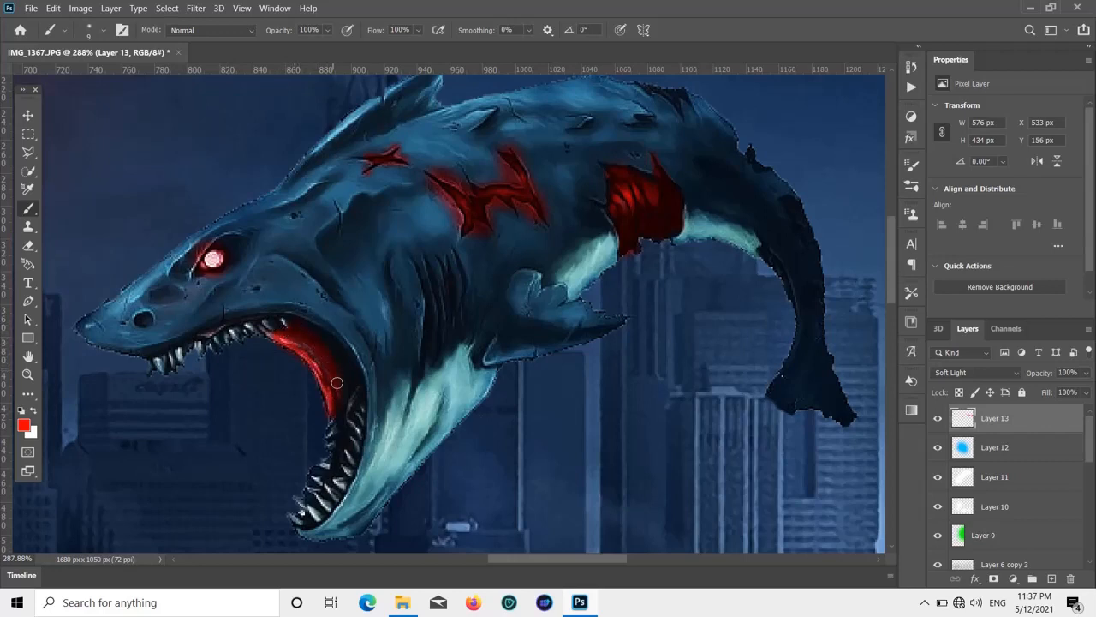
mouse_move(310, 333)
mouse_down()
mouse_move(339, 387)
mouse_move(338, 463)
mouse_move(324, 486)
mouse_up()
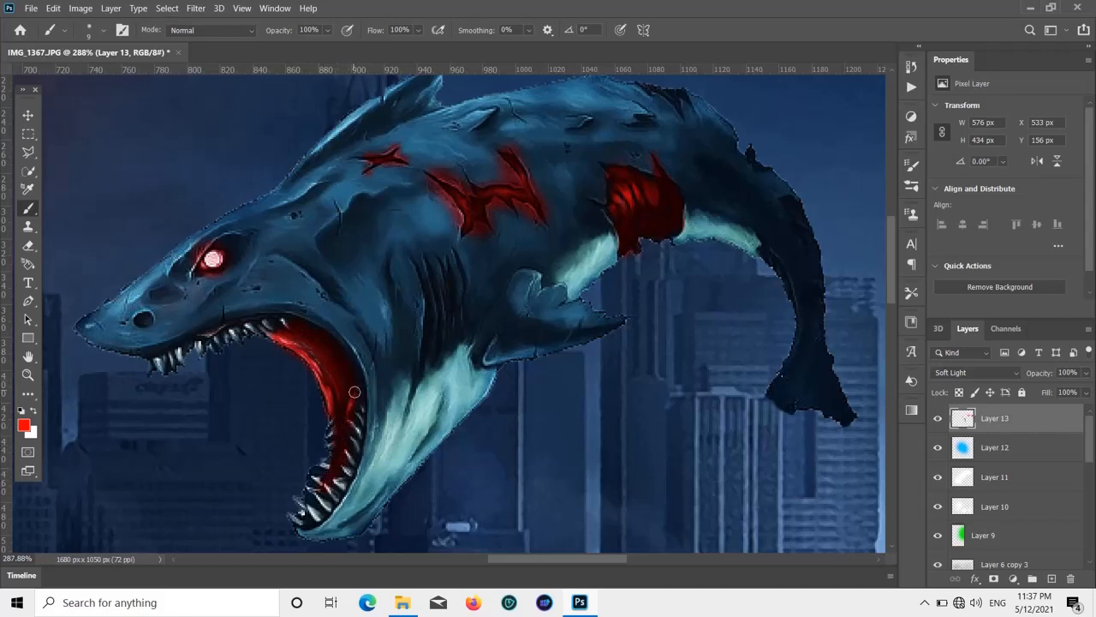
- Paint red over the blue shark's upper teeth and lower-jaw teeth on Layer 13
scroll(342, 454, down, 3)
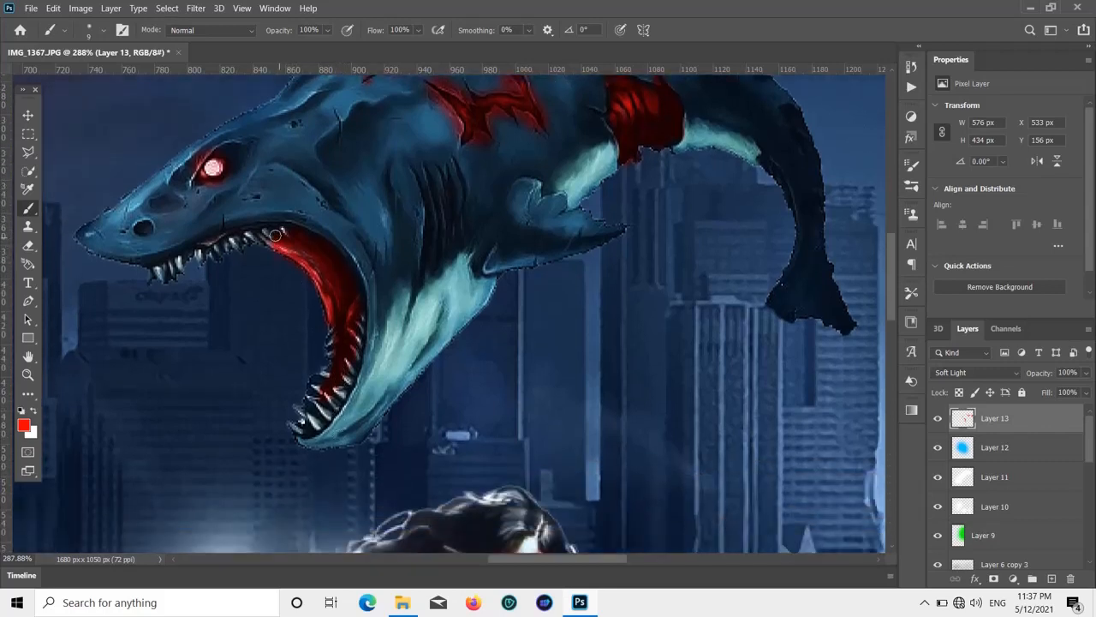
drag(279, 235, 152, 276)
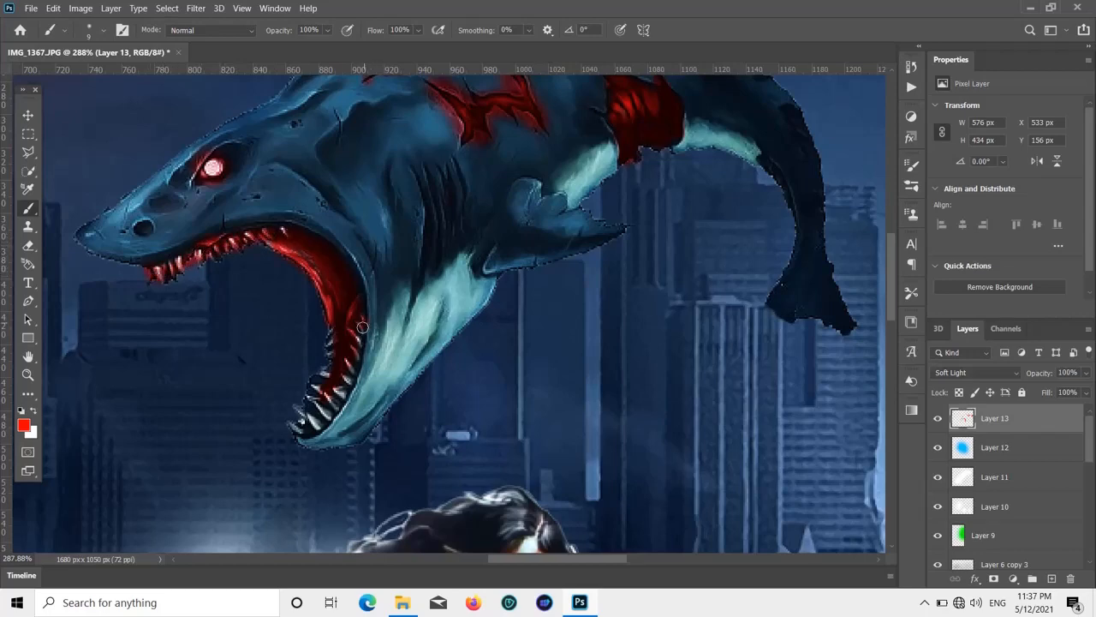
mouse_move(311, 429)
mouse_down()
mouse_move(293, 430)
mouse_move(328, 348)
mouse_move(328, 318)
mouse_up()
mouse_move(317, 409)
mouse_down()
mouse_move(299, 423)
mouse_move(341, 312)
mouse_move(333, 302)
mouse_up()
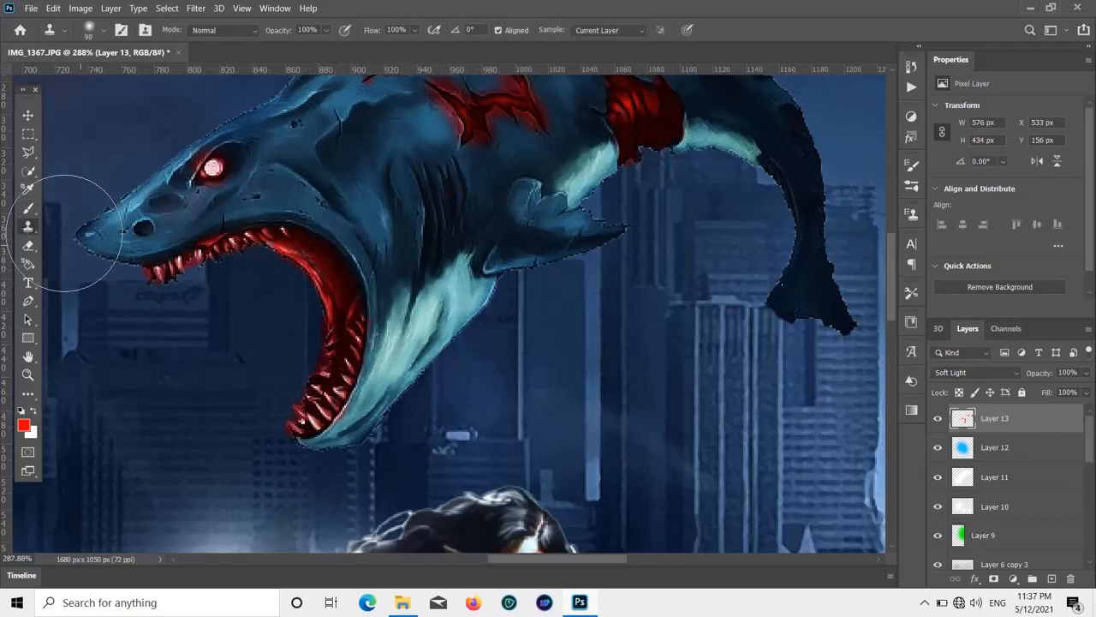
- Clean up the red paint around the blue shark's lower jaw with the 3 px Eraser
click(28, 245)
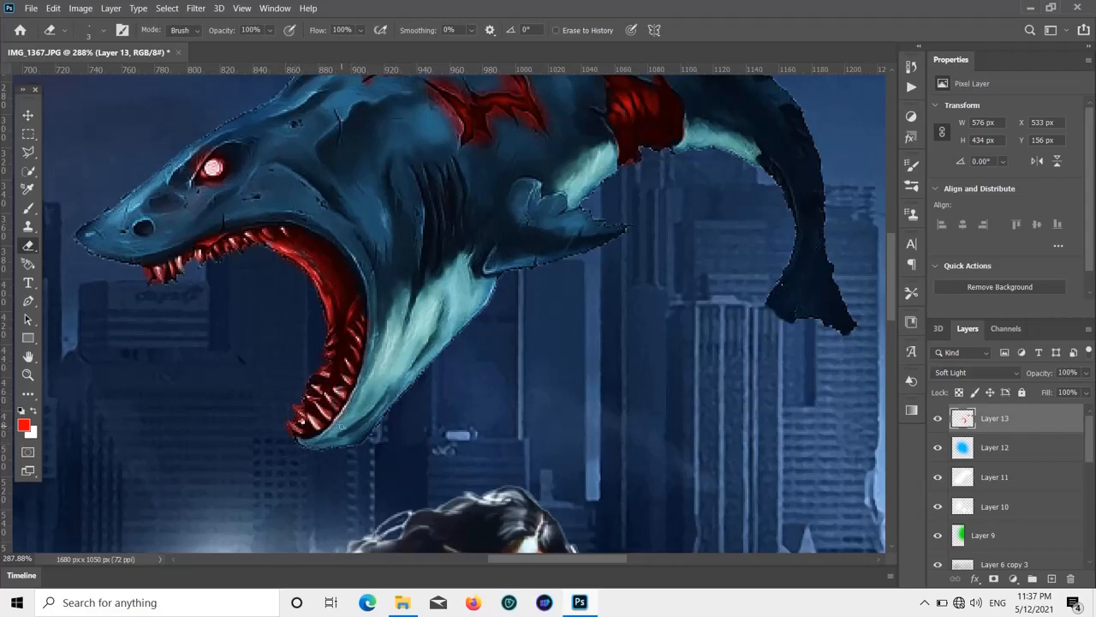
scroll(446, 438, down, 11)
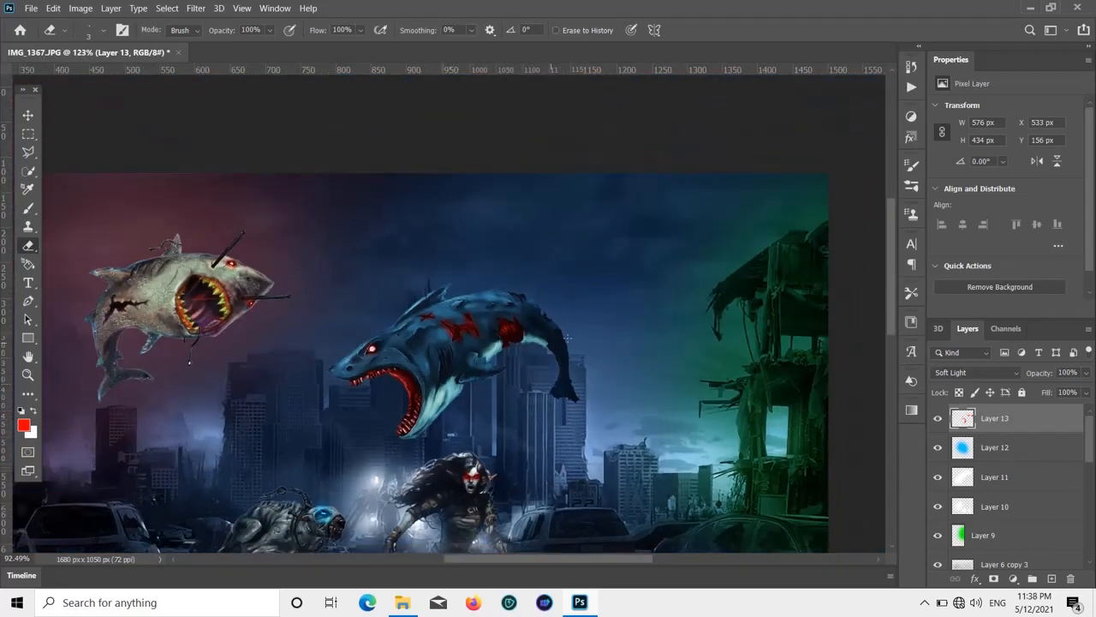
scroll(571, 327, down, 1)
scroll(570, 328, down, 2)
scroll(566, 324, down, 2)
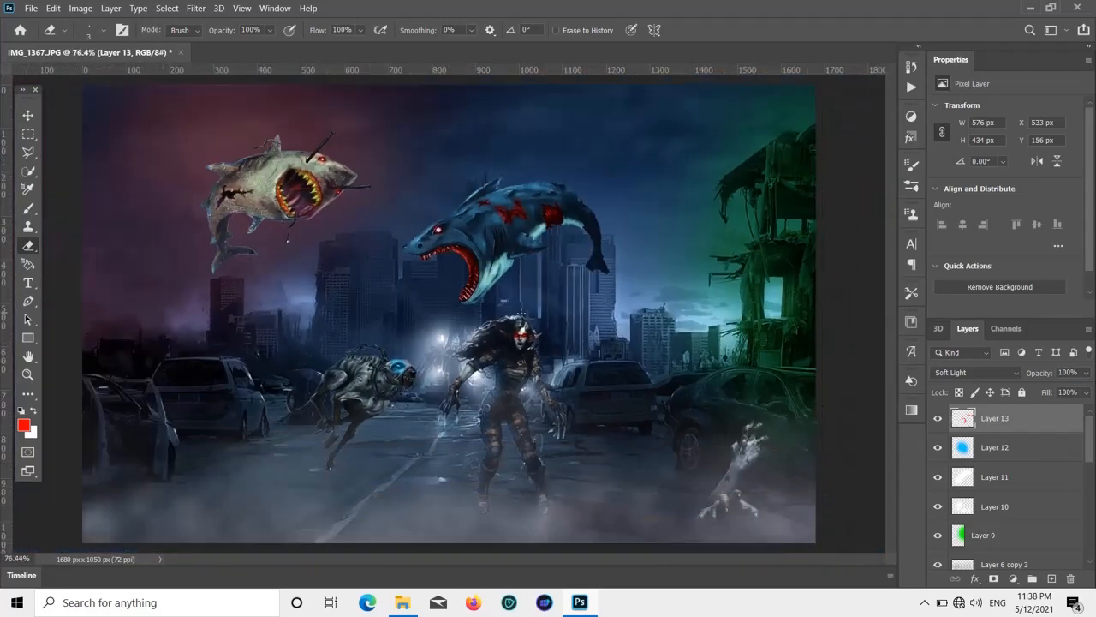
- Paint red around the rim of the grey shark's open mouth with the 9 px brush
scroll(565, 324, up, 4)
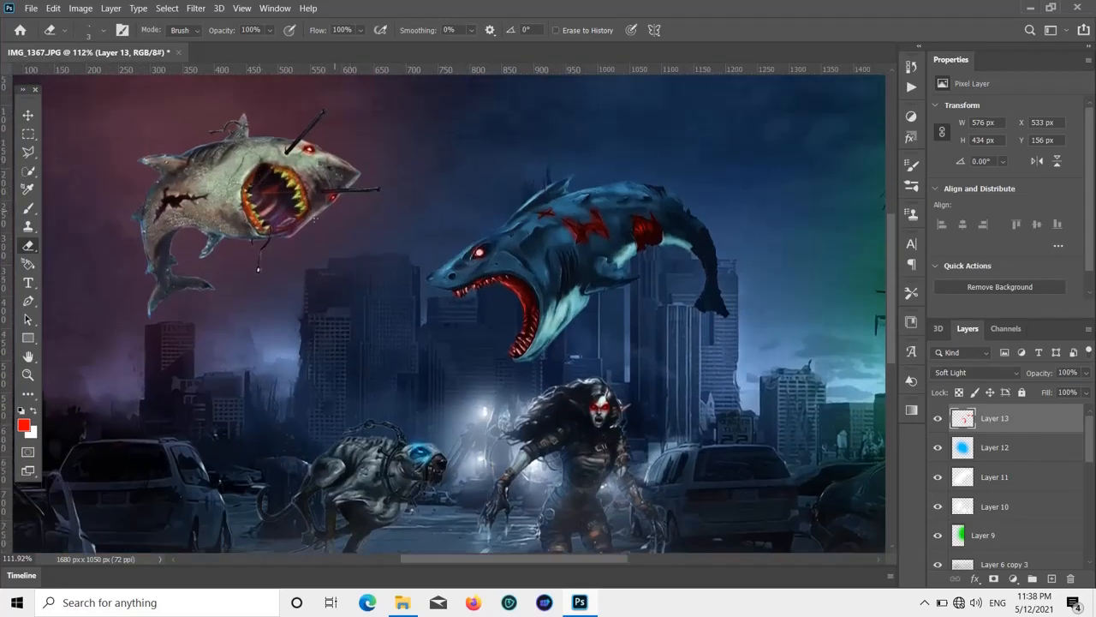
scroll(258, 269, up, 5)
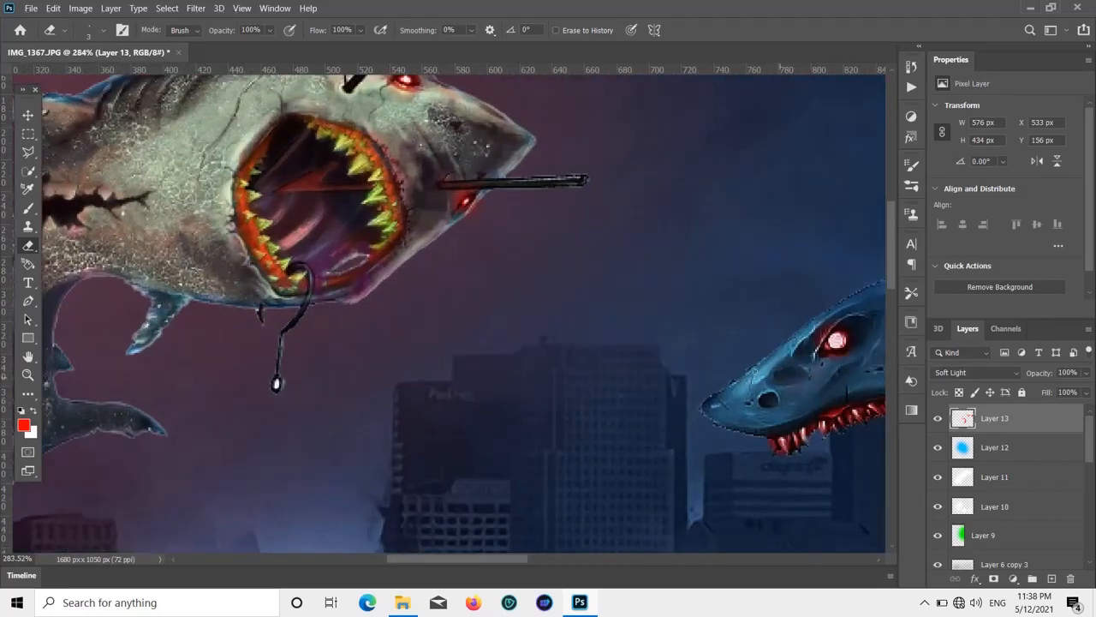
click(27, 208)
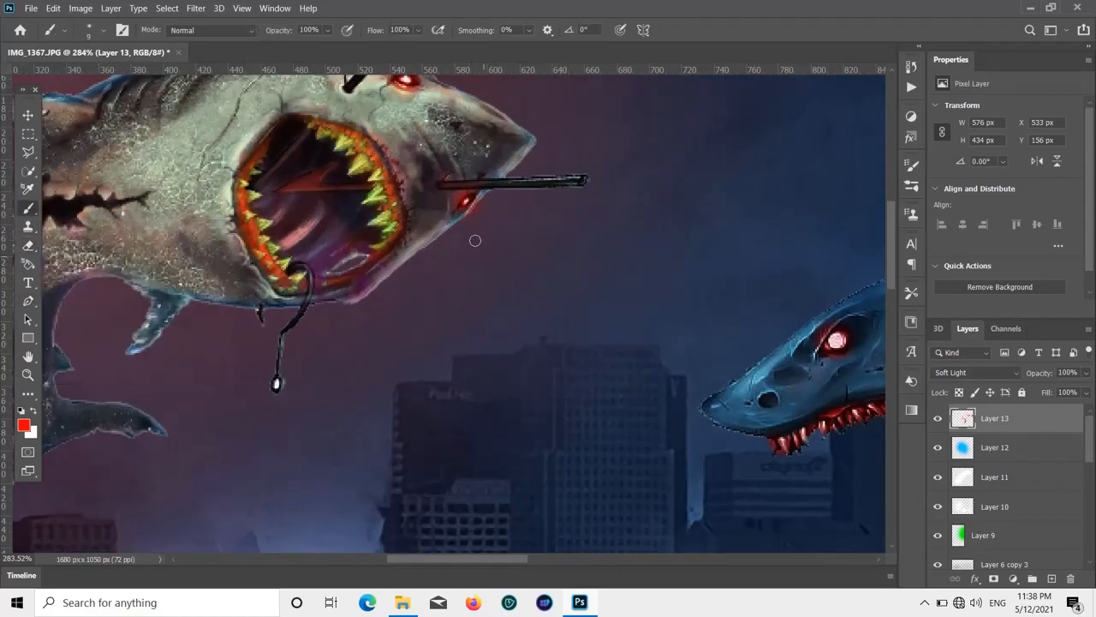
mouse_move(346, 134)
mouse_down()
mouse_move(382, 157)
mouse_move(397, 229)
mouse_move(354, 272)
mouse_move(310, 287)
mouse_up()
mouse_move(275, 132)
mouse_down()
mouse_move(247, 175)
mouse_move(244, 207)
mouse_move(286, 279)
mouse_move(313, 292)
mouse_up()
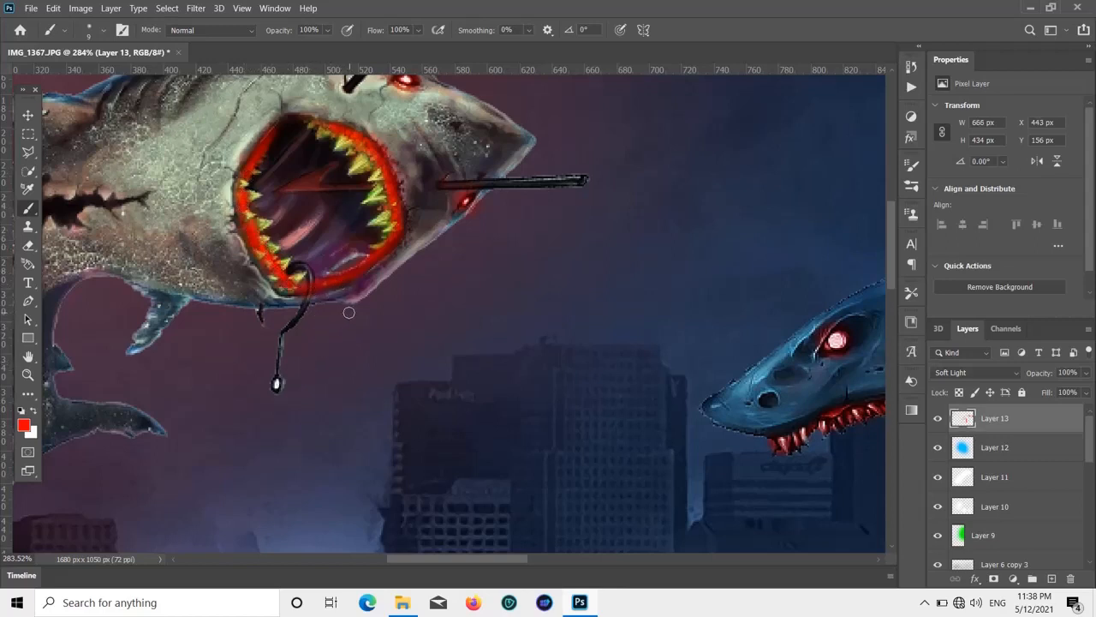
scroll(349, 312, down, 5)
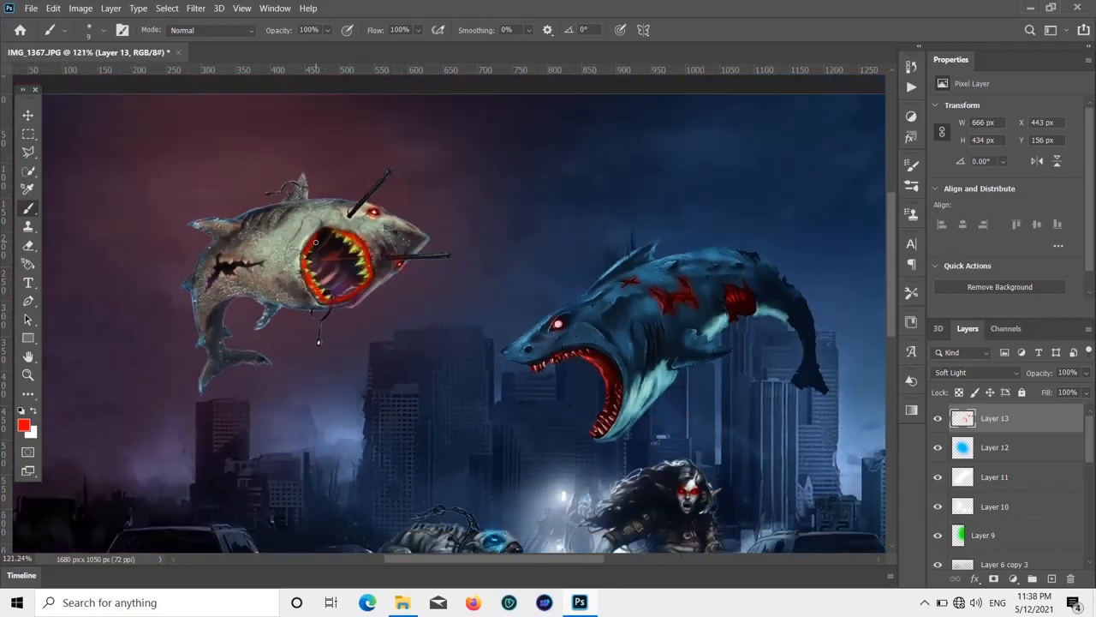
- Paint red over the branching wound on the grey shark's side with the 9 px brush on Layer 13
scroll(315, 226, down, 2)
scroll(210, 248, up, 4)
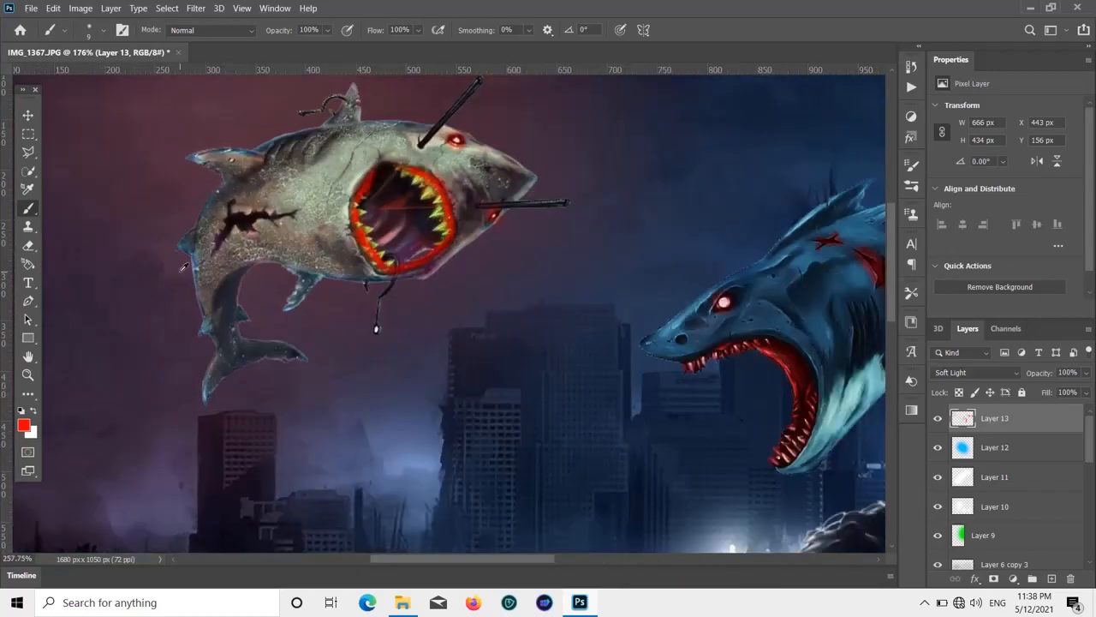
mouse_move(246, 220)
mouse_down()
mouse_move(258, 169)
mouse_move(251, 191)
mouse_move(280, 202)
mouse_move(271, 208)
mouse_up()
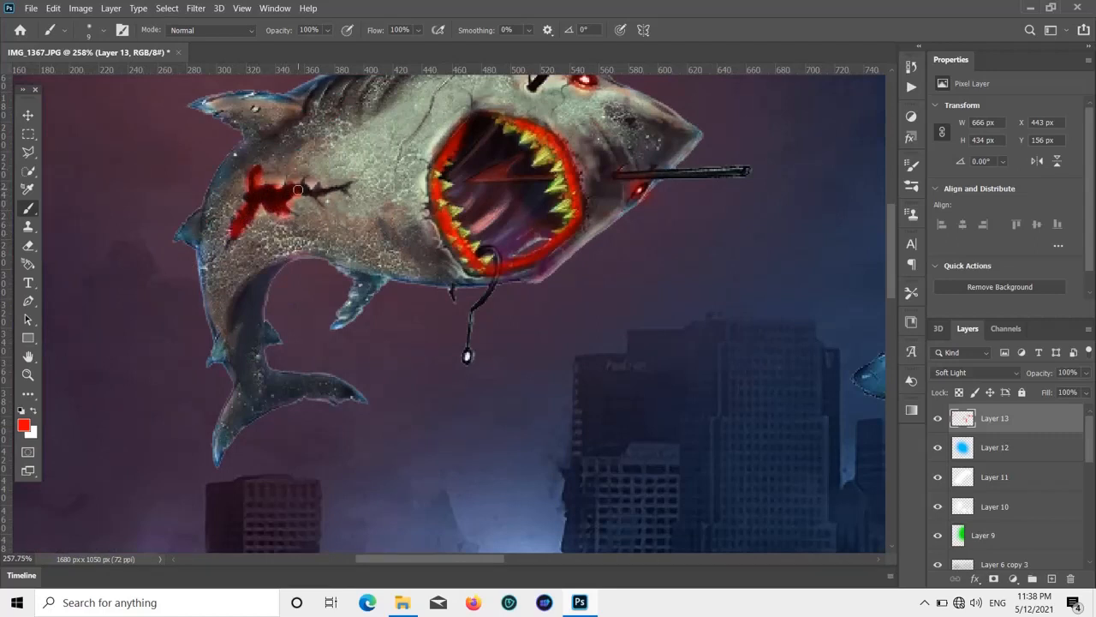
mouse_move(323, 192)
mouse_down()
mouse_move(351, 187)
mouse_move(322, 204)
mouse_up()
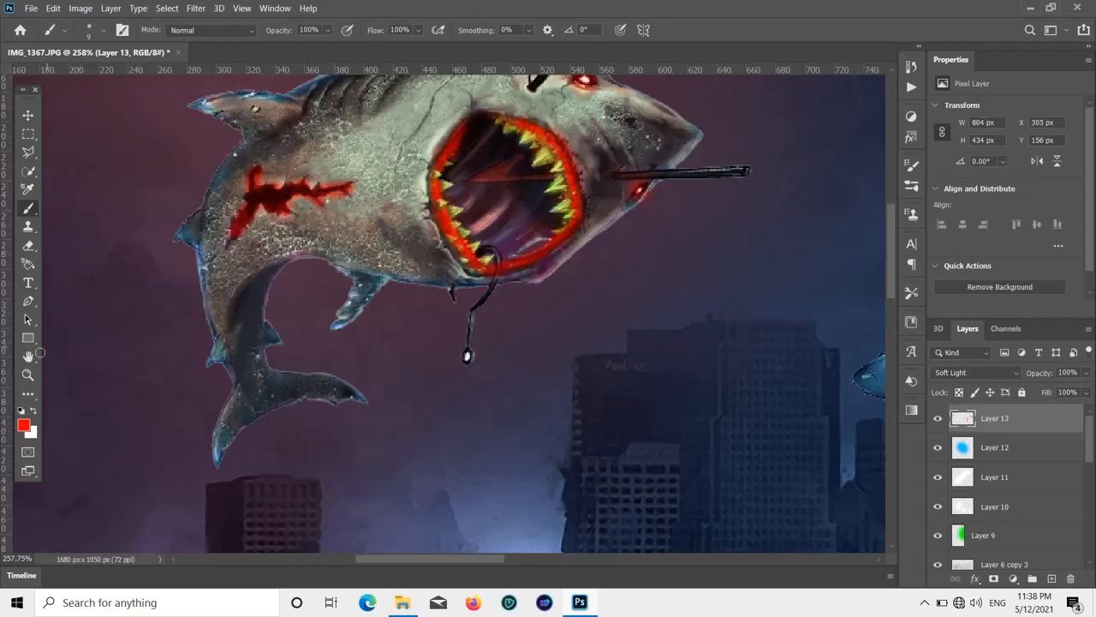
- Erase the excess red around the edges of the grey shark's side wound with the 3 px Eraser
click(28, 248)
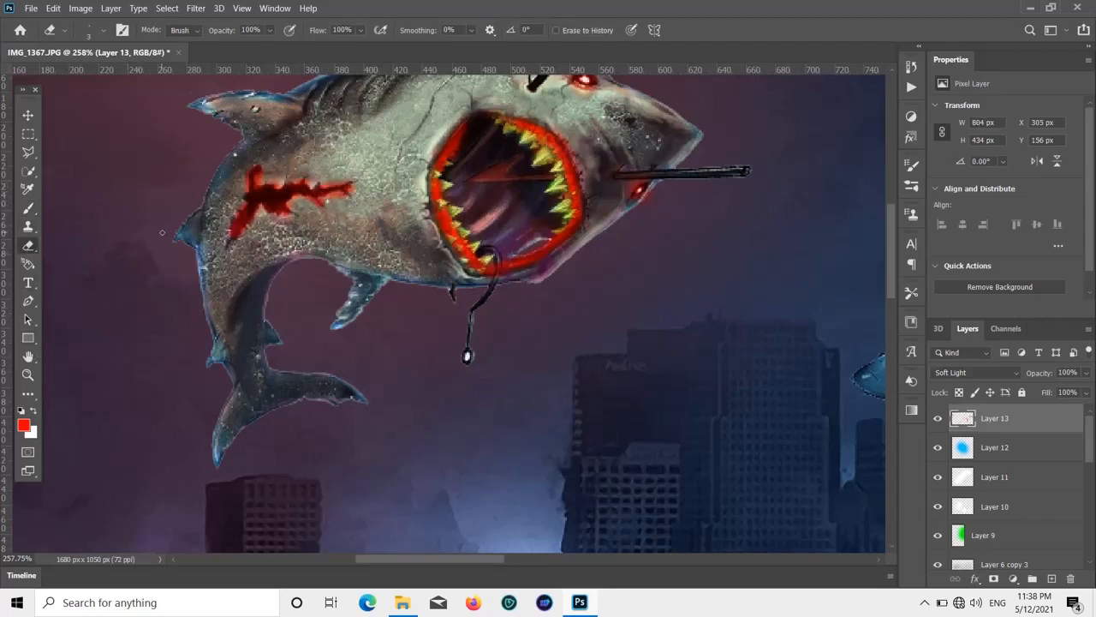
scroll(163, 246, up, 6)
mouse_move(345, 139)
mouse_down()
mouse_move(336, 170)
mouse_move(344, 156)
mouse_up()
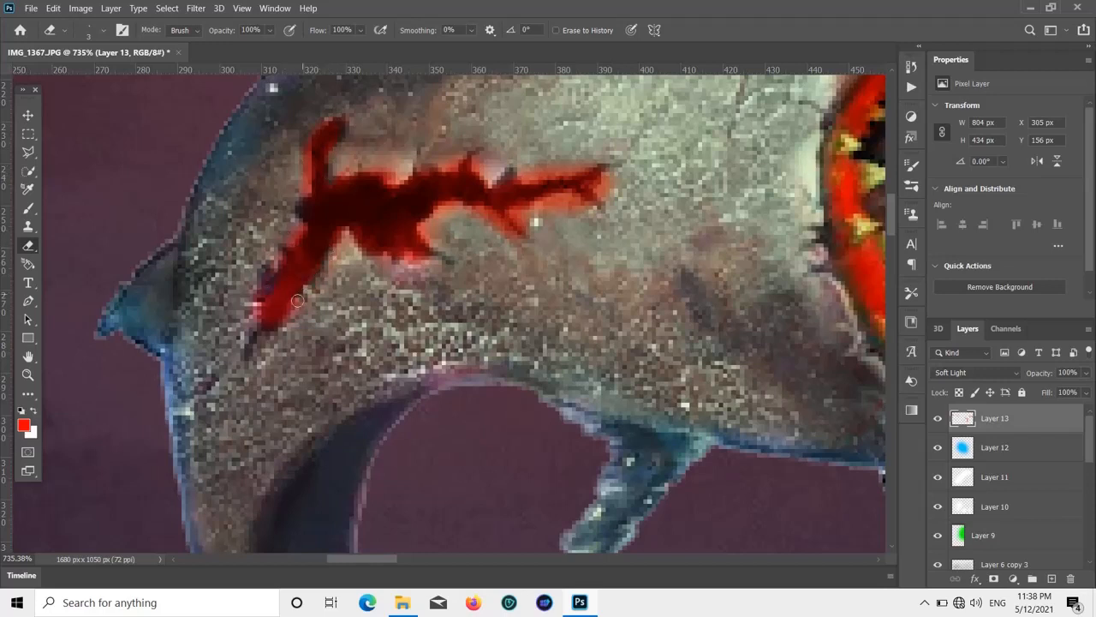
mouse_move(280, 324)
mouse_down()
mouse_move(302, 274)
mouse_move(291, 298)
mouse_move(268, 299)
mouse_move(292, 243)
mouse_up()
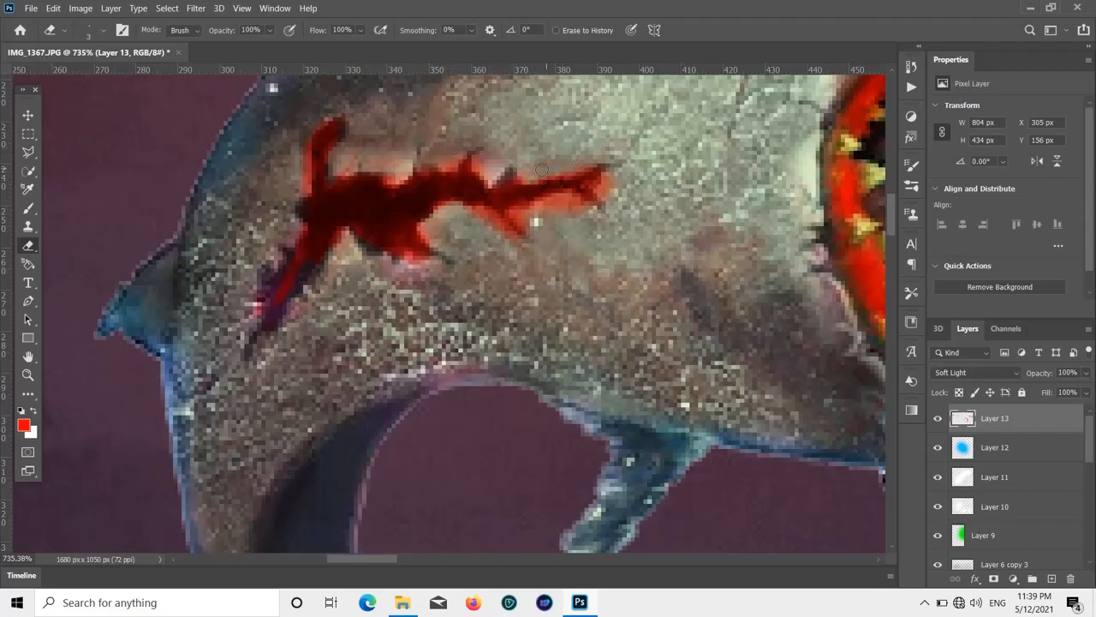
mouse_move(610, 160)
mouse_down()
mouse_move(597, 203)
mouse_move(568, 199)
mouse_move(519, 217)
mouse_move(570, 210)
mouse_up()
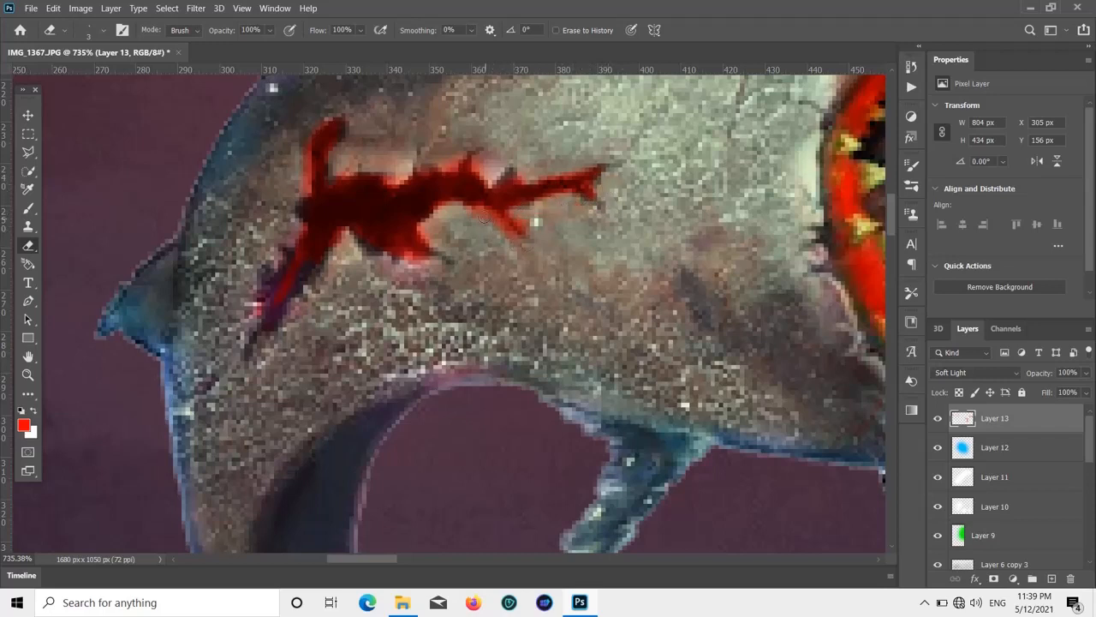
drag(482, 217, 505, 225)
scroll(491, 224, down, 8)
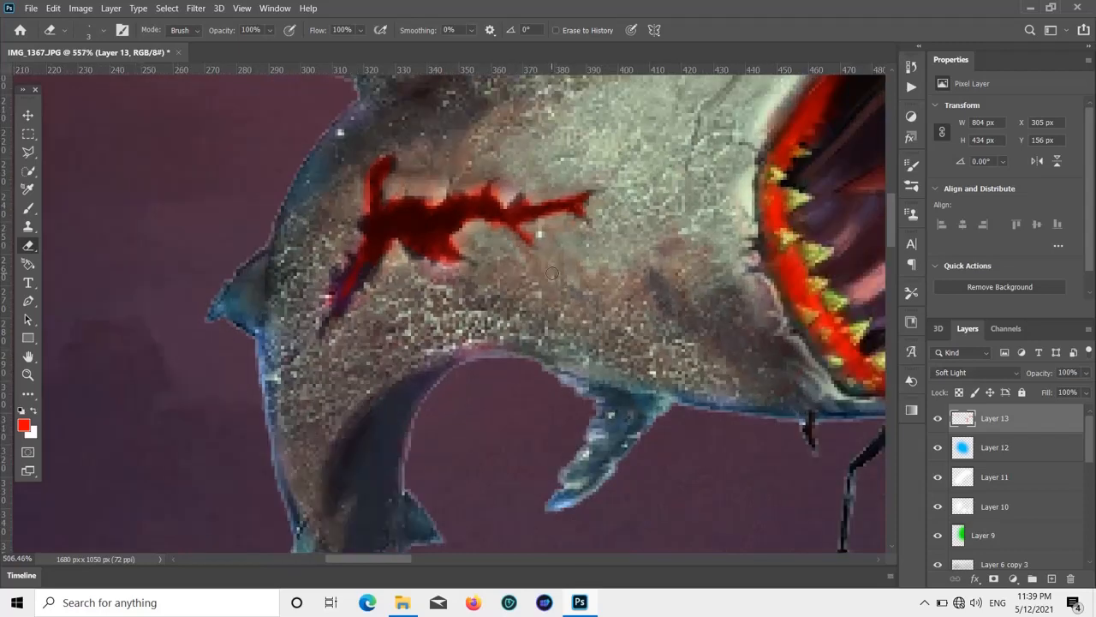
scroll(492, 224, down, 5)
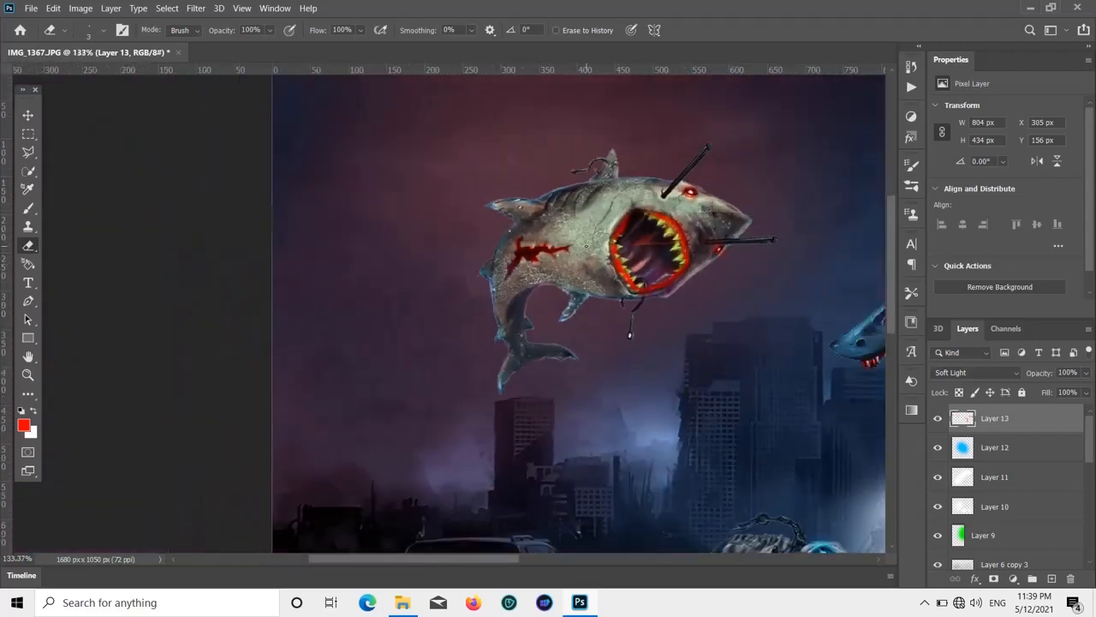
- Paint red strokes along the blue shark's gill slits with a 3 px brush
scroll(577, 245, up, 2)
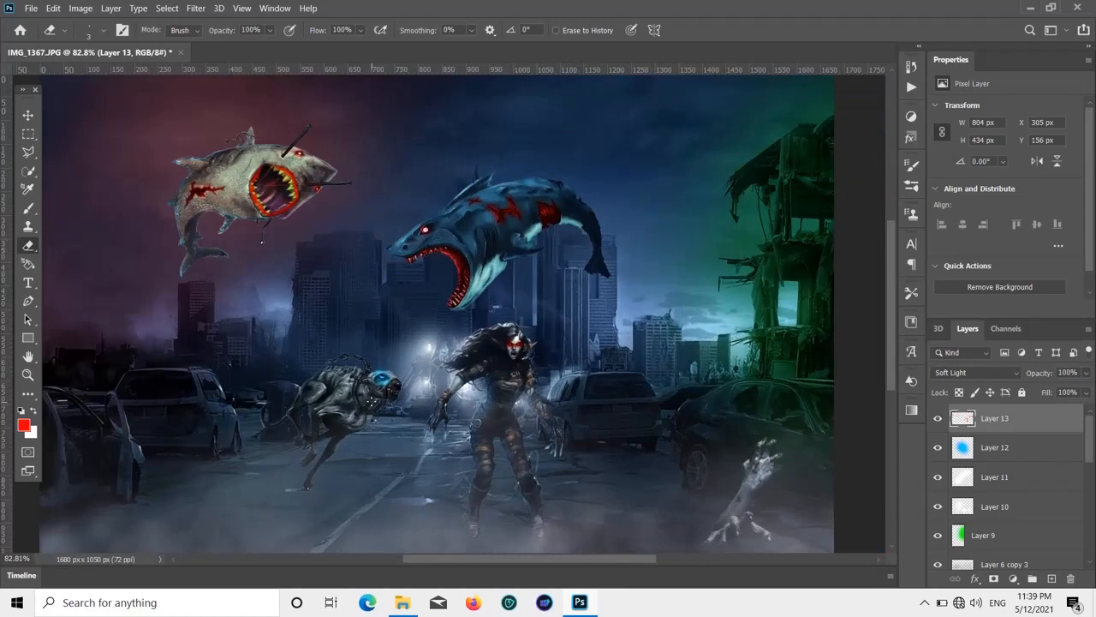
scroll(484, 237, up, 5)
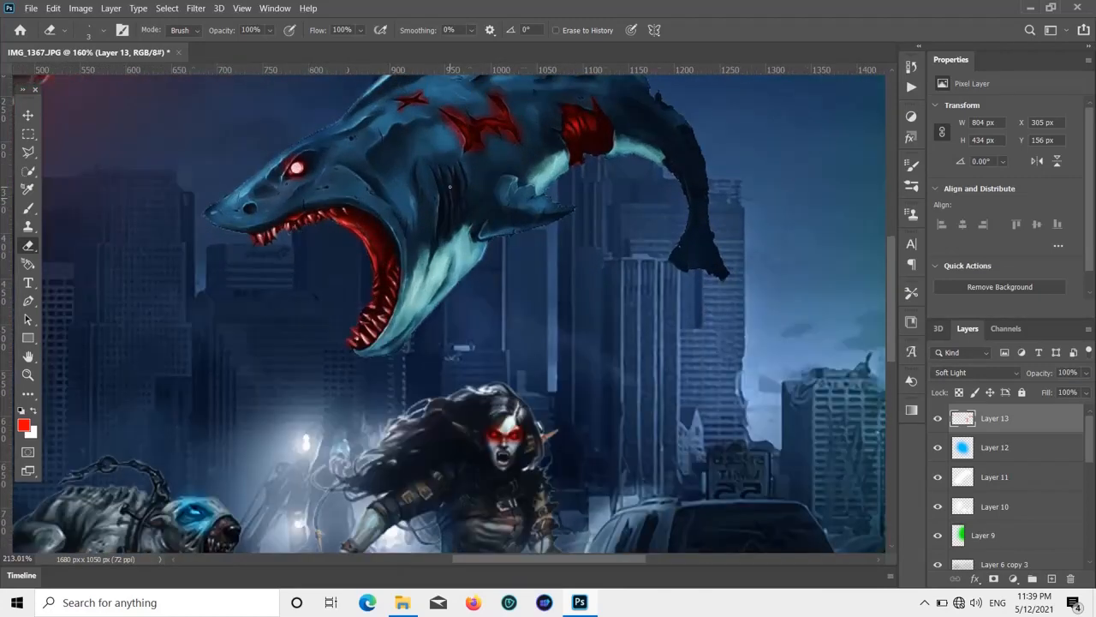
scroll(449, 186, up, 4)
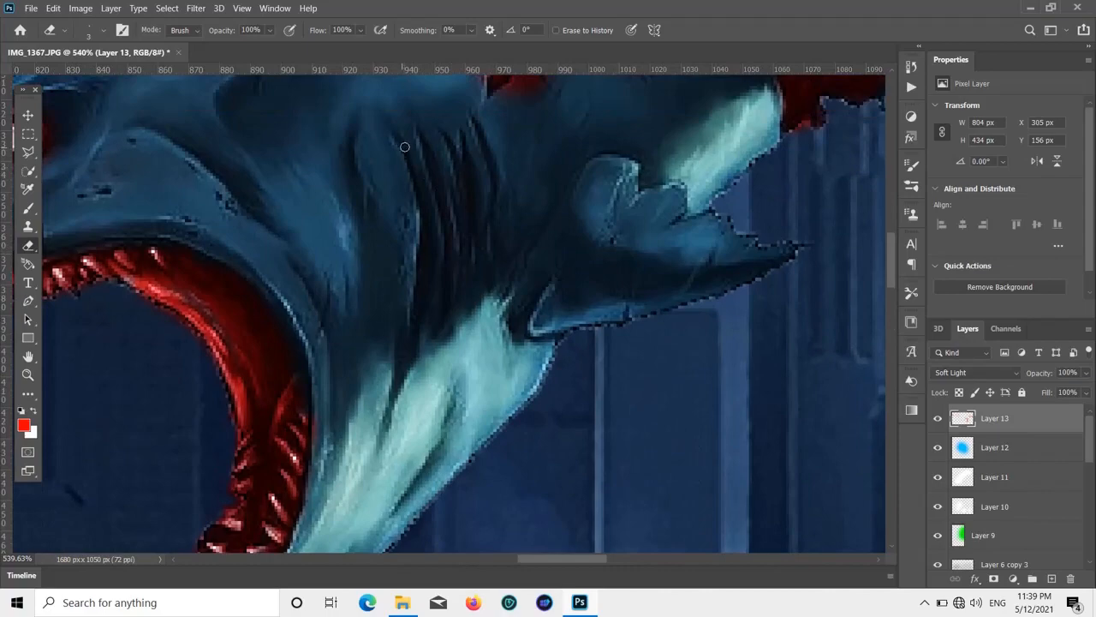
scroll(405, 146, up, 3)
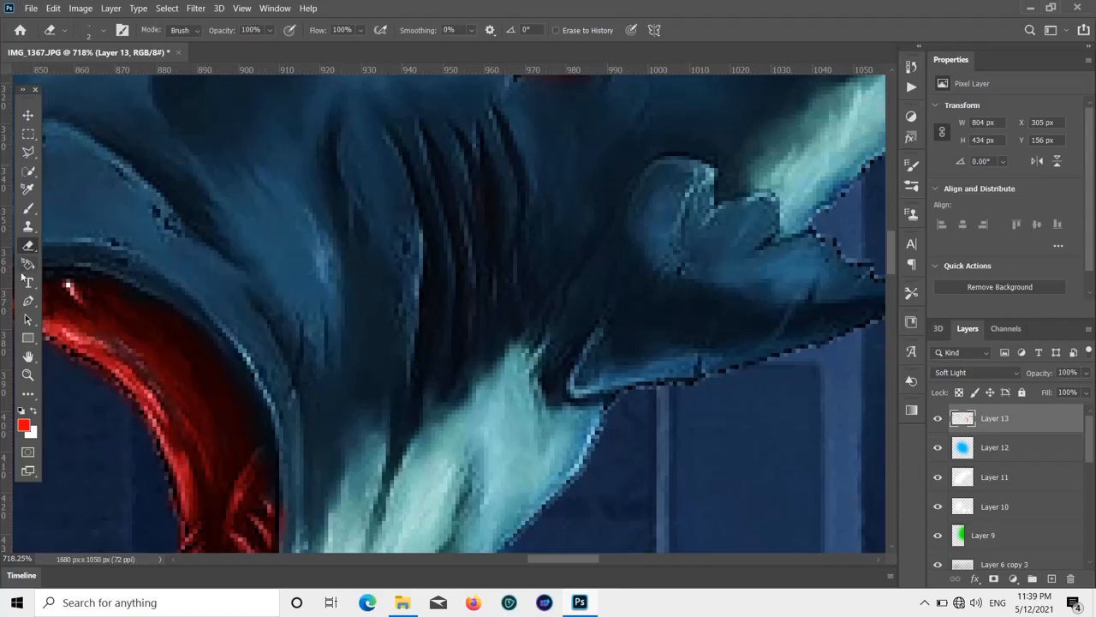
click(27, 208)
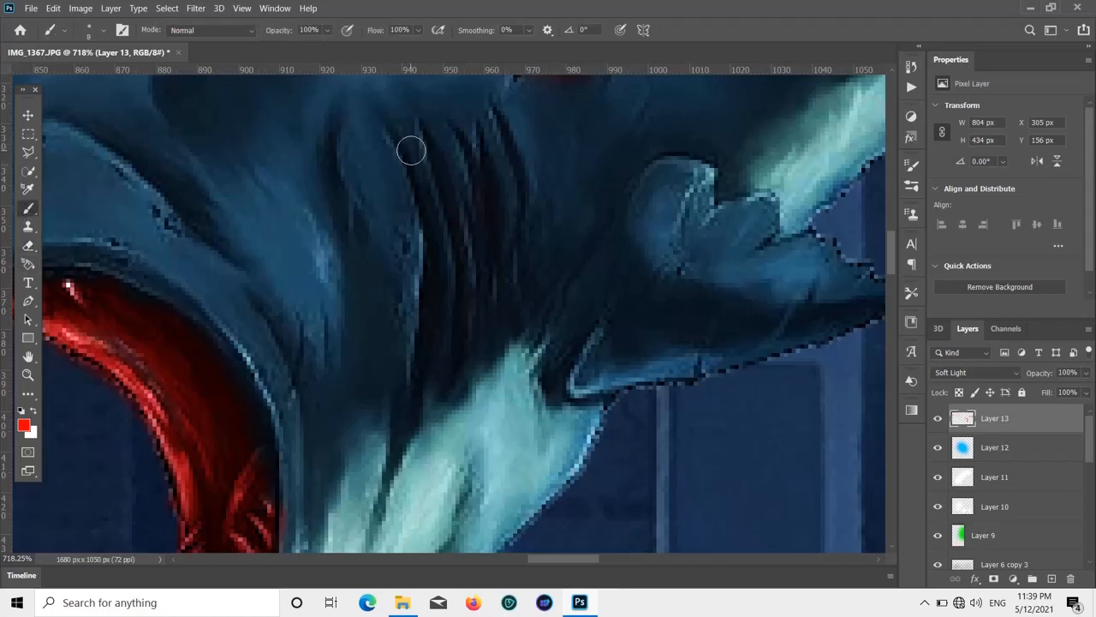
key(bracketleft)
key(bracketleft)
key(bracketleft)
key(bracketleft)
key(bracketleft)
key(ctrl+z)
drag(392, 130, 428, 274)
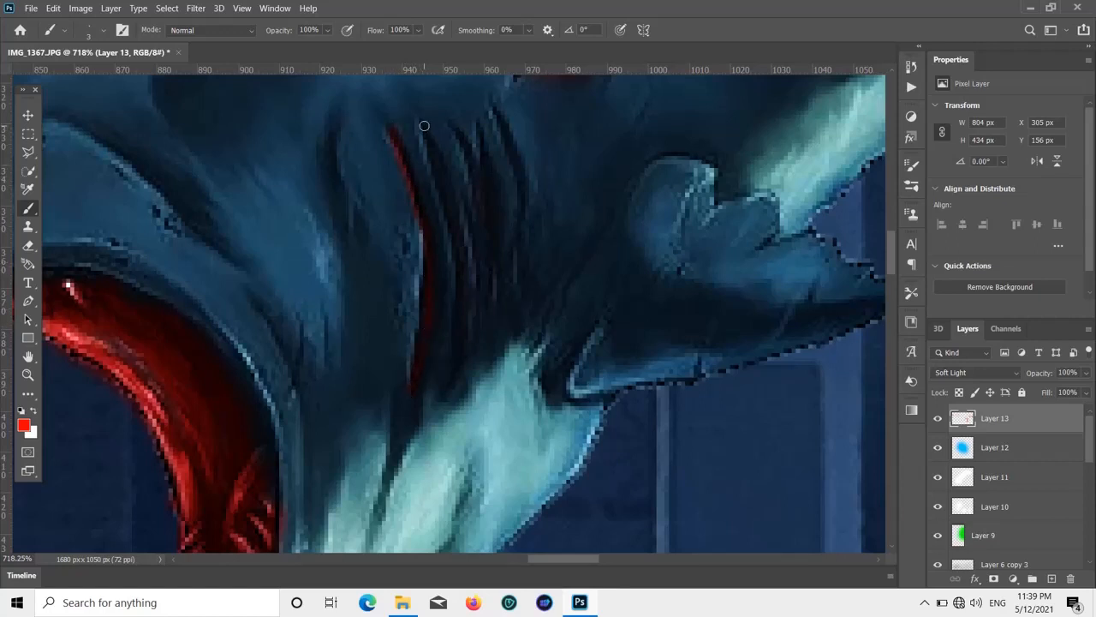
drag(442, 174, 459, 233)
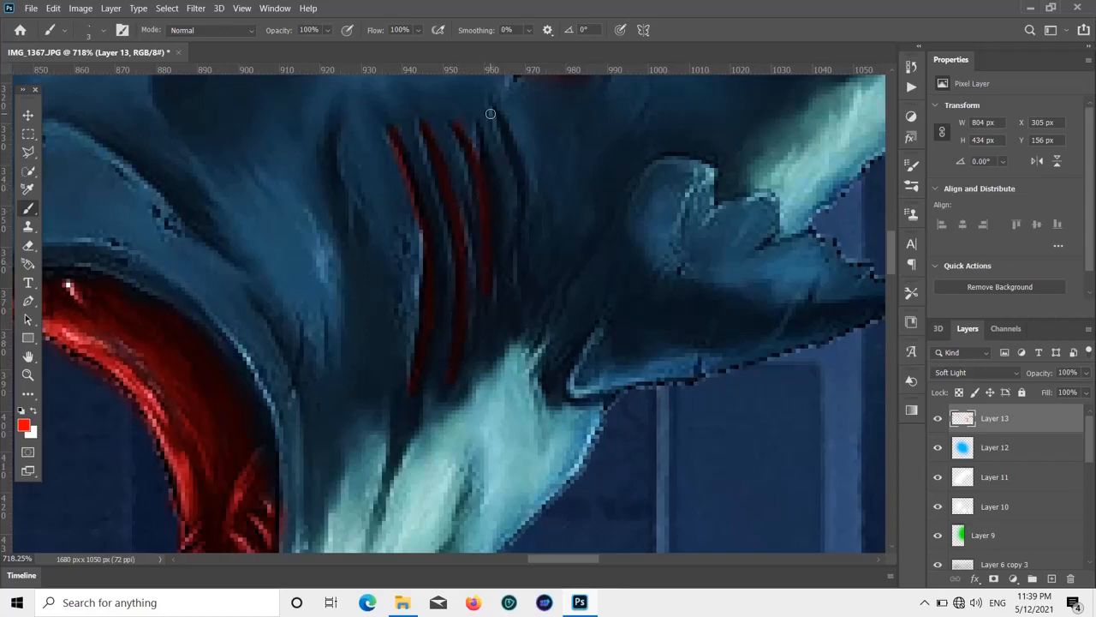
drag(490, 111, 511, 147)
- Paint red over the torn patch on the blue shark's upper back near the tail with the 3 px brush
scroll(512, 240, down, 10)
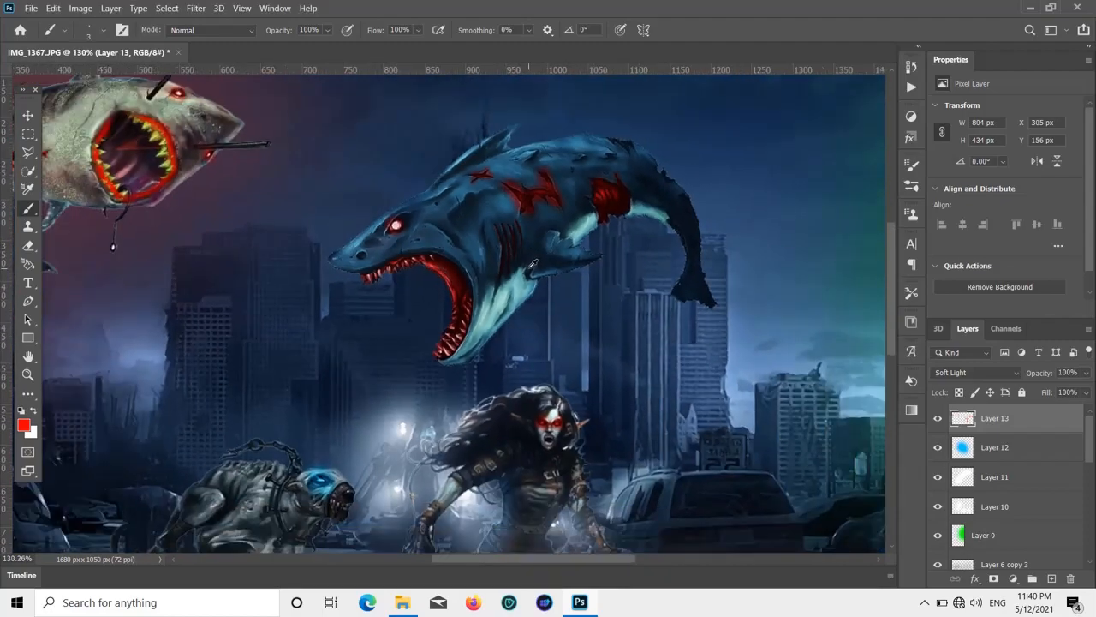
scroll(512, 240, down, 2)
scroll(634, 199, up, 8)
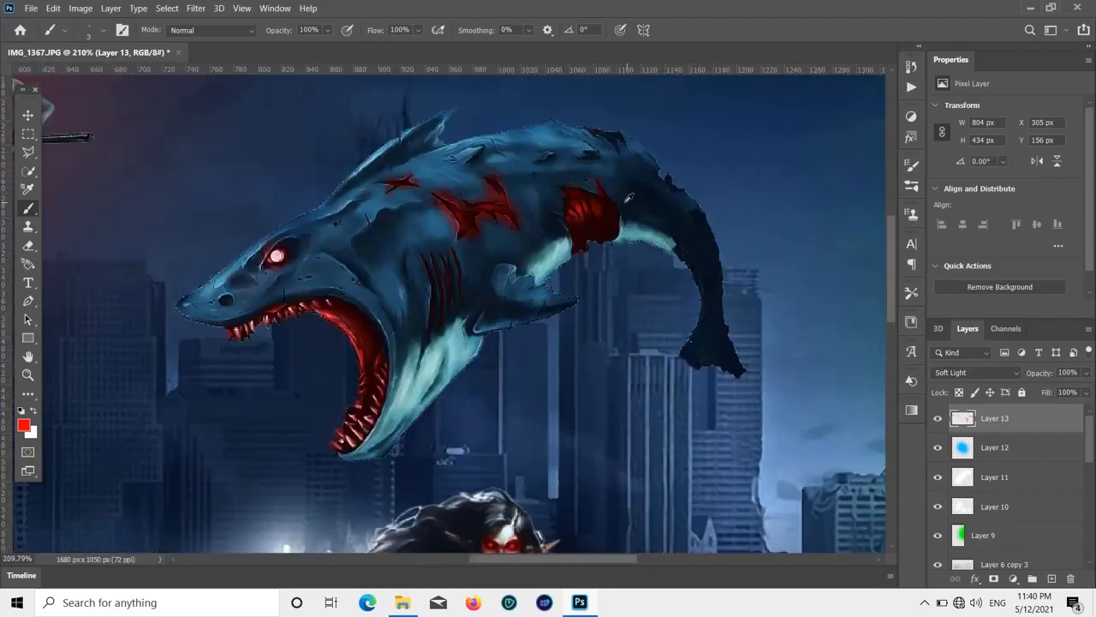
scroll(619, 137, up, 1)
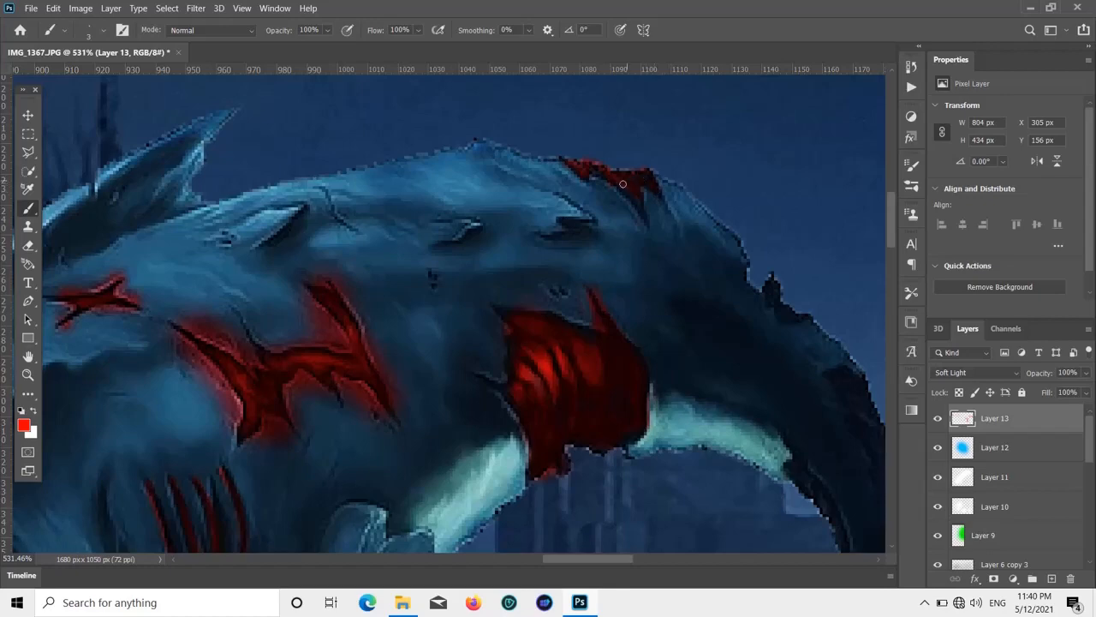
scroll(770, 331, down, 3)
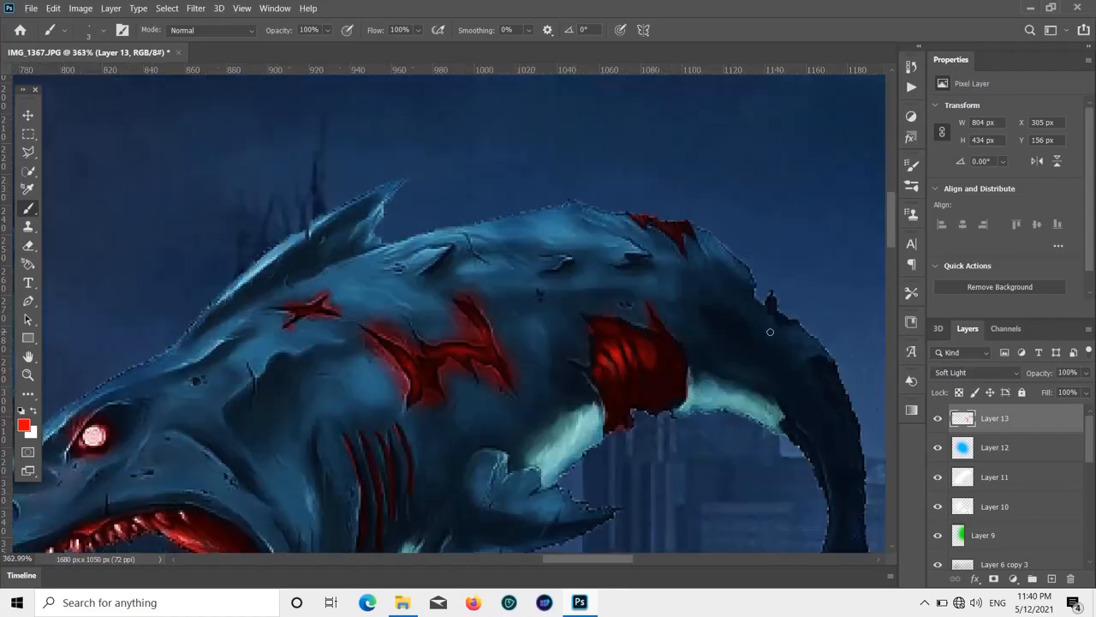
scroll(821, 418, down, 7)
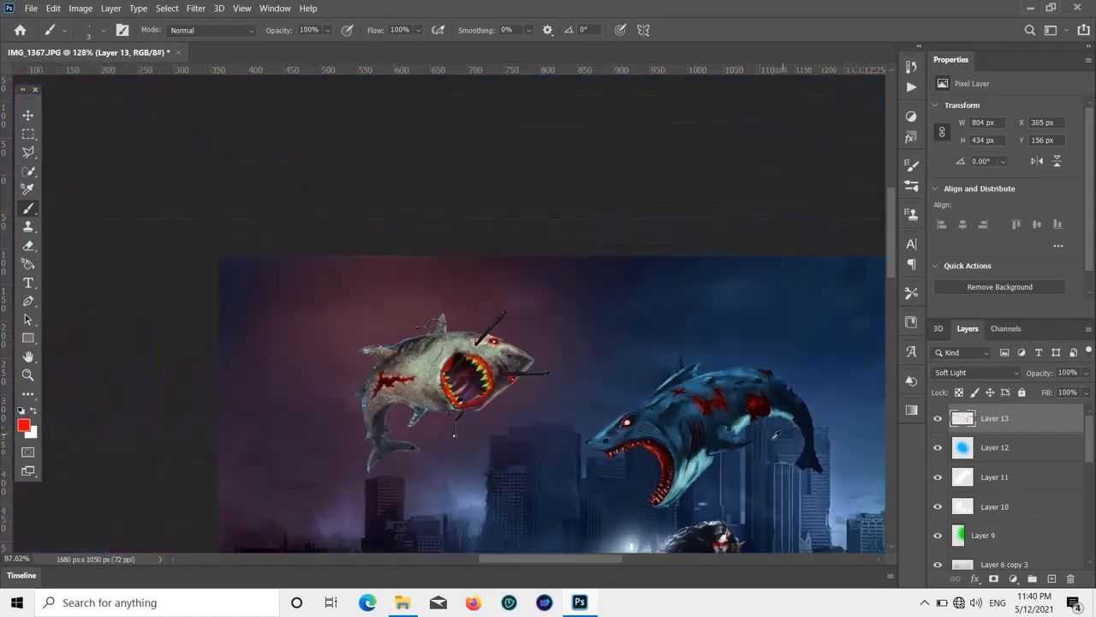
- Hide Layer 12 and paint red over the hound's eye area and mouth on Layer 13 with a soft 25 px brush
scroll(458, 409, up, 4)
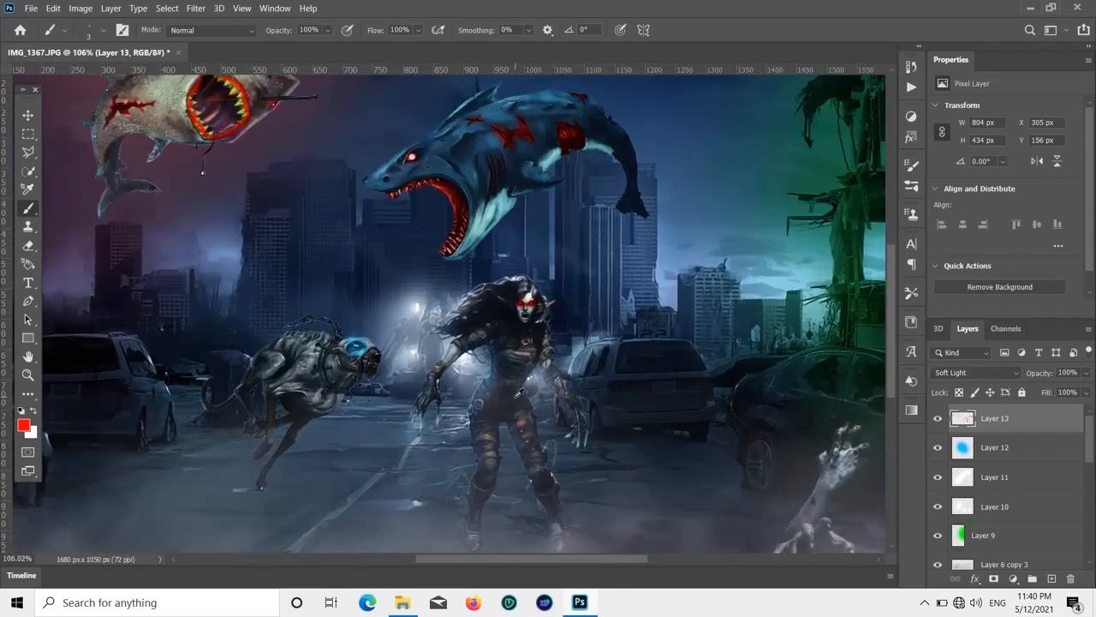
scroll(504, 396, down, 1)
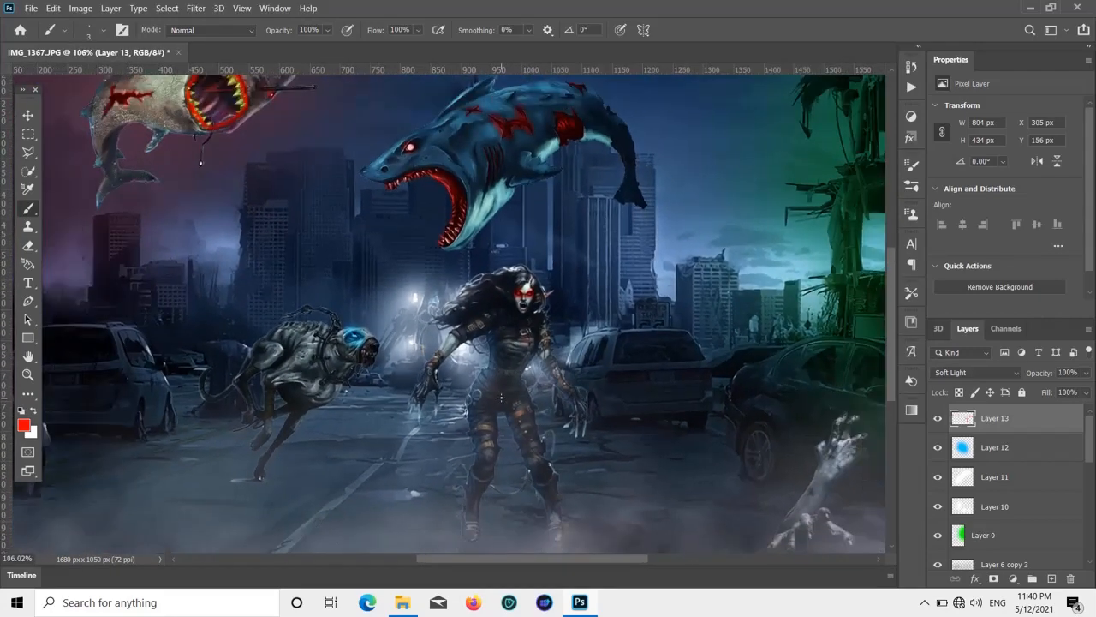
scroll(477, 395, down, 3)
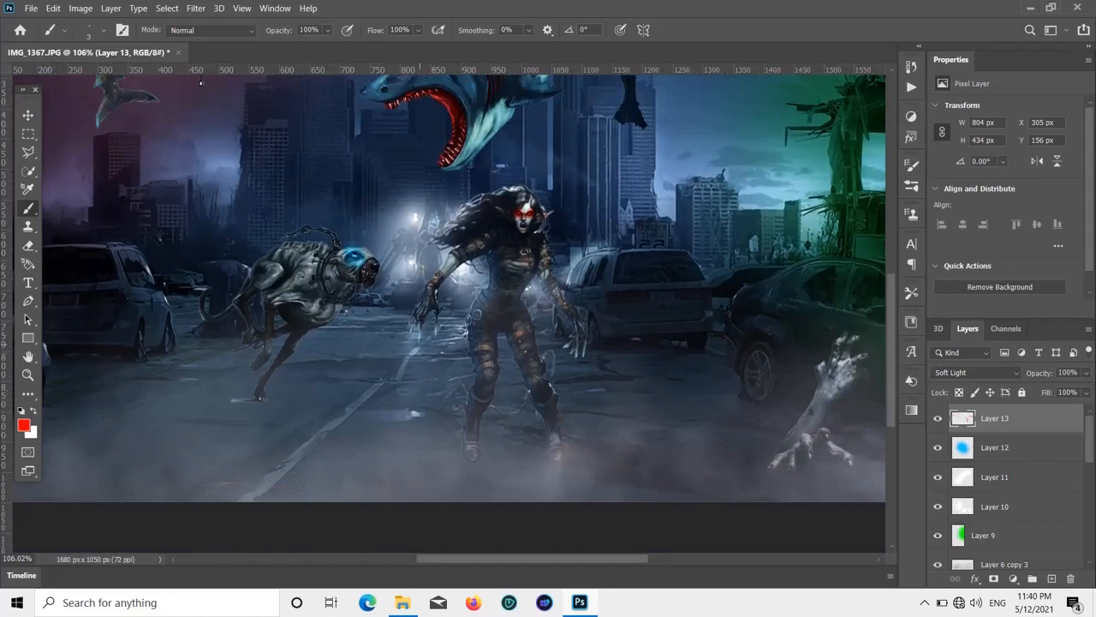
scroll(472, 273, down, 1)
scroll(374, 250, up, 3)
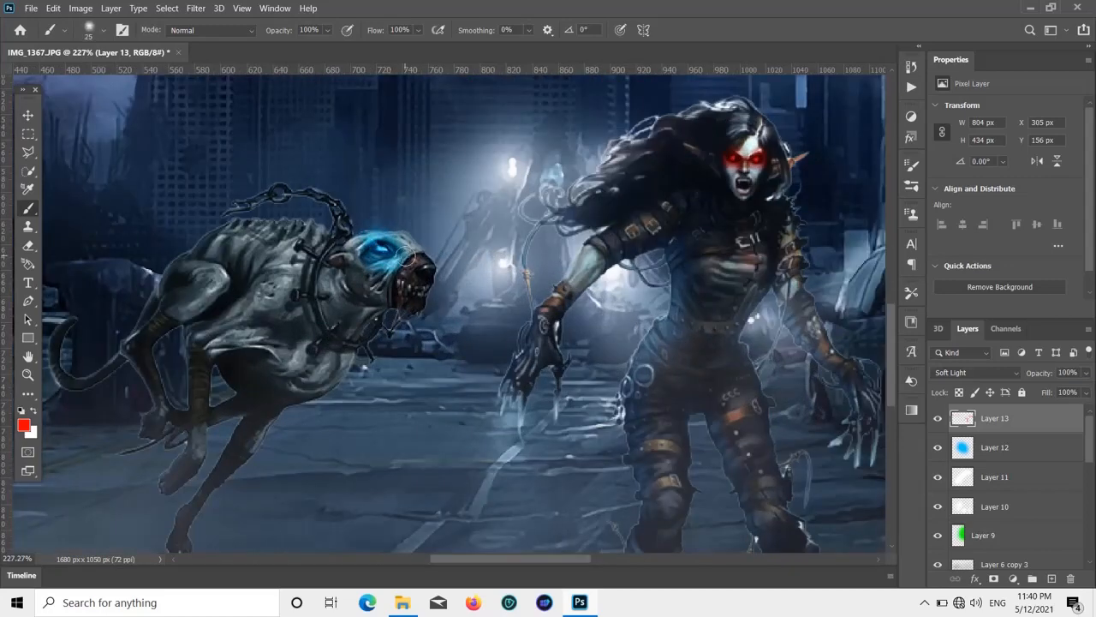
drag(378, 248, 382, 250)
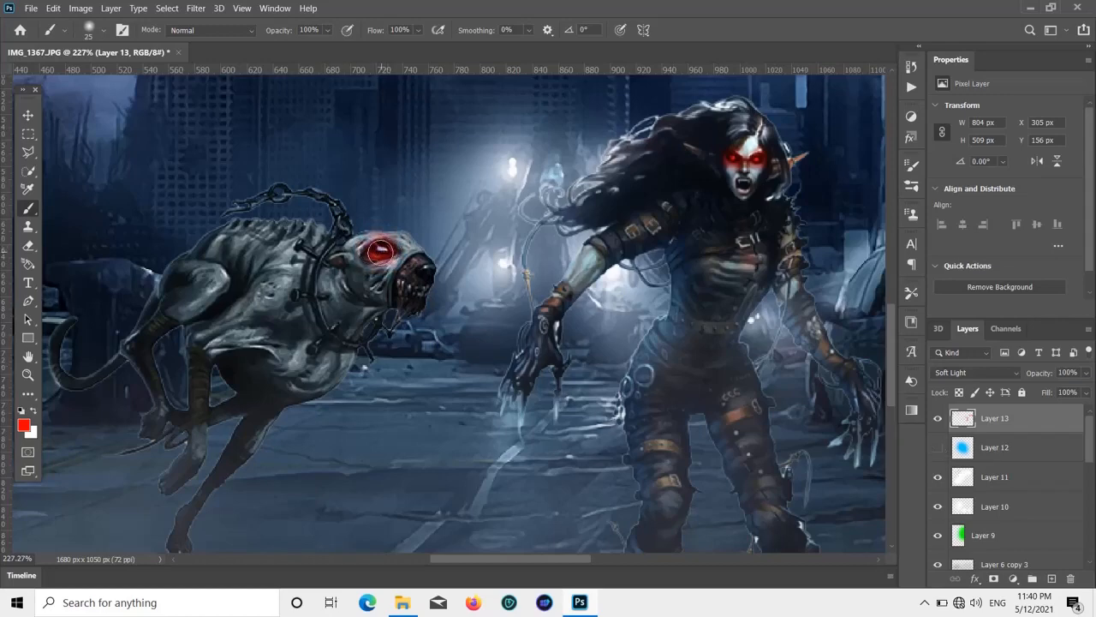
mouse_move(379, 250)
mouse_down()
mouse_move(361, 250)
mouse_move(400, 247)
mouse_move(370, 248)
mouse_move(401, 256)
mouse_move(404, 287)
mouse_move(417, 273)
mouse_move(409, 301)
mouse_move(420, 269)
mouse_move(447, 289)
mouse_up()
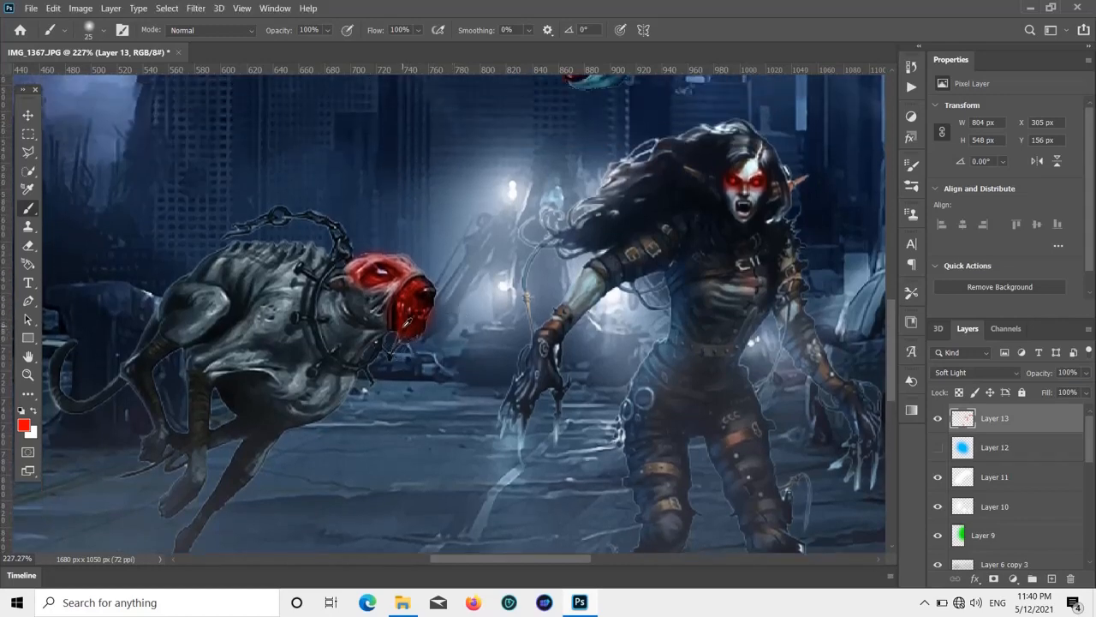
scroll(400, 336, down, 3)
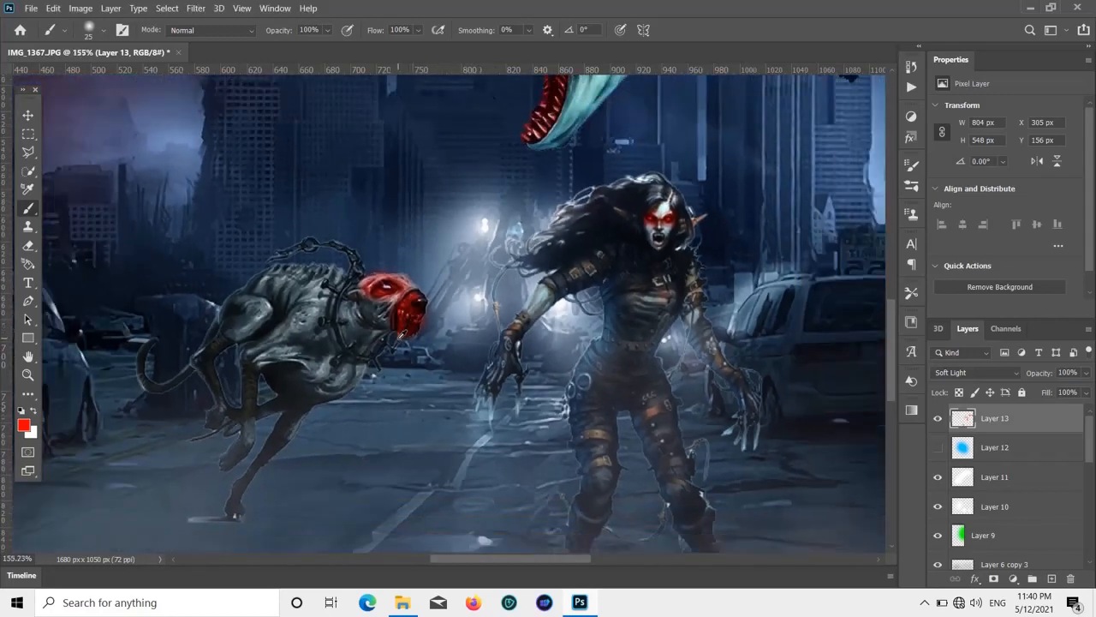
- Add a new layer above Layer 13 and set its blend mode to Soft Light
scroll(400, 336, down, 5)
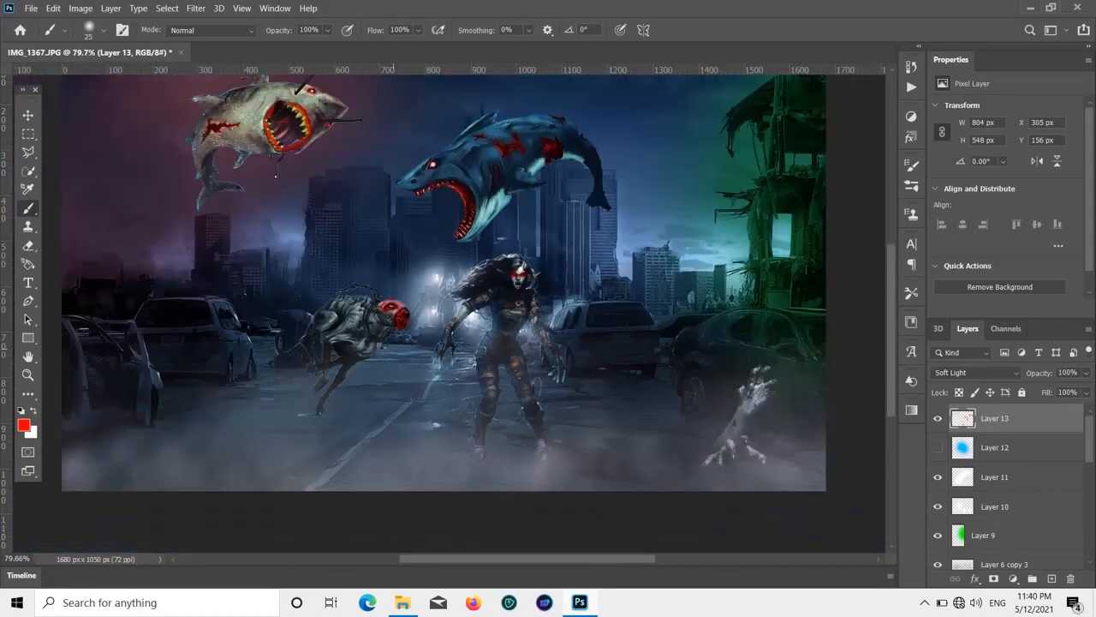
scroll(276, 175, down, 1)
scroll(387, 442, down, 1)
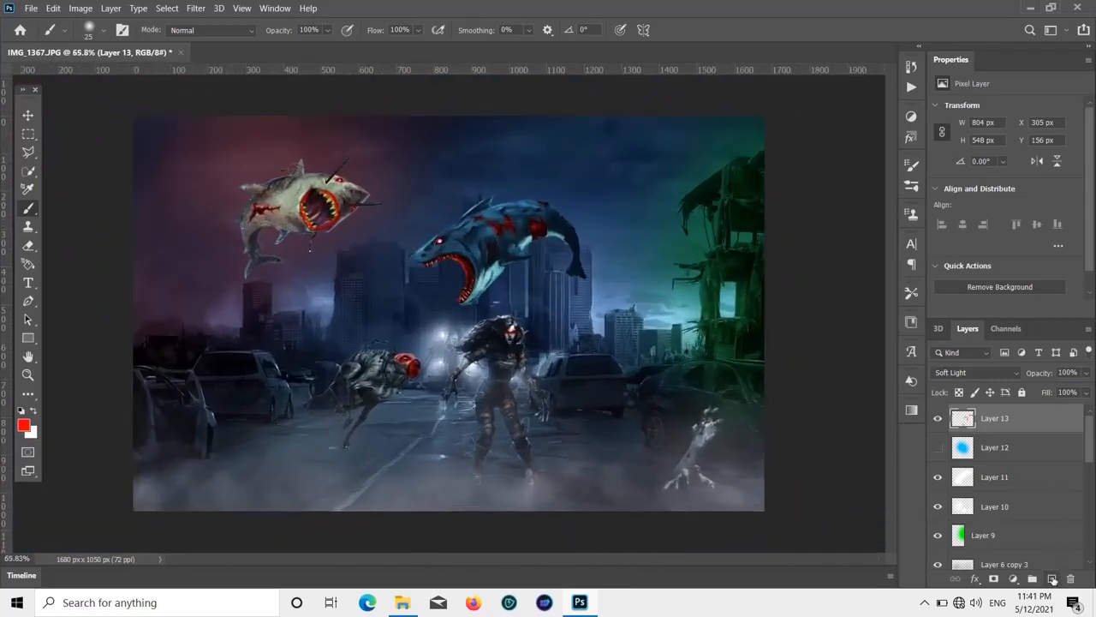
click(1052, 579)
click(1001, 374)
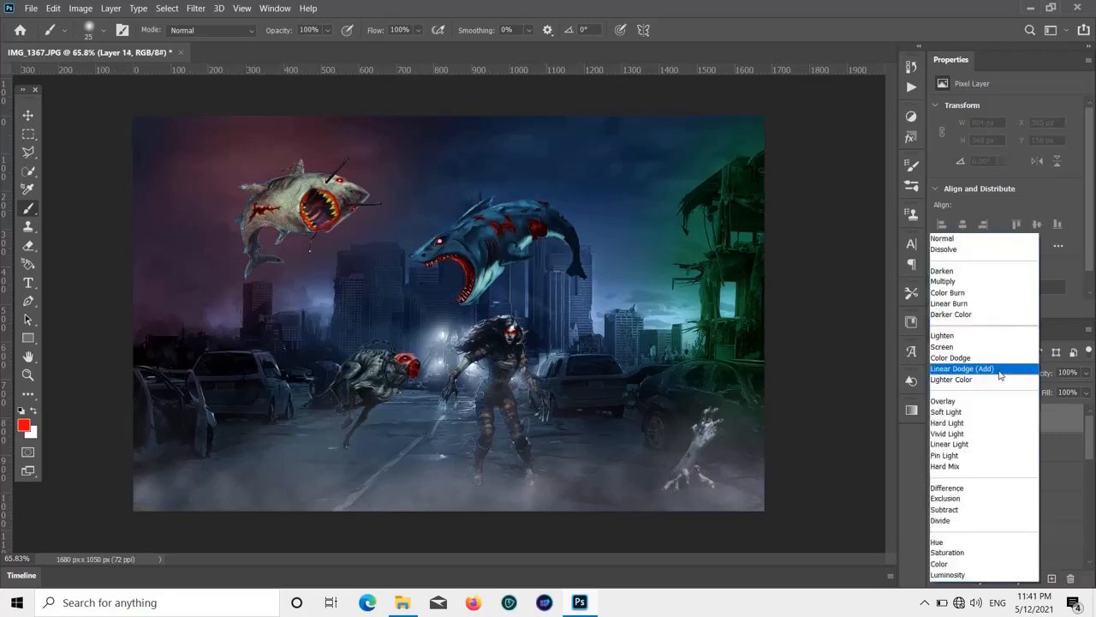
click(982, 417)
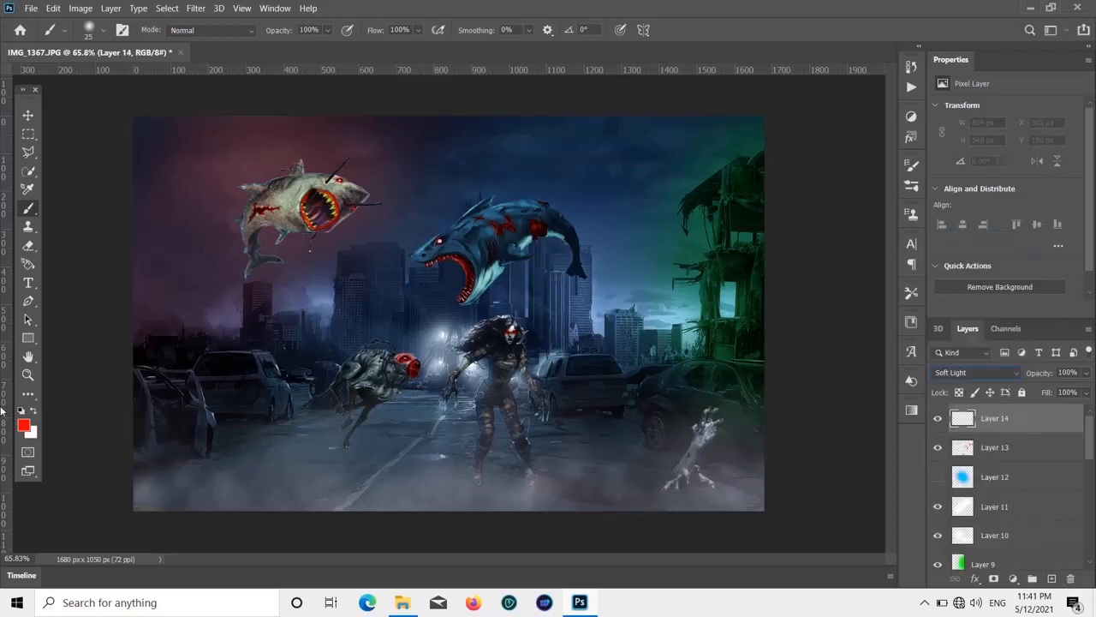
- Set the foreground color to a fully saturated blue
click(24, 426)
click(853, 331)
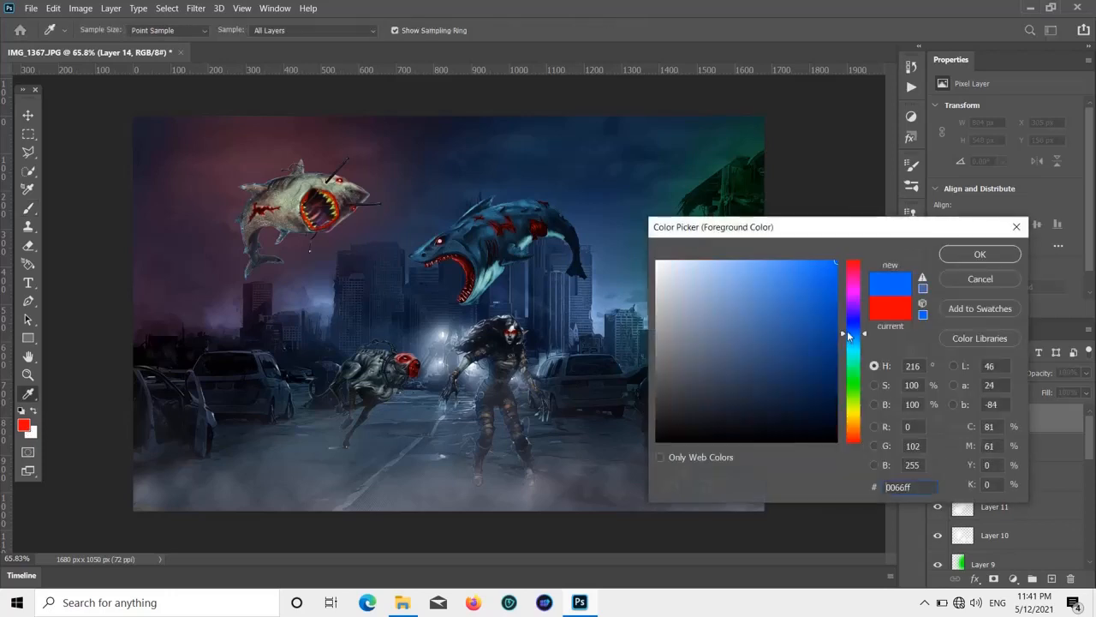
drag(854, 332, 852, 327)
click(976, 255)
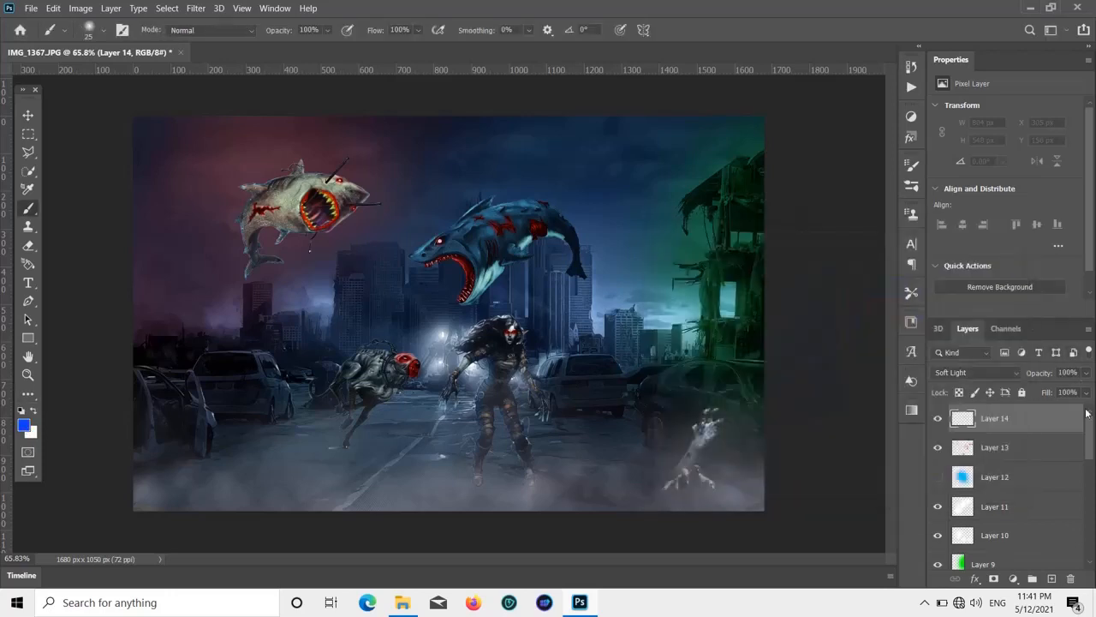
- Set Layer 14's opacity to 47% and paint blue over the sky between the blue shark and the green building with a 250 px brush
click(1084, 374)
drag(1084, 392, 1051, 391)
key(bracketright)
key(bracketright)
mouse_move(602, 151)
mouse_down()
mouse_move(618, 156)
mouse_move(626, 137)
mouse_move(671, 129)
mouse_move(652, 146)
mouse_up()
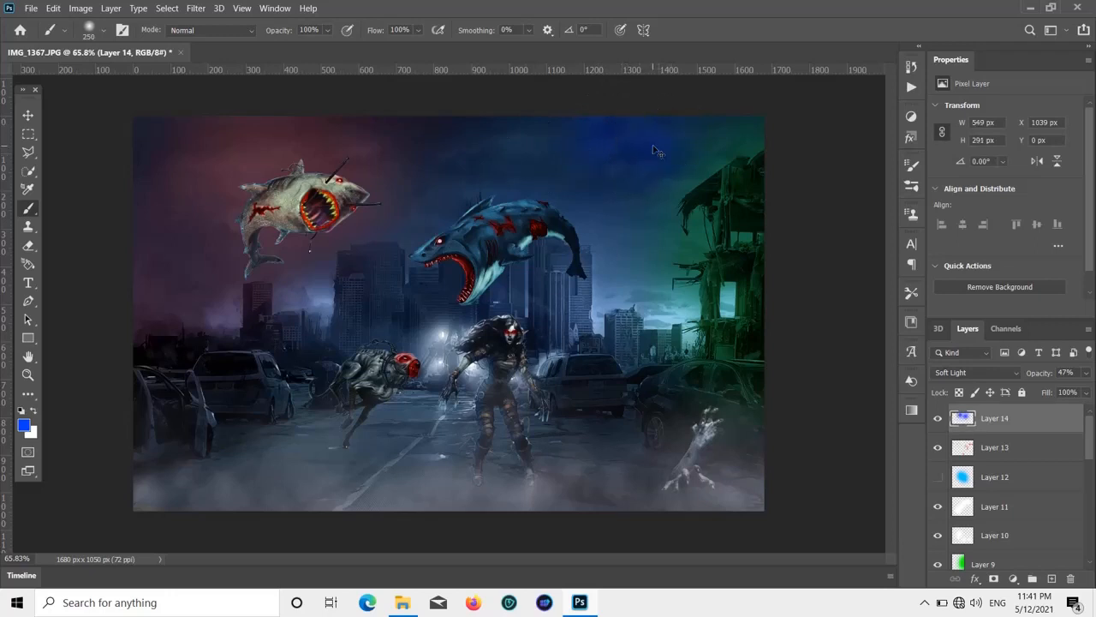
- Undo the last blue sky painting and set the foreground color to a darker, slightly less saturated blue
key(ctrl+z)
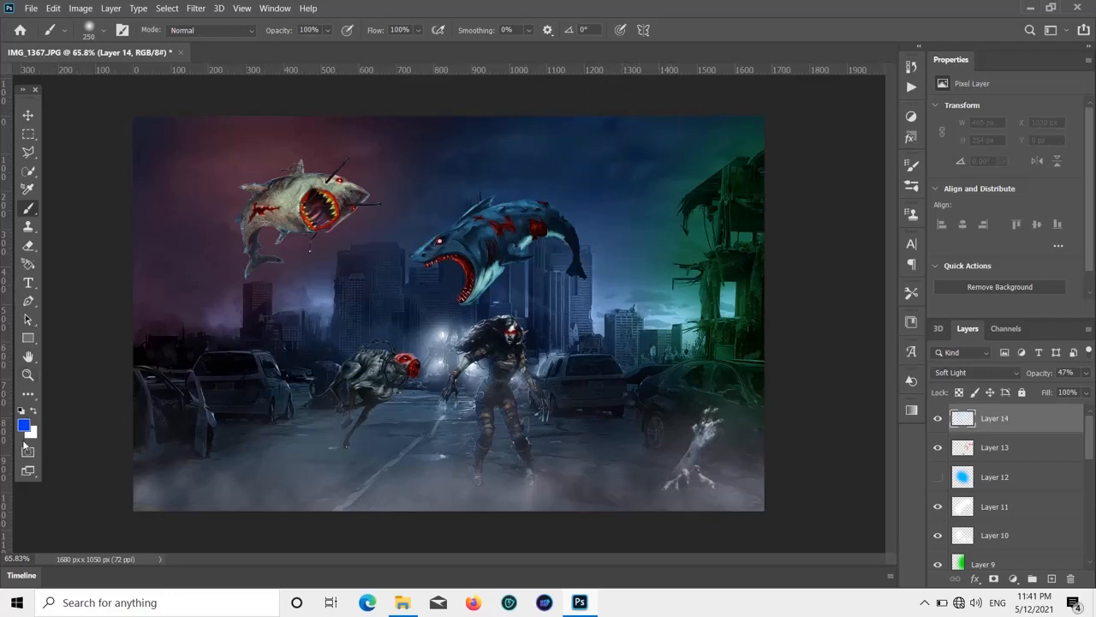
click(24, 426)
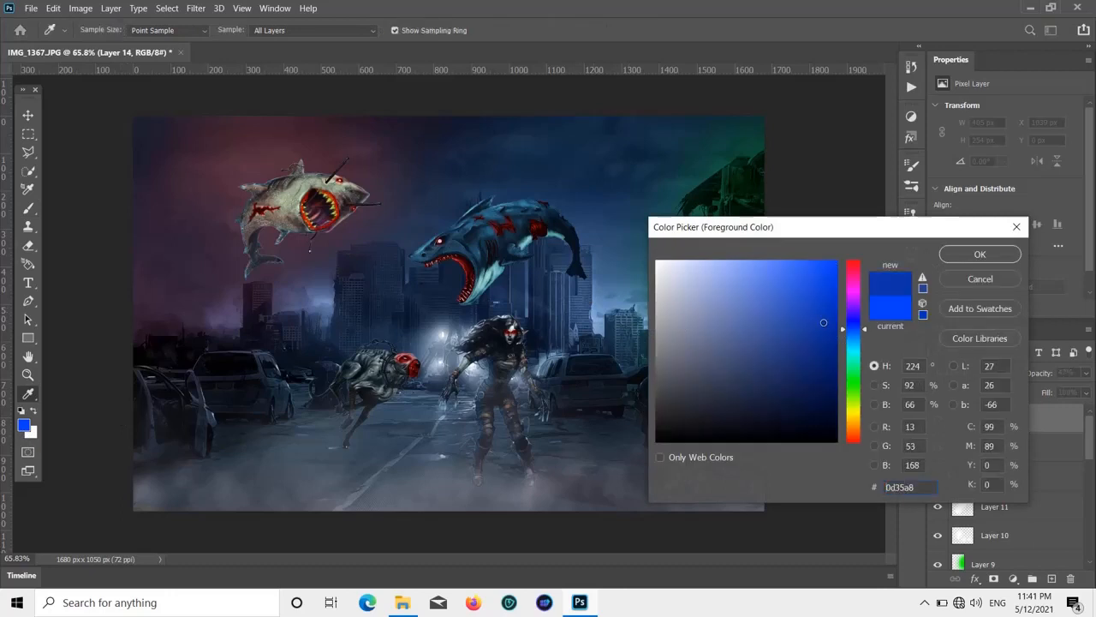
drag(833, 325, 799, 318)
click(980, 255)
- Paint the darker blue over the street, cars and lower city on Layer 14 with the 250 px brush, undoing the trial sky stroke
mouse_move(587, 152)
mouse_down()
mouse_move(536, 155)
mouse_move(688, 142)
mouse_up()
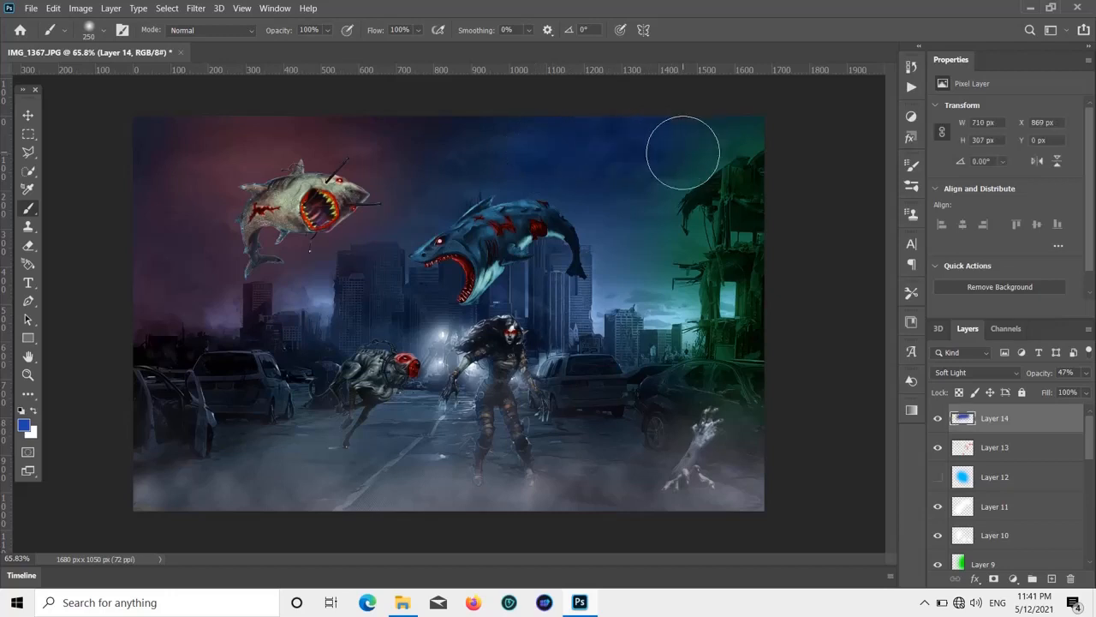
key(ctrl+z)
mouse_move(420, 413)
mouse_down()
mouse_move(322, 464)
mouse_move(318, 449)
mouse_move(202, 471)
mouse_move(277, 444)
mouse_move(139, 455)
mouse_move(393, 436)
mouse_move(278, 441)
mouse_move(175, 467)
mouse_move(476, 427)
mouse_move(398, 428)
mouse_move(447, 476)
mouse_move(404, 436)
mouse_move(423, 427)
mouse_move(556, 496)
mouse_move(508, 452)
mouse_move(557, 464)
mouse_move(475, 359)
mouse_move(470, 386)
mouse_move(527, 389)
mouse_move(584, 437)
mouse_move(543, 411)
mouse_move(599, 438)
mouse_move(637, 432)
mouse_move(574, 415)
mouse_move(662, 375)
mouse_move(573, 373)
mouse_move(656, 362)
mouse_move(538, 286)
mouse_move(641, 361)
mouse_move(397, 288)
mouse_move(293, 357)
mouse_move(252, 425)
mouse_move(276, 455)
mouse_move(689, 435)
mouse_move(731, 481)
mouse_up()
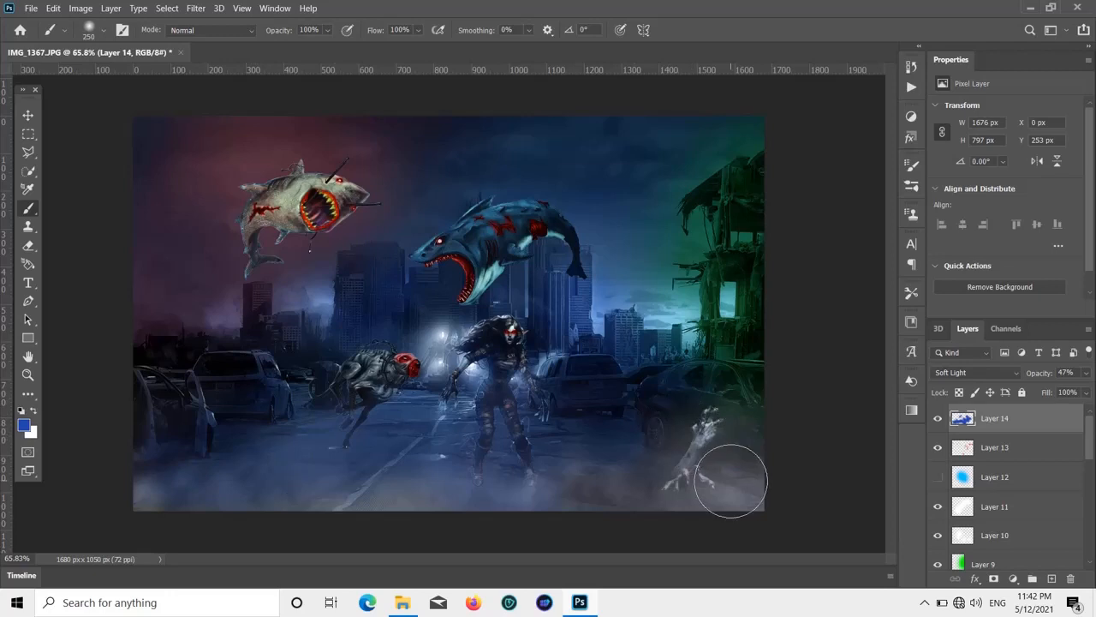
- Move the Layer 6 fog copies covering the reaching hand away toward the image's right edge
click(28, 115)
scroll(1067, 521, down, 5)
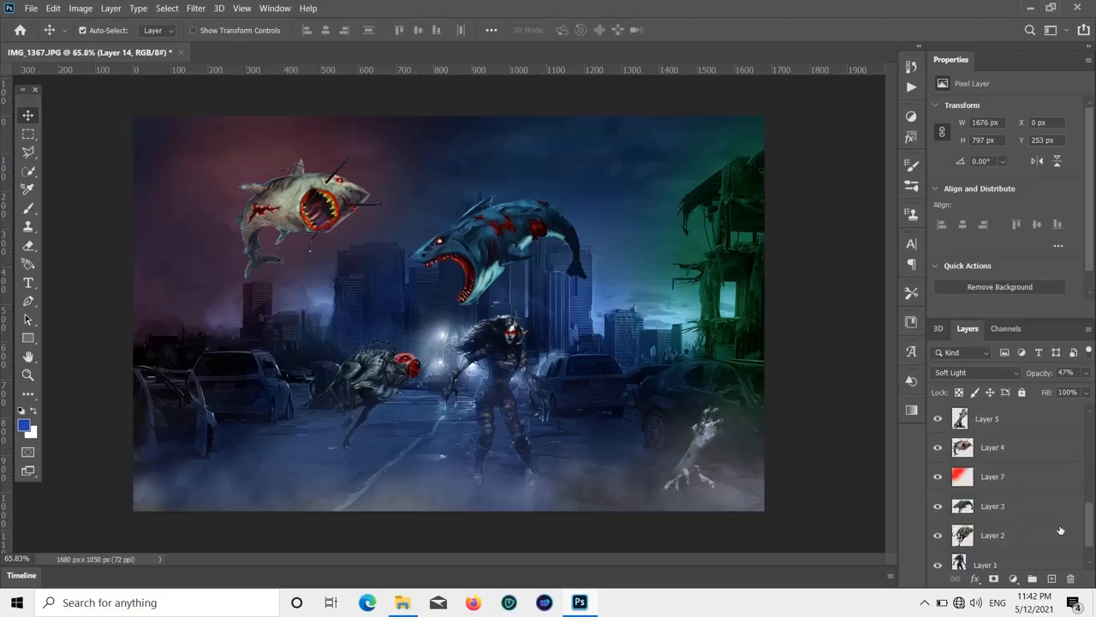
click(1028, 477)
mouse_move(702, 436)
mouse_down()
mouse_move(701, 410)
mouse_move(701, 441)
mouse_move(707, 430)
mouse_up()
drag(680, 497, 705, 435)
click(705, 435)
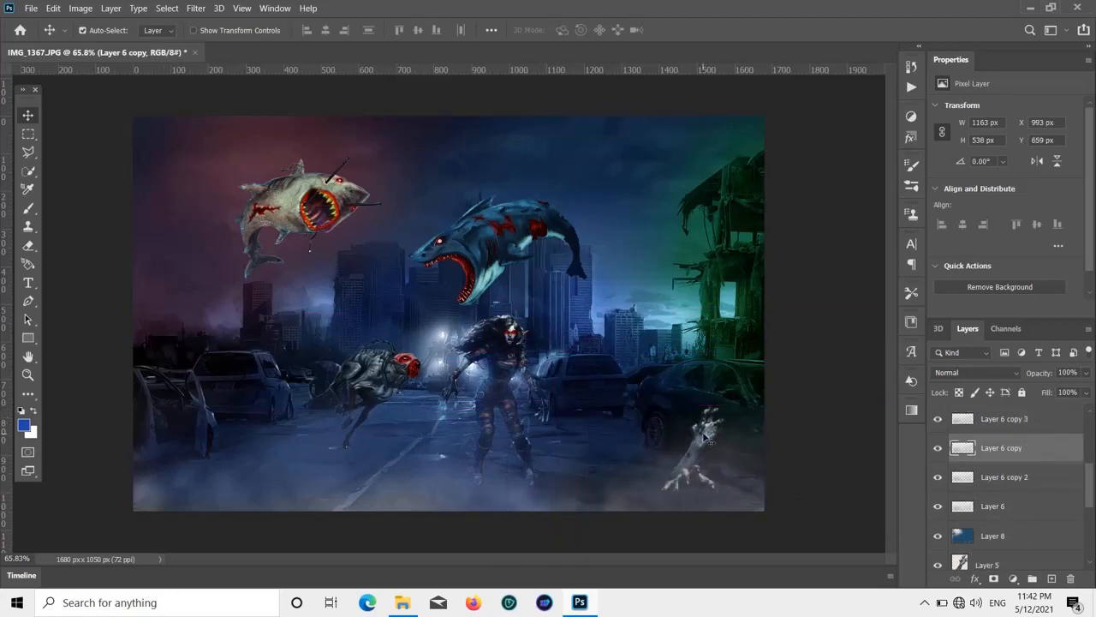
key(ctrl+t)
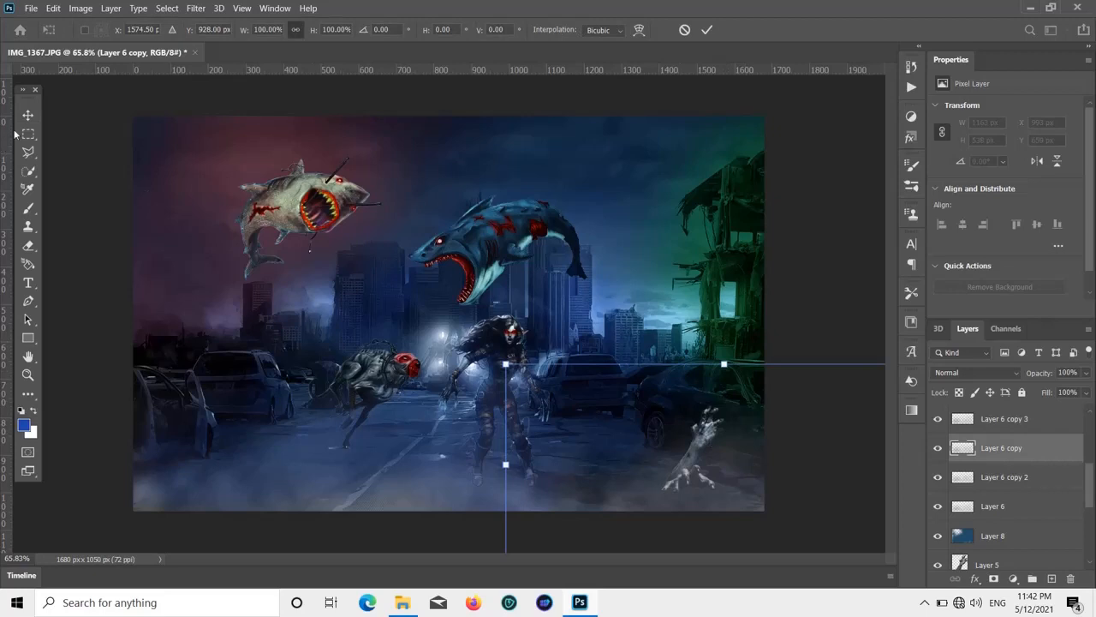
key(Return)
drag(690, 485, 812, 297)
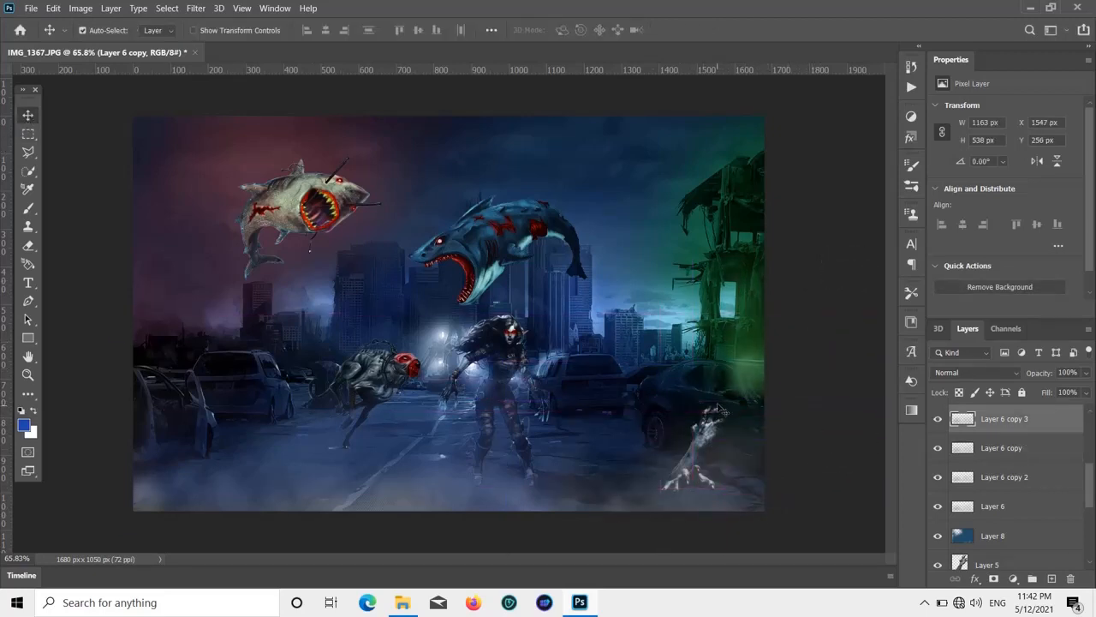
drag(714, 420, 716, 395)
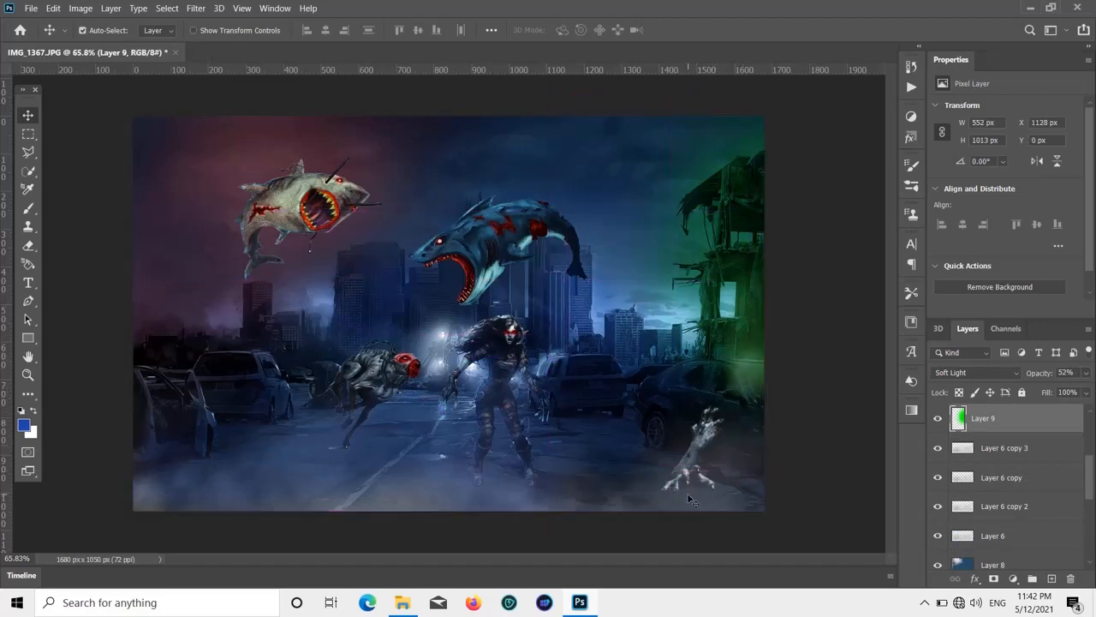
- Try to move the green glow on Layer 9 down over the reaching hand
drag(690, 498, 577, 541)
drag(757, 365, 722, 497)
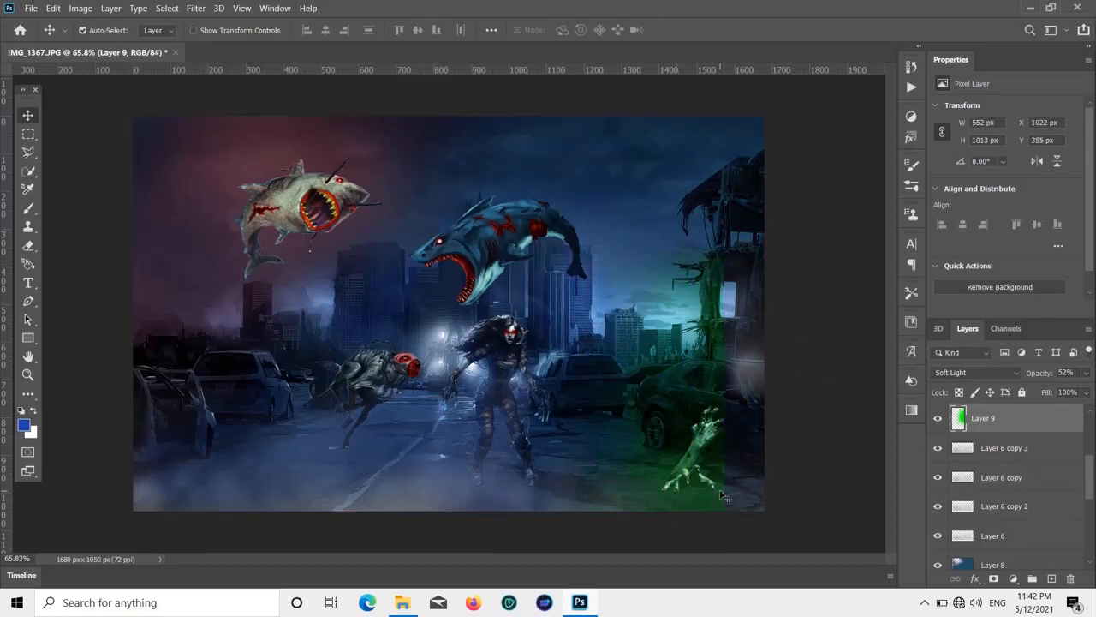
key(ctrl+z)
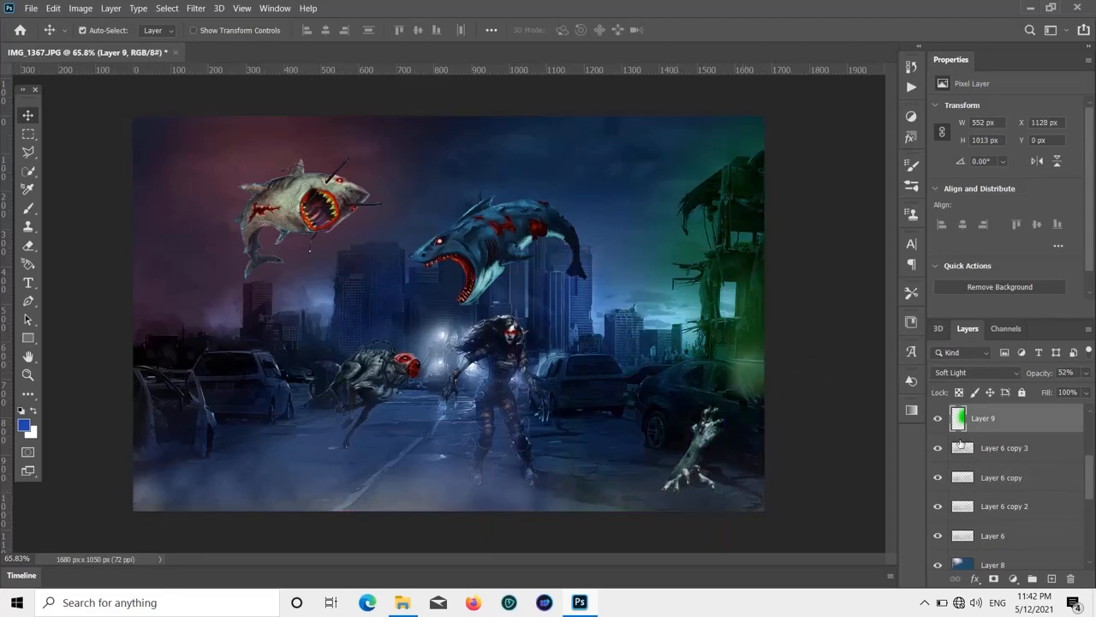
- Move the Layer 6 copy 3 fog patch off the canvas to about X 1769 px, Y 606 px
drag(752, 422, 709, 296)
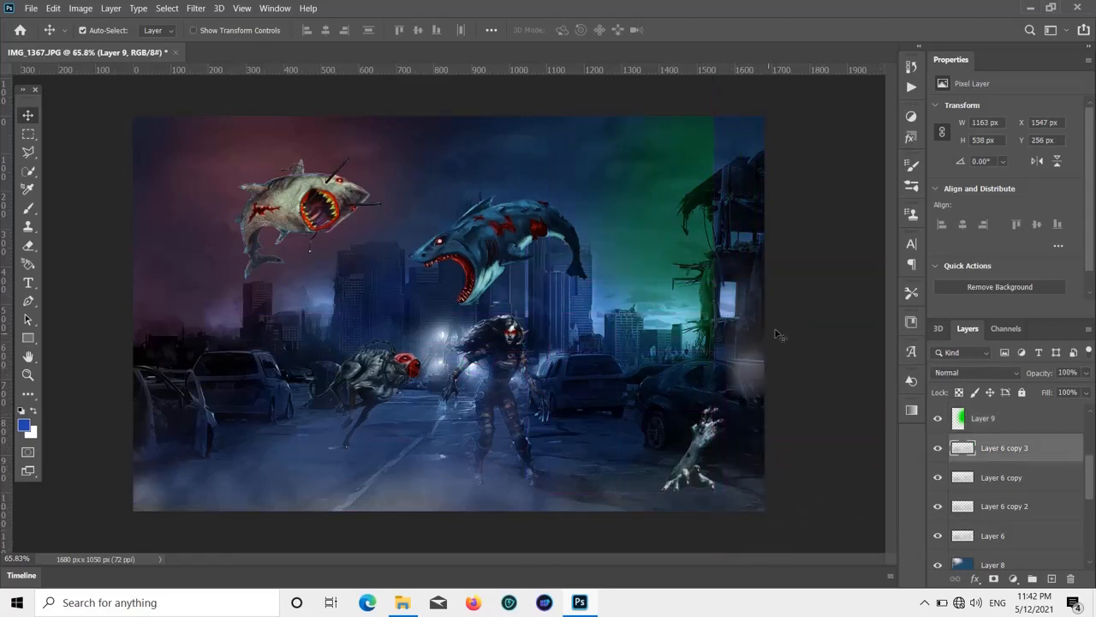
drag(745, 370, 822, 497)
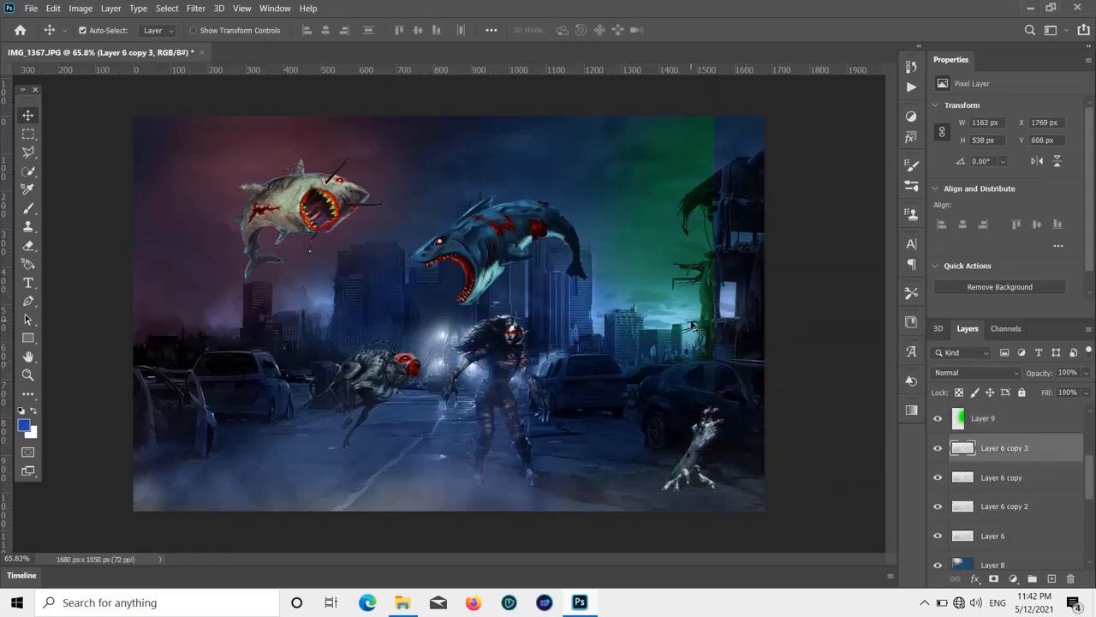
- Shift the blue glow on Layer 14 to about X 57 px, Y 333 px and align the green glow with the canvas's upper-right corner
drag(692, 323, 712, 330)
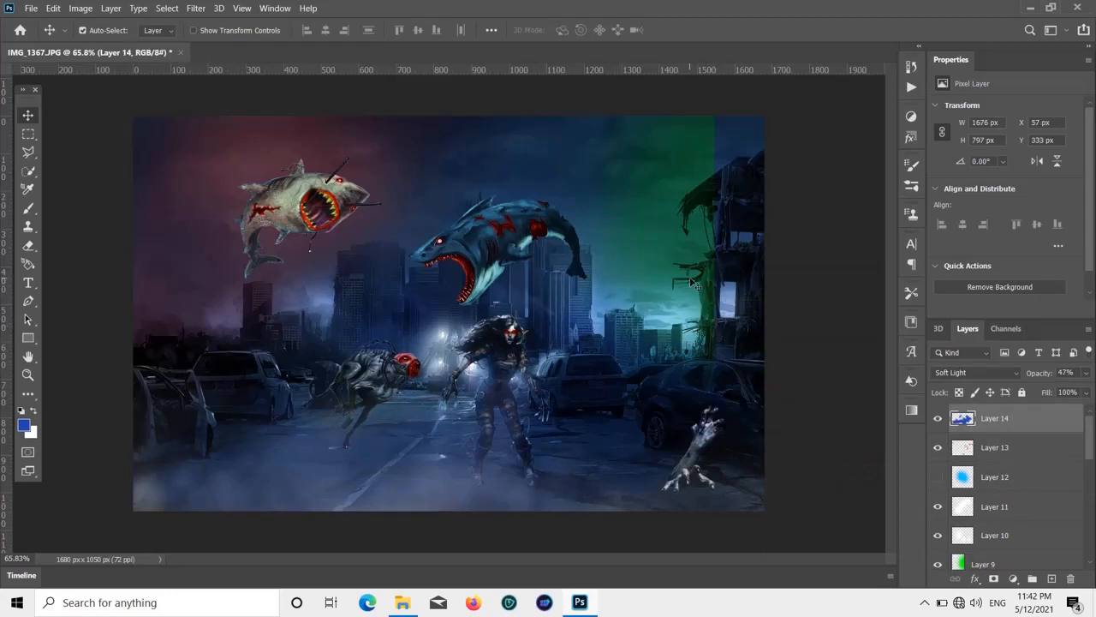
drag(692, 282, 741, 326)
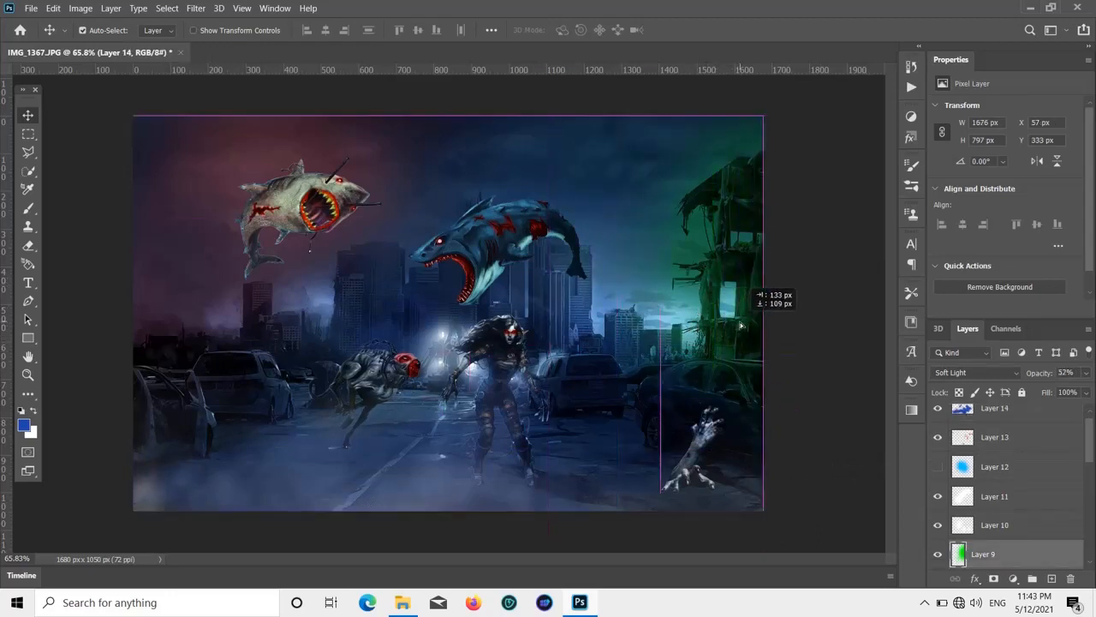
click(836, 294)
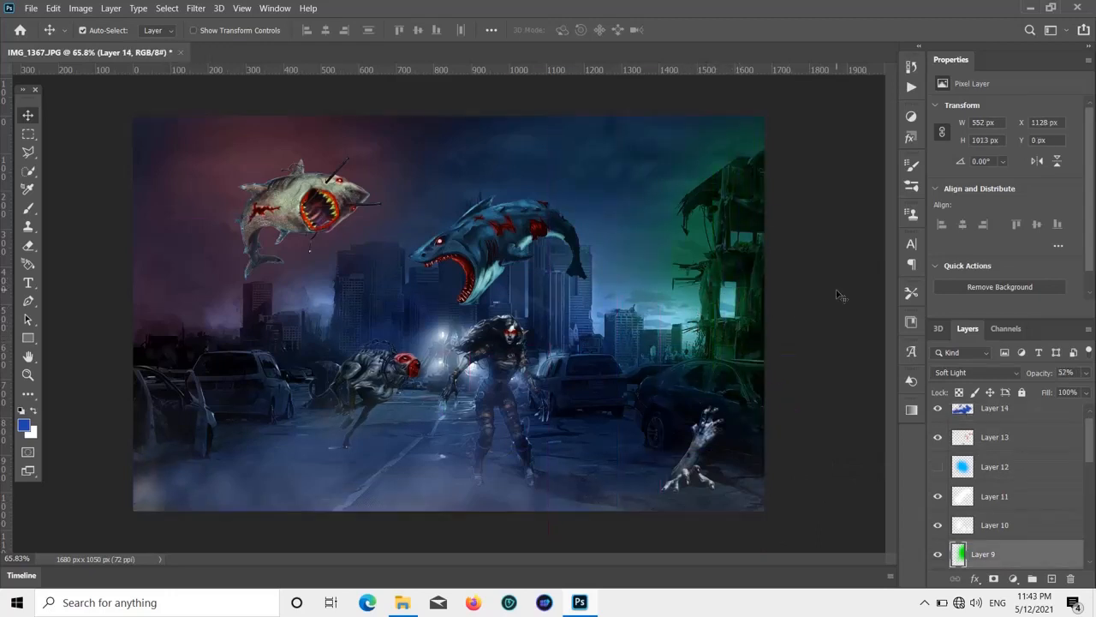
click(695, 461)
key(ctrl+t)
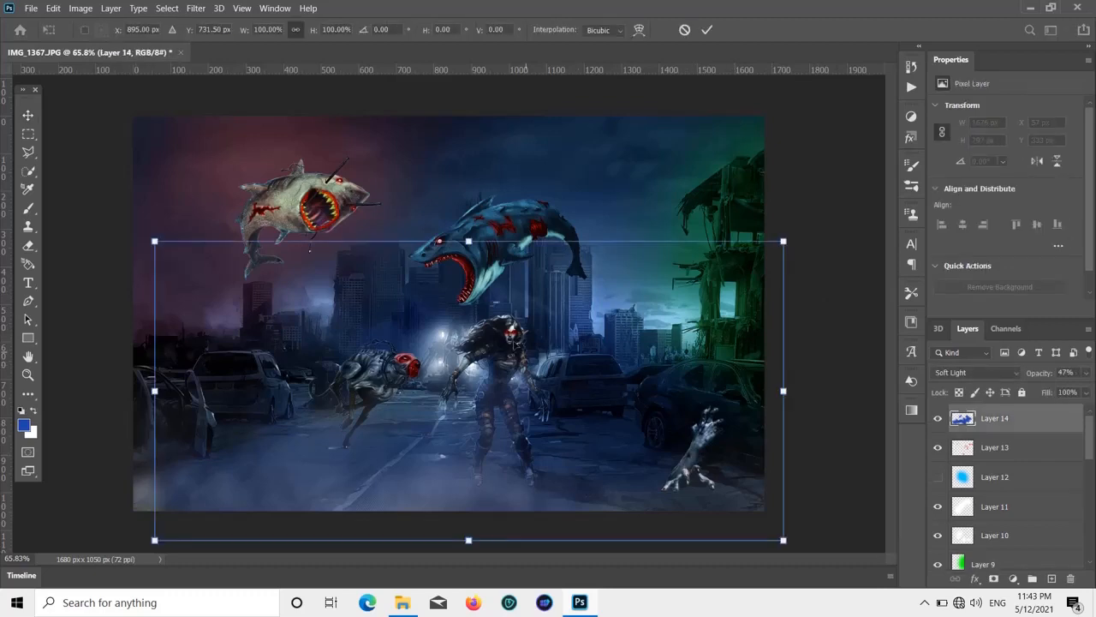
drag(468, 241, 469, 210)
key(ctrl+z)
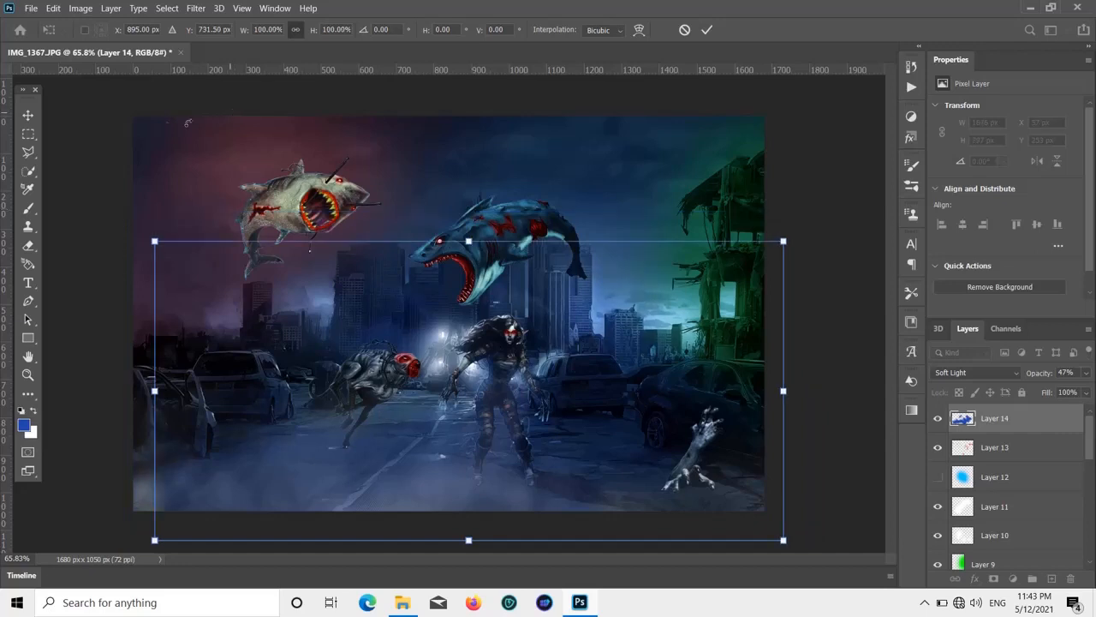
click(24, 113)
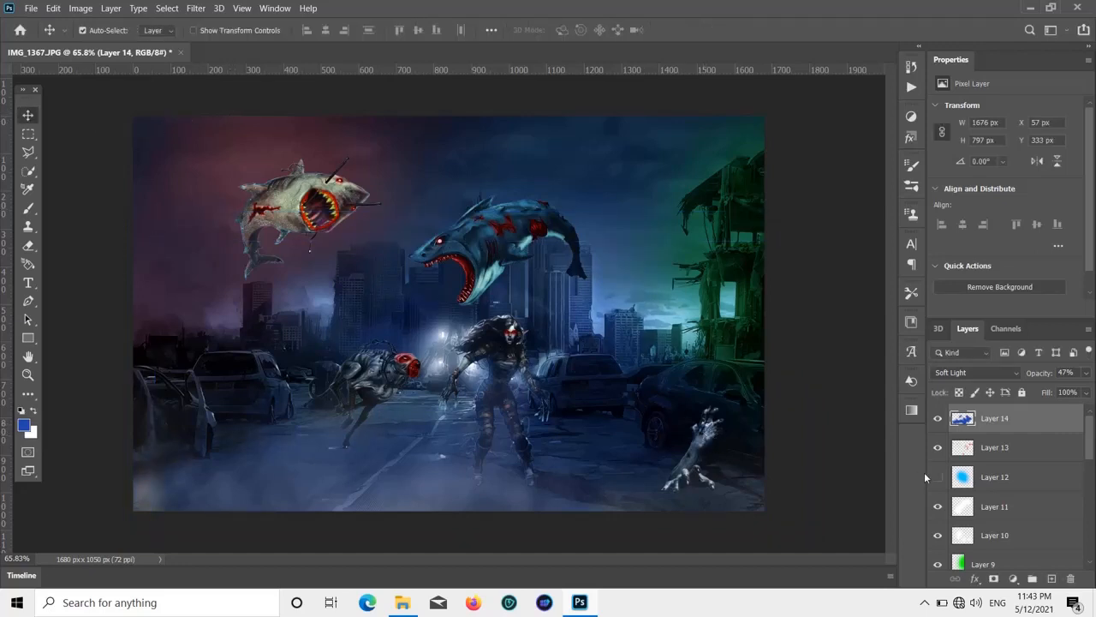
- Hide the blue glow on Layer 14 and the Soft Light image on Layer 8 to reach the hand beneath
scroll(976, 485, down, 4)
scroll(976, 485, up, 4)
click(939, 419)
click(705, 439)
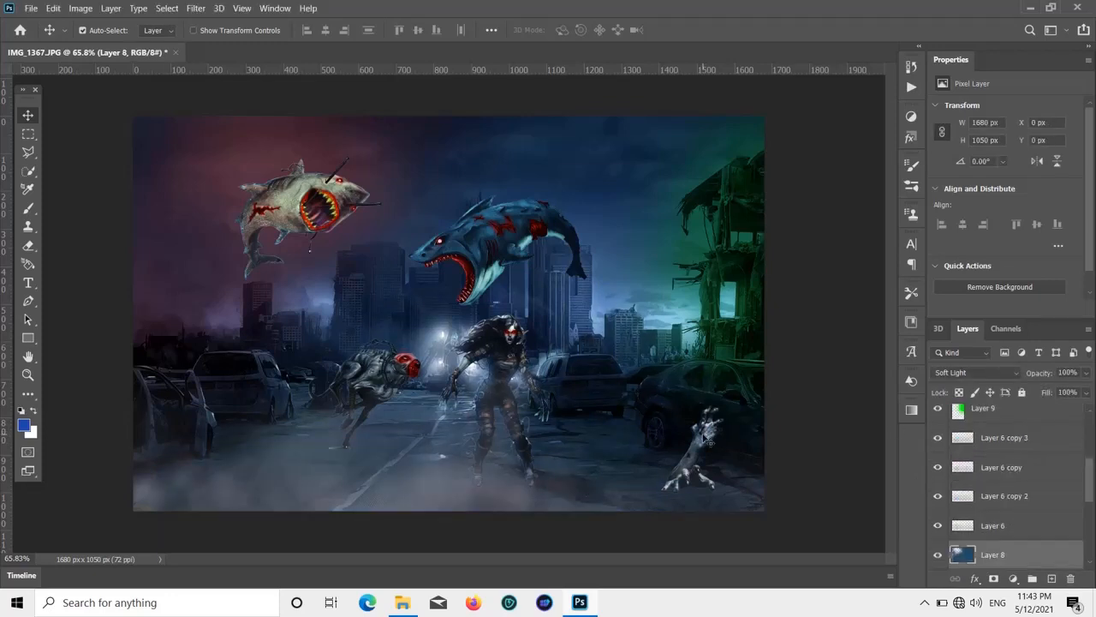
click(938, 554)
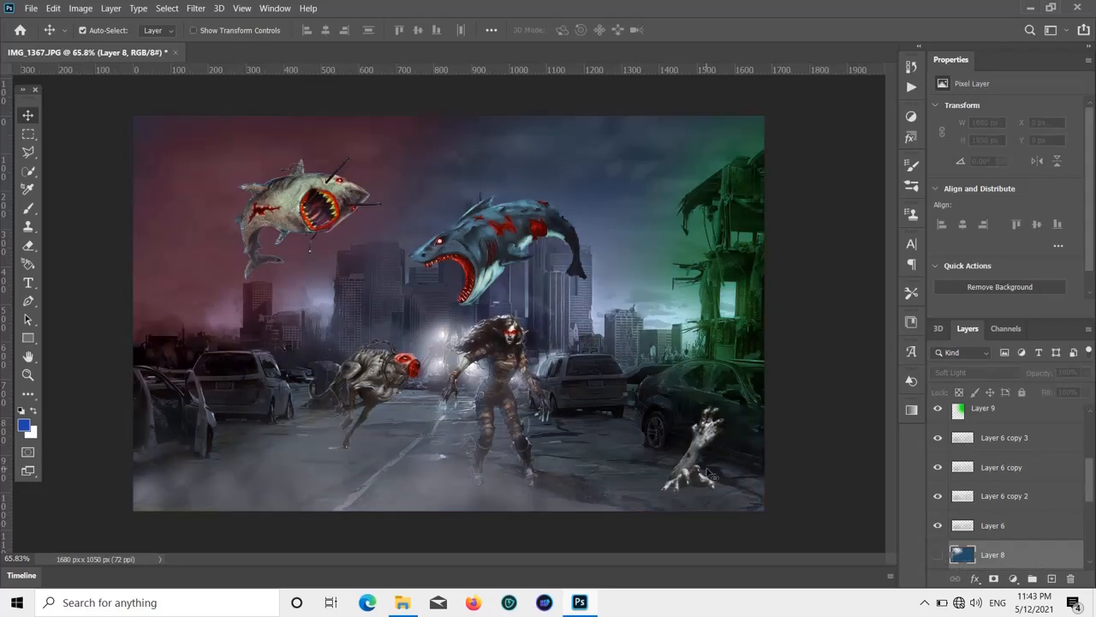
- Scale the reaching hand on Layer 5 up proportionally to about 128%
click(709, 438)
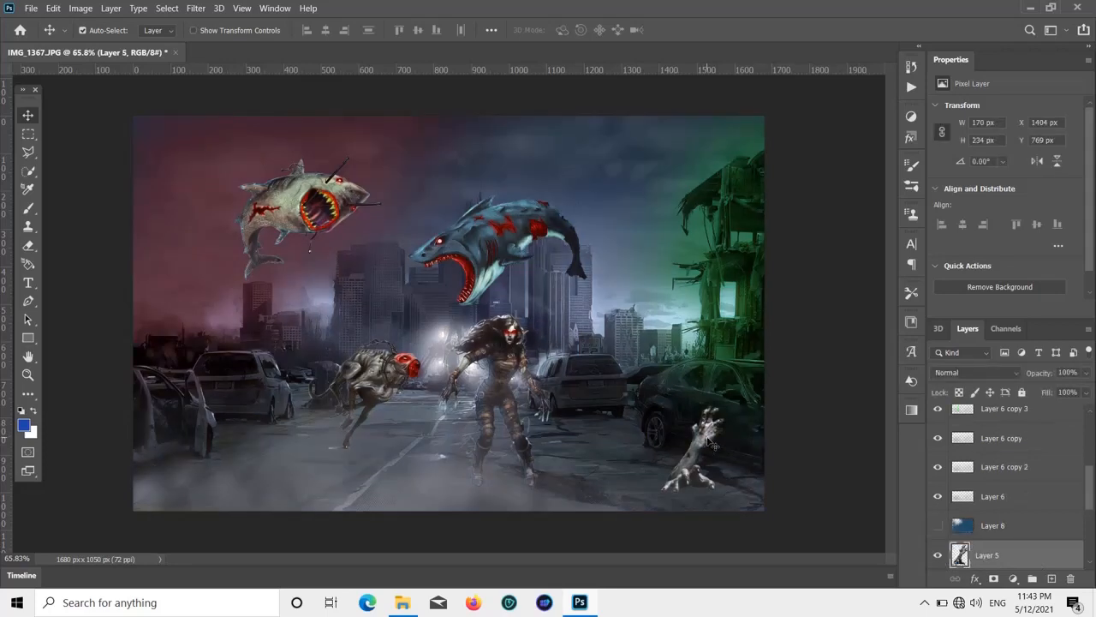
key(ctrl+t)
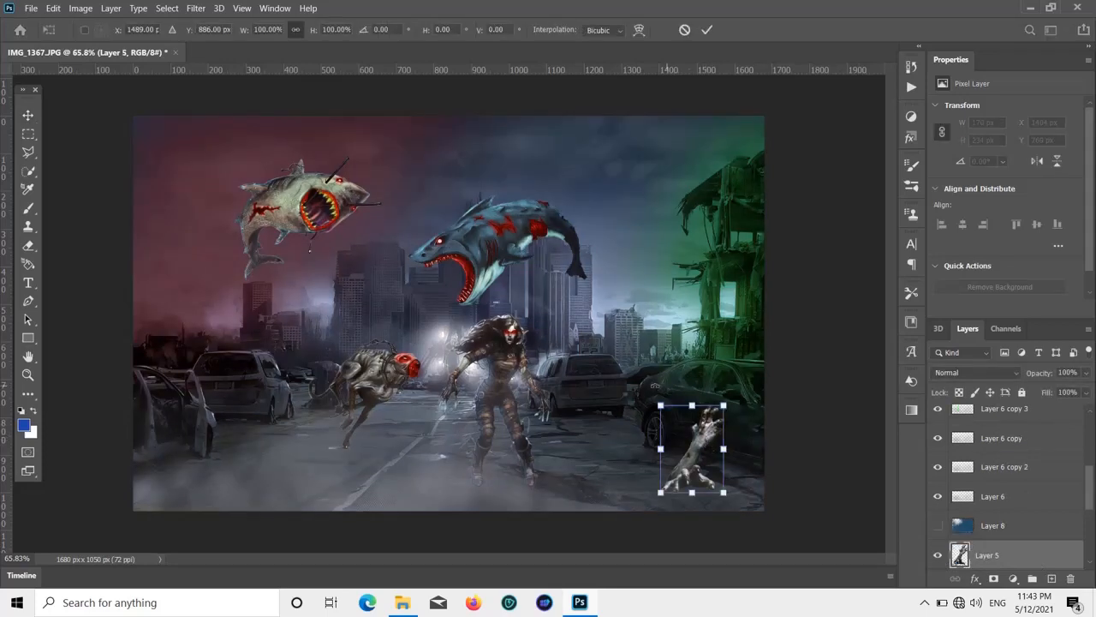
drag(659, 406, 642, 380)
key(Return)
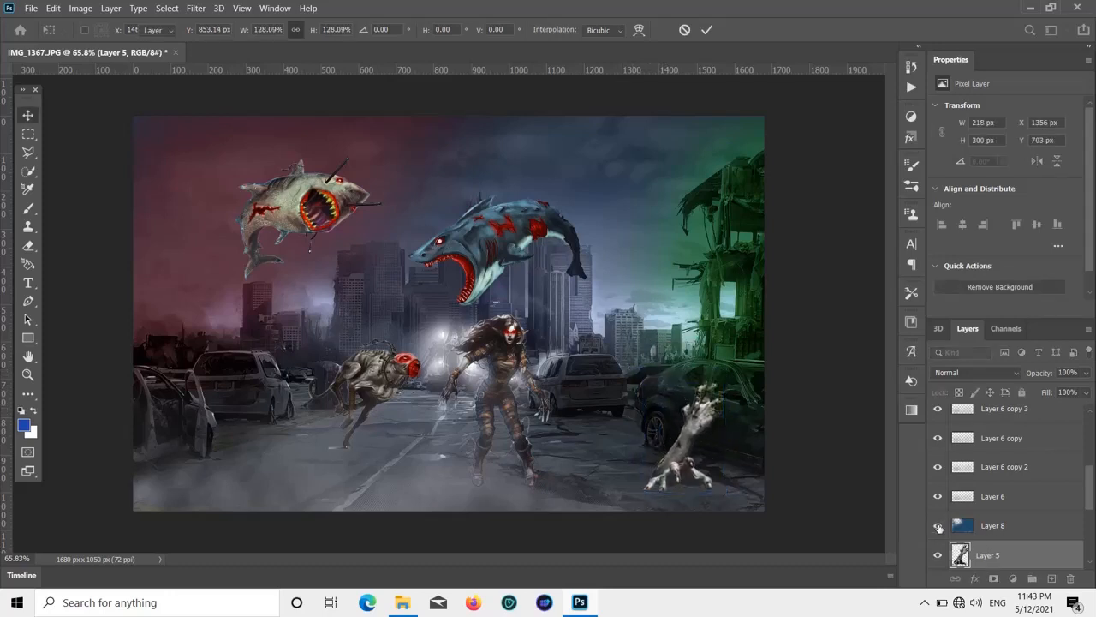
- Make Layer 8 and Layer 14 visible again, leaving Layer 12 hidden
click(937, 525)
scroll(942, 524, up, 2)
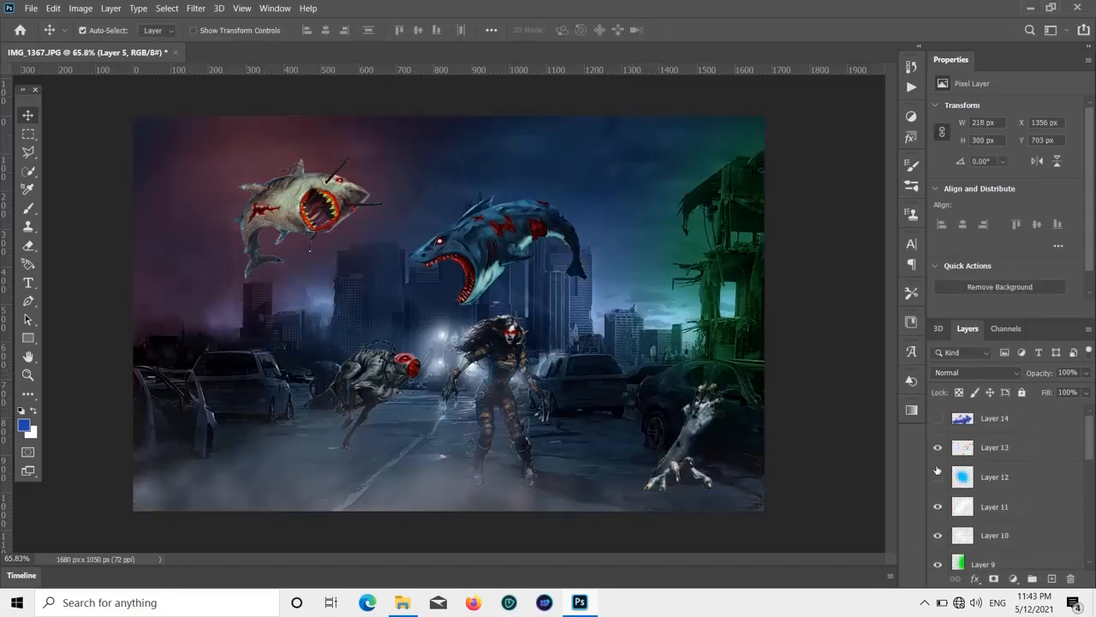
click(951, 482)
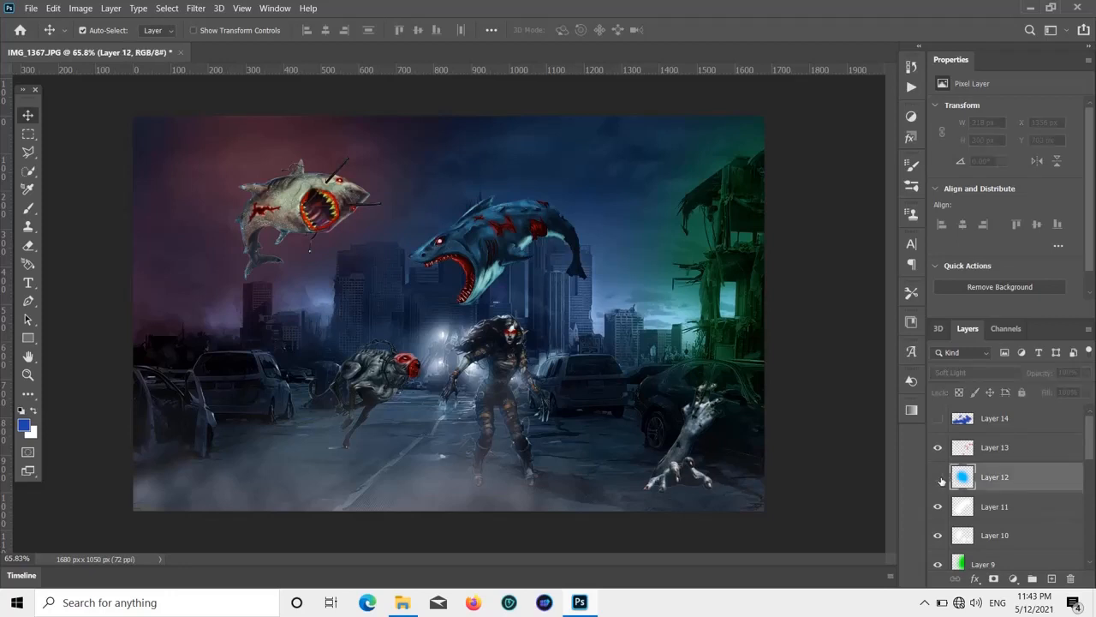
click(939, 478)
click(938, 478)
click(944, 419)
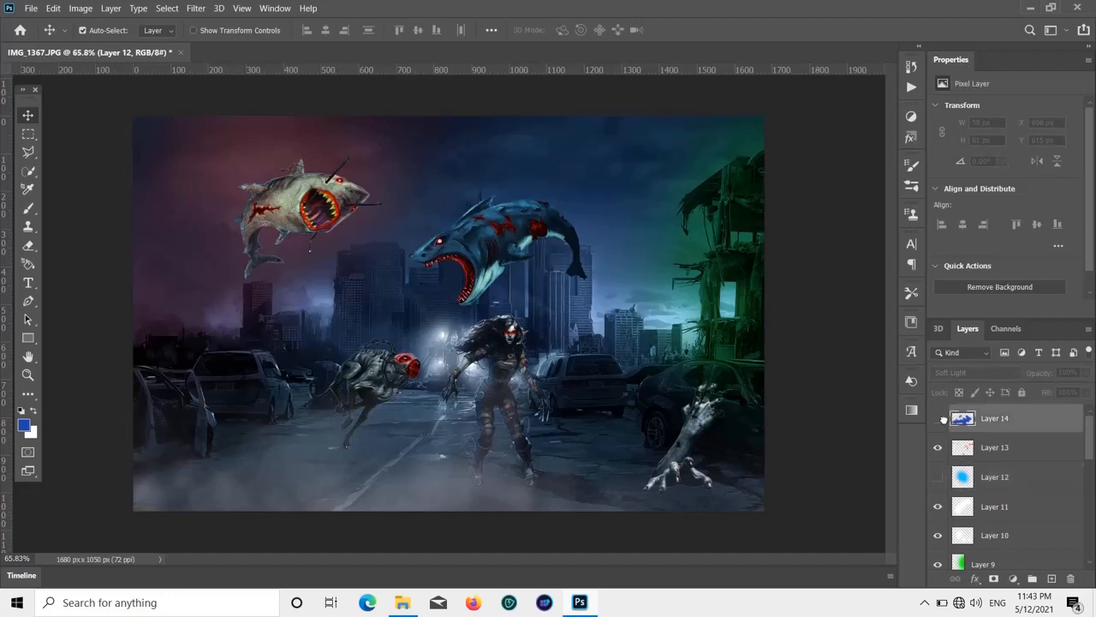
click(938, 419)
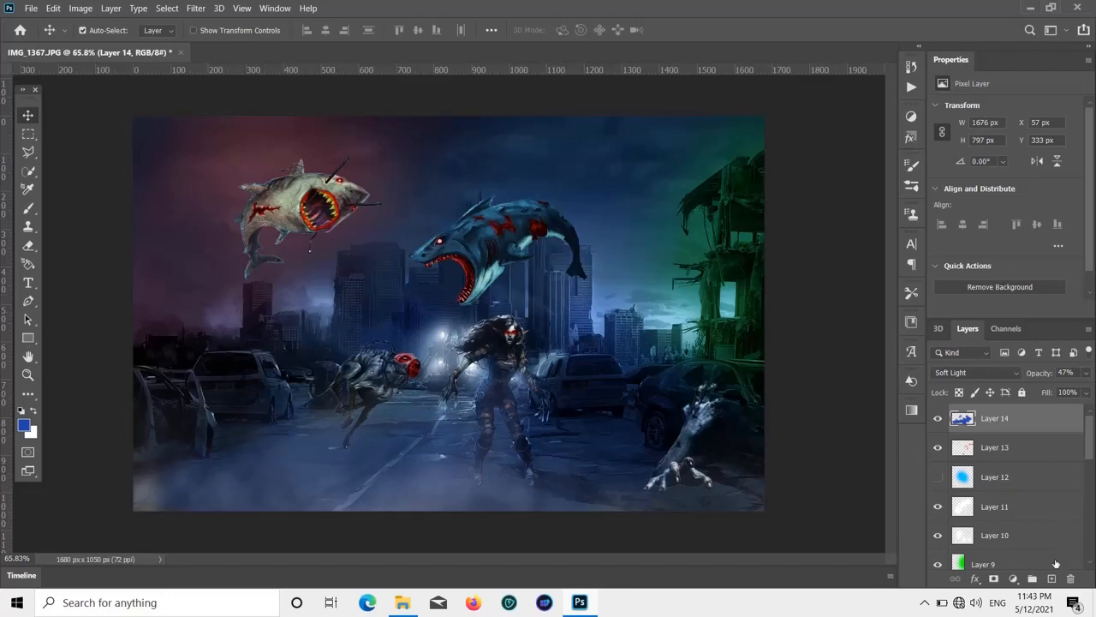
- Add a new layer above Layer 14 with Soft Light blend mode and 46% opacity
click(1053, 578)
click(990, 374)
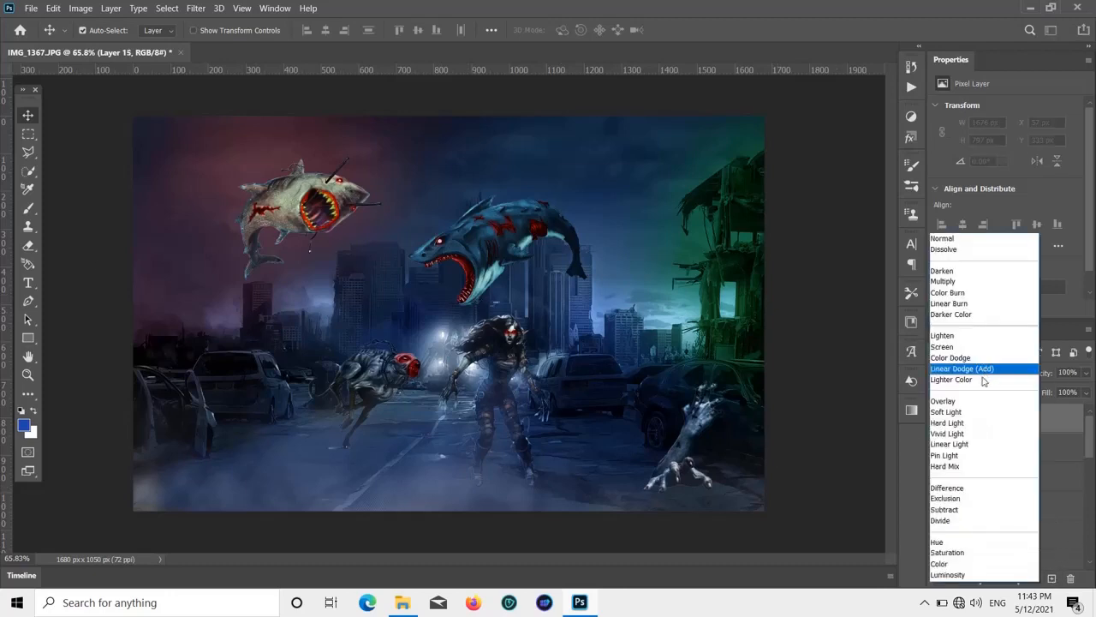
click(974, 408)
click(1086, 372)
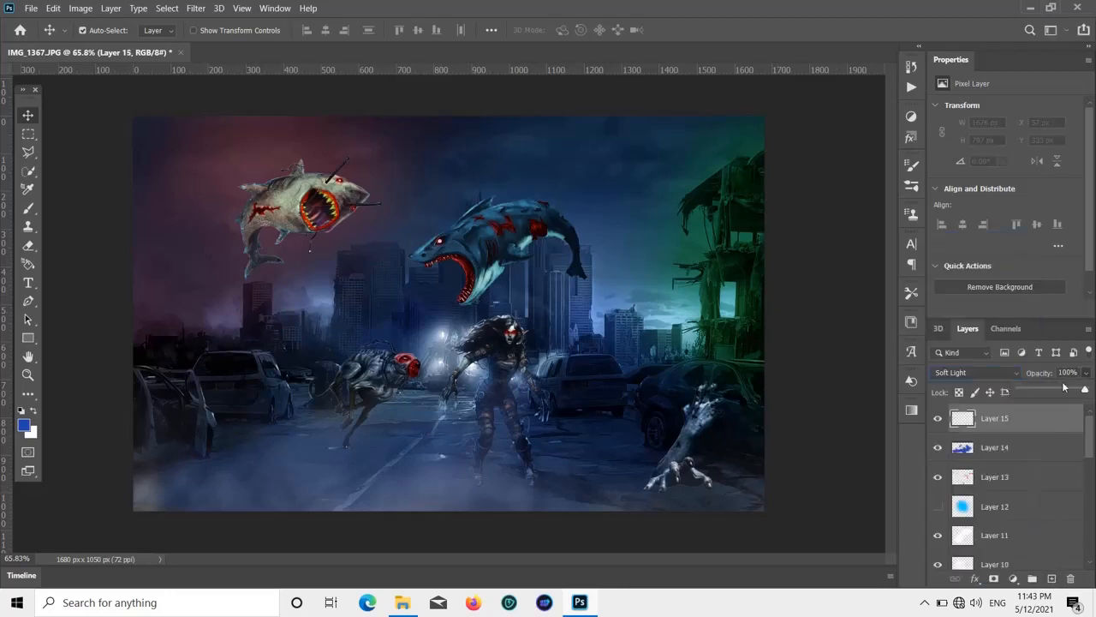
- Switch to the Brush tool and set the foreground color to pure red, ff0000
click(28, 209)
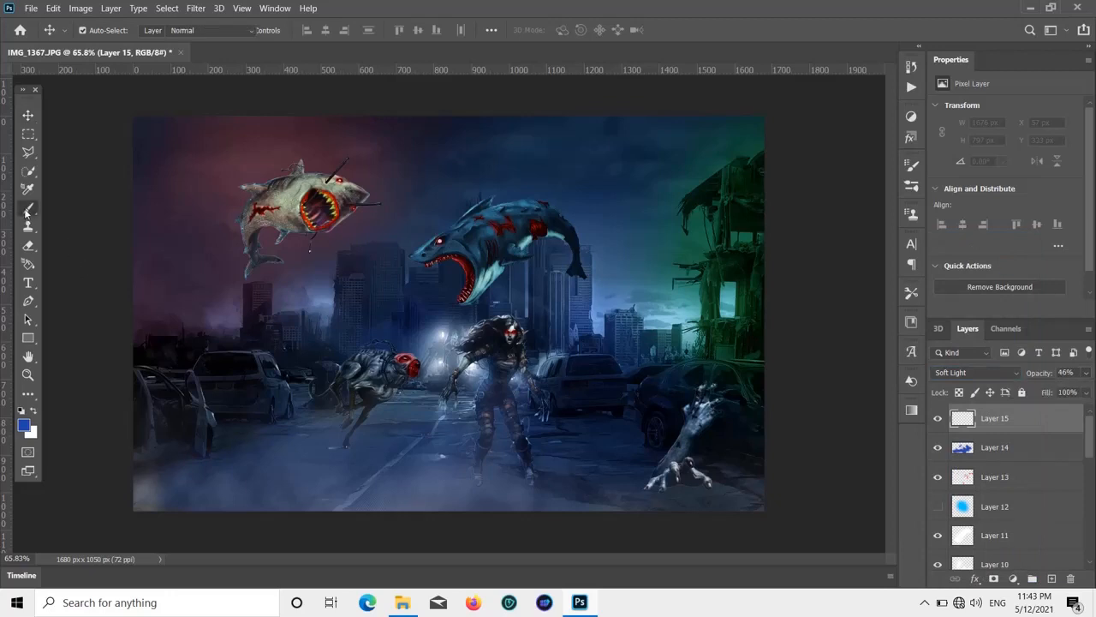
click(24, 425)
click(751, 305)
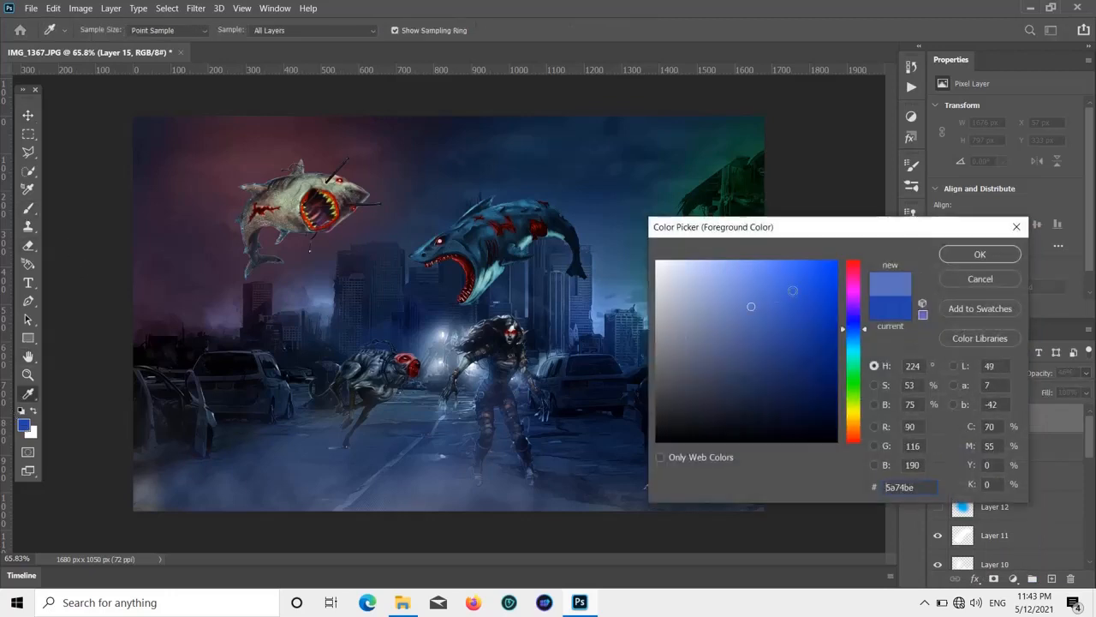
drag(854, 272, 855, 259)
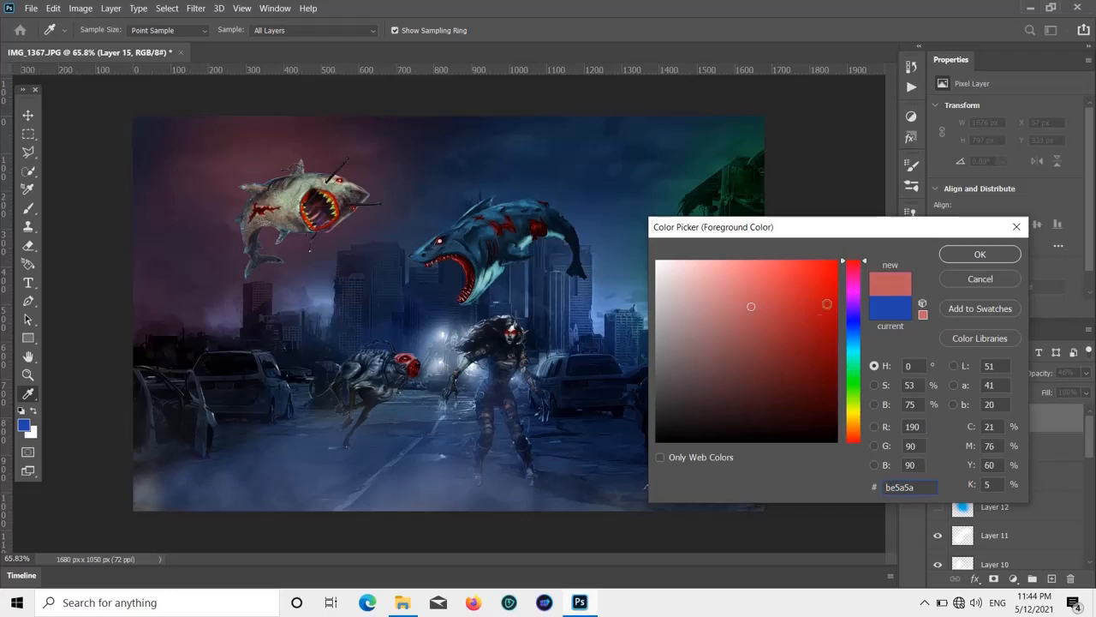
click(806, 358)
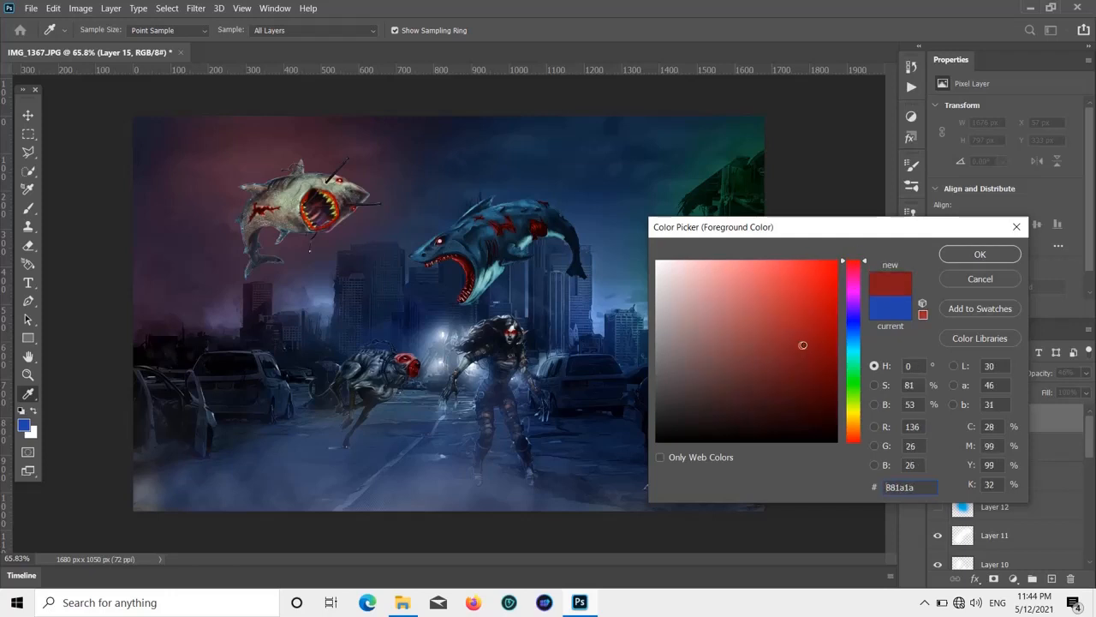
text(ff0000)
click(979, 254)
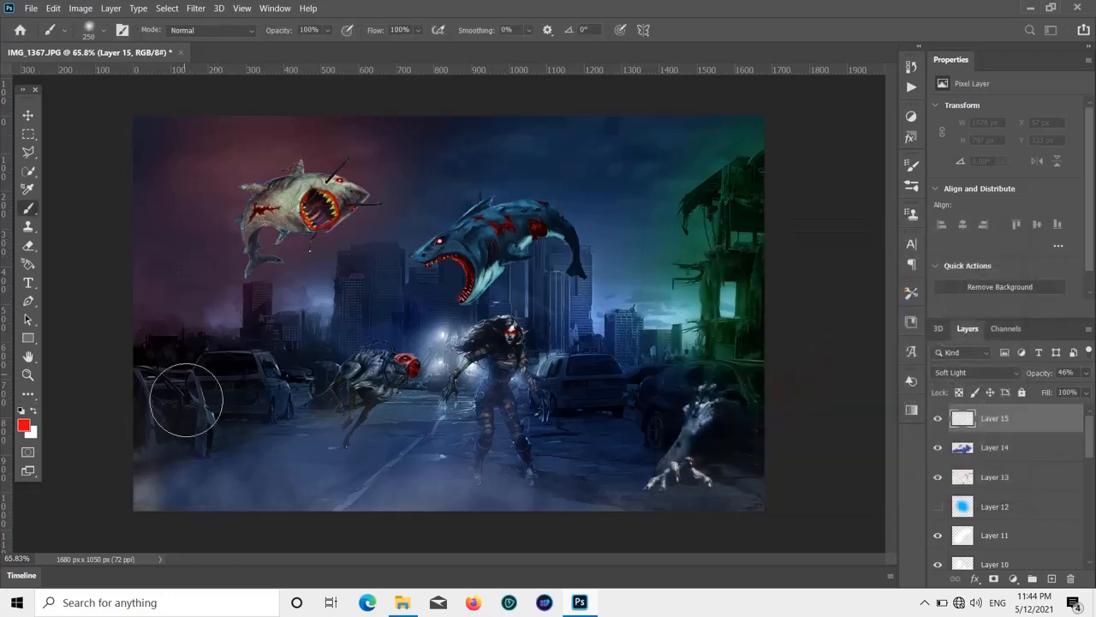
- Paint soft red over the cars, skyline and sky along the scene's left side on Layer 15 and set the layer's opacity to 33%
mouse_move(179, 391)
mouse_down()
mouse_move(164, 471)
mouse_move(180, 406)
mouse_move(163, 408)
mouse_move(167, 386)
mouse_move(139, 368)
mouse_move(155, 375)
mouse_up()
mouse_move(177, 399)
mouse_down()
mouse_move(154, 429)
mouse_move(228, 385)
mouse_move(208, 380)
mouse_move(238, 369)
mouse_move(259, 390)
mouse_move(201, 387)
mouse_move(195, 366)
mouse_move(152, 361)
mouse_move(309, 313)
mouse_move(241, 341)
mouse_move(225, 318)
mouse_move(250, 310)
mouse_move(289, 318)
mouse_up()
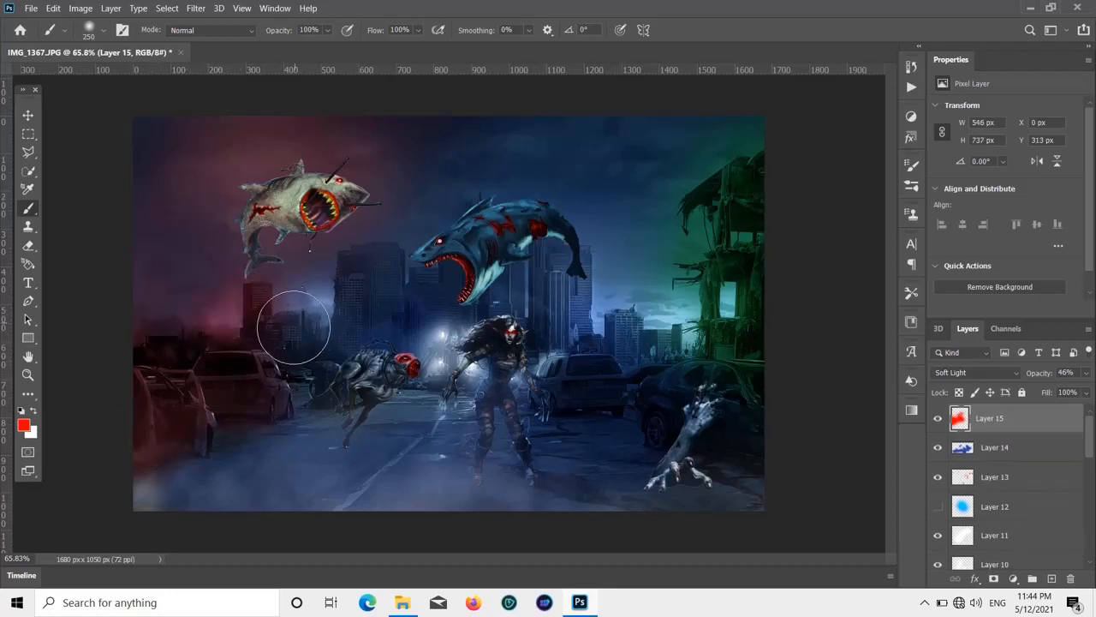
click(1084, 373)
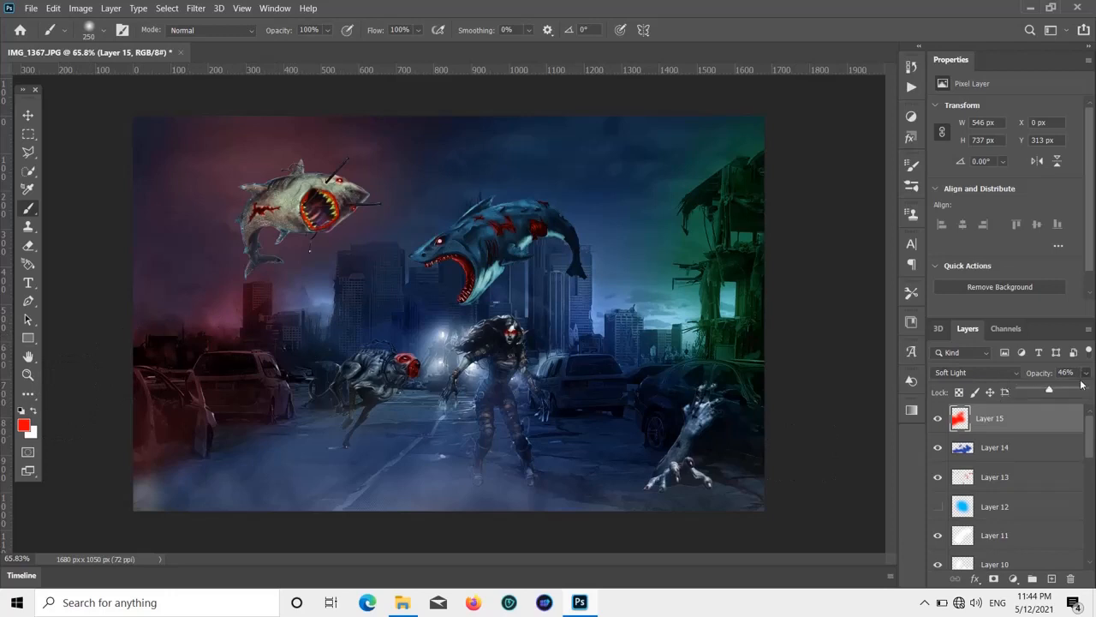
drag(1050, 391, 1044, 390)
mouse_move(179, 140)
mouse_down()
mouse_move(128, 158)
mouse_move(138, 133)
mouse_up()
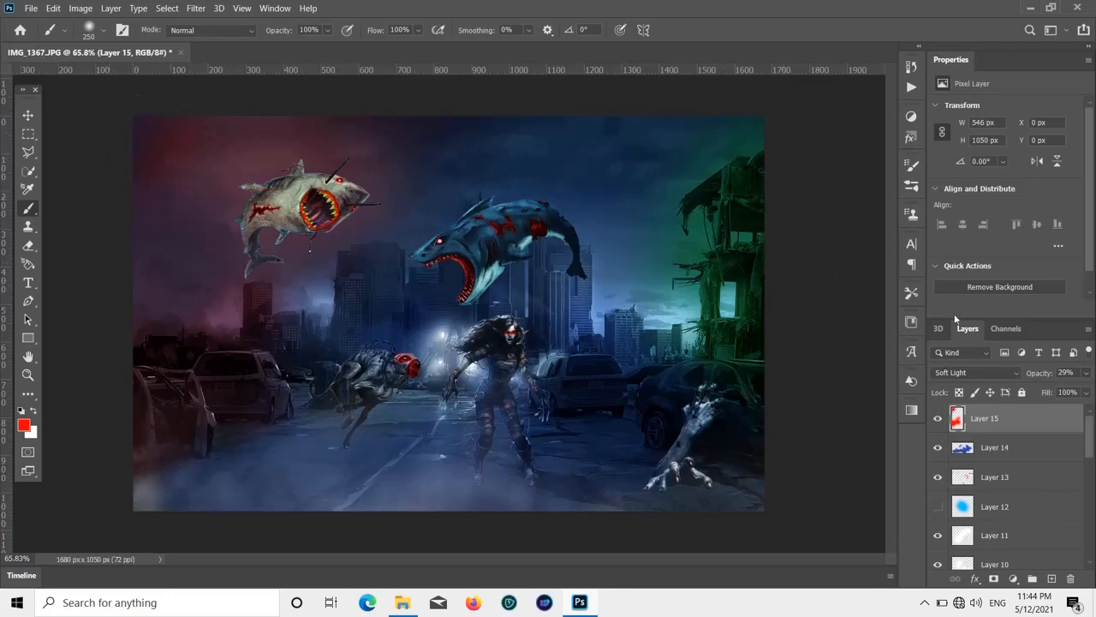
click(1086, 375)
- Erase the red glow from the zombie dog's mouth on Layer 13, hiding Layer 14 while erasing and showing it again
click(29, 116)
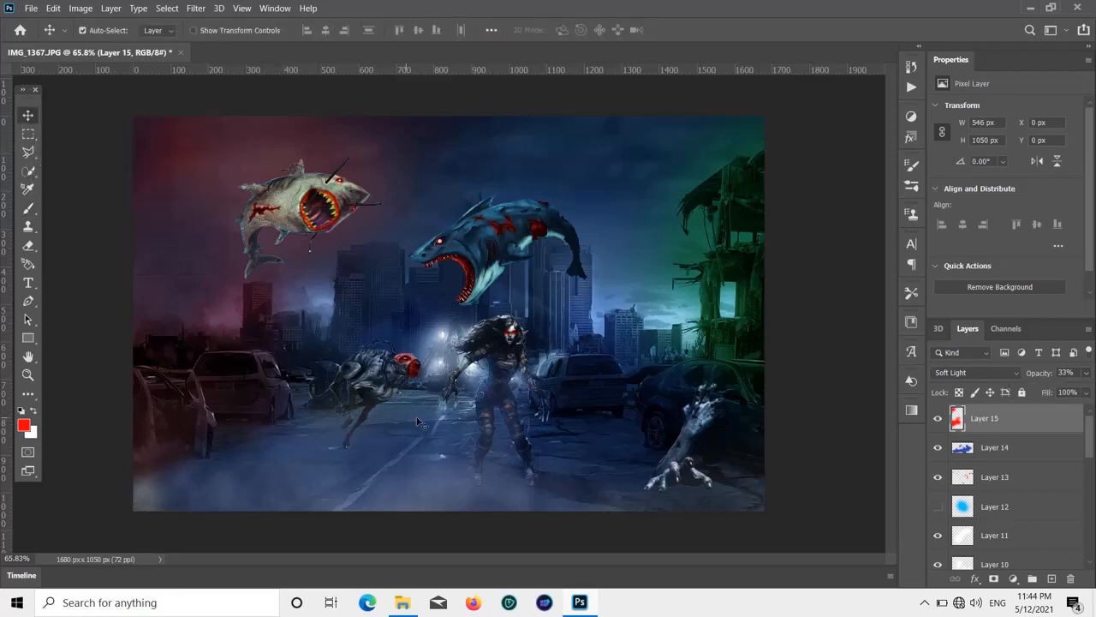
scroll(403, 346, up, 8)
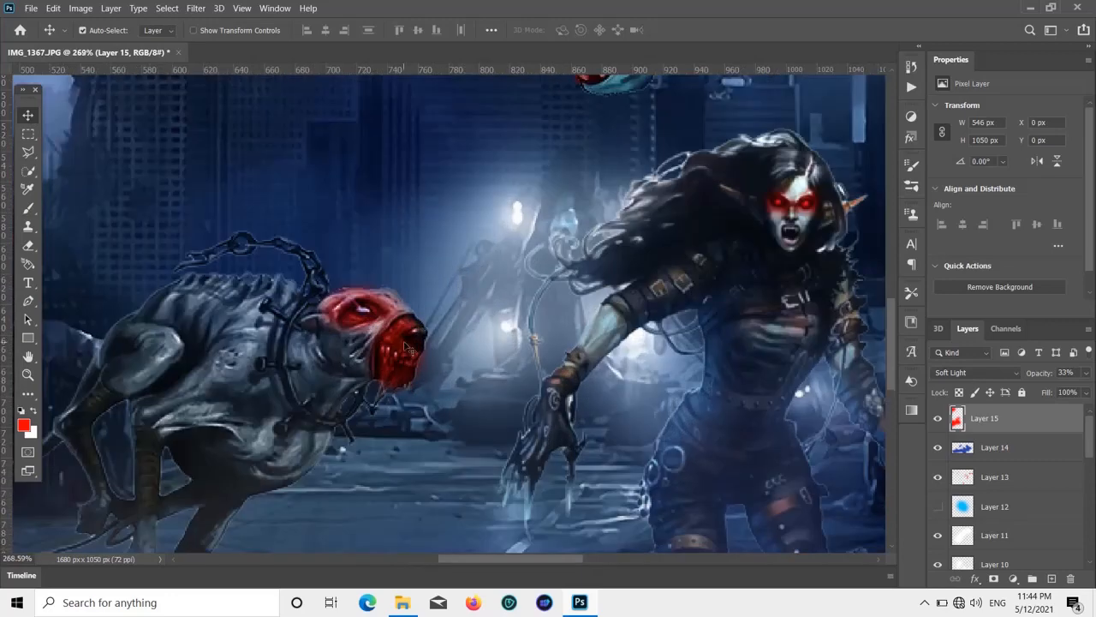
click(403, 347)
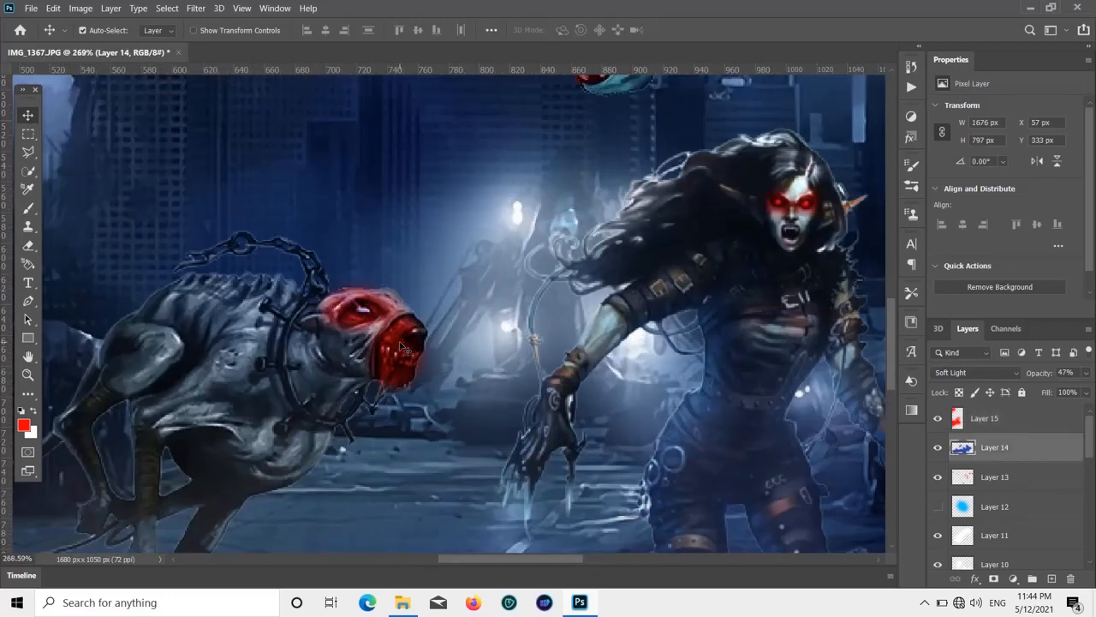
click(938, 447)
key(alt+bracketleft)
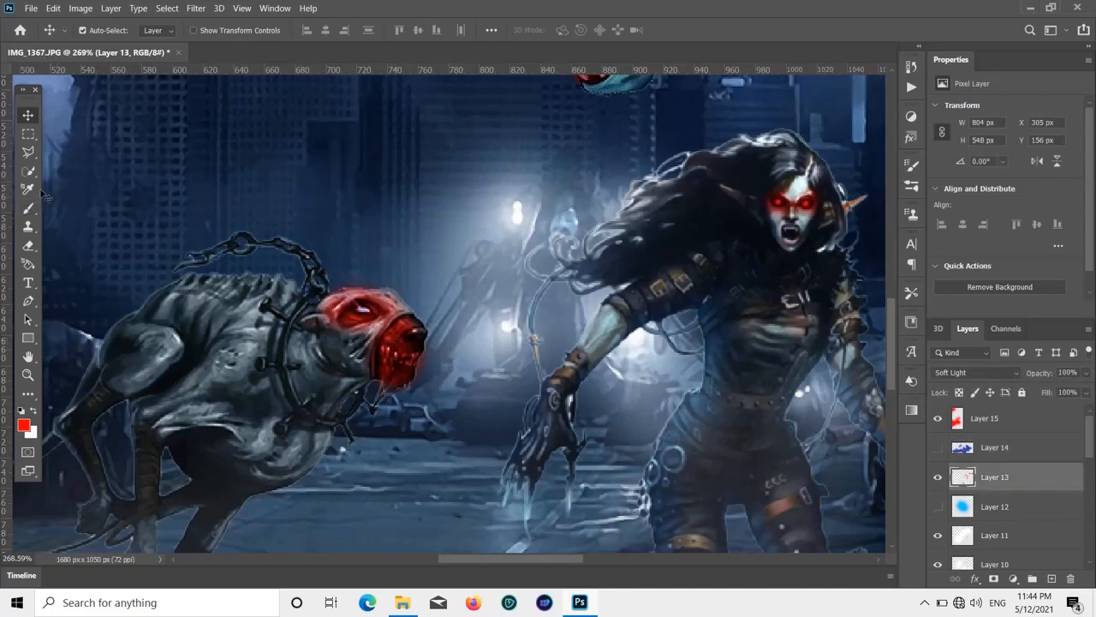
click(27, 246)
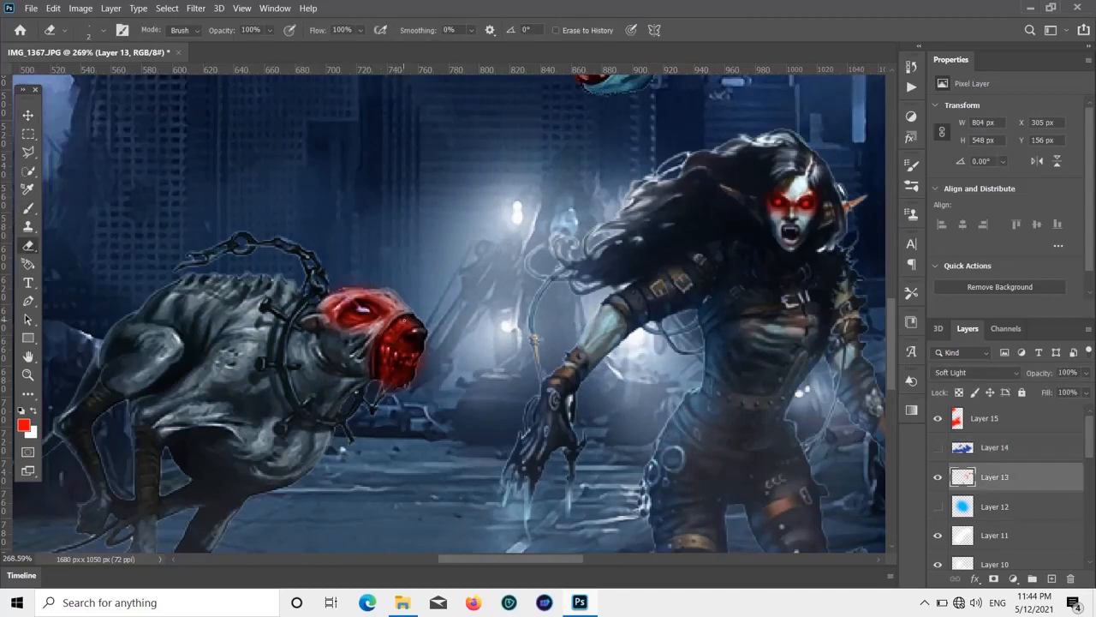
mouse_move(404, 320)
mouse_down()
mouse_move(375, 342)
mouse_move(425, 314)
mouse_move(391, 323)
mouse_move(373, 345)
mouse_move(424, 323)
mouse_move(384, 341)
mouse_move(423, 347)
mouse_move(375, 355)
mouse_move(405, 370)
mouse_move(378, 378)
mouse_move(389, 353)
mouse_move(416, 351)
mouse_move(351, 370)
mouse_move(419, 349)
mouse_move(363, 373)
mouse_move(405, 364)
mouse_move(411, 378)
mouse_move(376, 372)
mouse_up()
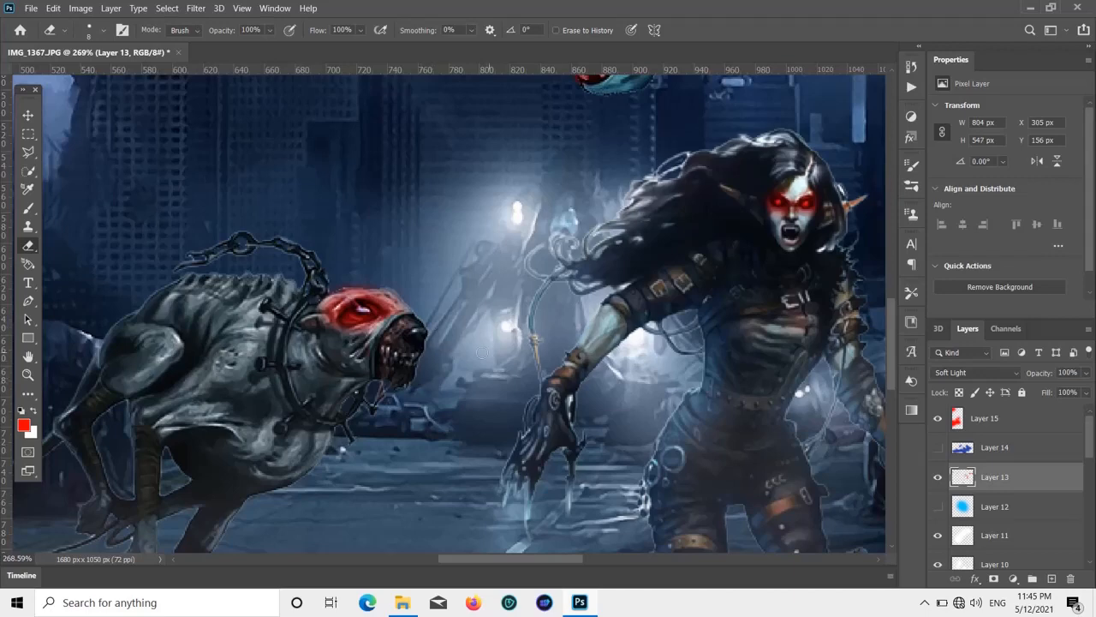
click(939, 447)
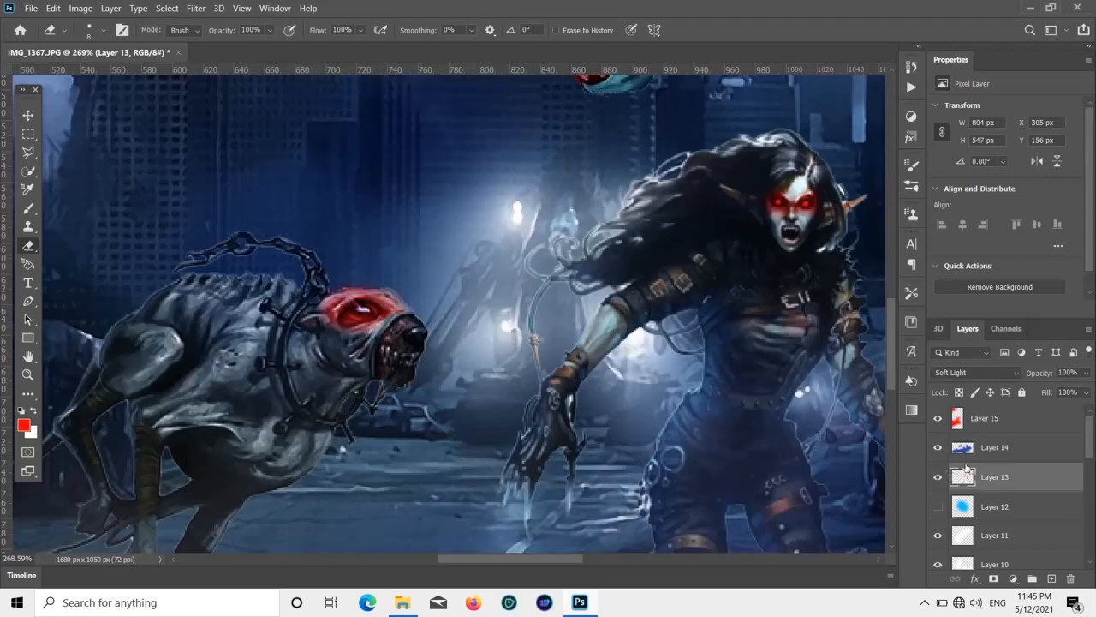
- Delete the hidden Layer 12
scroll(967, 468, down, 3)
scroll(967, 469, up, 2)
drag(985, 474, 1051, 514)
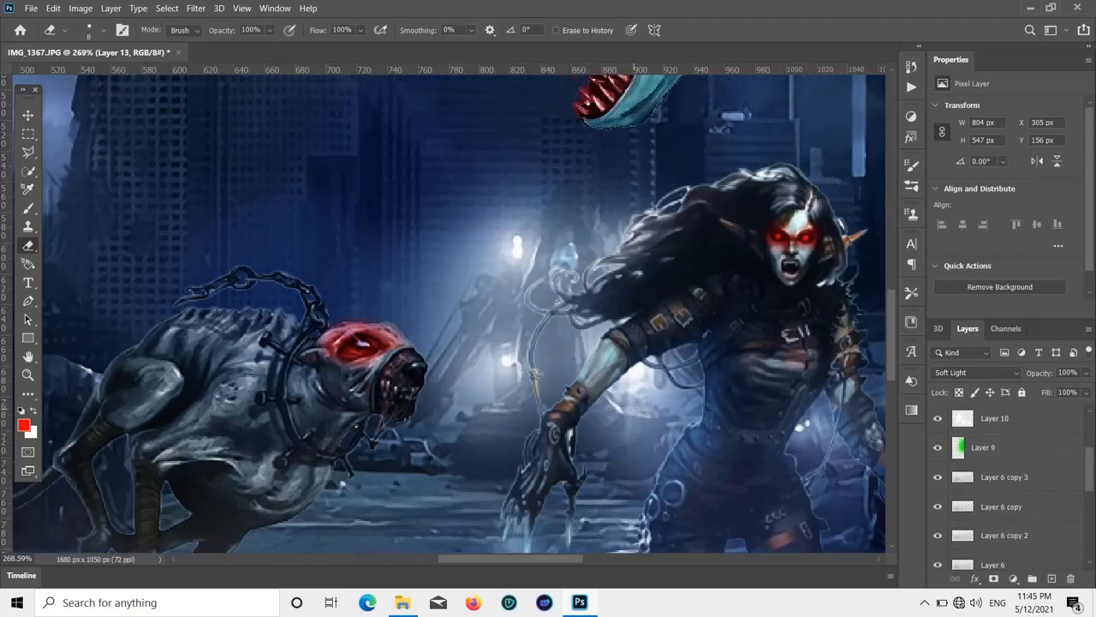
scroll(1018, 525, down, 5)
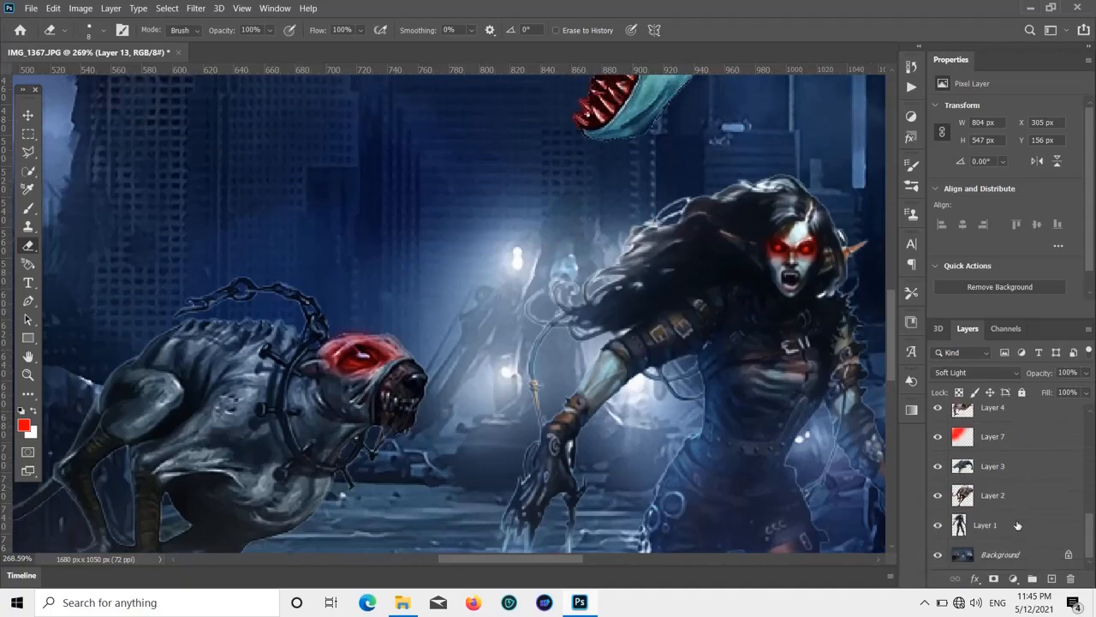
scroll(1014, 523, up, 5)
scroll(613, 396, down, 10)
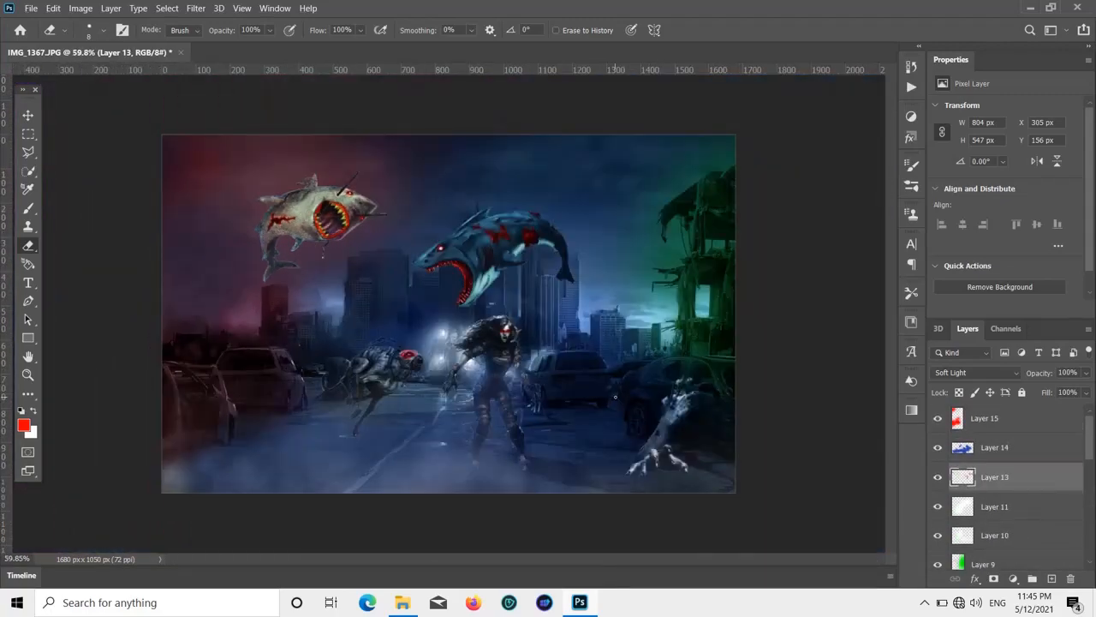
scroll(655, 388, up, 1)
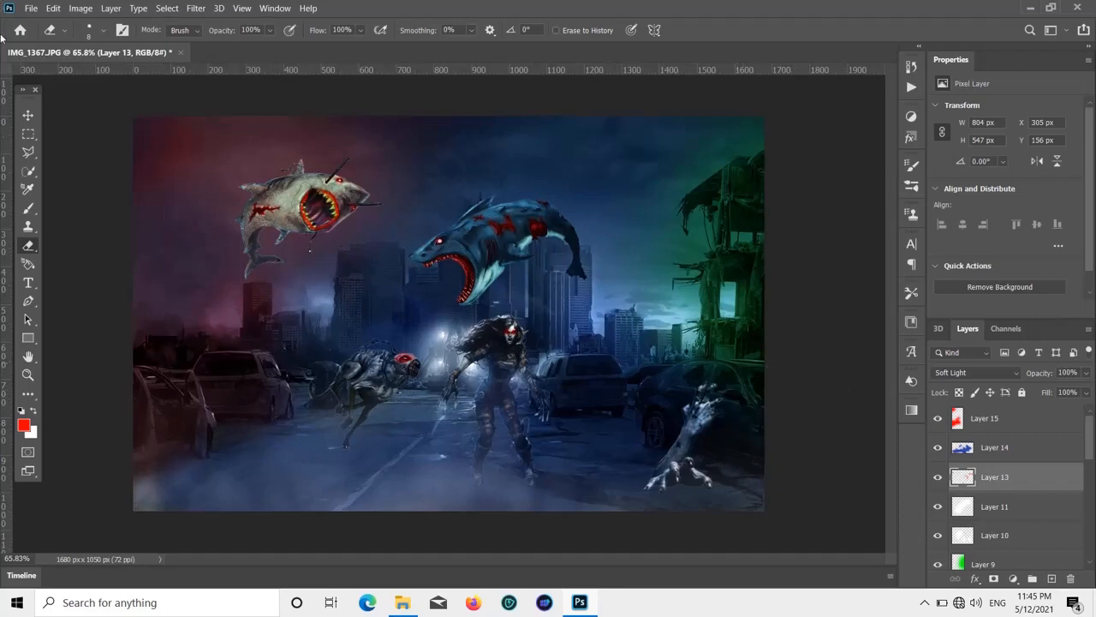
- Add a new layer at the top of the stack and use Apply Image to fill it with the merged RGB image, Multiply at 100%
click(28, 115)
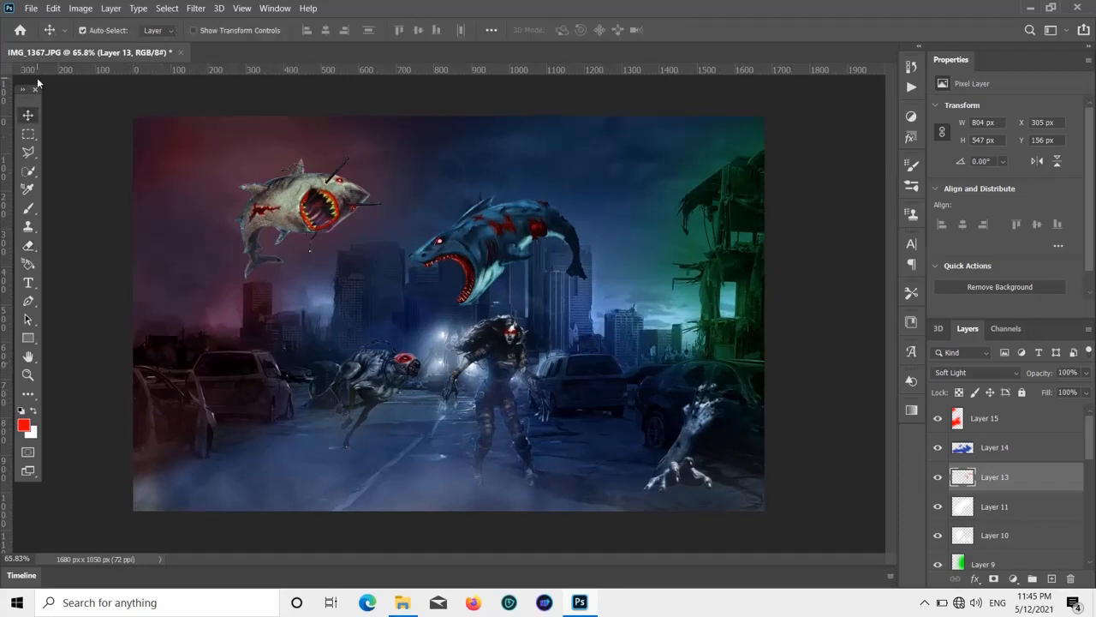
click(1051, 579)
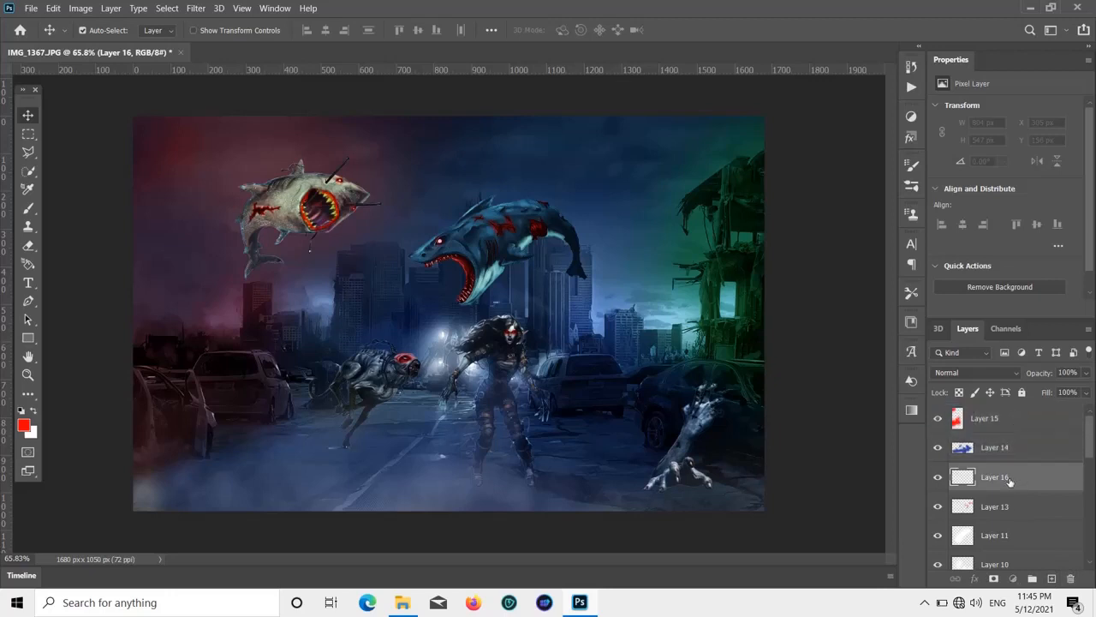
drag(1009, 482, 1021, 406)
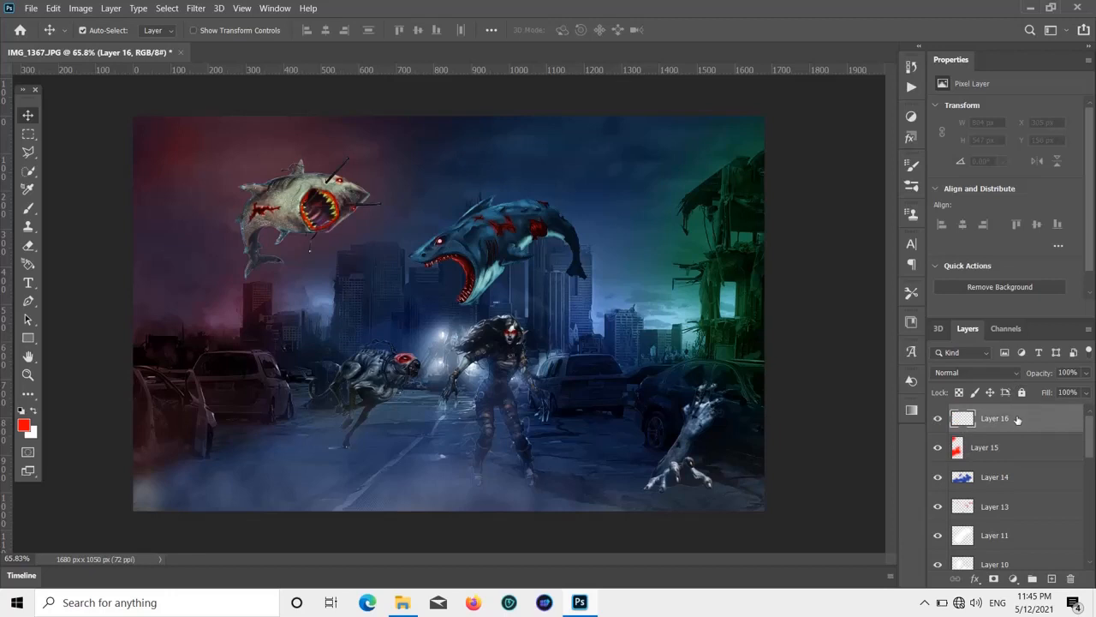
click(81, 8)
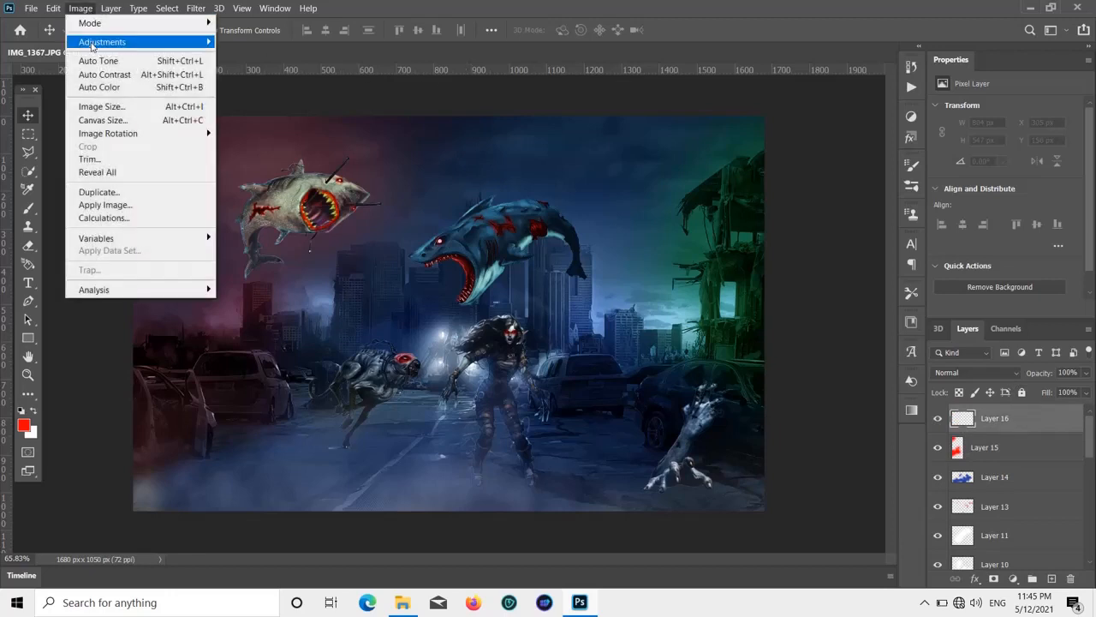
click(112, 205)
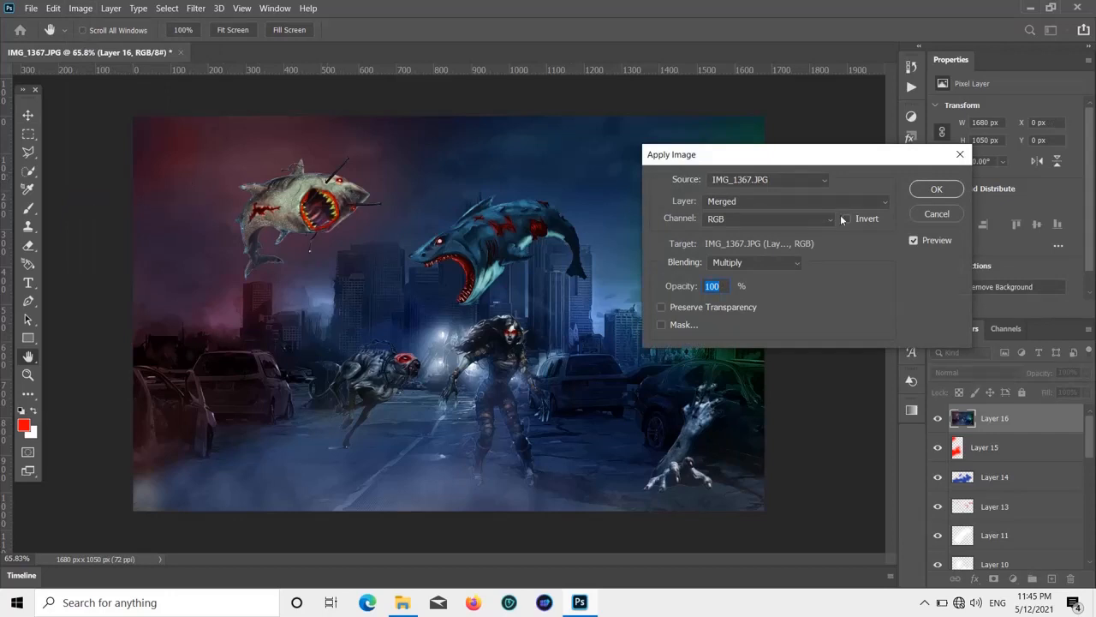
click(943, 190)
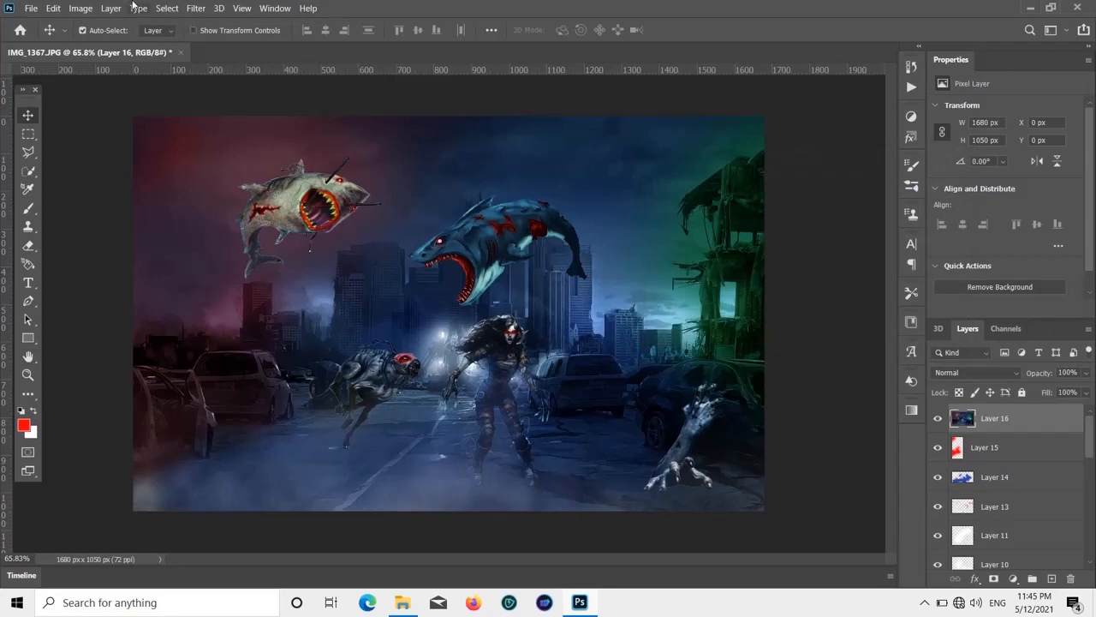
- Apply the Camera Raw Filter to Layer 16 with the temperature set to -2
click(175, 9)
click(192, 10)
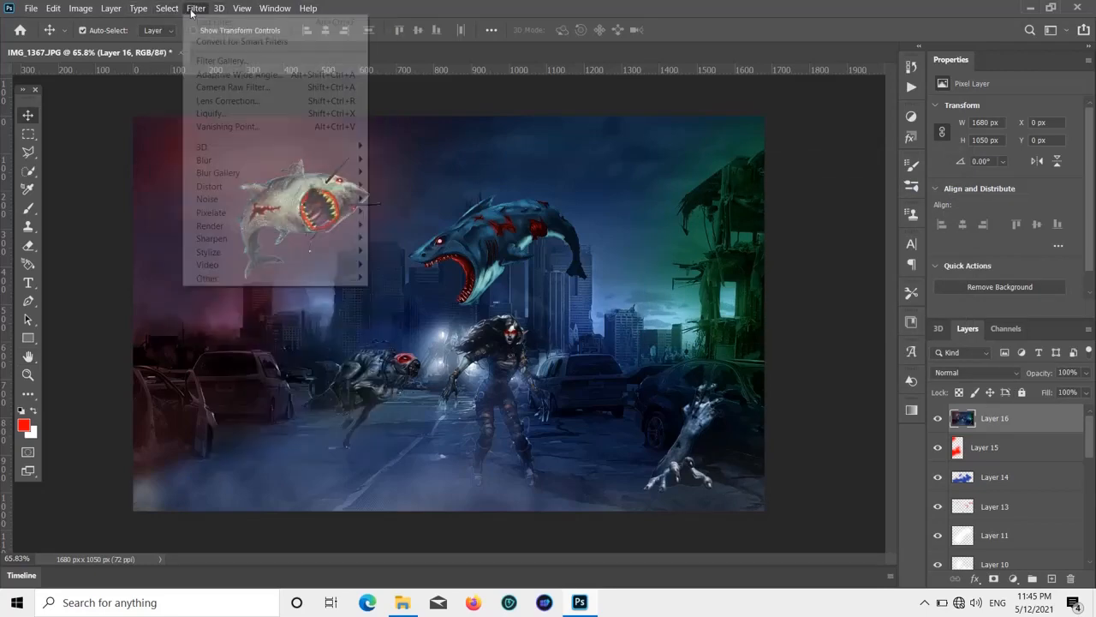
click(194, 9)
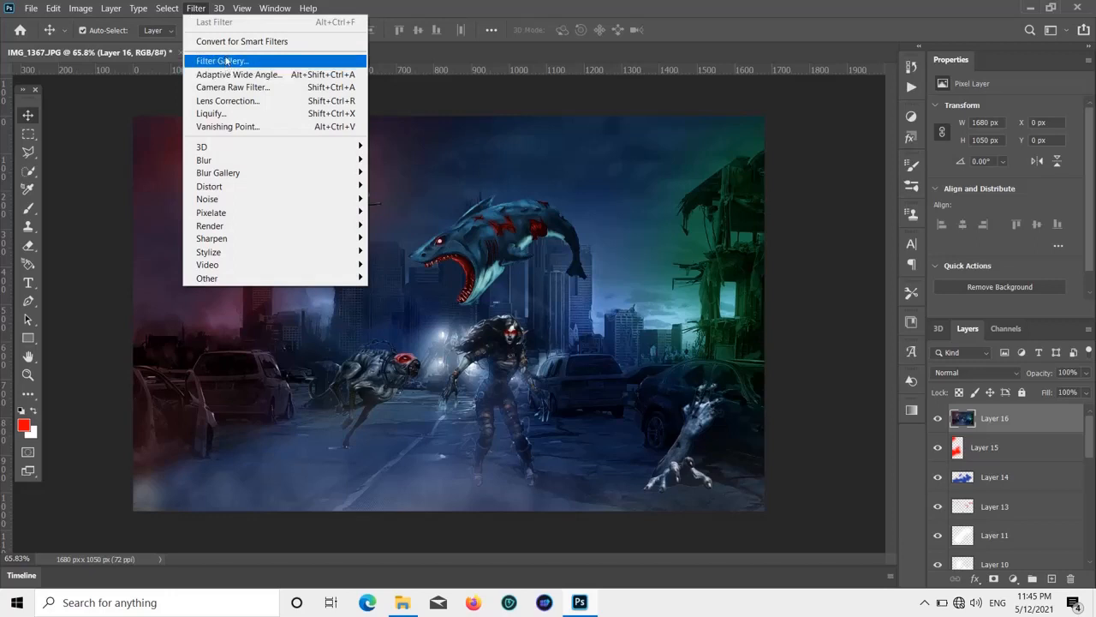
click(222, 88)
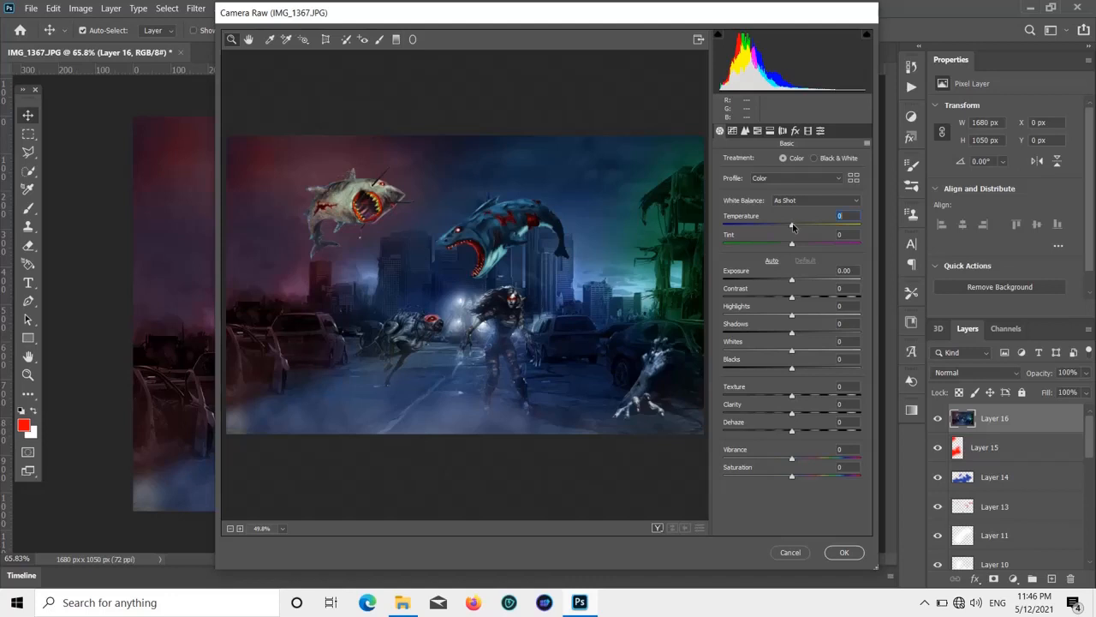
drag(792, 226, 784, 233)
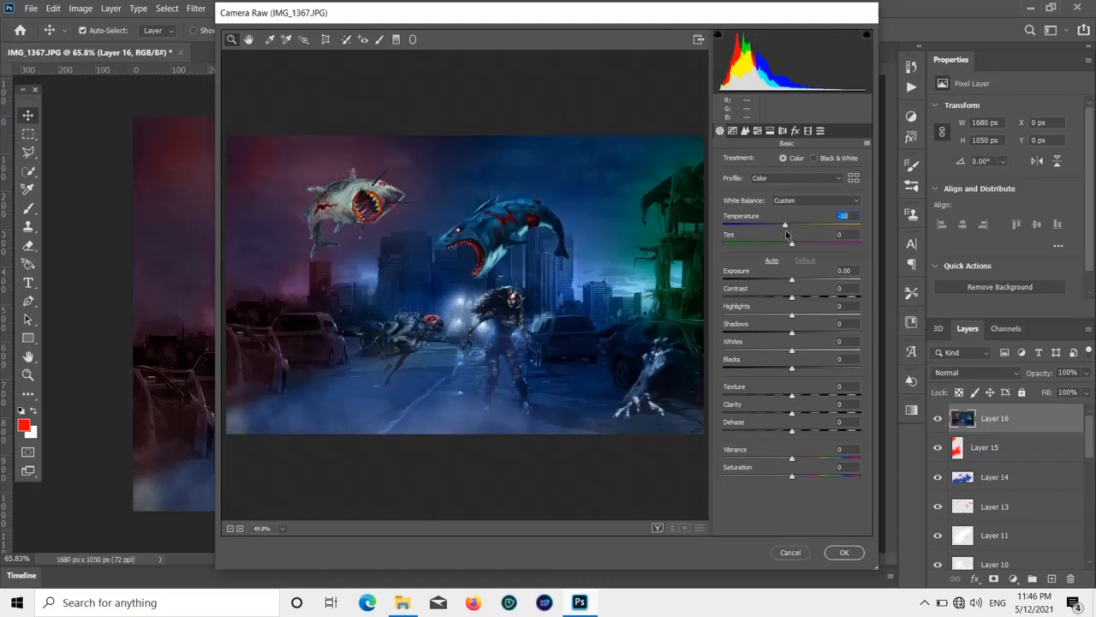
drag(786, 233, 789, 234)
drag(788, 231, 792, 237)
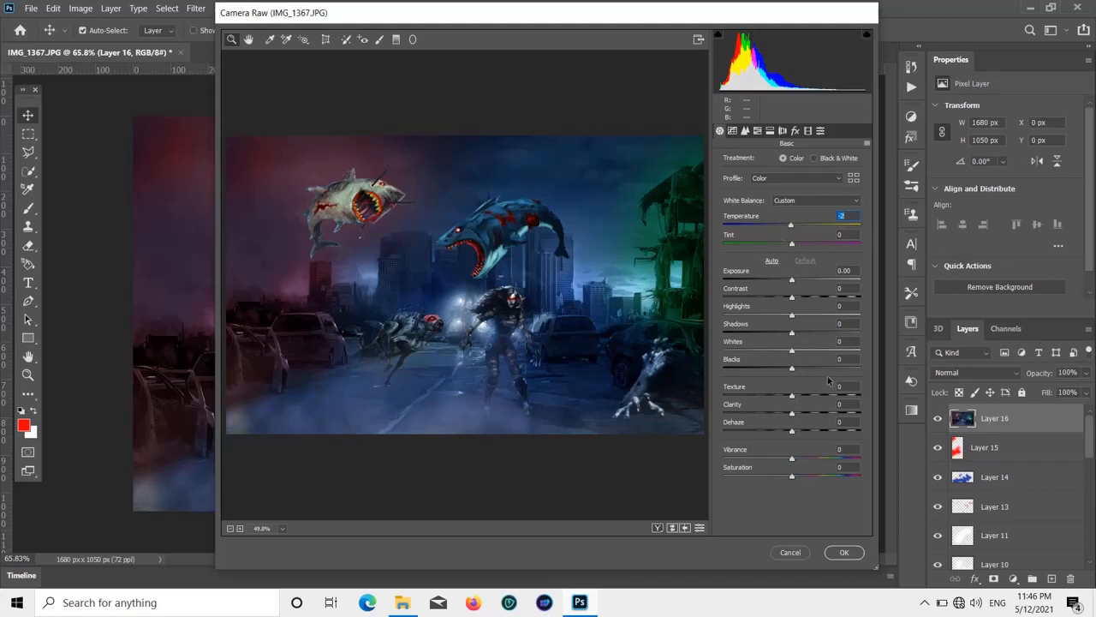
click(844, 552)
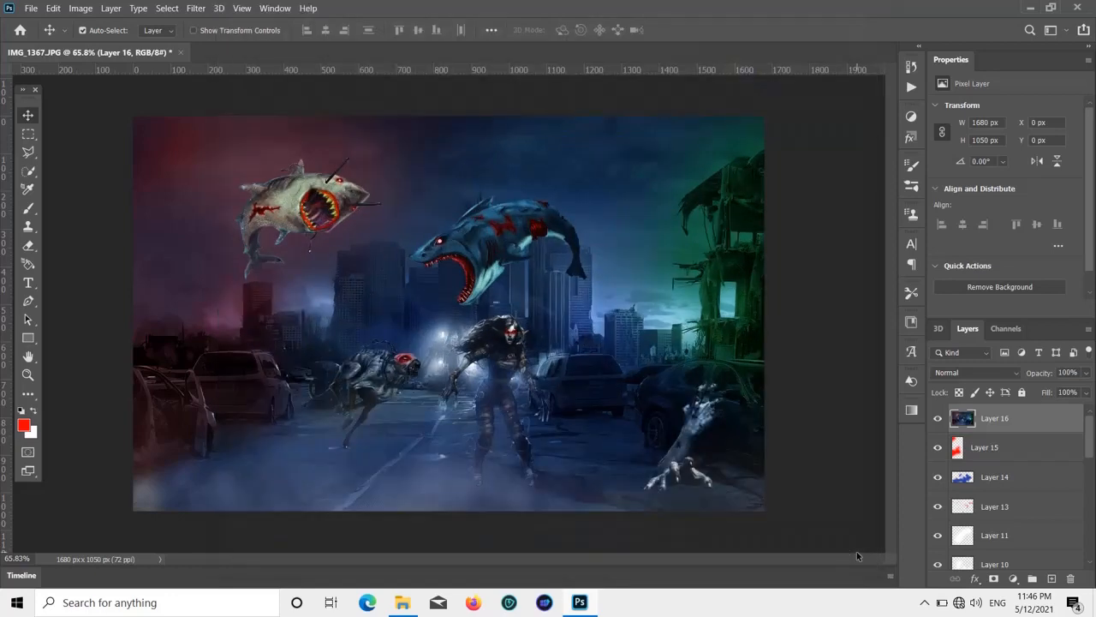
- Start exporting the composite as a PNG at 100% scale, 1680 x 1050 px
click(30, 9)
mouse_move(77, 208)
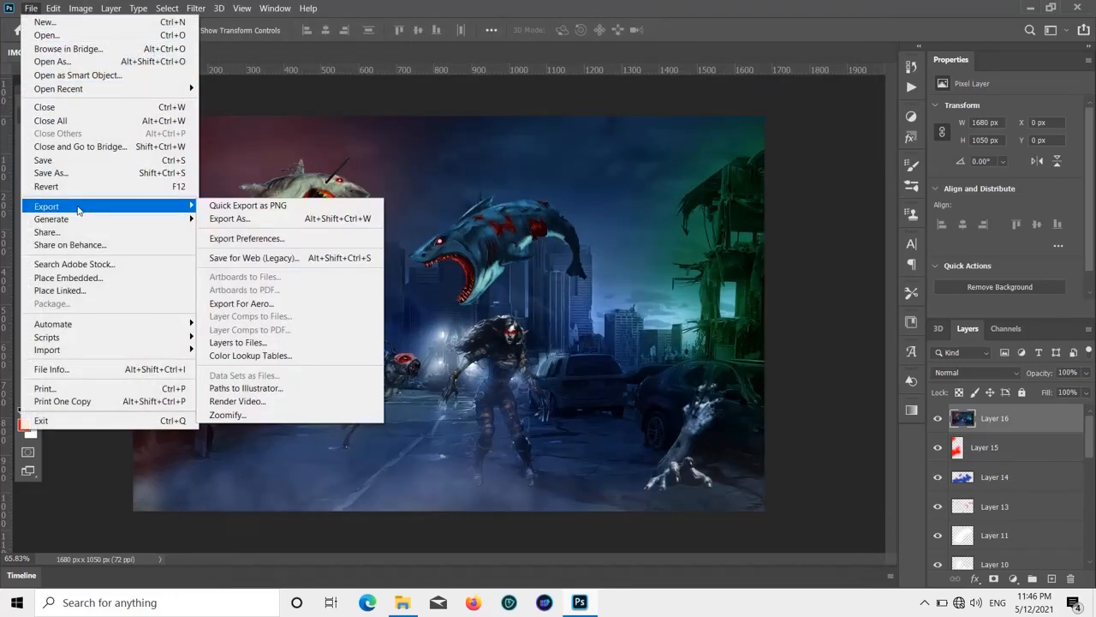
click(240, 206)
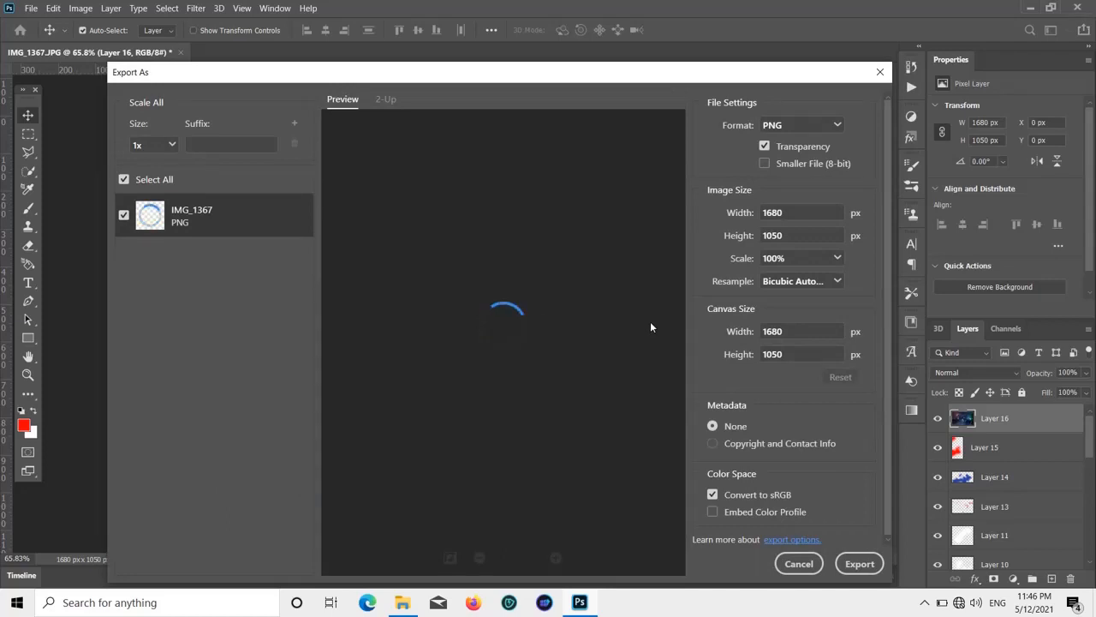
click(859, 565)
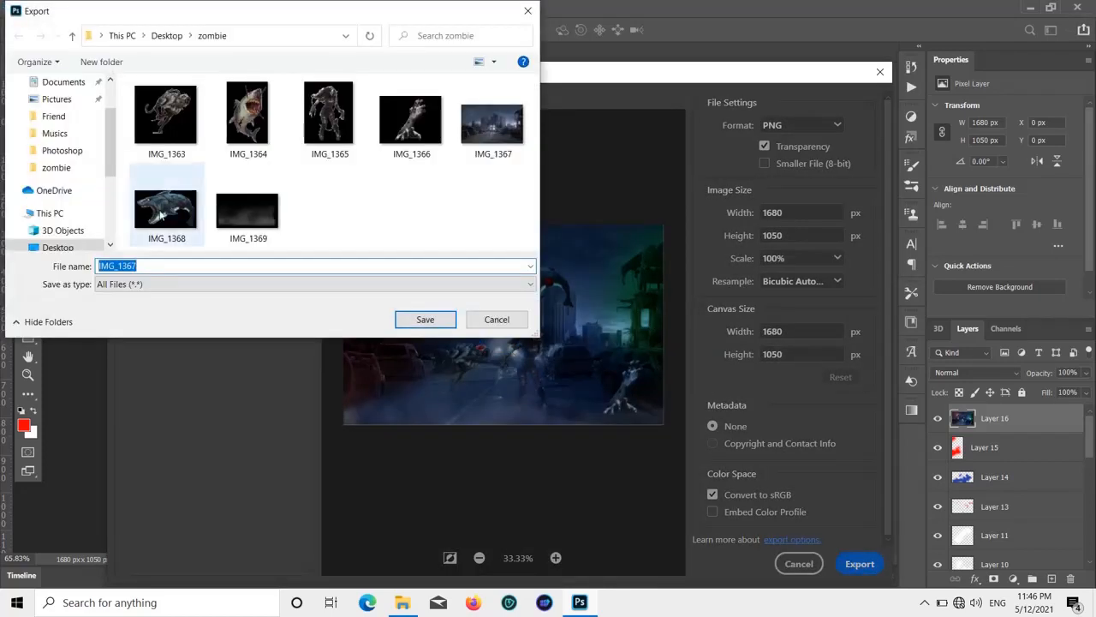
- Save the exported image as ZOMBIE CITY in the Photoshop folder on the Desktop
scroll(65, 197, up, 2)
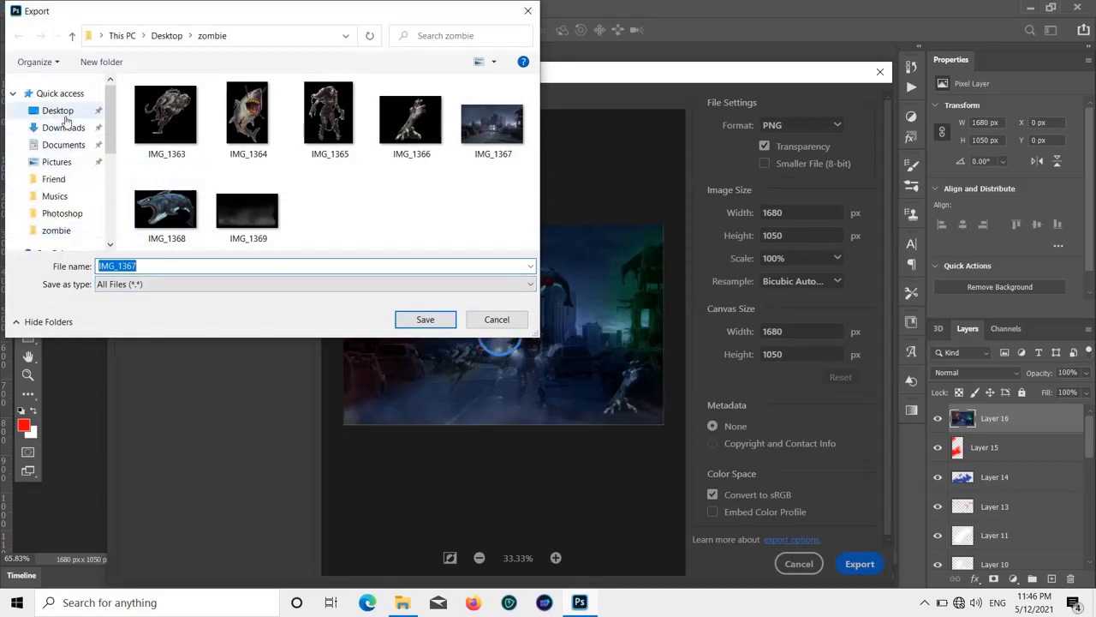
click(58, 111)
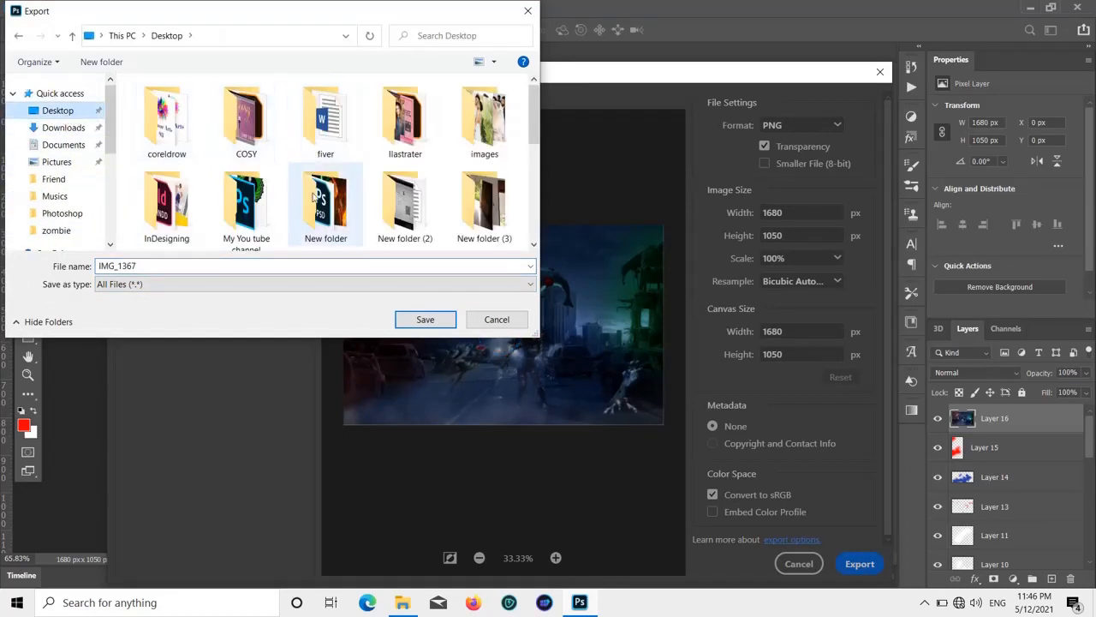
scroll(263, 211, down, 1)
scroll(262, 211, down, 2)
double_click(163, 210)
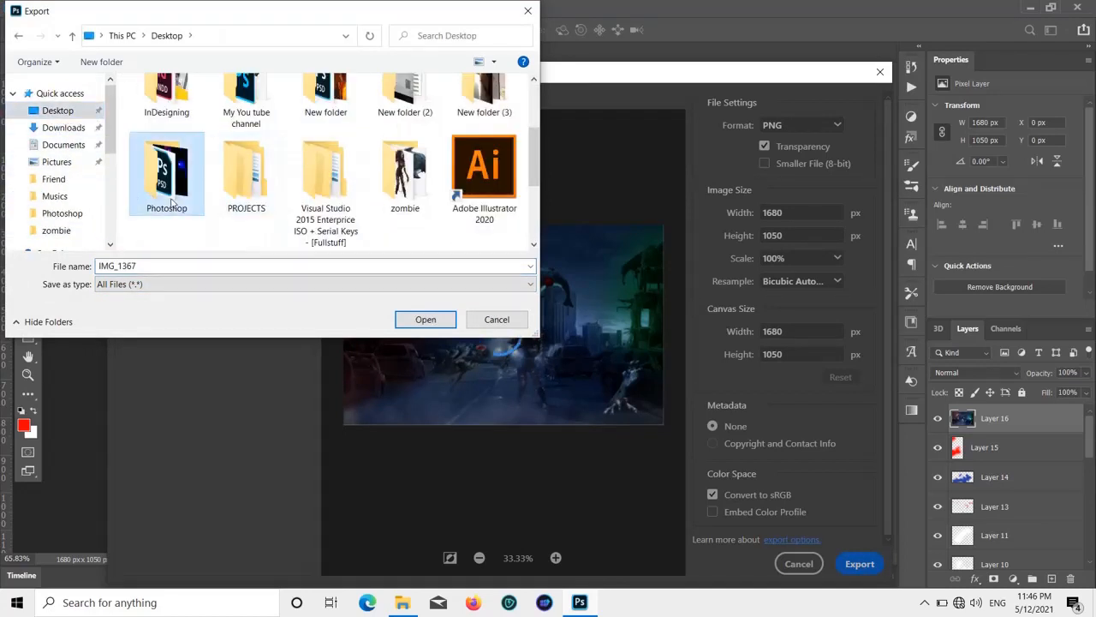
click(148, 267)
double_click(148, 266)
key(BackSpace)
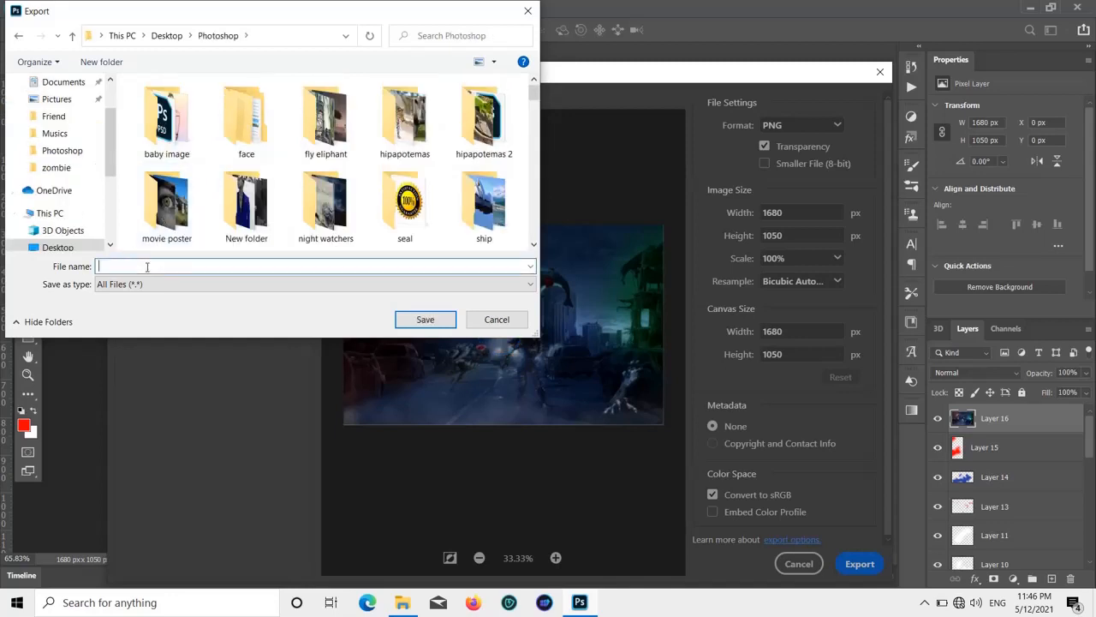
text(ZOMBIE CITY)
click(410, 318)
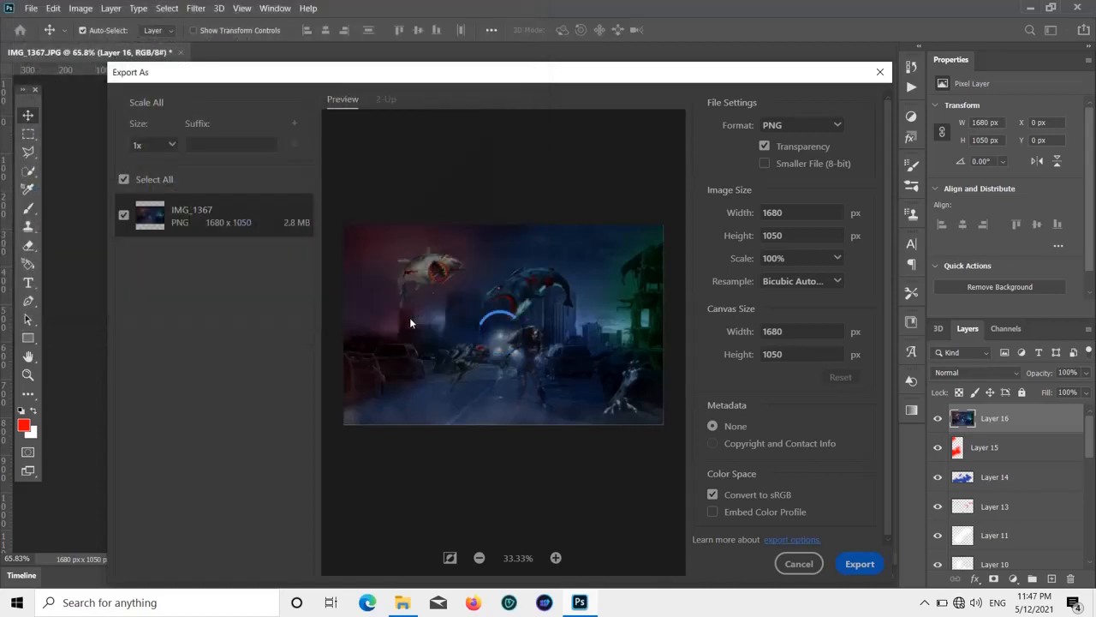